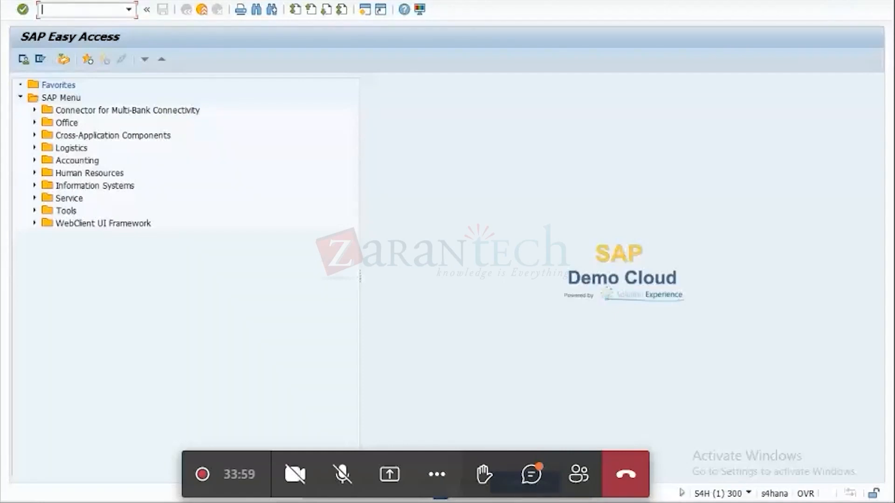
Switch to Notepad and add the line "Company org:" above the sales organization notes.
{"action": "key", "text": "alt+Tab"}
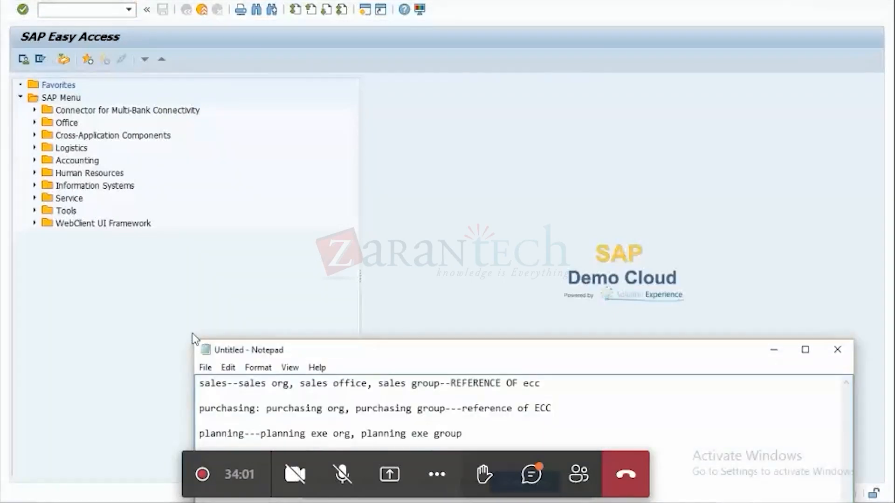
{"action": "key", "text": "Return"}
{"action": "key", "text": "Return"}
{"action": "key", "text": "Return"}
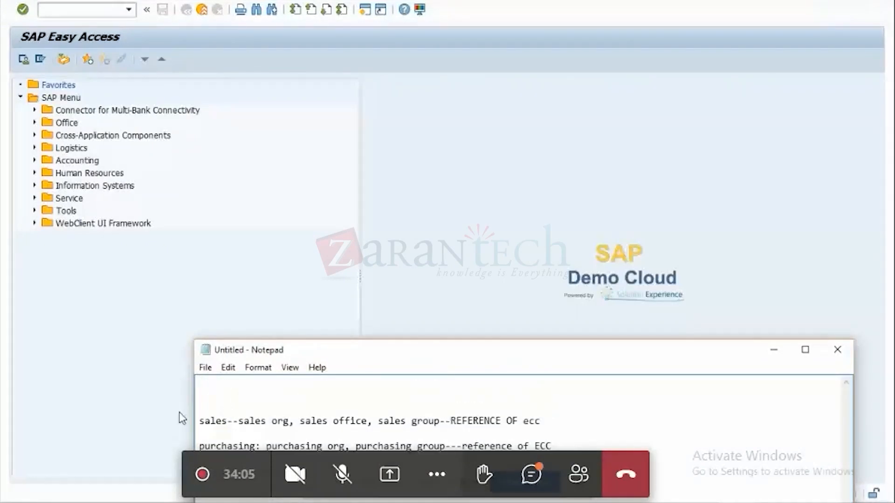
{"action": "left_click", "coordinate": [265, 390]}
{"action": "type", "text": "Company org:"}
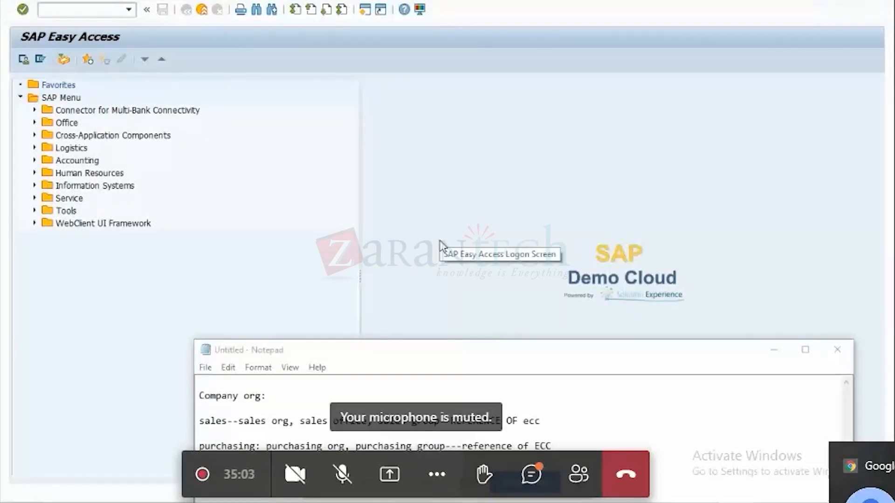
Open the TM 9.3 new batch weekdays presentation from the all demo folders directory on the desktop.
{"action": "key", "text": "super+e"}
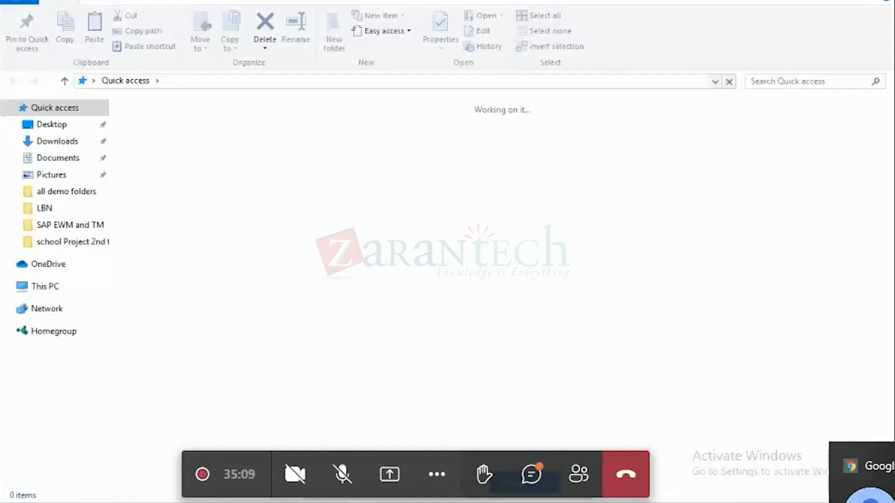
{"action": "key", "text": "super+d"}
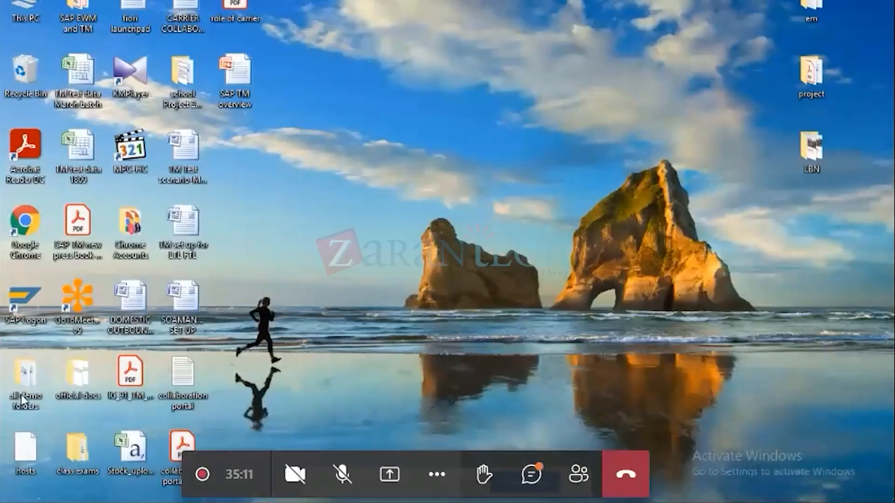
{"action": "double_click", "coordinate": [21, 396]}
{"action": "scroll", "coordinate": [249, 500], "scroll_direction": "down", "scroll_amount": 3}
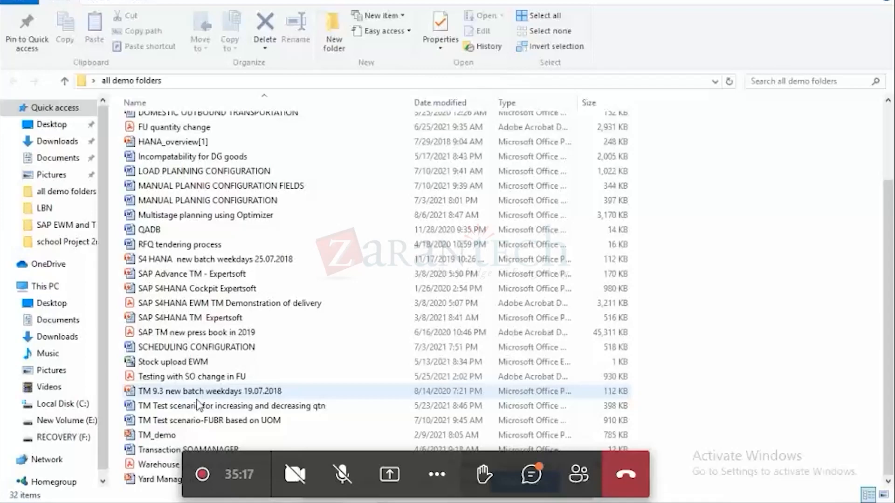
{"action": "left_click", "coordinate": [326, 502]}
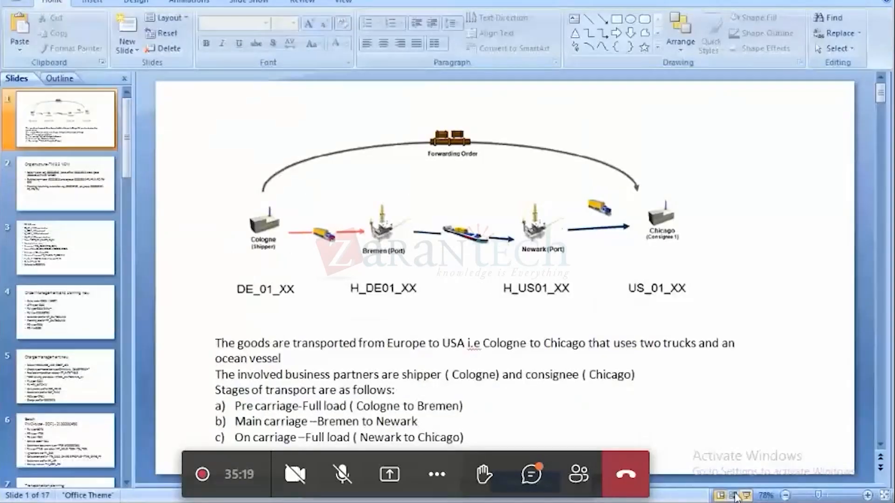
Switch to SAP, run transaction ppoce, and create a root organizational object valid from 10.08.2021 to 31.12.9999.
{"action": "mouse_move", "coordinate": [695, 494]}
{"action": "left_click", "coordinate": [720, 460]}
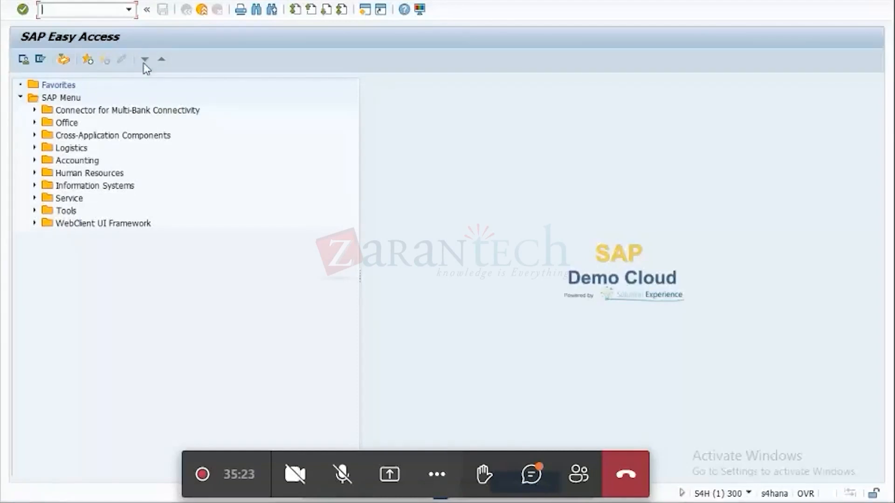
{"action": "type", "text": "ppoce"}
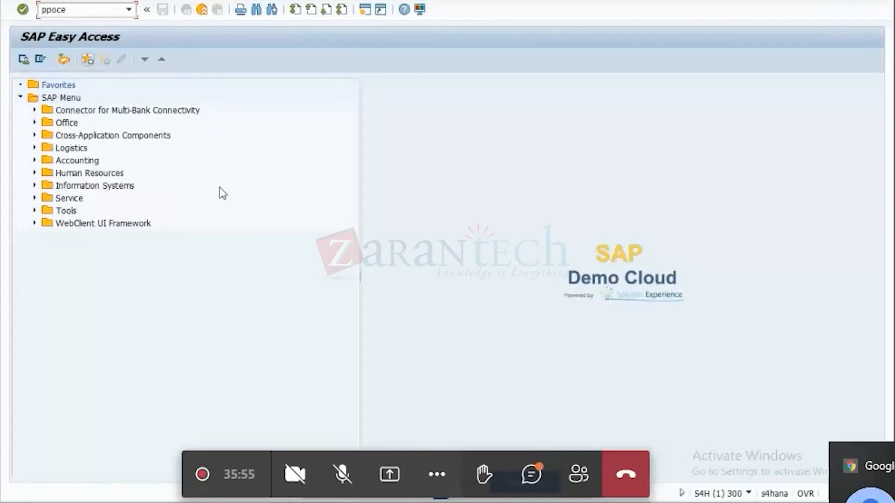
{"action": "key", "text": "Return"}
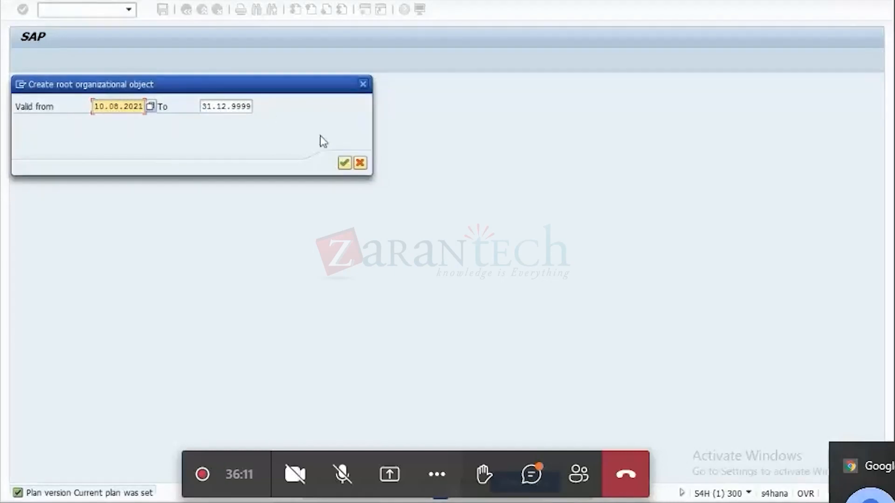
{"action": "left_click", "coordinate": [345, 163]}
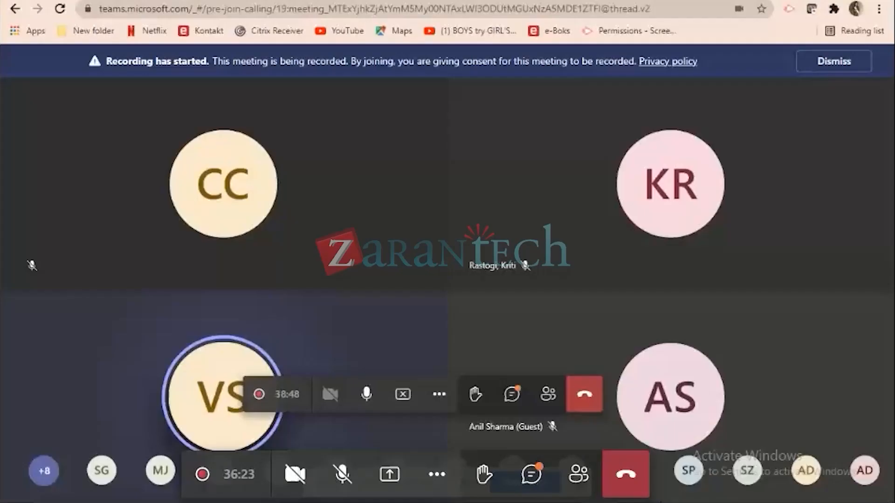
Examine the Cologne-to-Chicago transport scenario on the first slide of the TM 9.3 presentation as a slide show.
{"action": "mouse_move", "coordinate": [634, 502]}
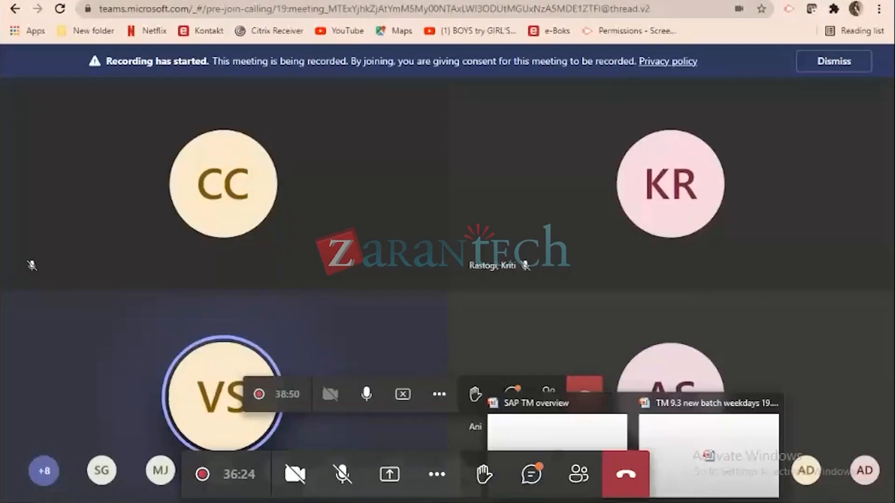
{"action": "left_click", "coordinate": [670, 465]}
{"action": "left_click", "coordinate": [749, 496]}
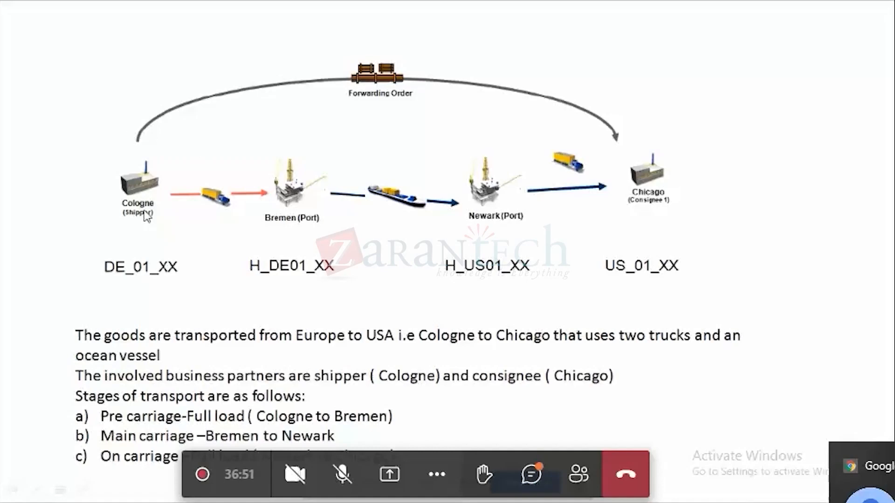
{"action": "key", "text": "Escape"}
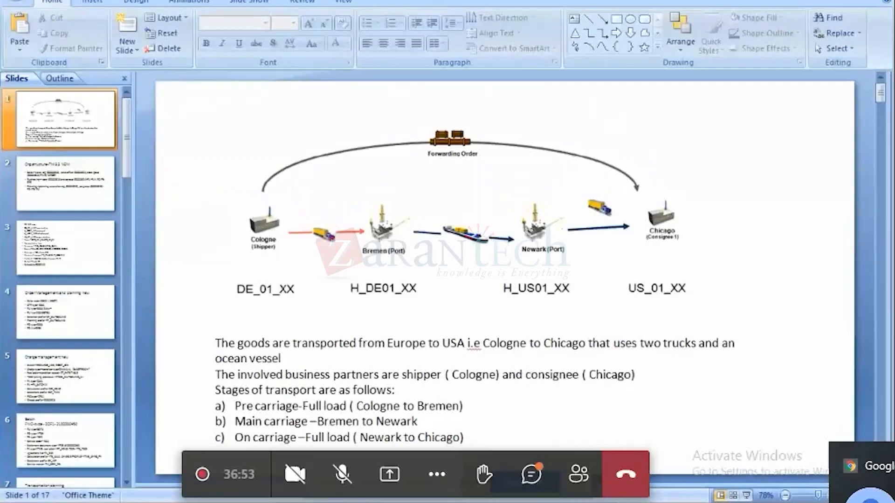
Return to Organization and Staffing Create in SAP and set the new organizational unit's short name to DE_TM_COMP.
{"action": "mouse_move", "coordinate": [668, 502]}
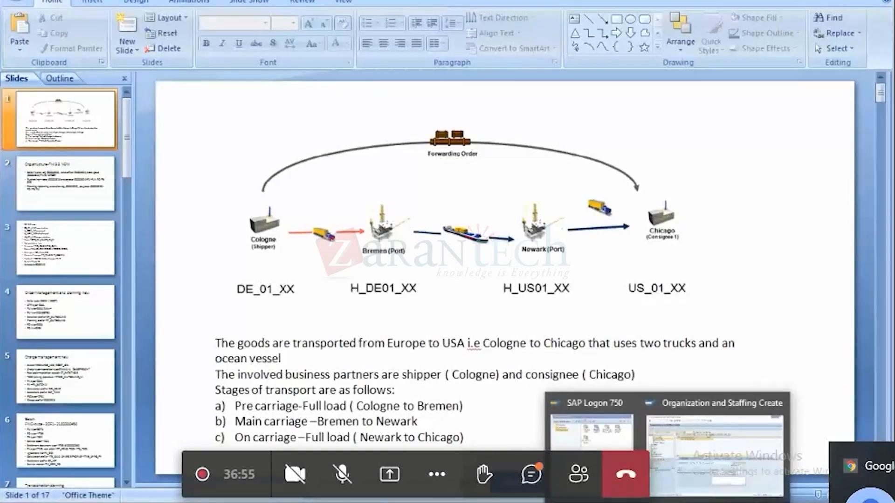
{"action": "left_click", "coordinate": [704, 463]}
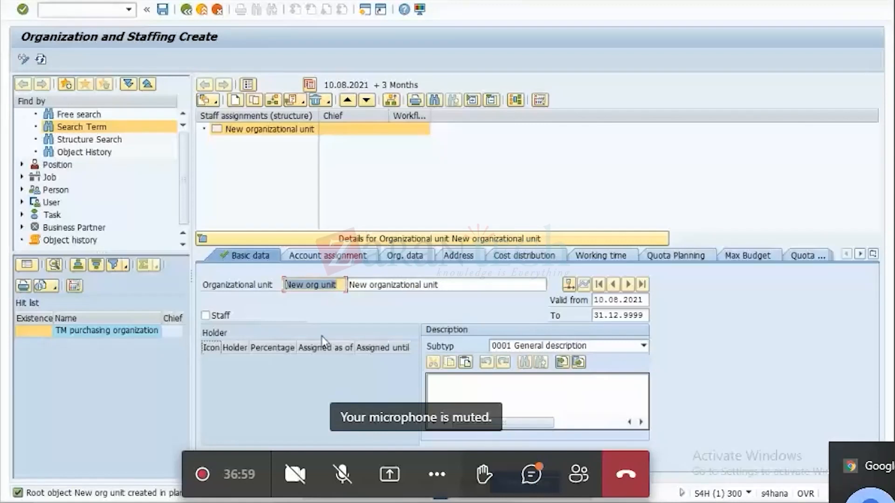
{"action": "key", "text": "BackSpace"}
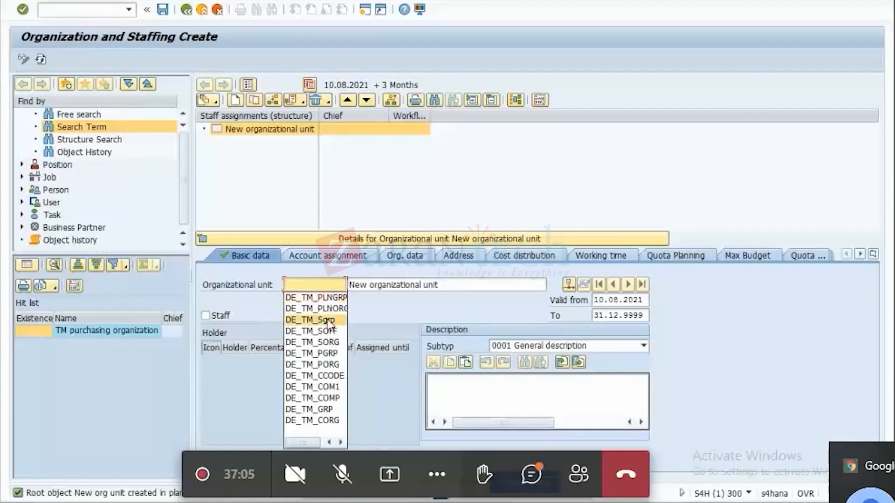
{"action": "left_click", "coordinate": [327, 376]}
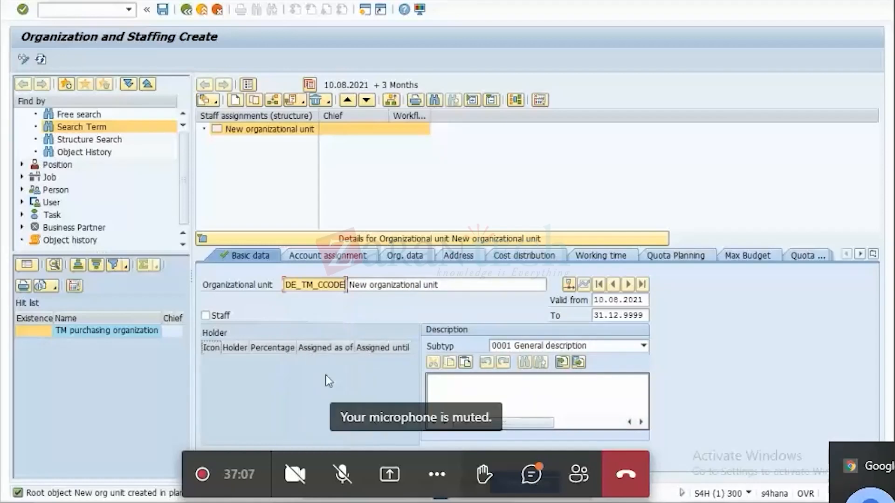
{"action": "key", "text": "BackSpace"}
{"action": "key", "text": "BackSpace"}
{"action": "key", "text": "BackSpace"}
{"action": "key", "text": "BackSpace"}
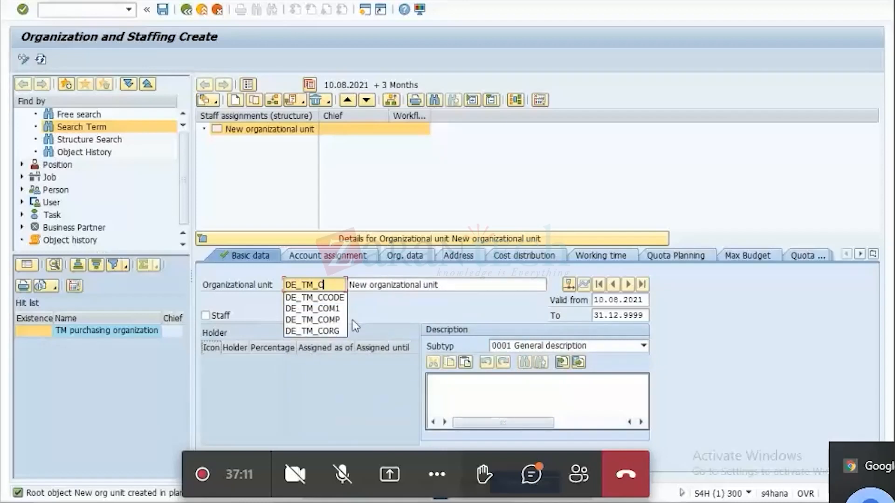
{"action": "type", "text": "OMP"}
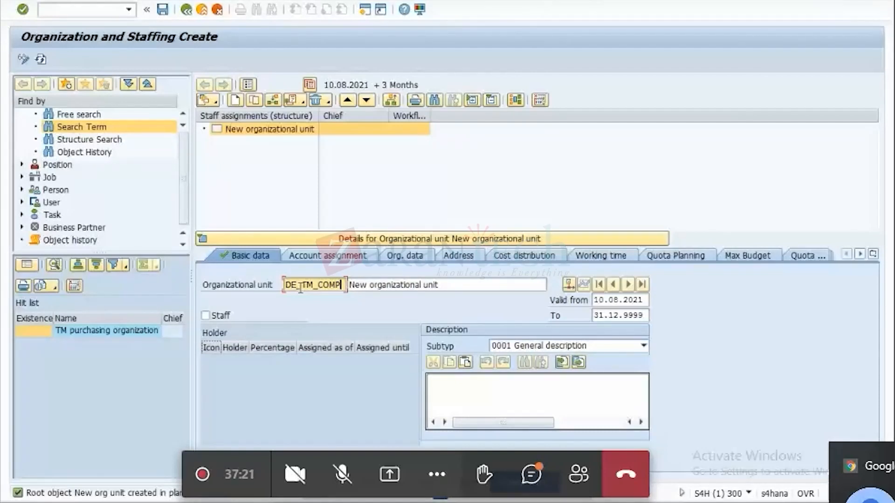
Set the organizational unit's long description to "Company Org for shipper in DE".
{"action": "key", "text": "Tab"}
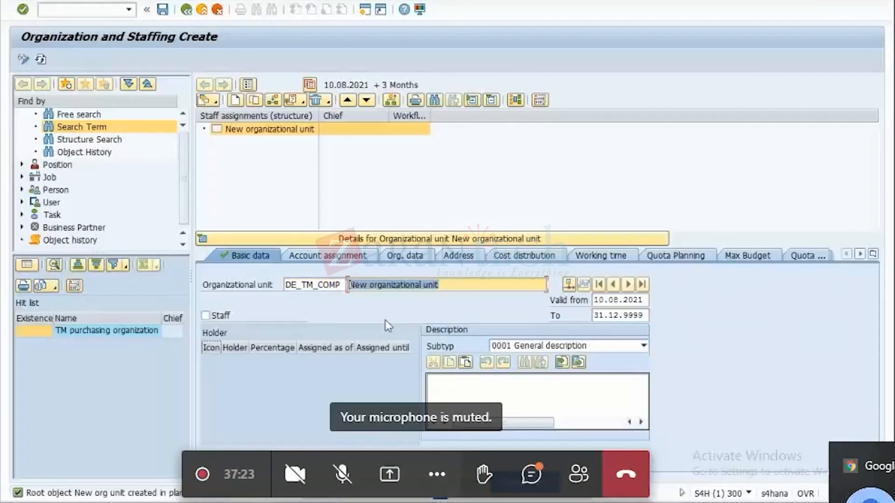
{"action": "key", "text": "BackSpace"}
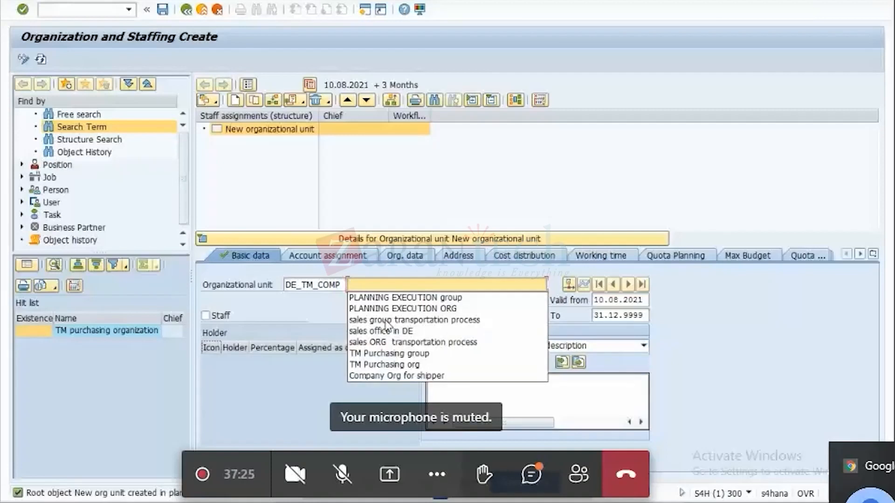
{"action": "left_click", "coordinate": [415, 376]}
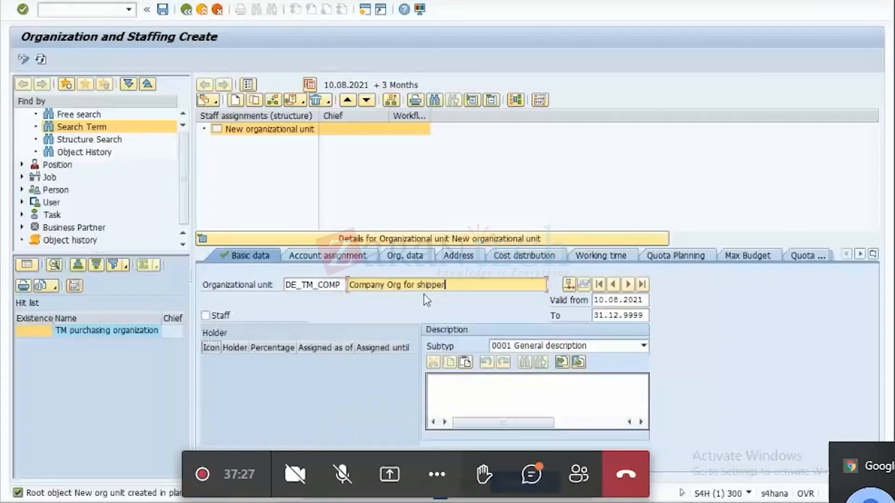
{"action": "type", "text": "in DE"}
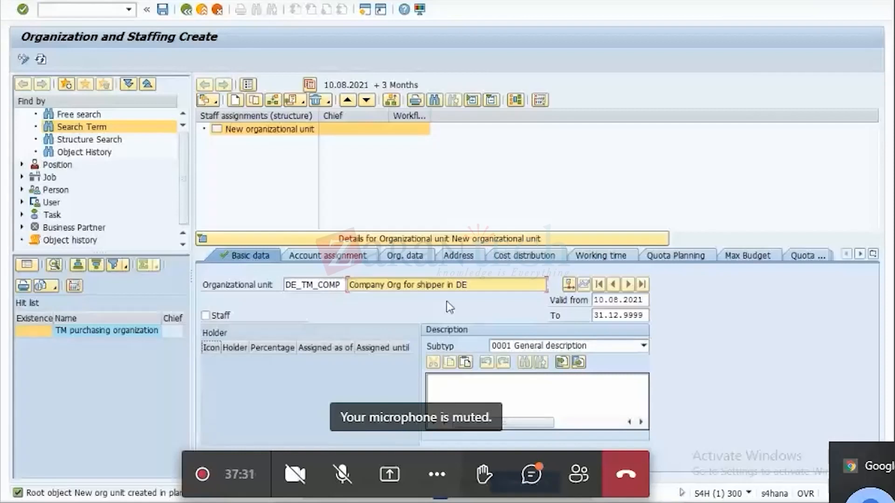
Copy the unit's Org. ID from its organization data and record it in Notepad as "50000854-COMPANY ORG", below the planning notes.
{"action": "left_click", "coordinate": [400, 258]}
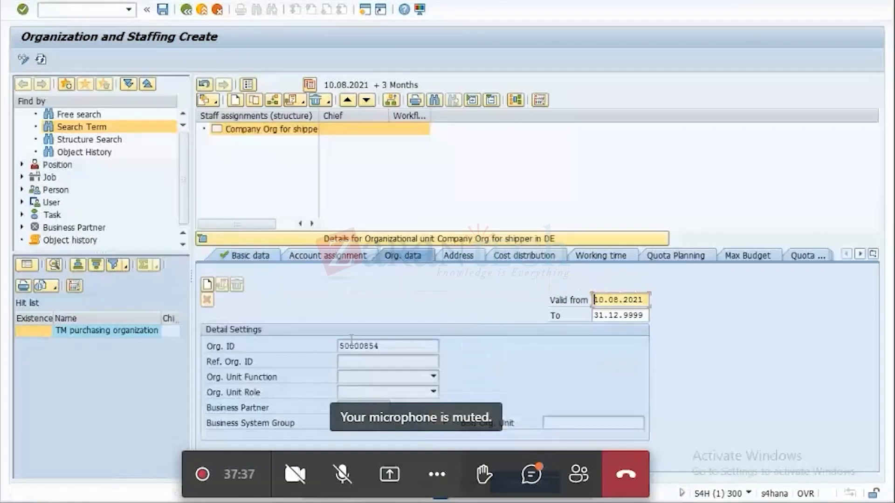
{"action": "left_click", "coordinate": [390, 347]}
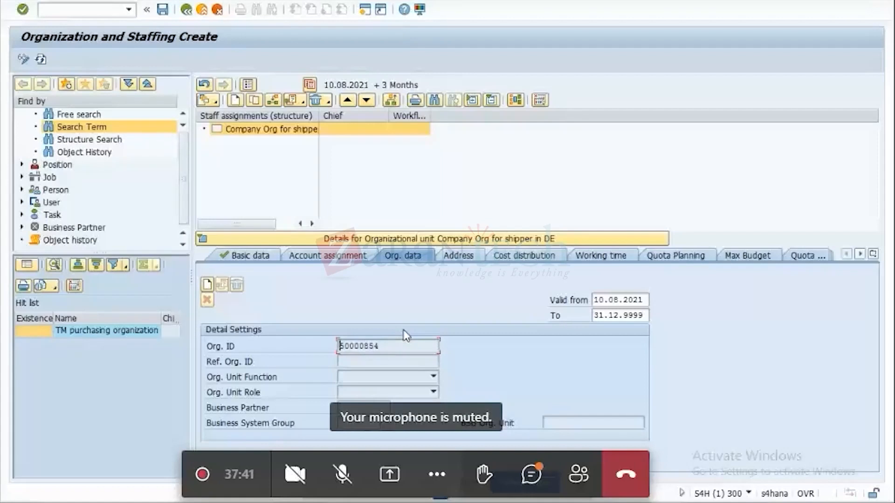
{"action": "key", "text": "alt+Tab"}
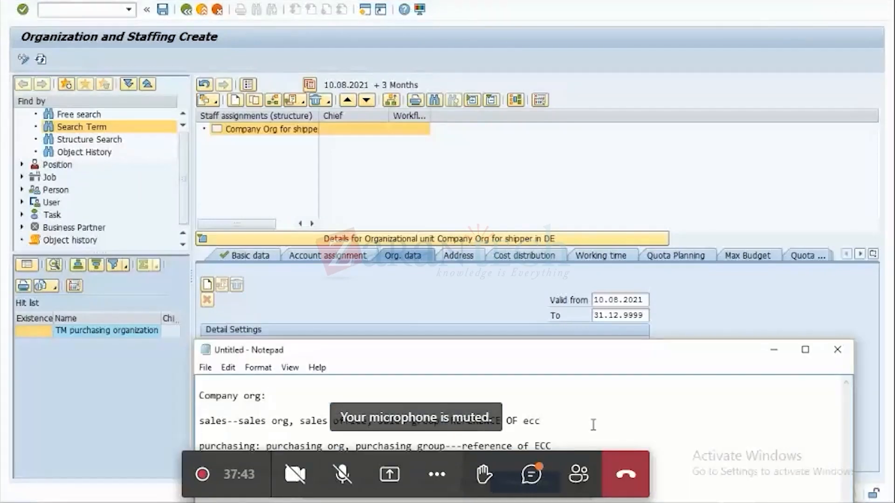
{"action": "left_click_drag", "start_coordinate": [657, 355], "coordinate": [765, 214]}
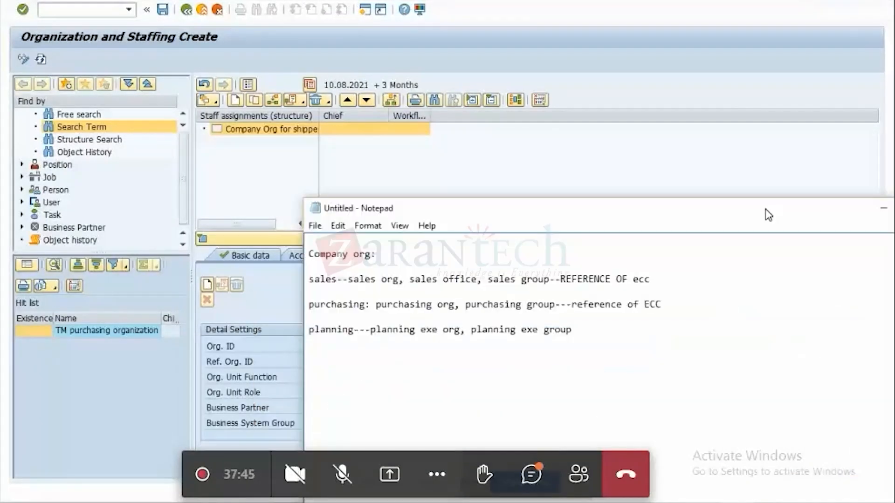
{"action": "left_click", "coordinate": [605, 361]}
{"action": "key", "text": "Return"}
{"action": "type", "text": "50000854"}
{"action": "type", "text": "-"}
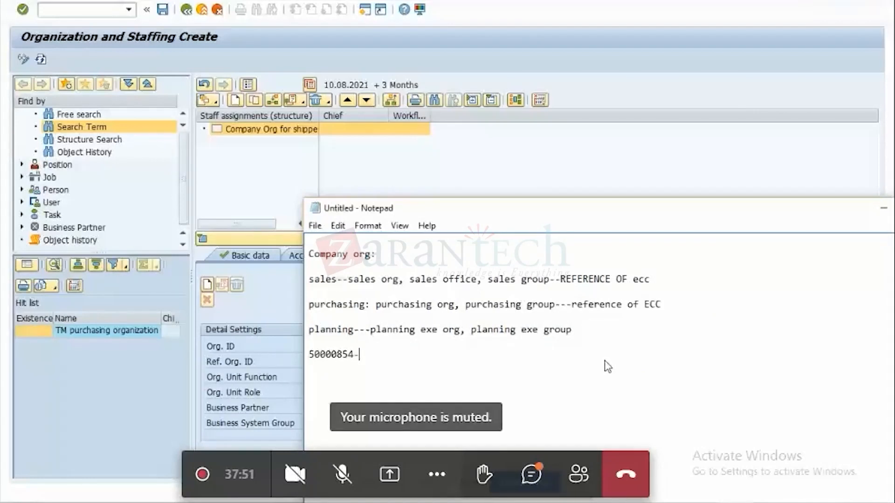
{"action": "type", "text": "COMPA"}
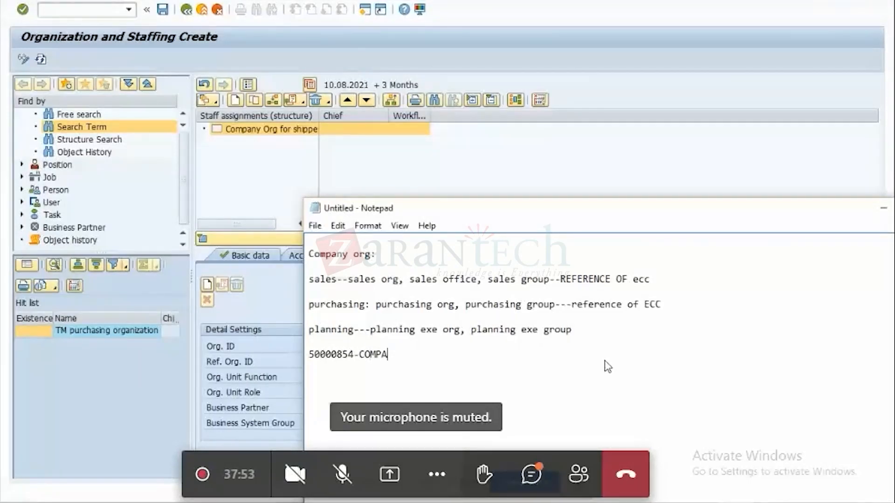
{"action": "type", "text": "NY ORG"}
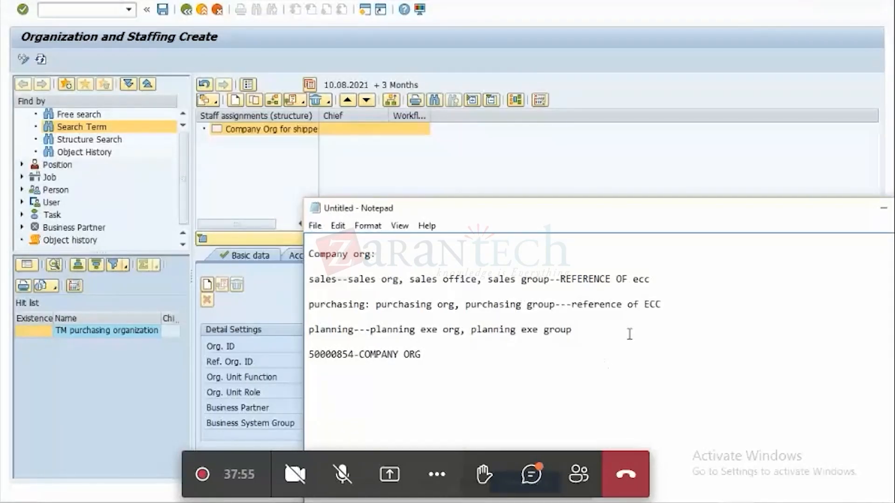
{"action": "left_click", "coordinate": [883, 208]}
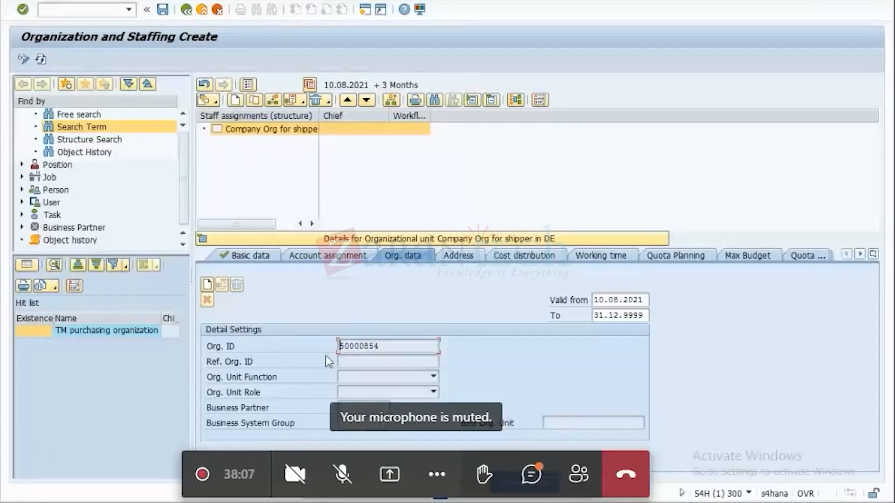
Create the unit's organization data with org. unit function 24 Company and org. unit role 1 Organization.
{"action": "left_click", "coordinate": [207, 285]}
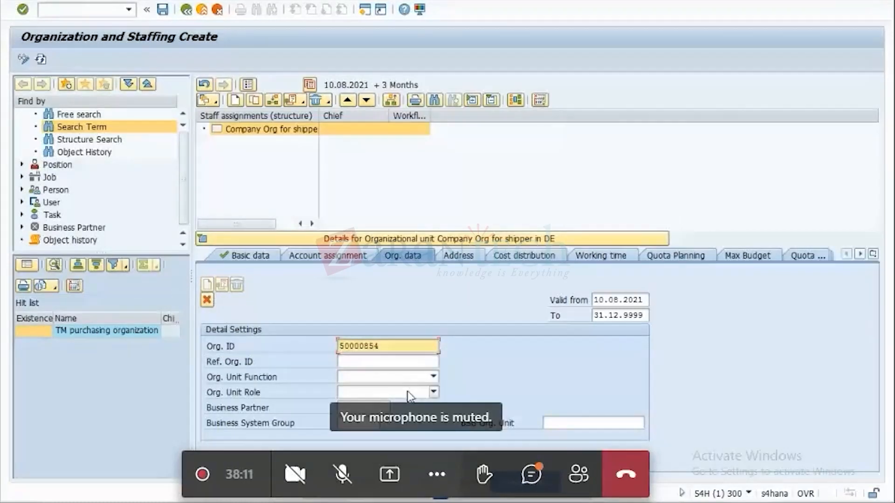
{"action": "left_click", "coordinate": [434, 376]}
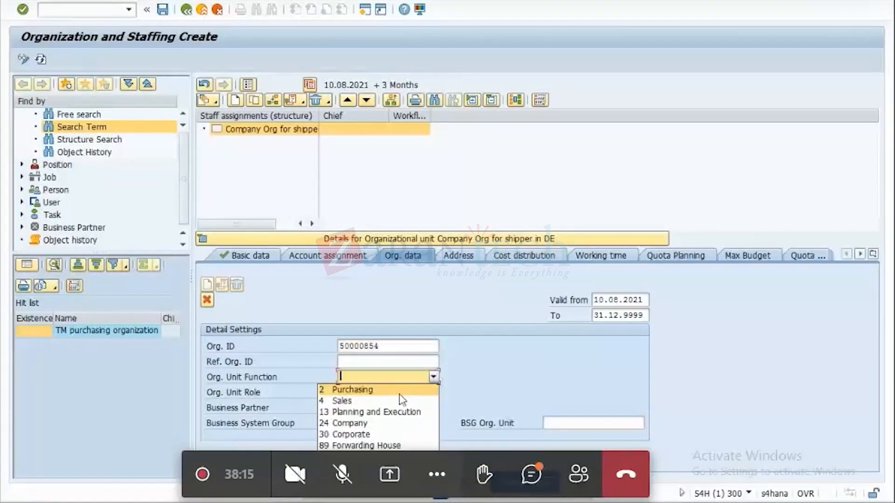
{"action": "left_click", "coordinate": [362, 424]}
{"action": "left_click", "coordinate": [433, 392]}
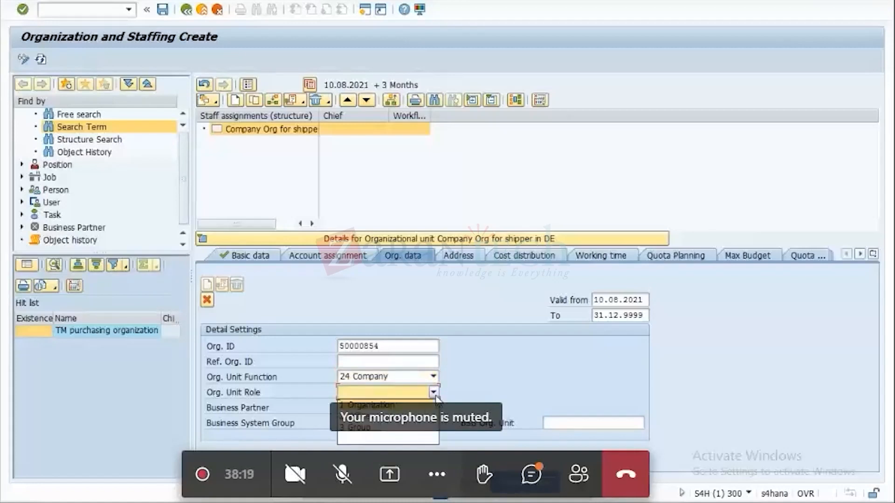
{"action": "left_click", "coordinate": [368, 405]}
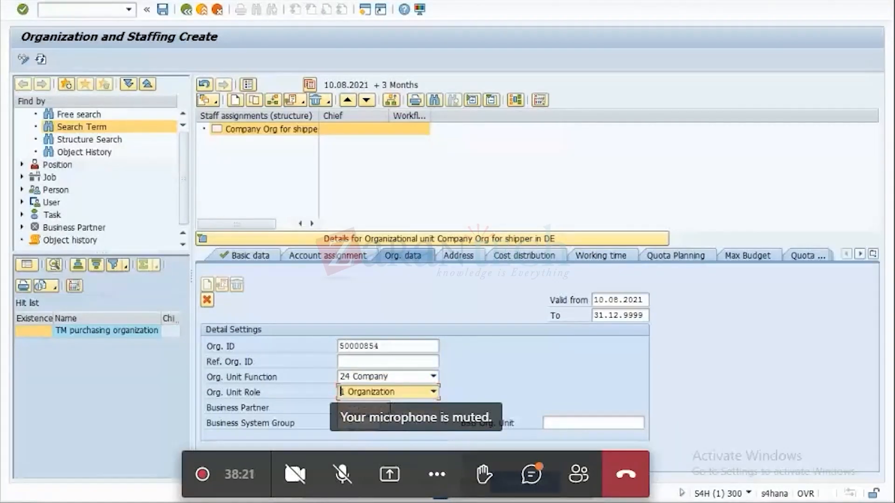
{"action": "key", "text": "Return"}
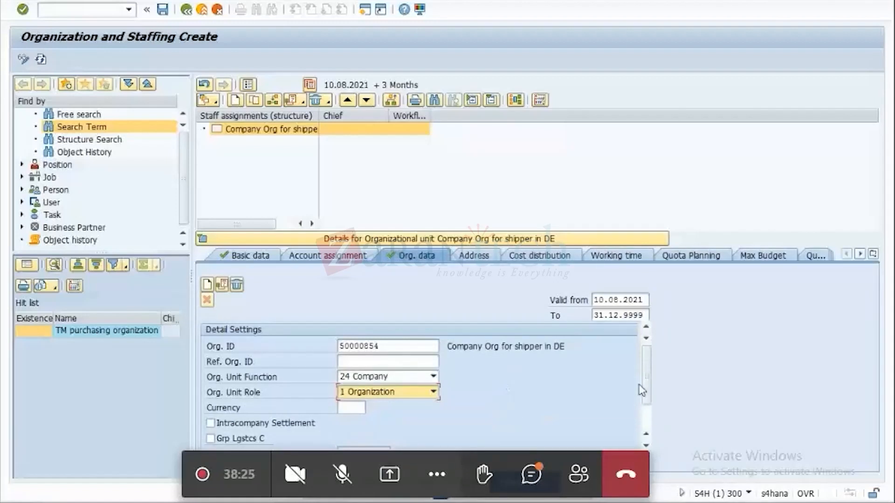
Go to the unit's BSG Org. Unit field and start transaction SPRO in a separate session to look up company codes.
{"action": "left_click_drag", "start_coordinate": [648, 388], "coordinate": [647, 416]}
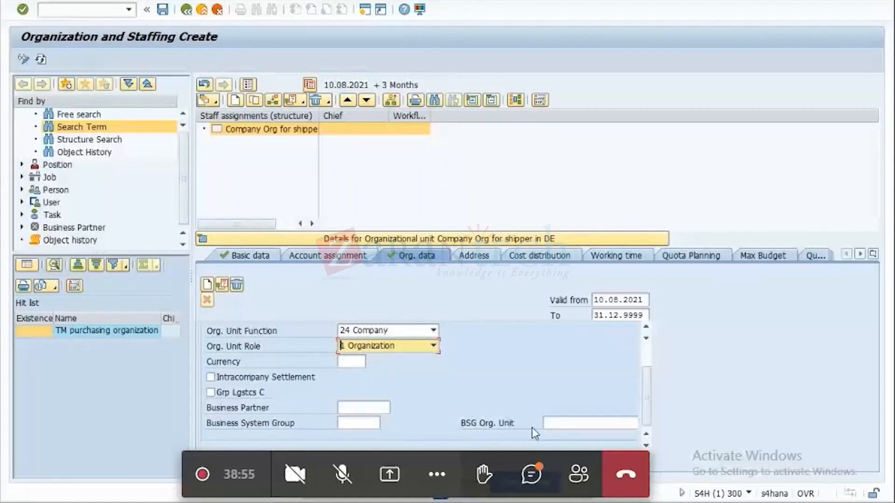
{"action": "left_click", "coordinate": [565, 422]}
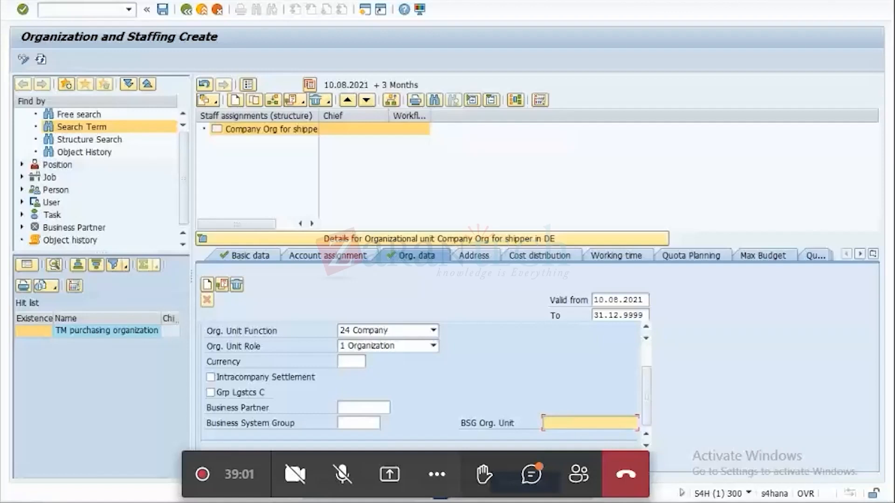
{"action": "mouse_move", "coordinate": [667, 502]}
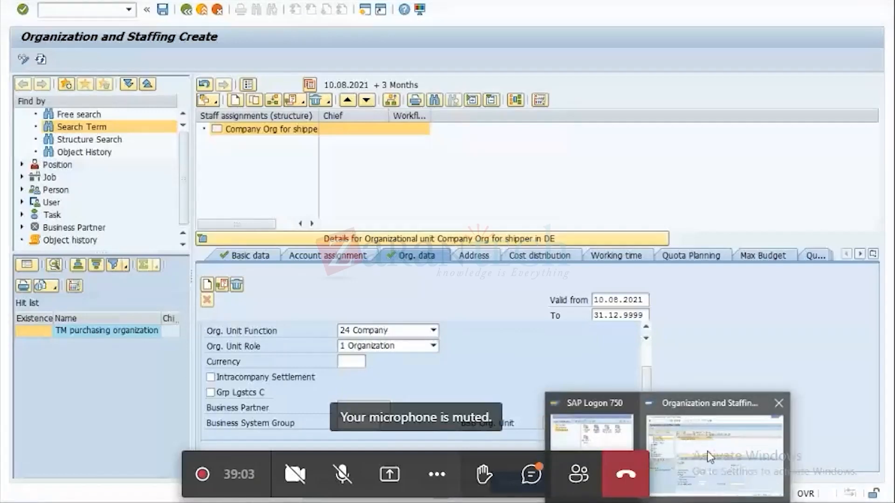
{"action": "left_click", "coordinate": [367, 13]}
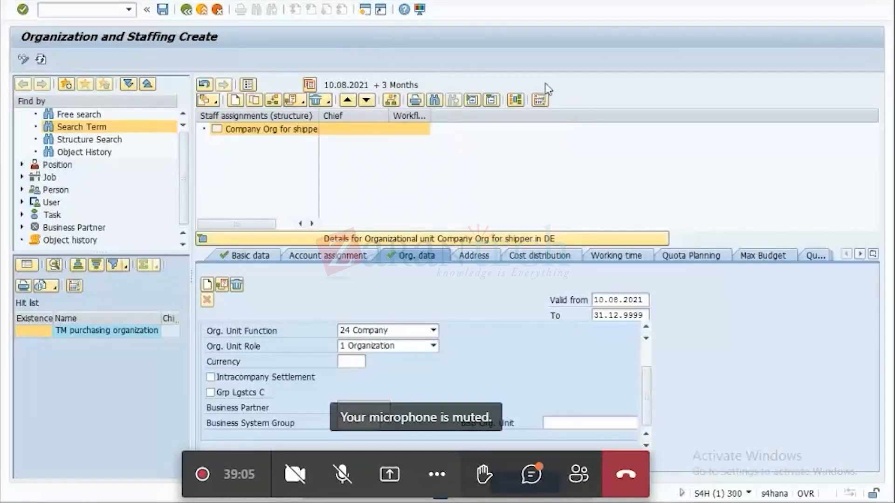
{"action": "type", "text": "SPRO"}
{"action": "key", "text": "Return"}
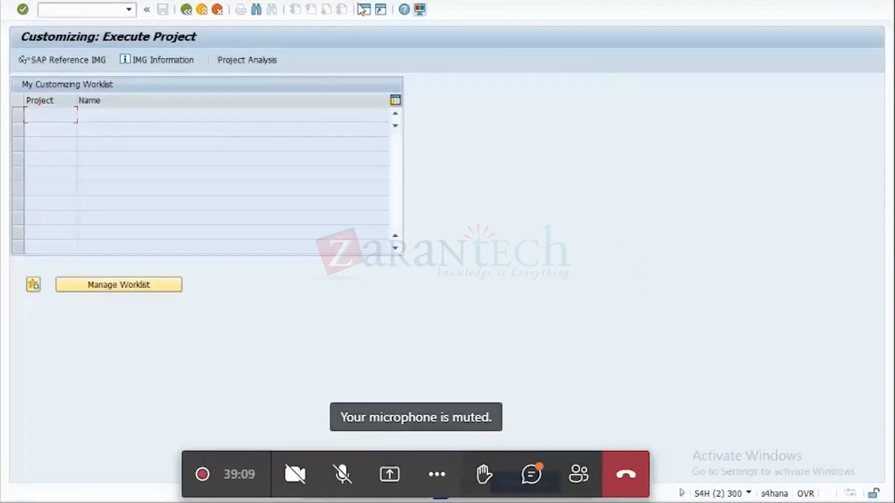
Open Edit Company Code Data in the SAP Reference IMG, under Enterprise Structure, Definition, Financial Accounting.
{"action": "left_click", "coordinate": [57, 57]}
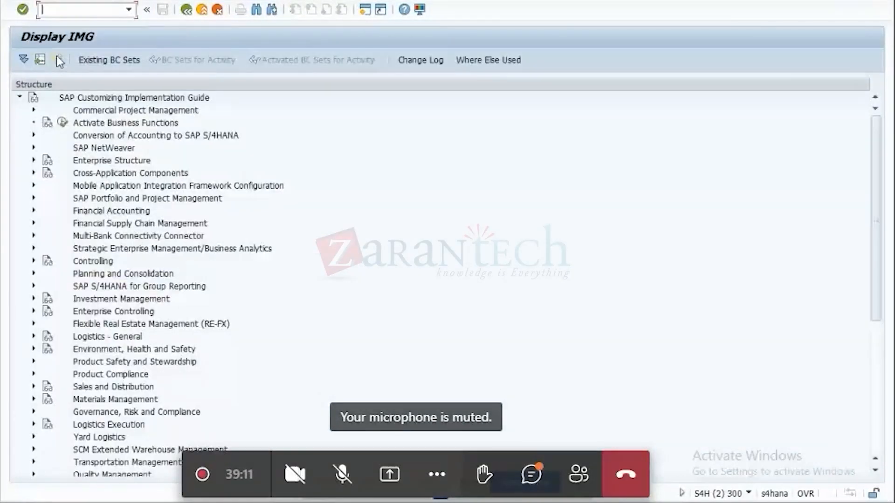
{"action": "left_click", "coordinate": [34, 160]}
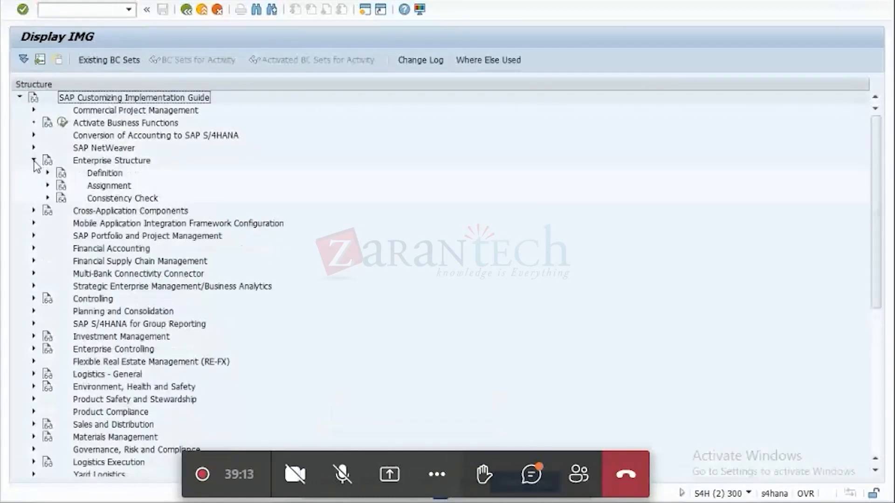
{"action": "left_click", "coordinate": [48, 174]}
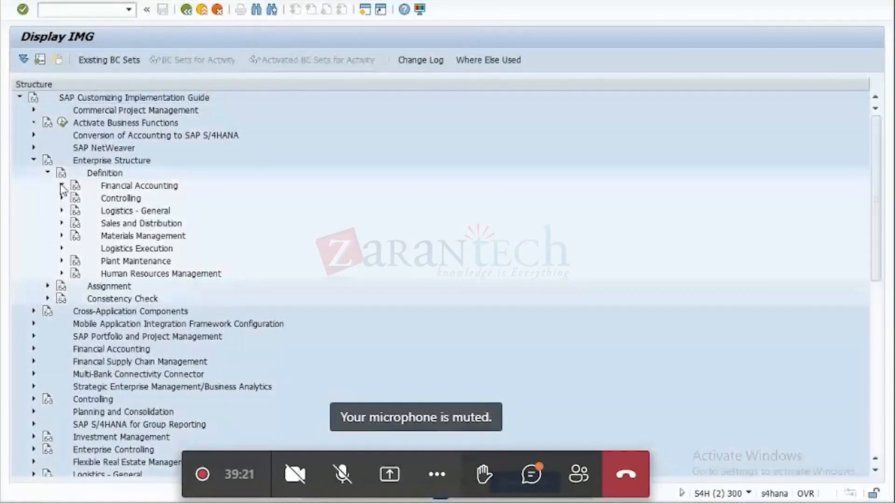
{"action": "left_click", "coordinate": [62, 187]}
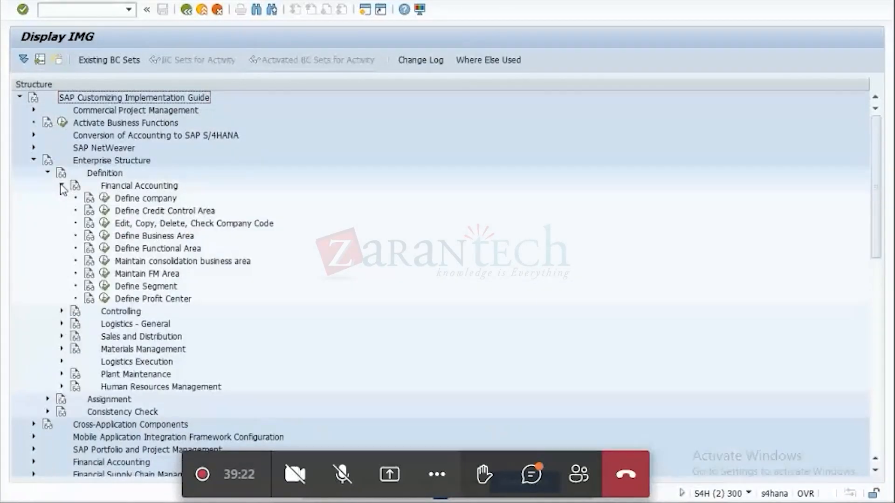
{"action": "left_click", "coordinate": [105, 225]}
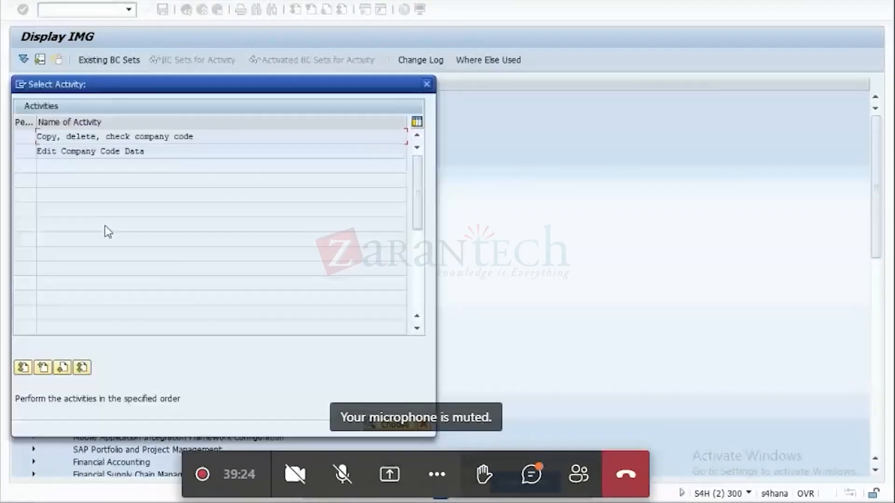
{"action": "double_click", "coordinate": [96, 151]}
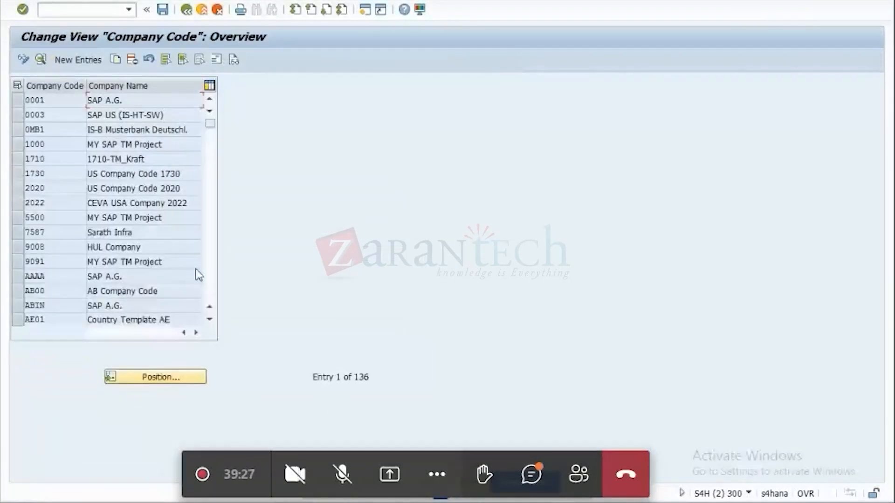
Copy company code SG01 of SAP Asia and enter it as the organizational unit's BSG Org. Unit.
{"action": "left_click_drag", "start_coordinate": [211, 124], "coordinate": [215, 240]}
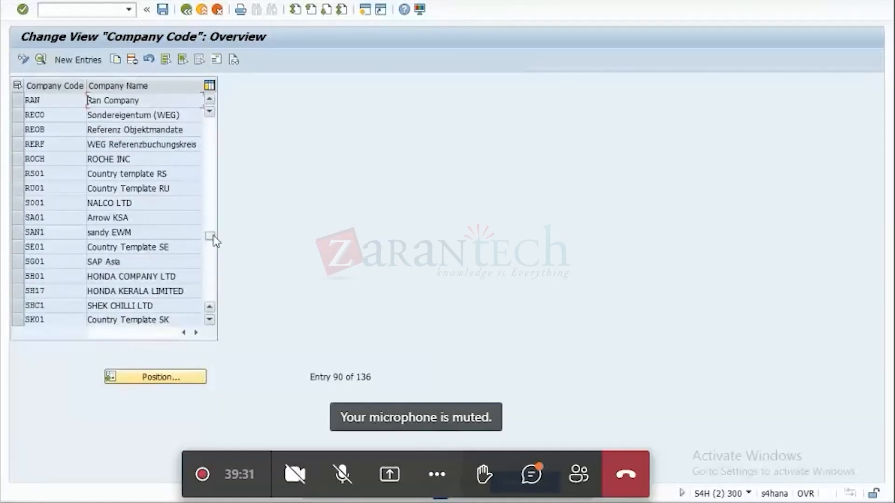
{"action": "left_click", "coordinate": [39, 263]}
{"action": "key", "text": "ctrl+c"}
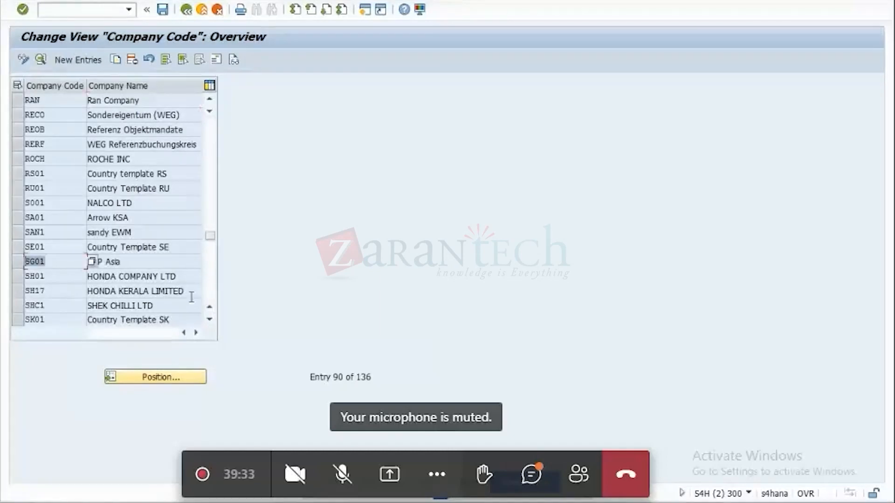
{"action": "left_click", "coordinate": [286, 297]}
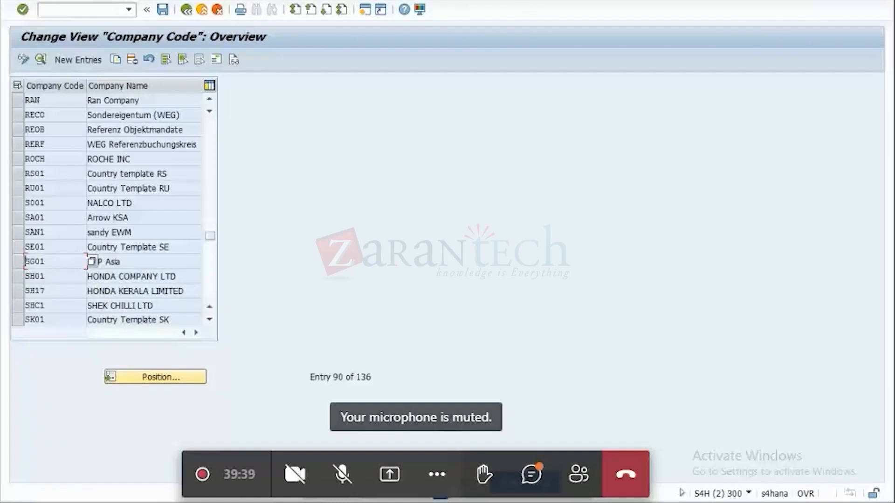
{"action": "mouse_move", "coordinate": [653, 502]}
{"action": "left_click", "coordinate": [651, 458]}
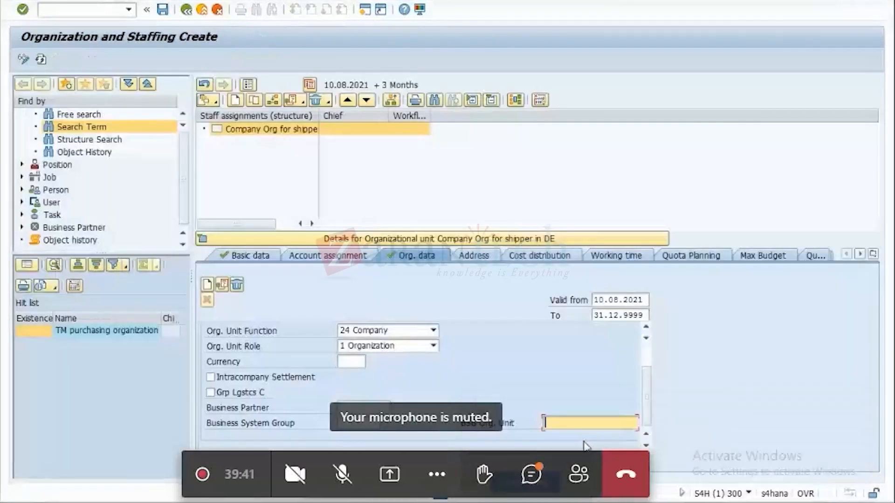
{"action": "left_click", "coordinate": [562, 423]}
{"action": "key", "text": "ctrl+v"}
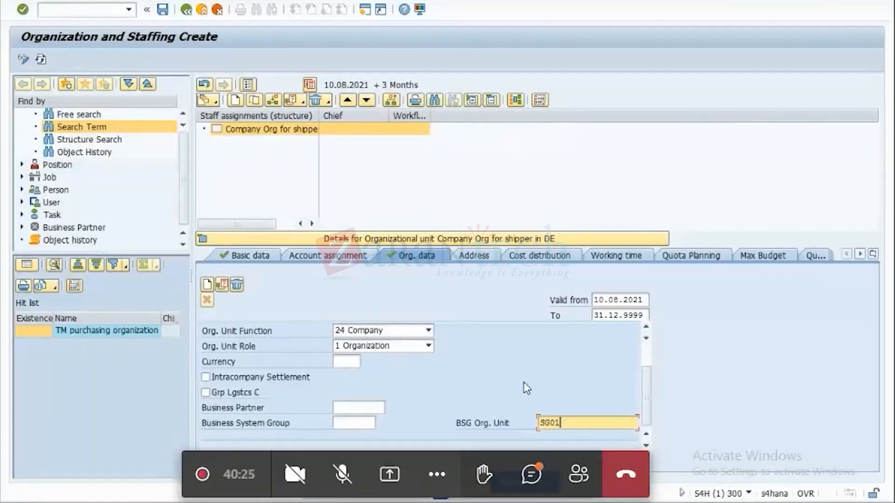
Set the organizational unit's Business System Group to S4H.
{"action": "left_click", "coordinate": [353, 424]}
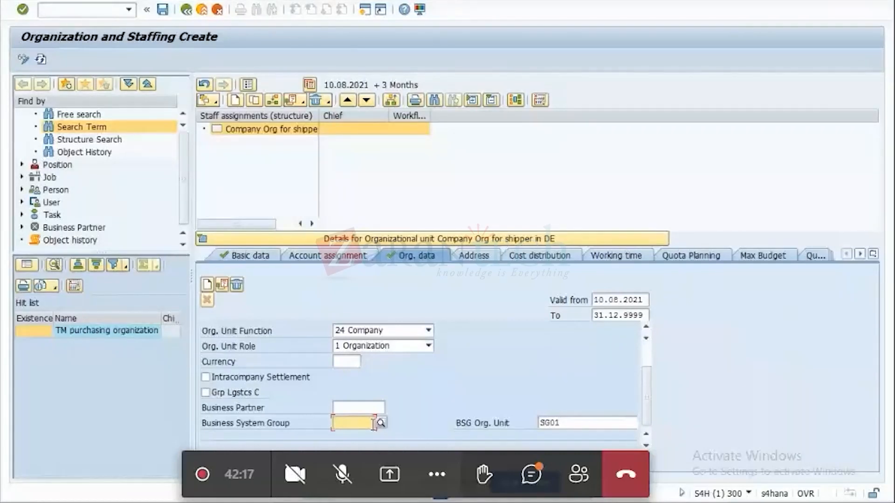
{"action": "left_click", "coordinate": [381, 424]}
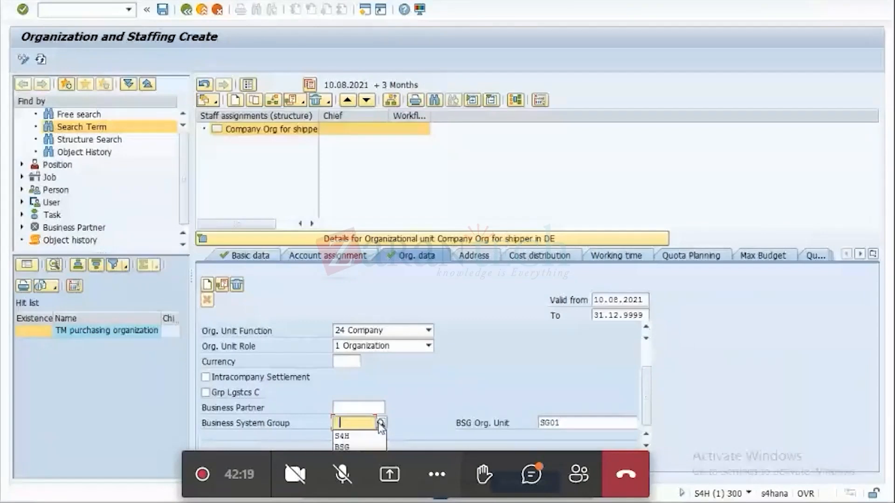
{"action": "left_click", "coordinate": [342, 436]}
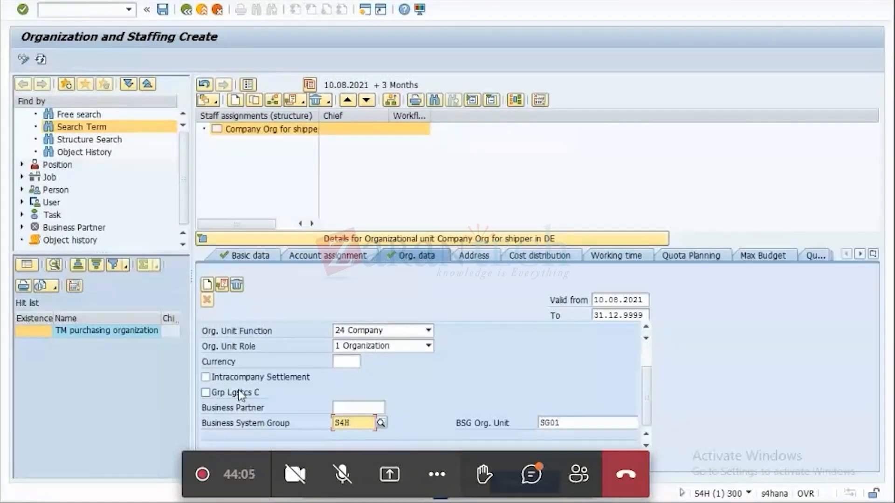
Set the unit's main address to country DE, city DUSSELDORF and region 02 Hamburg, and save under customizing request S4HK900052.
{"action": "left_click", "coordinate": [487, 256]}
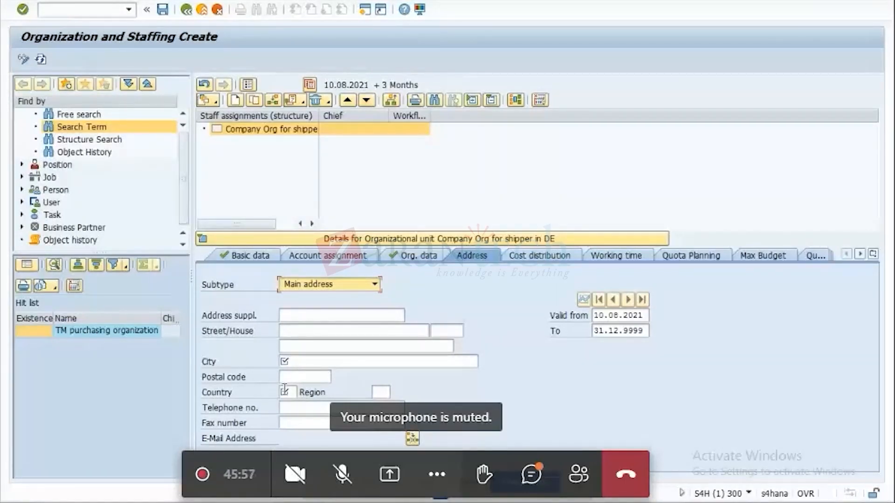
{"action": "left_click", "coordinate": [285, 391]}
{"action": "left_click", "coordinate": [284, 391]}
{"action": "left_click", "coordinate": [286, 405]}
{"action": "left_click", "coordinate": [305, 363]}
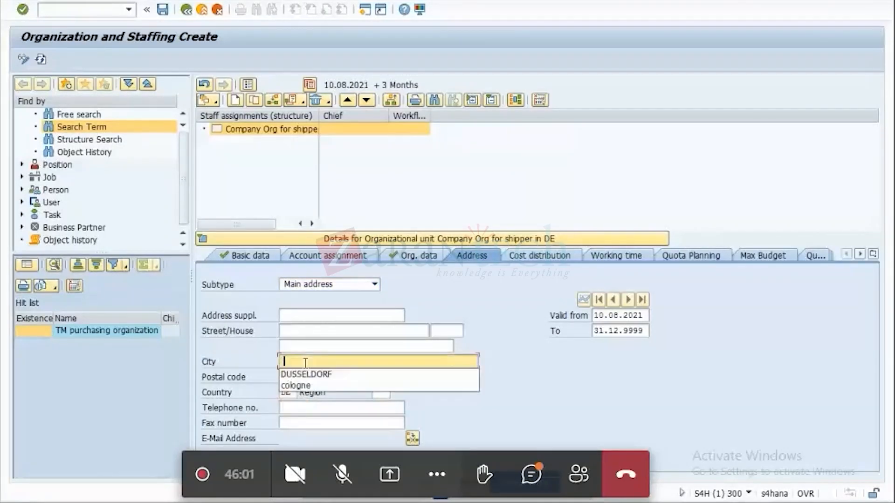
{"action": "left_click", "coordinate": [307, 374]}
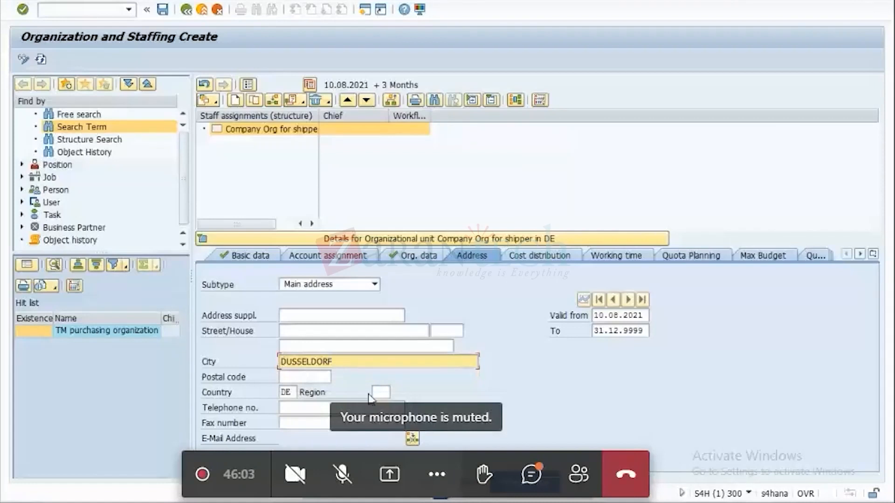
{"action": "left_click", "coordinate": [381, 392]}
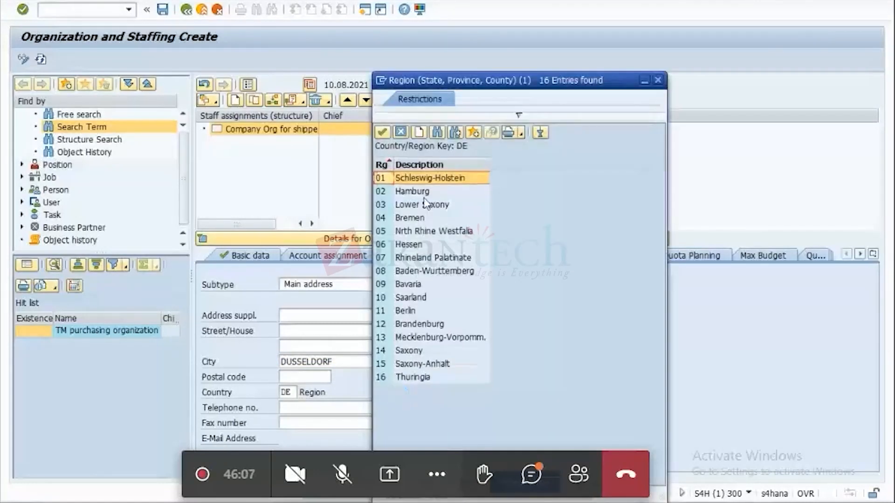
{"action": "double_click", "coordinate": [424, 189]}
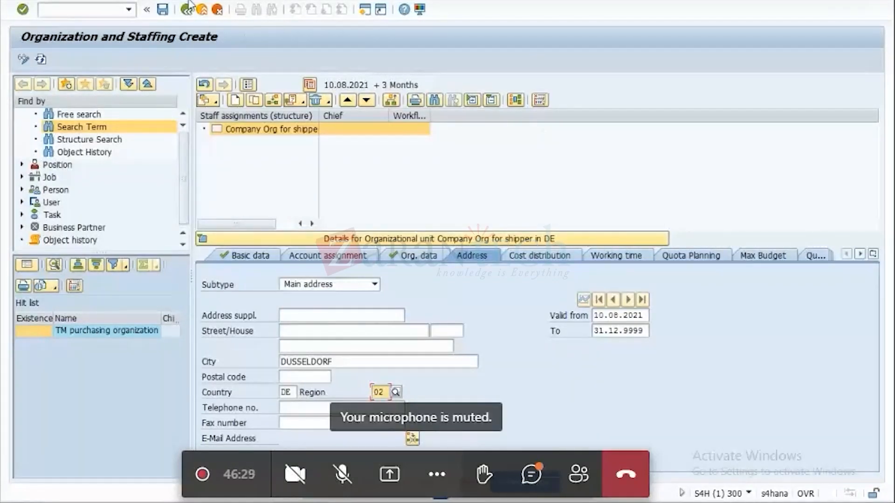
{"action": "left_click", "coordinate": [162, 9]}
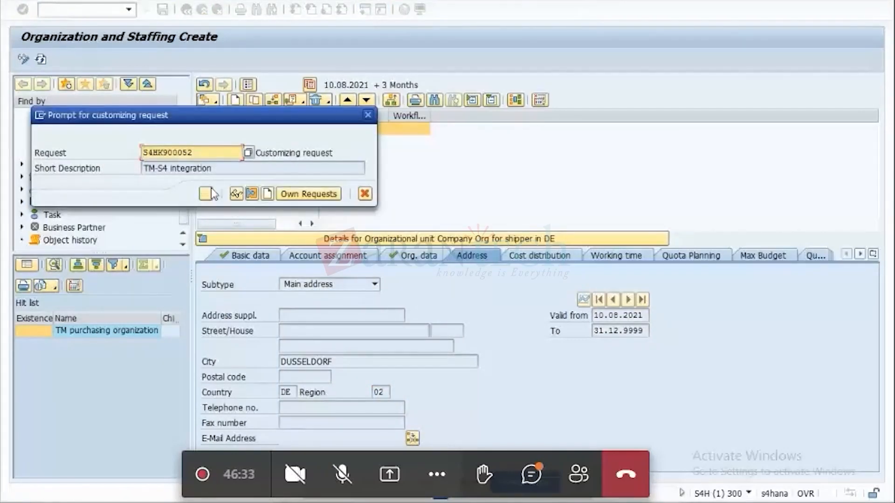
{"action": "left_click", "coordinate": [211, 195]}
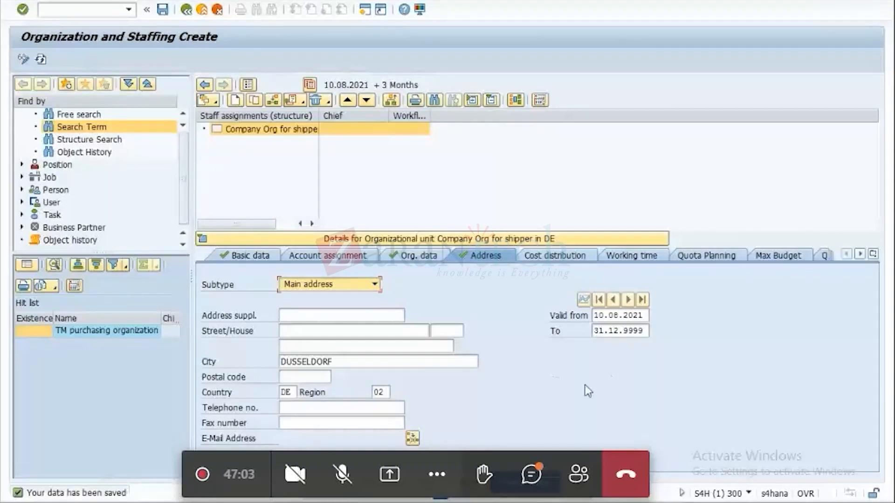
Review the organization planning notes in Notepad and return to Organization and Staffing Create.
{"action": "mouse_move", "coordinate": [736, 502]}
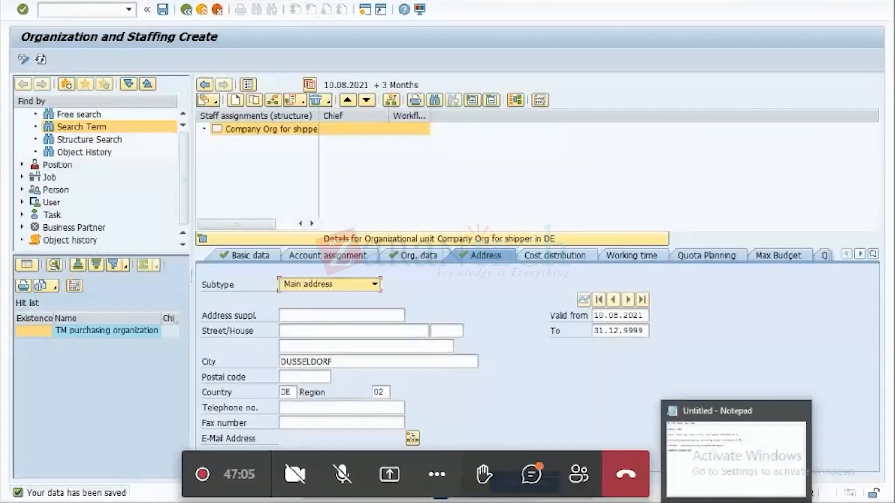
{"action": "left_click", "coordinate": [736, 448]}
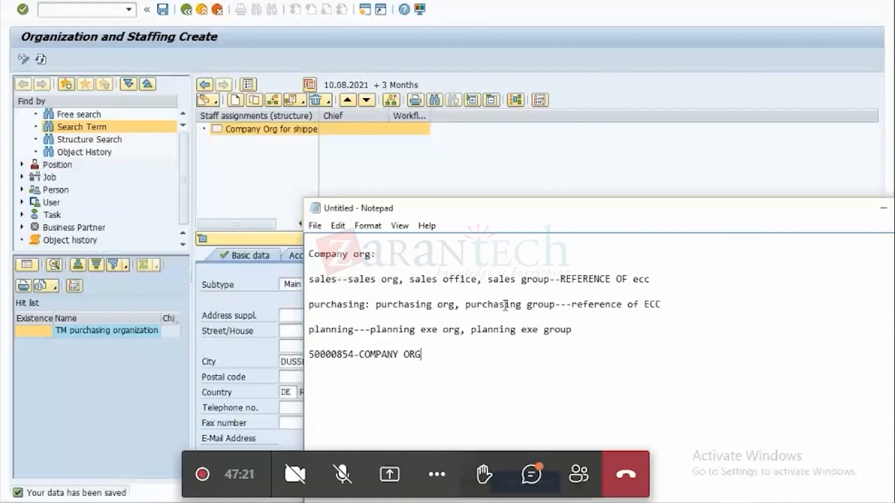
{"action": "left_click", "coordinate": [883, 213]}
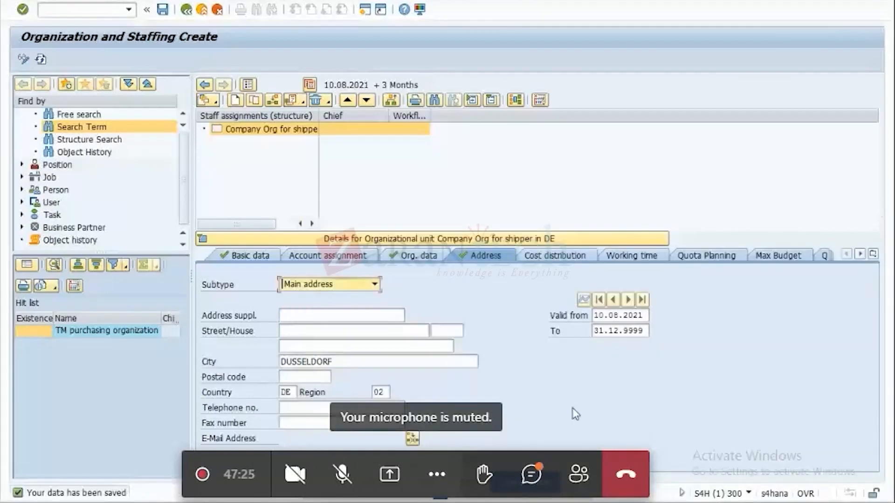
{"action": "mouse_move", "coordinate": [620, 501]}
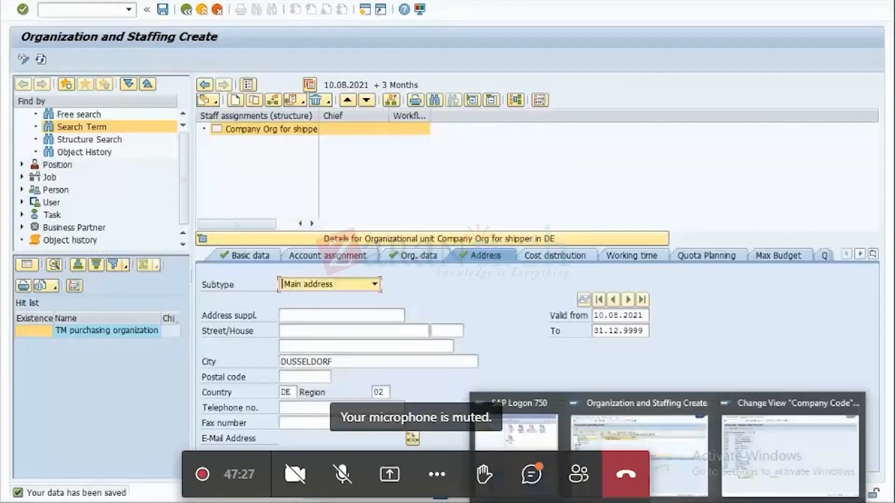
Leave the company code list and examine the purchasing organizations under Enterprise Structure, Definition, Materials Management in the IMG.
{"action": "left_click", "coordinate": [743, 460]}
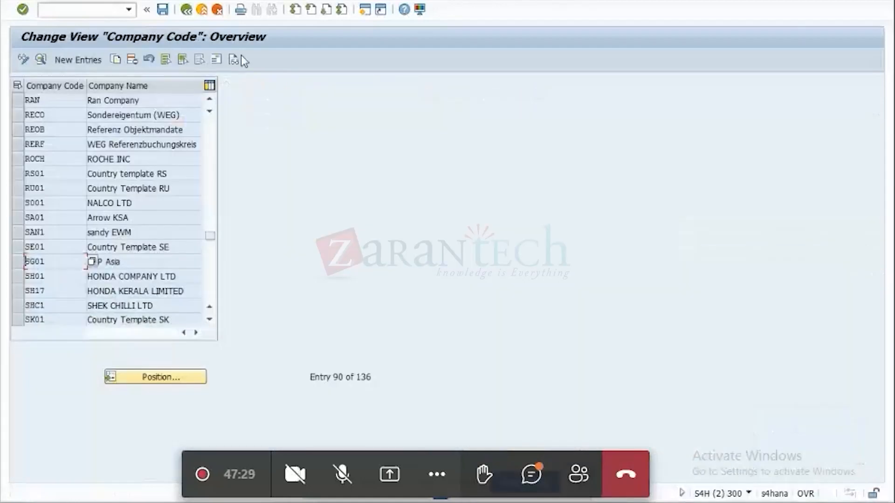
{"action": "left_click", "coordinate": [189, 10]}
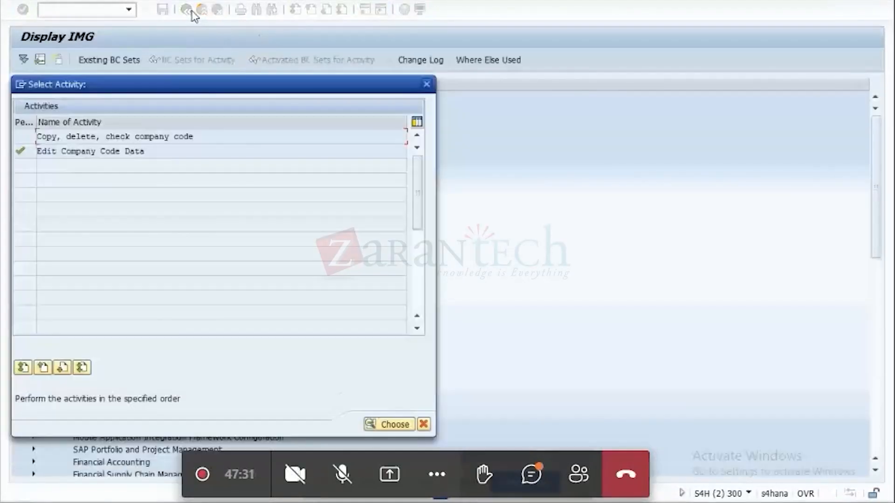
{"action": "left_click", "coordinate": [428, 84]}
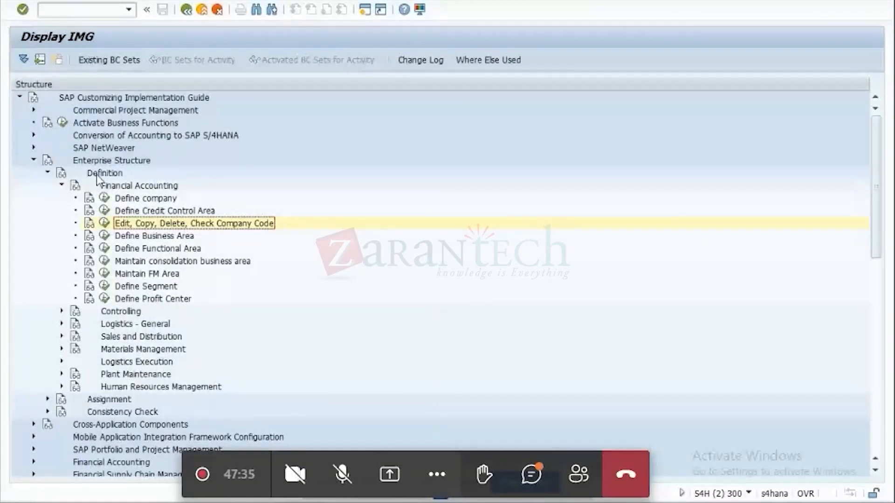
{"action": "left_click", "coordinate": [61, 186]}
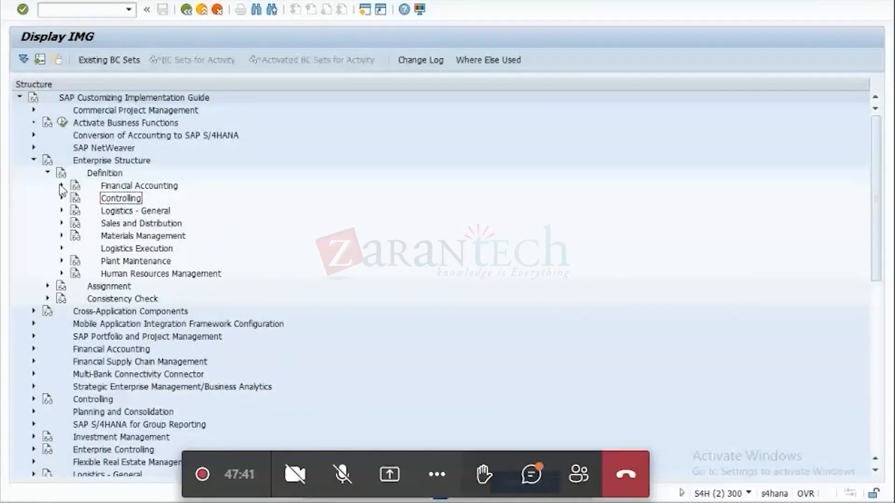
{"action": "left_click", "coordinate": [62, 236]}
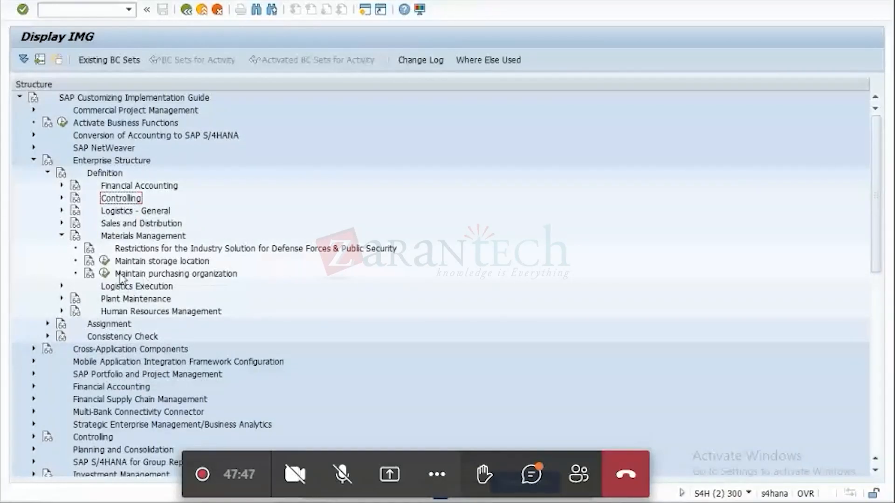
{"action": "left_click", "coordinate": [104, 274]}
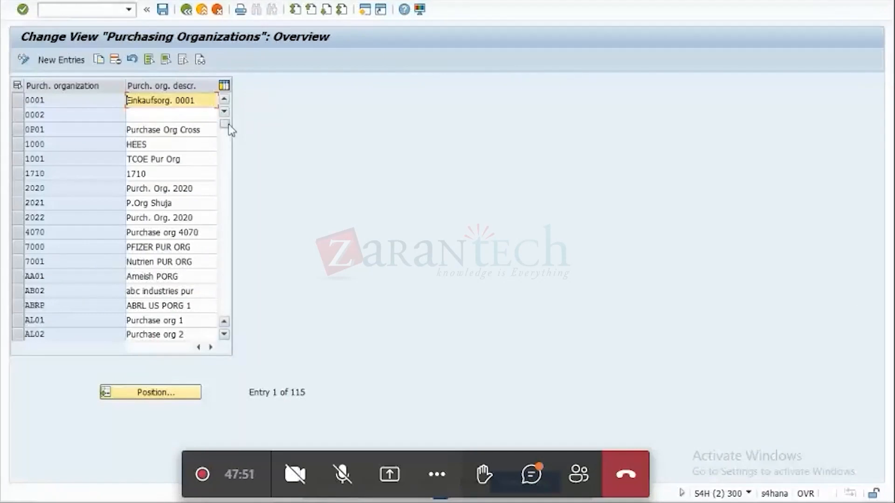
{"action": "left_click_drag", "start_coordinate": [228, 124], "coordinate": [227, 257]}
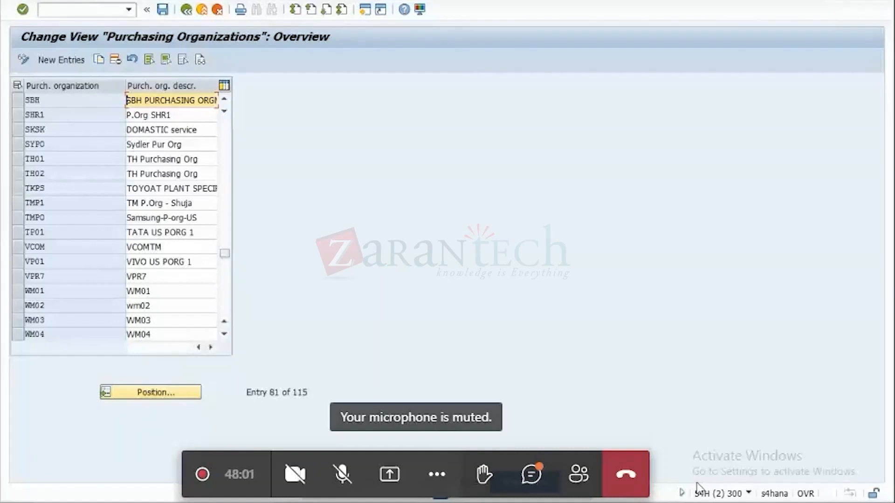
Return to Organization and Staffing Create and add a subordinate organizational unit below the company org with the relationship Is line supervisor of.
{"action": "left_click", "coordinate": [671, 502]}
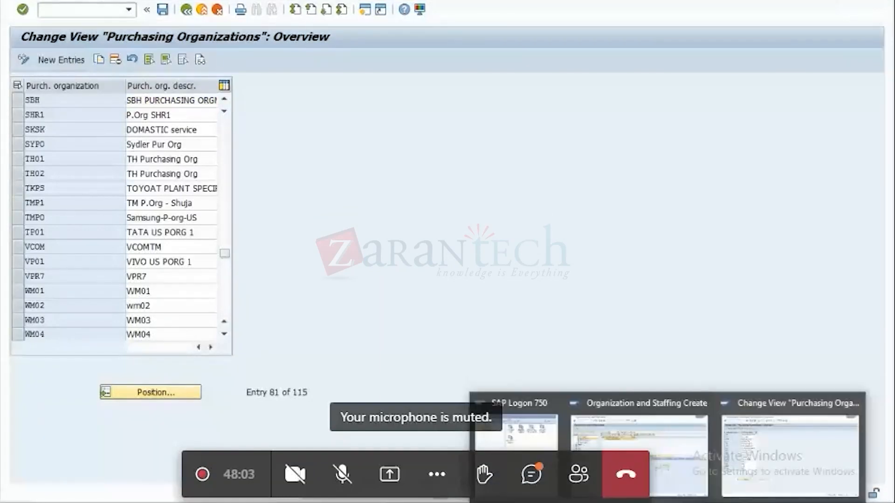
{"action": "left_click", "coordinate": [653, 461]}
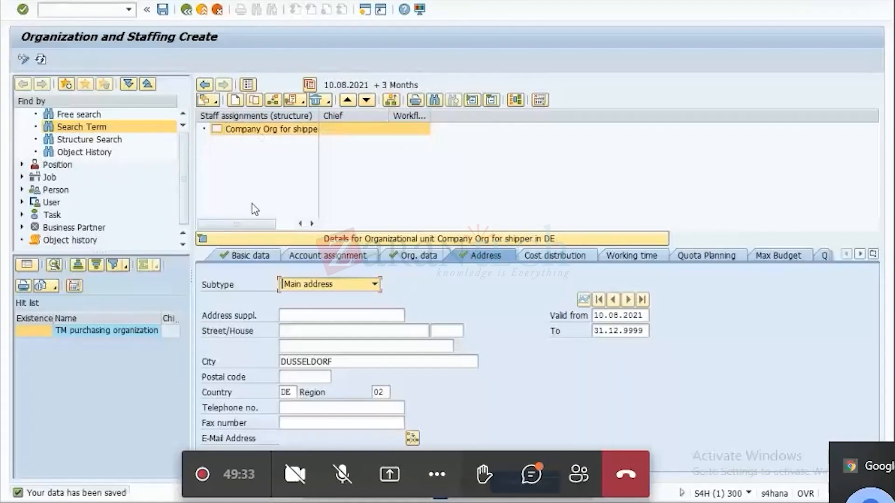
{"action": "left_click", "coordinate": [260, 254]}
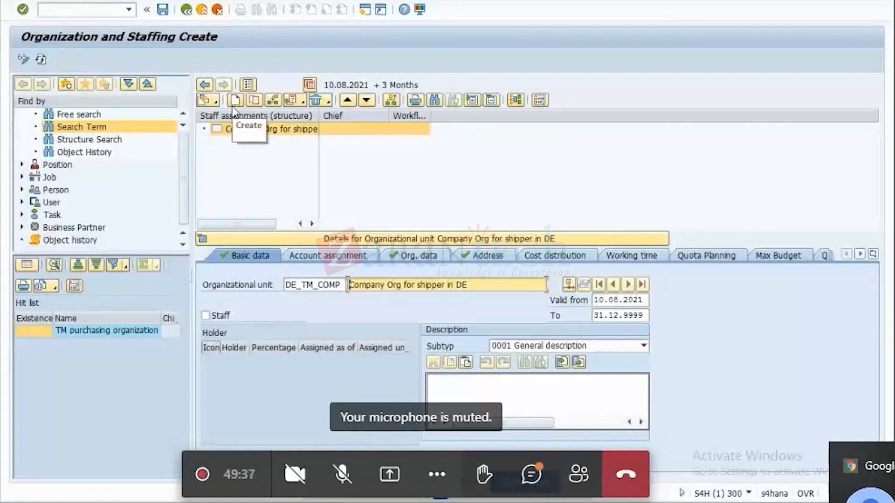
{"action": "left_click", "coordinate": [235, 101]}
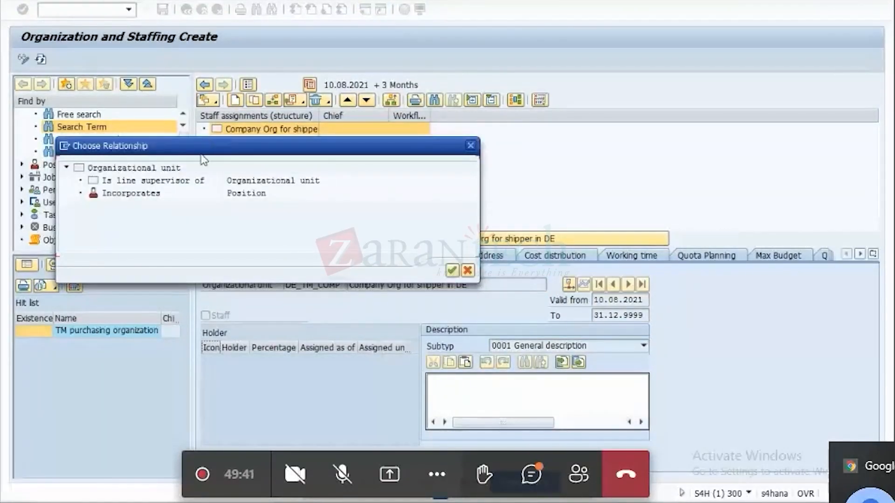
{"action": "left_click", "coordinate": [160, 182]}
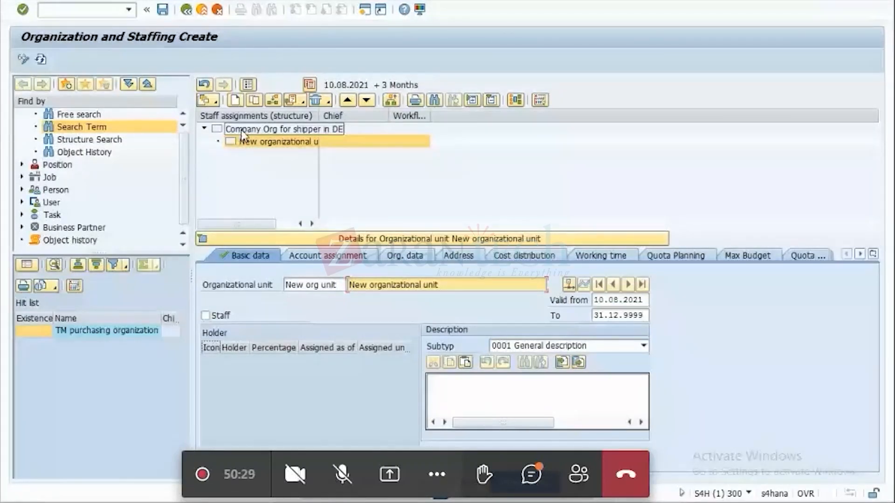
Name the new organizational unit DE_TM_PORG with the description "Purchasing org in DE for shipper".
{"action": "key", "text": "shift+Tab"}
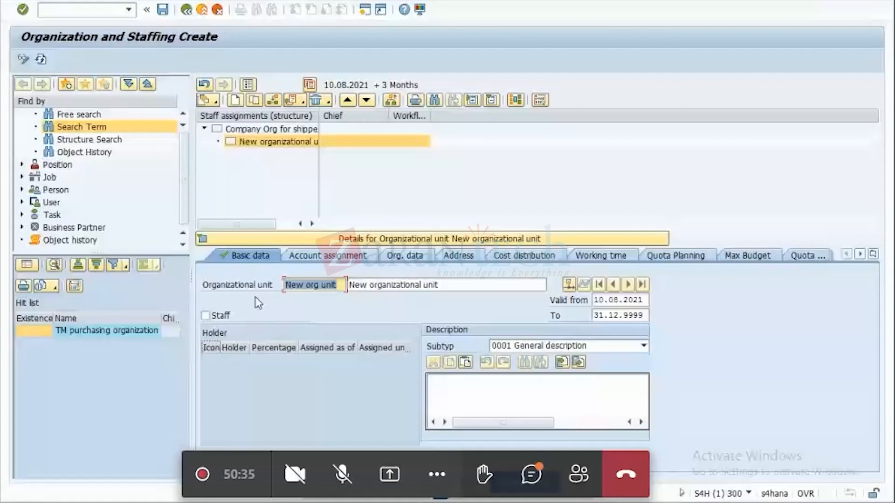
{"action": "key", "text": "BackSpace"}
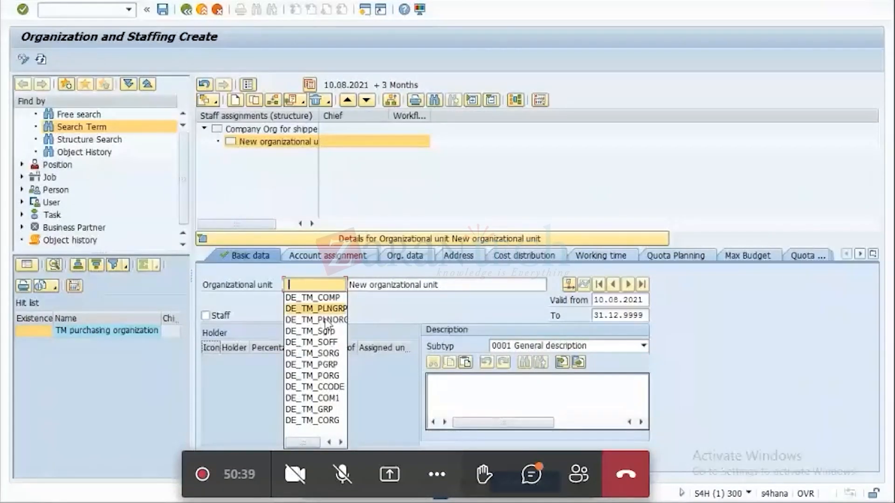
{"action": "left_click", "coordinate": [321, 375]}
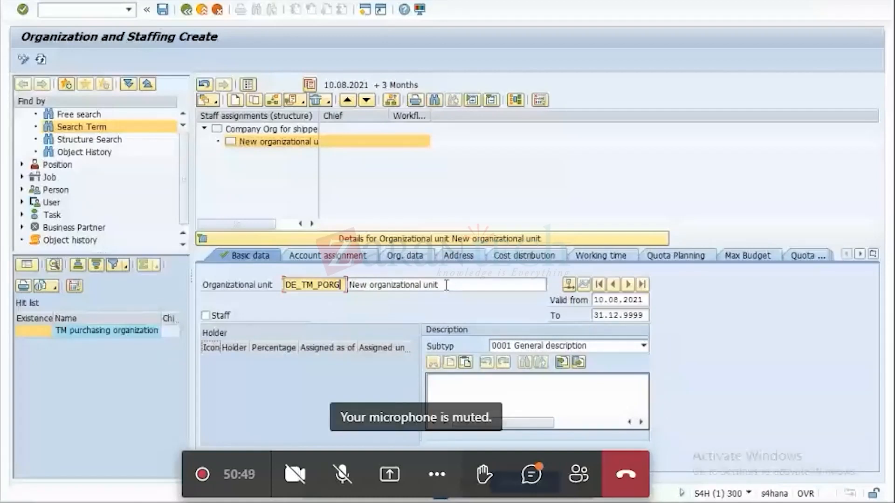
{"action": "left_click_drag", "start_coordinate": [447, 285], "coordinate": [338, 297]}
{"action": "type", "text": "Purchasi"}
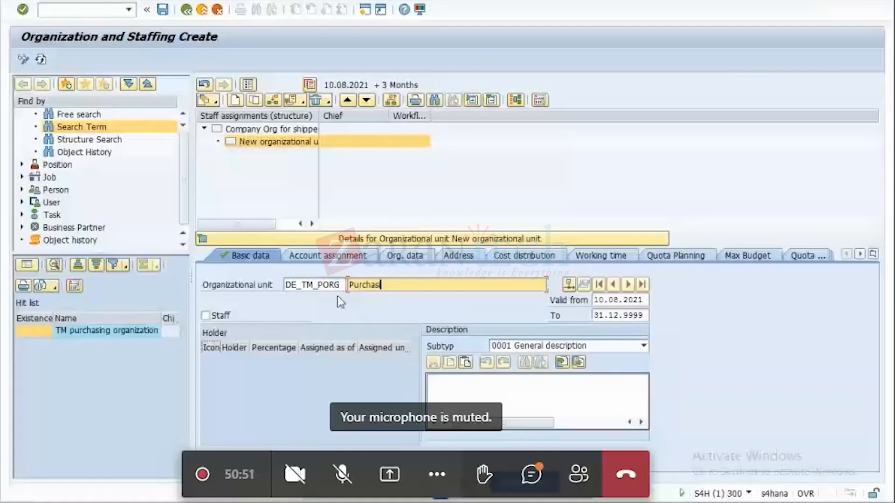
{"action": "type", "text": "ng org in "}
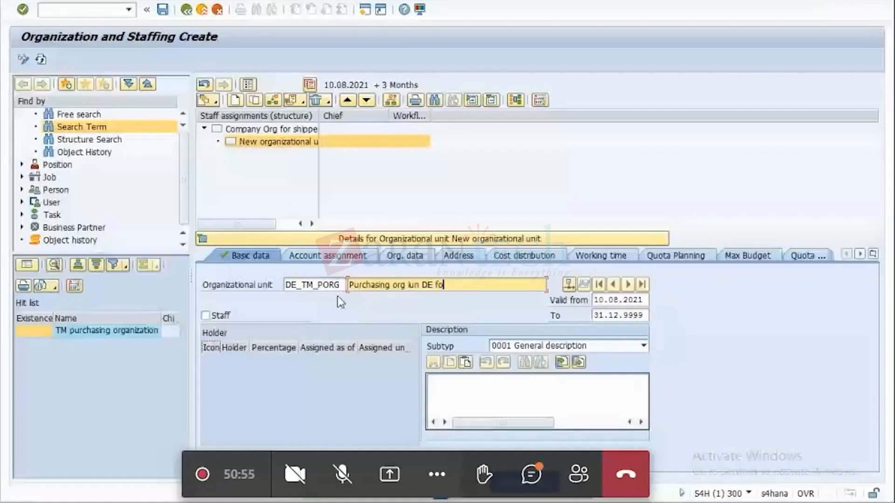
{"action": "type", "text": "DE "}
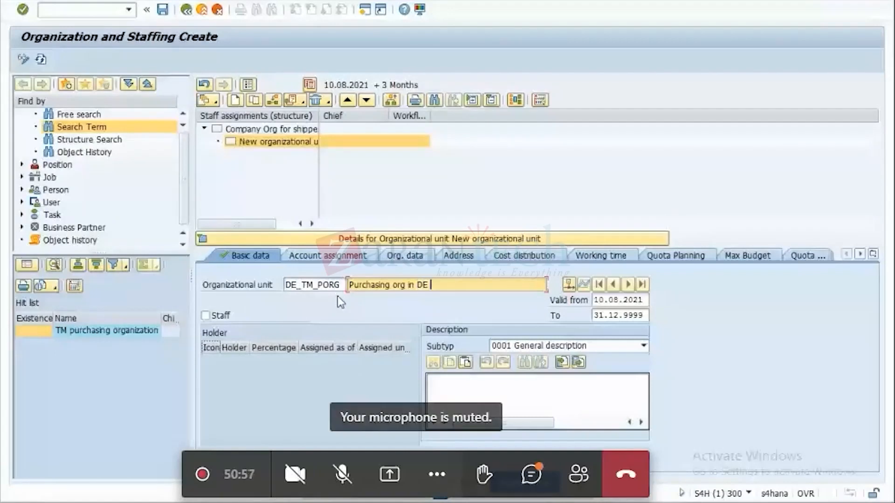
{"action": "type", "text": "for shipper"}
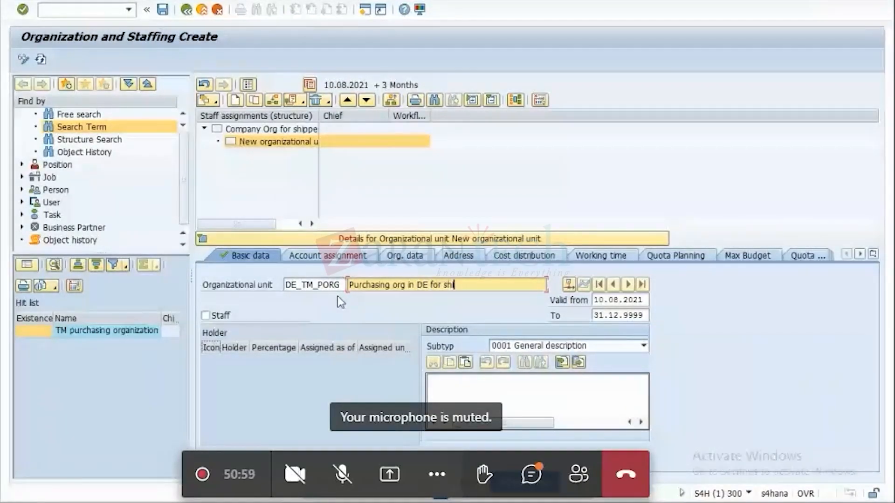
{"action": "key", "text": "Return"}
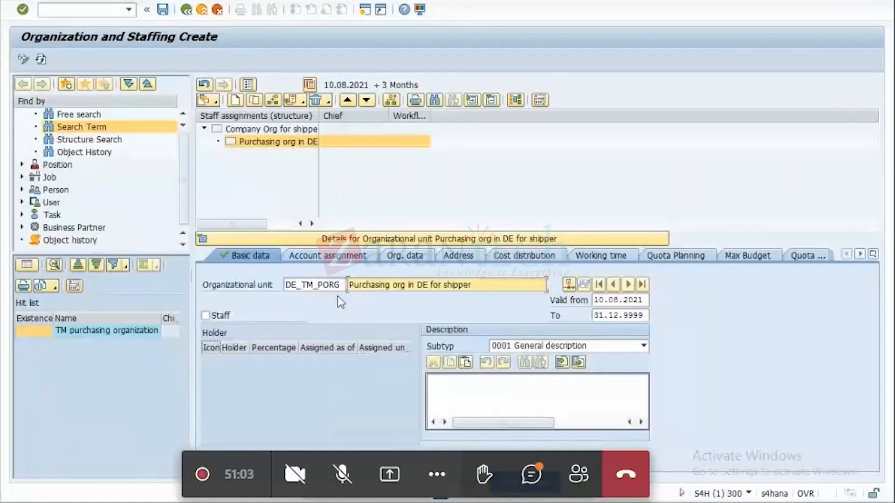
Create the purchasing unit's org. data with Org. Unit Function 2 Purchasing and Org. Unit Role 1 Organization.
{"action": "left_click", "coordinate": [417, 257]}
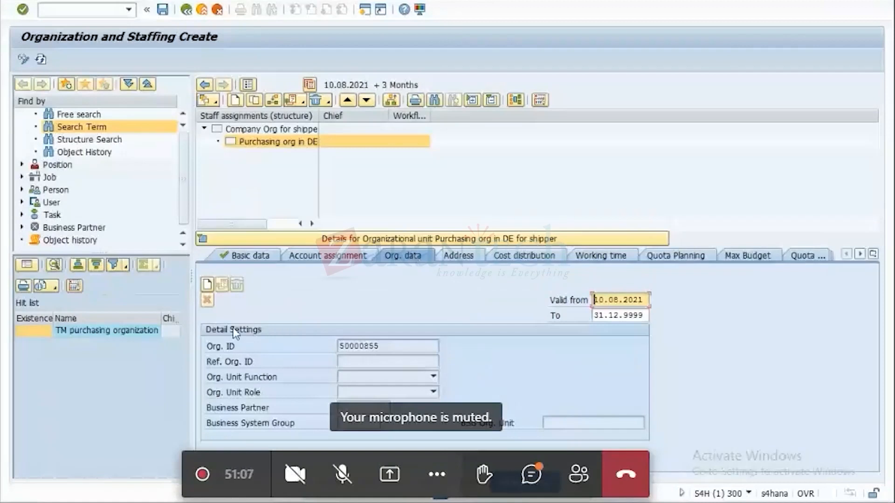
{"action": "left_click", "coordinate": [389, 346]}
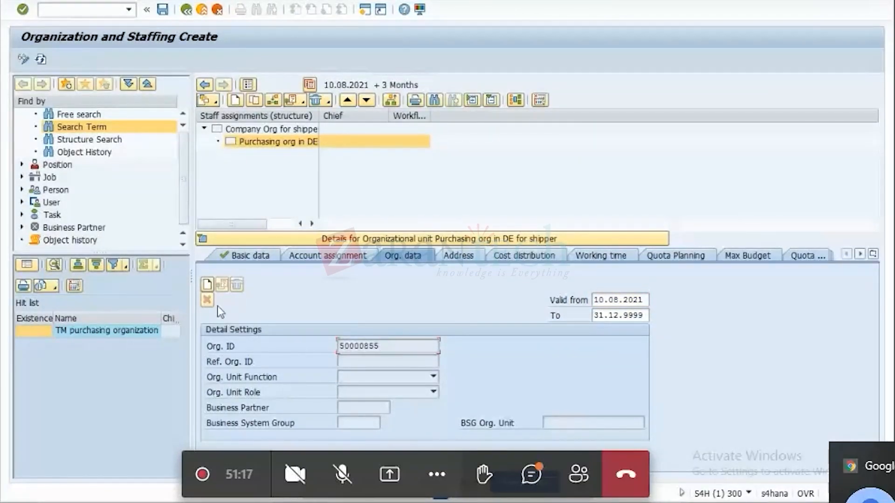
{"action": "left_click", "coordinate": [206, 283]}
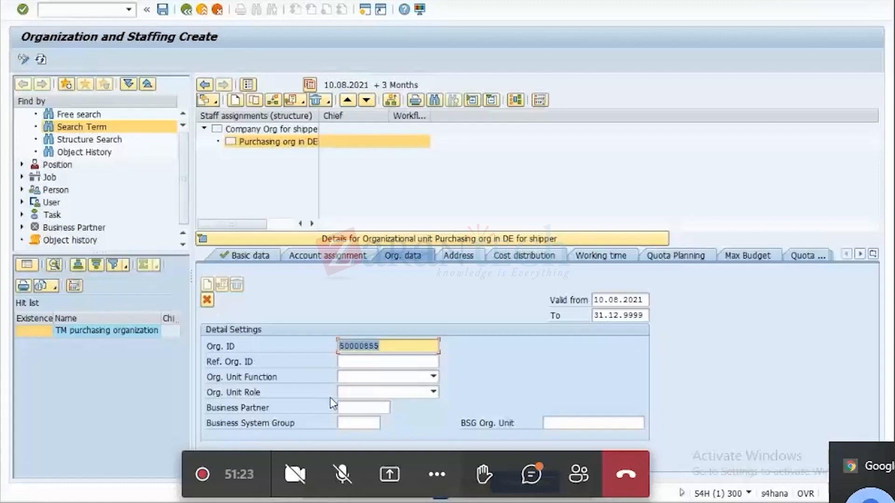
{"action": "left_click", "coordinate": [433, 378]}
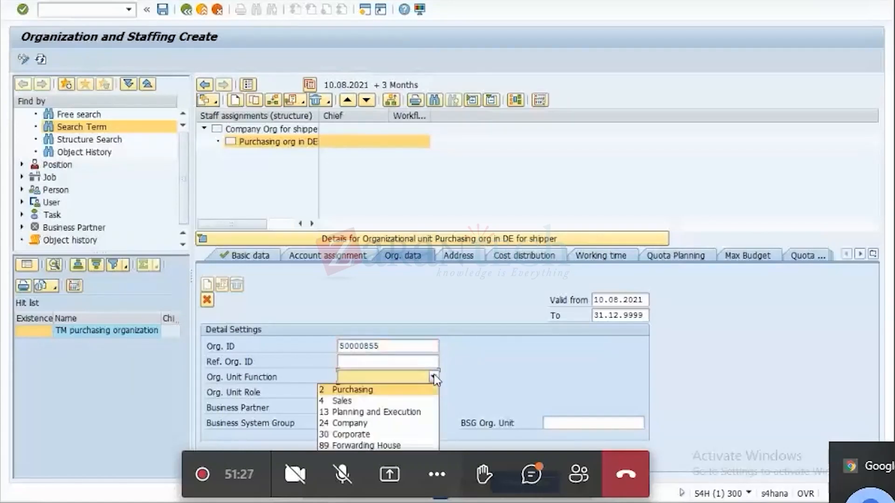
{"action": "left_click", "coordinate": [385, 391]}
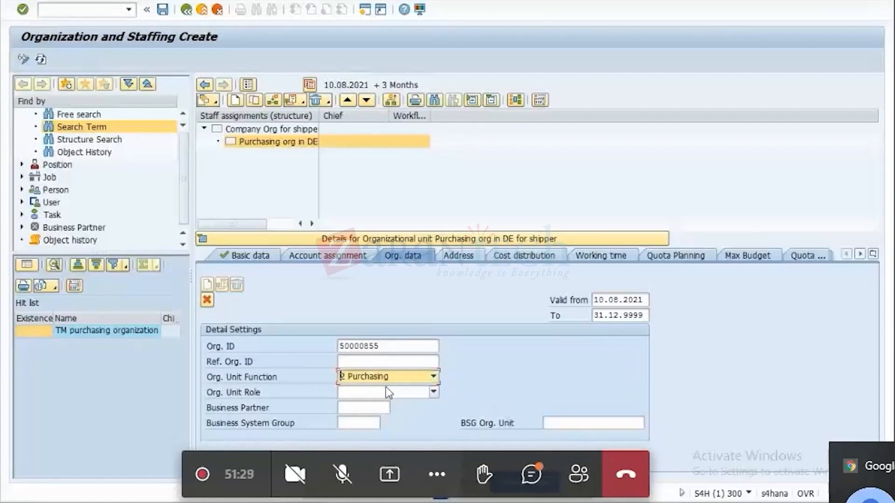
{"action": "left_click", "coordinate": [438, 391]}
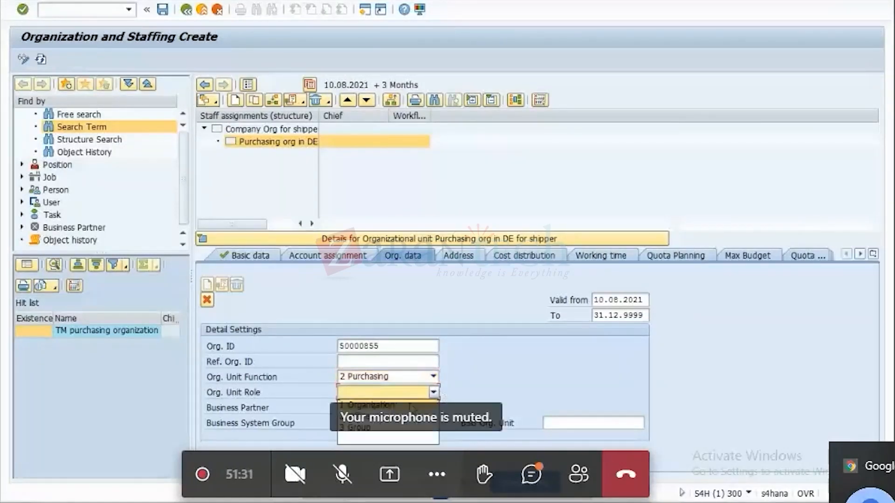
{"action": "left_click", "coordinate": [408, 406]}
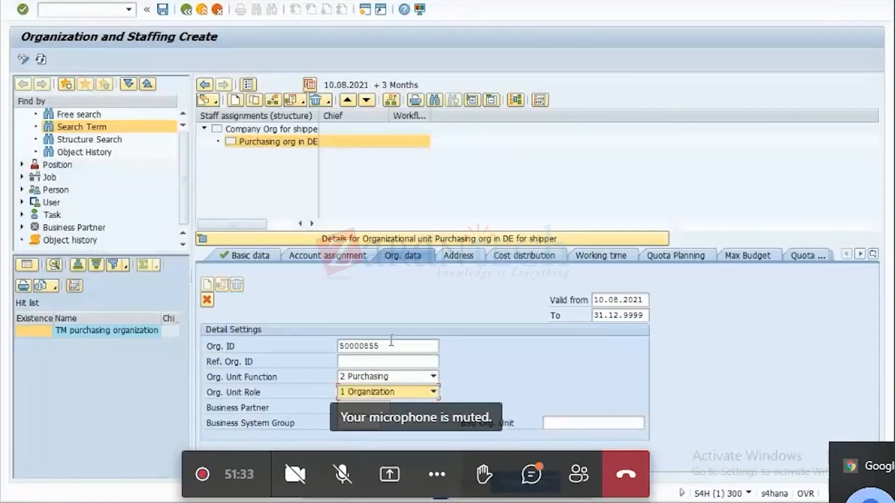
Copy the purchasing unit's Org. ID 50000855 and paste it beside PORG in cell B2 of the Excel tracking sheet.
{"action": "left_click_drag", "start_coordinate": [390, 344], "coordinate": [294, 350]}
{"action": "key", "text": "ctrl+c"}
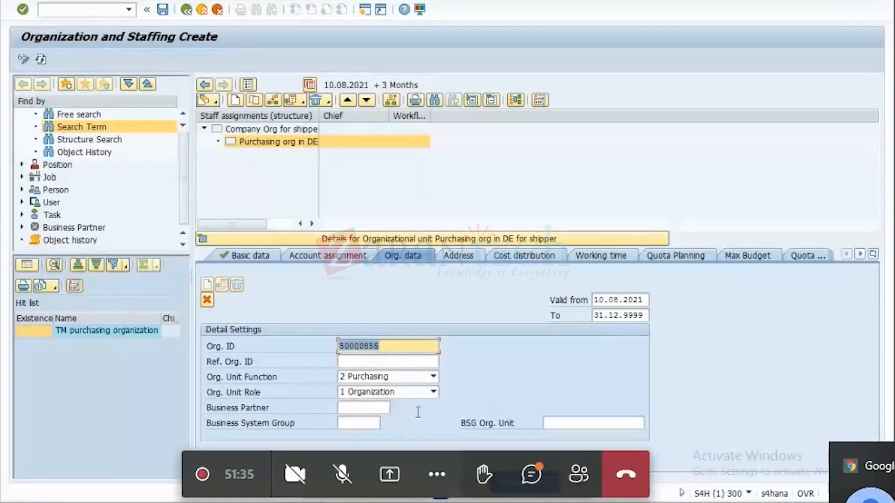
{"action": "key", "text": "alt+Tab"}
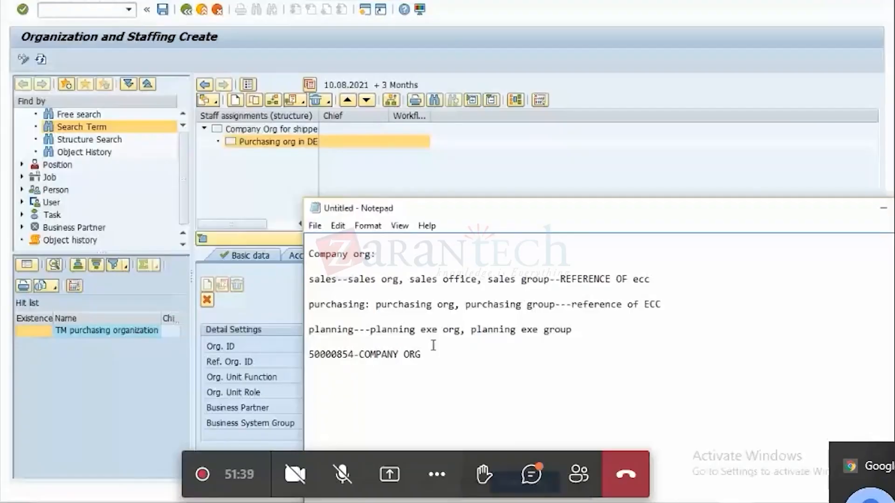
{"action": "key", "text": "super+d"}
{"action": "double_click", "coordinate": [93, 88]}
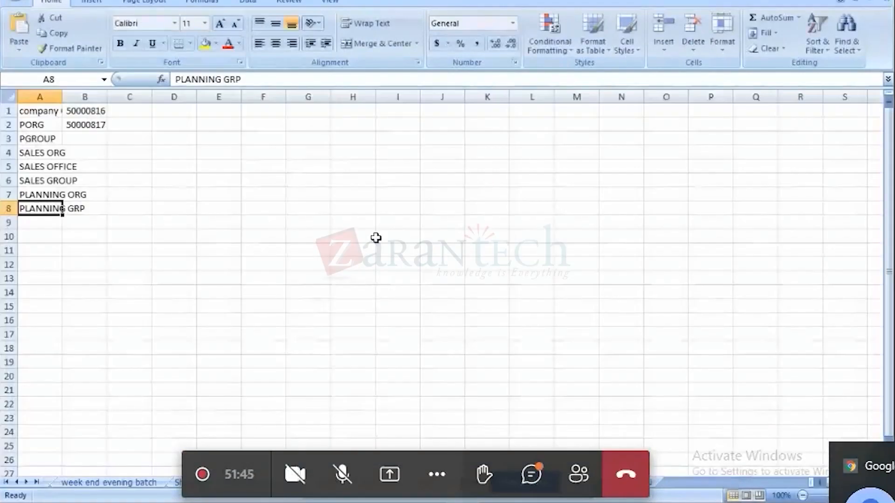
{"action": "left_click", "coordinate": [90, 119]}
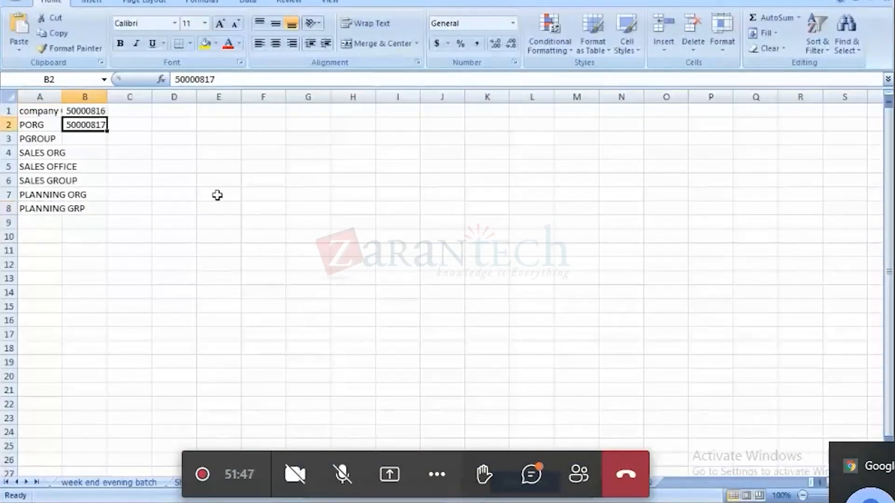
{"action": "key", "text": "ctrl+v"}
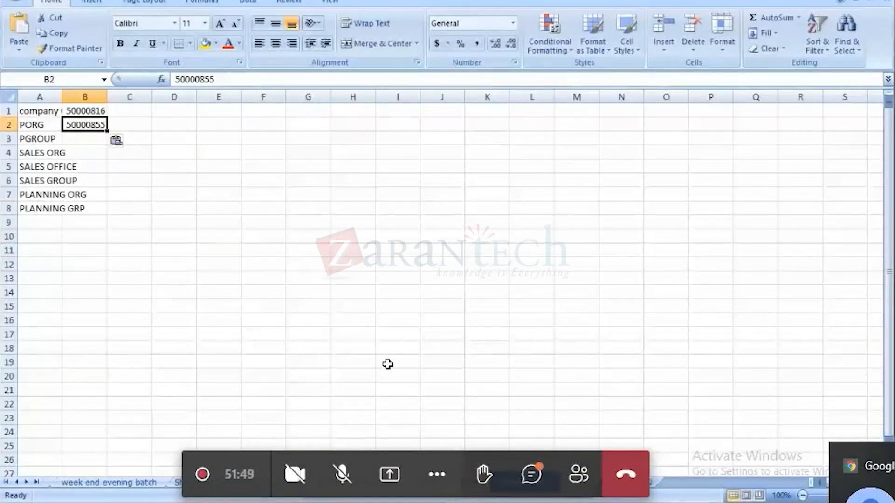
Copy the company org ID 50000854 from the Notepad notes into cell B1 of the Excel sheet.
{"action": "key", "text": "alt+Tab"}
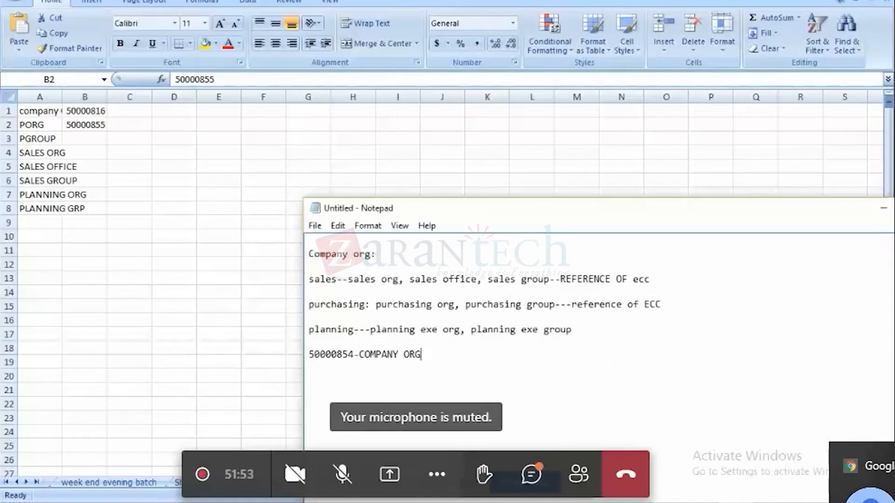
{"action": "double_click", "coordinate": [331, 354]}
{"action": "key", "text": "ctrl+c"}
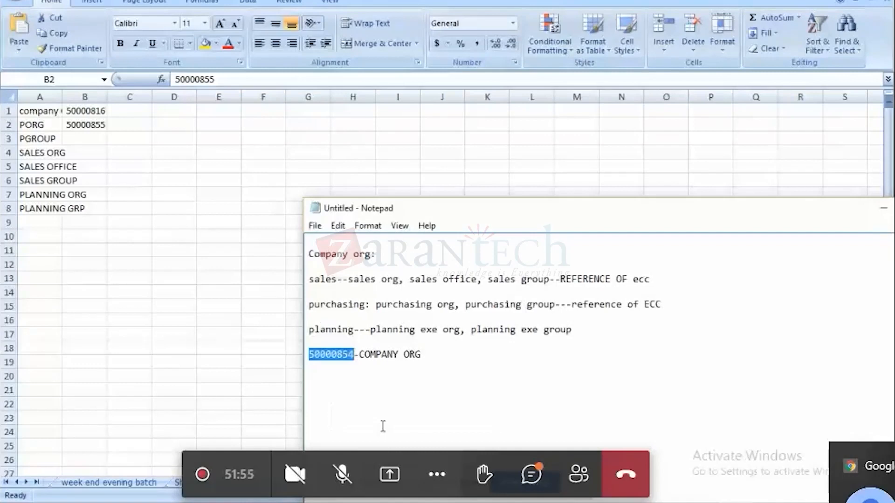
{"action": "left_click", "coordinate": [86, 112]}
{"action": "key", "text": "ctrl+v"}
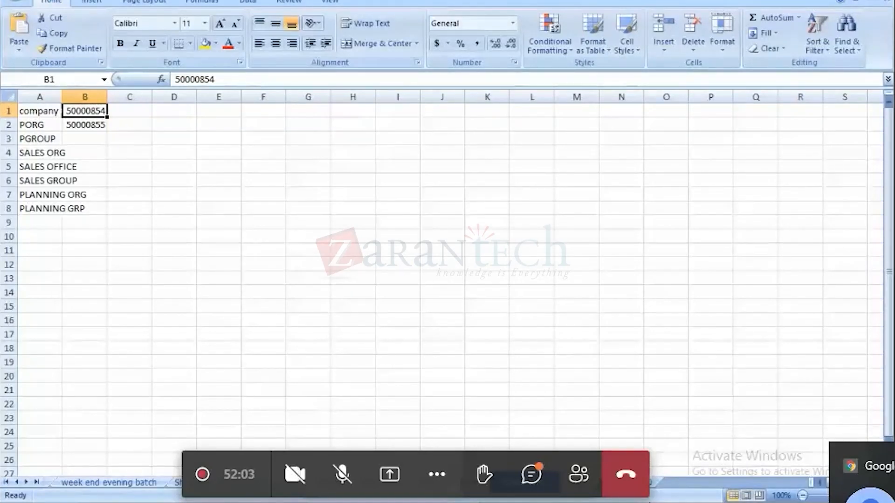
Copy the code VPR7 from the Purchasing Organizations overview into the purchasing unit's BSG Org. Unit field in SAP.
{"action": "left_click", "coordinate": [667, 502]}
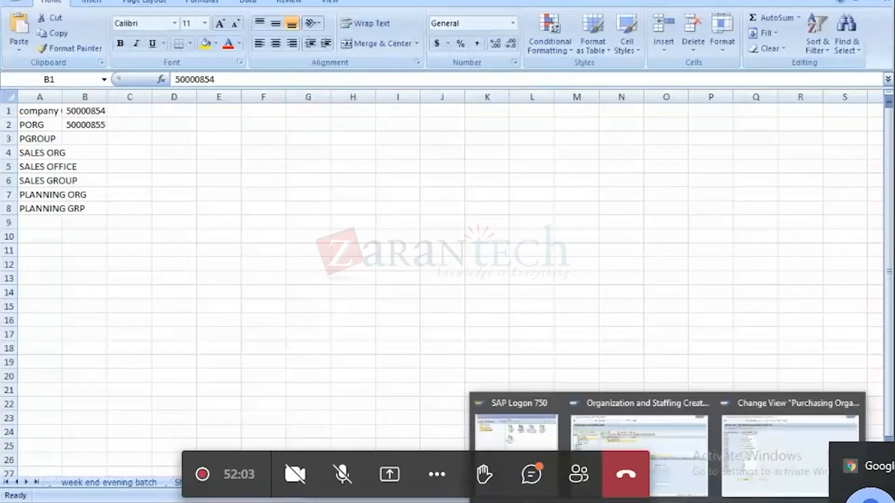
{"action": "left_click", "coordinate": [659, 458]}
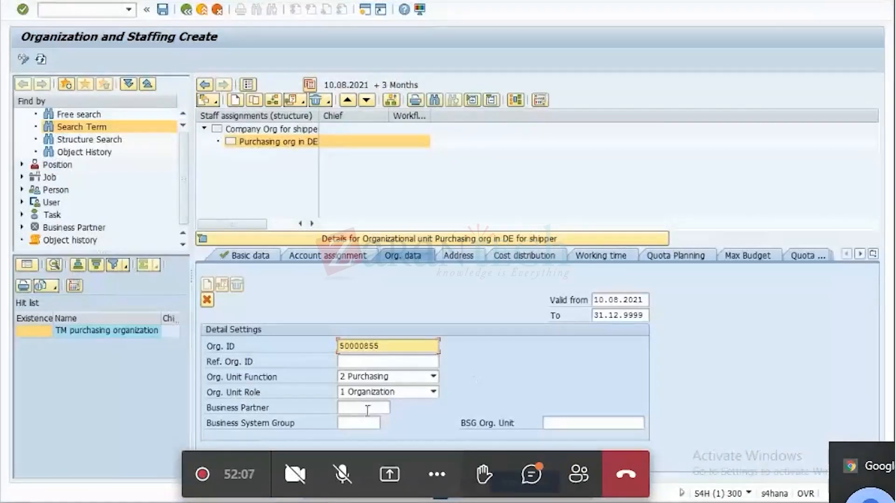
{"action": "left_click", "coordinate": [590, 422]}
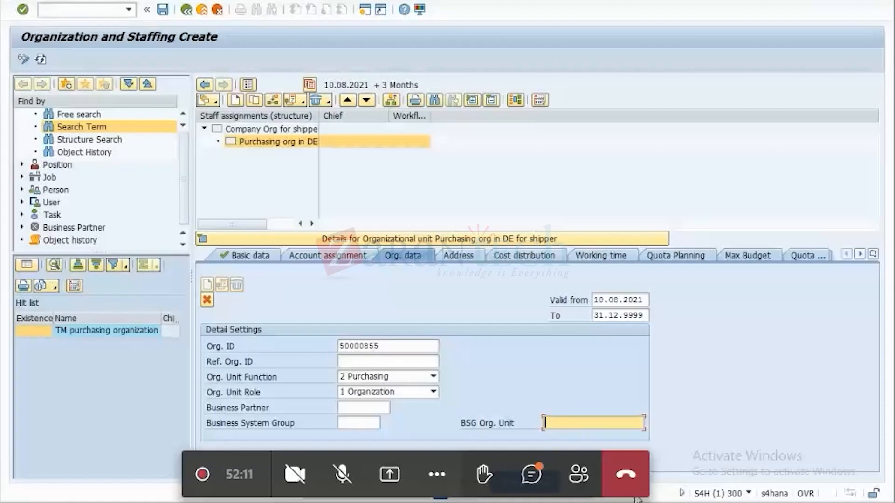
{"action": "key", "text": "alt+Tab"}
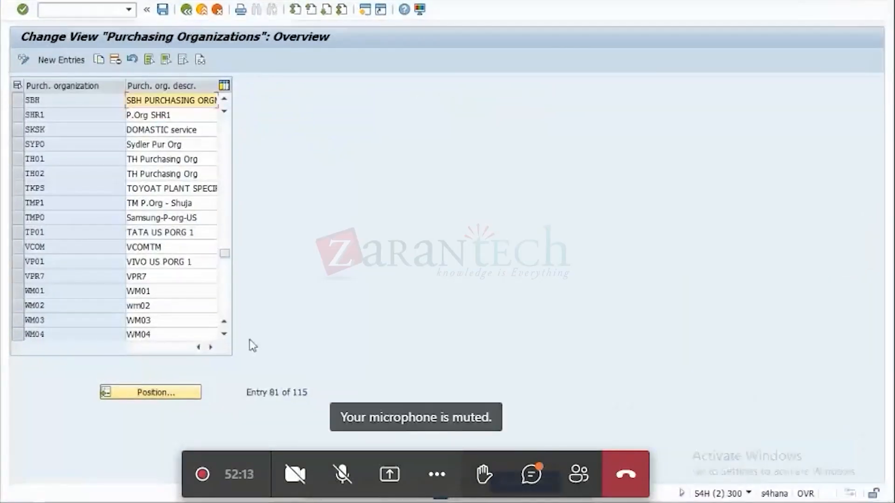
{"action": "left_click", "coordinate": [35, 277]}
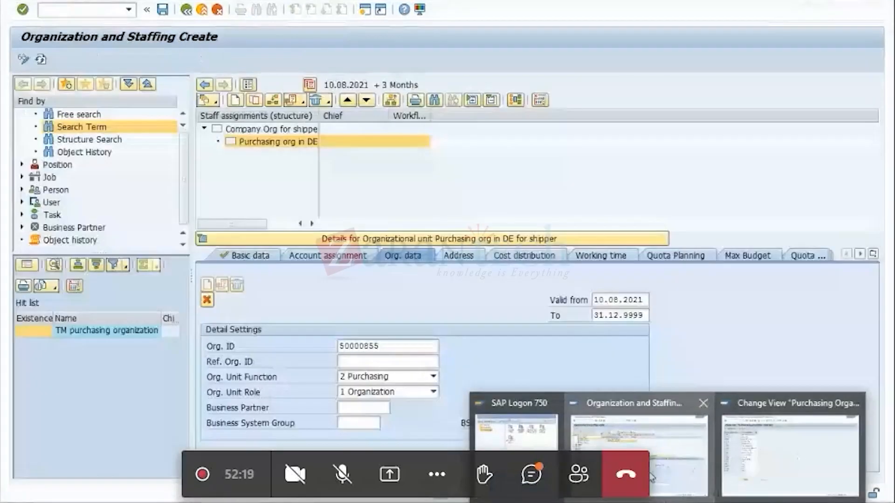
{"action": "left_click", "coordinate": [571, 441]}
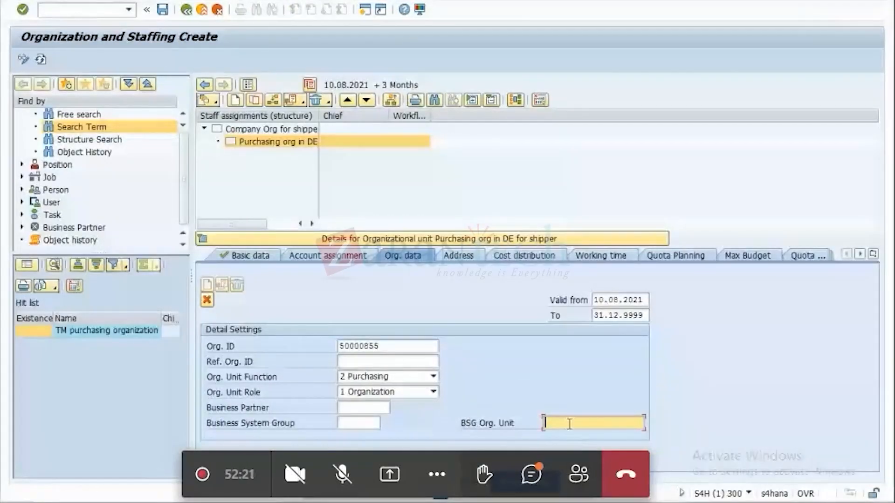
{"action": "type", "text": "VPR7"}
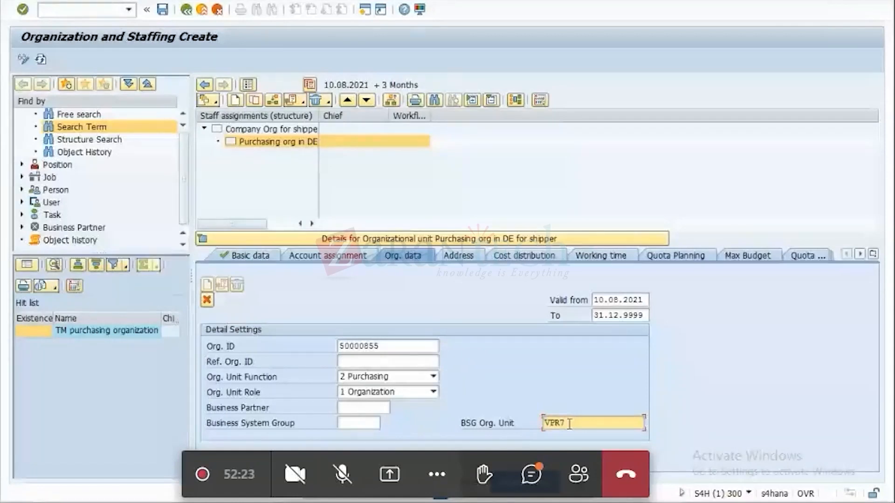
Set the purchasing unit's Business System Group to S4H and apply the org. data entries.
{"action": "left_click", "coordinate": [342, 425]}
{"action": "left_click", "coordinate": [351, 437]}
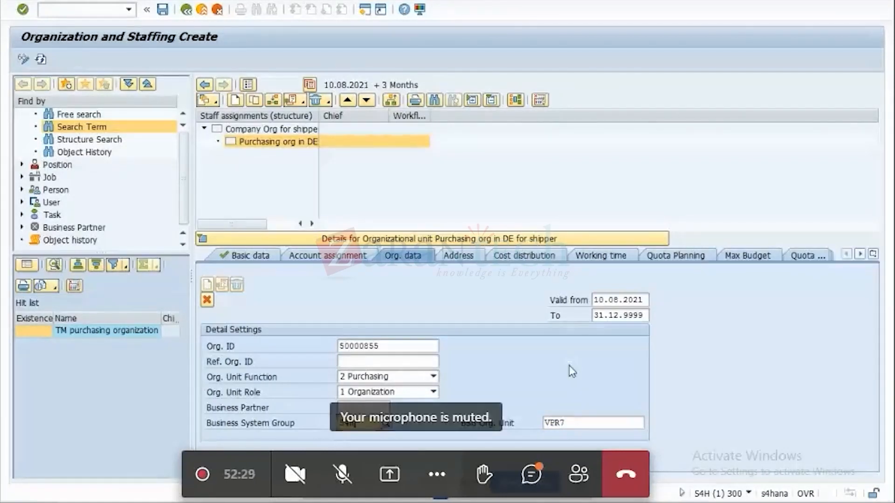
{"action": "key", "text": "Return"}
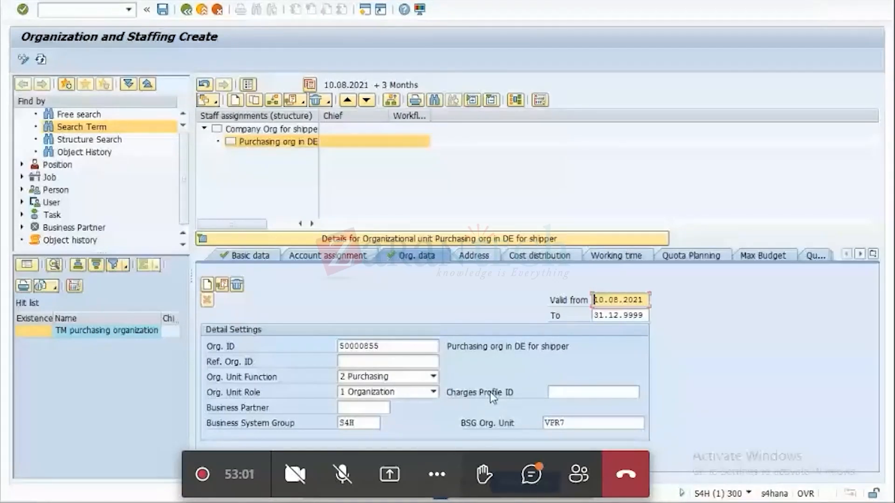
{"action": "left_click", "coordinate": [577, 391]}
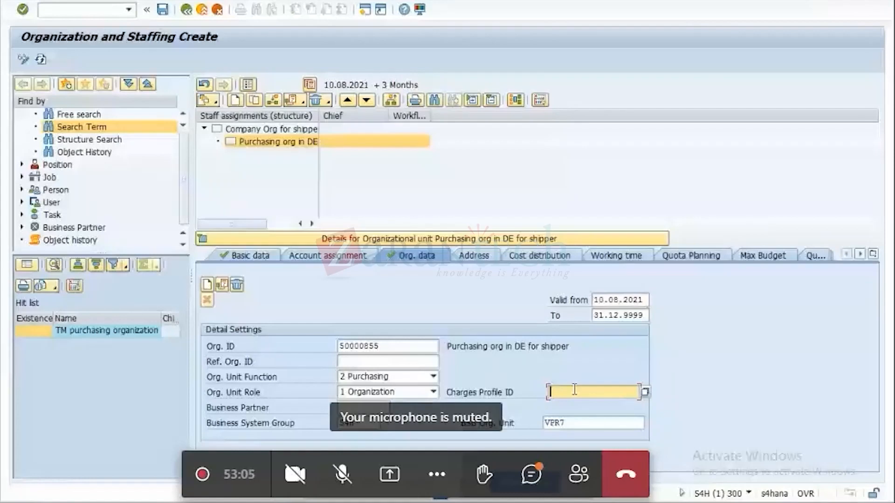
Enter the purchasing unit's main address with city DUSSELDORF and country DE, and save it under customizing request S4HK900052.
{"action": "left_click", "coordinate": [485, 257]}
{"action": "left_click", "coordinate": [300, 362]}
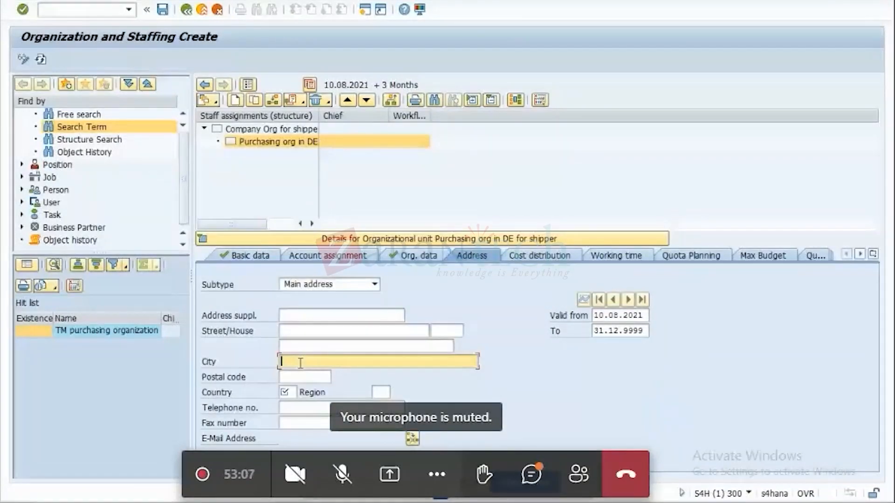
{"action": "left_click", "coordinate": [300, 363]}
{"action": "left_click", "coordinate": [296, 375]}
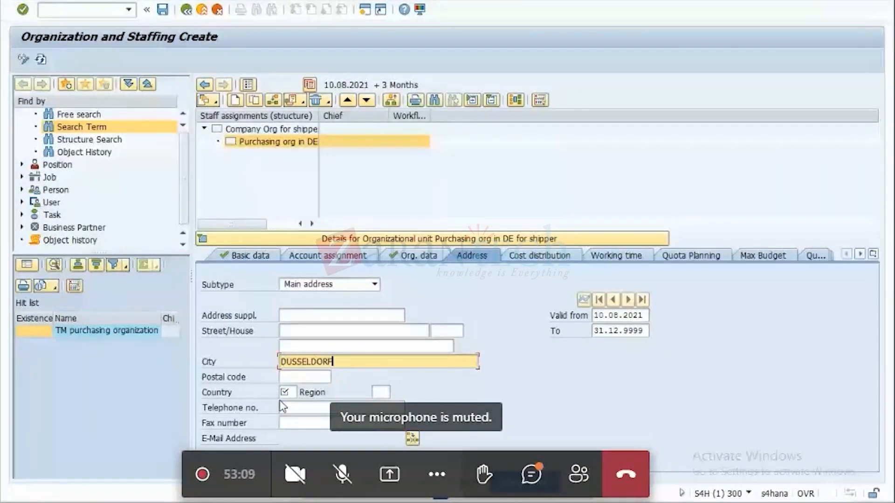
{"action": "left_click", "coordinate": [285, 392]}
{"action": "type", "text": "DE"}
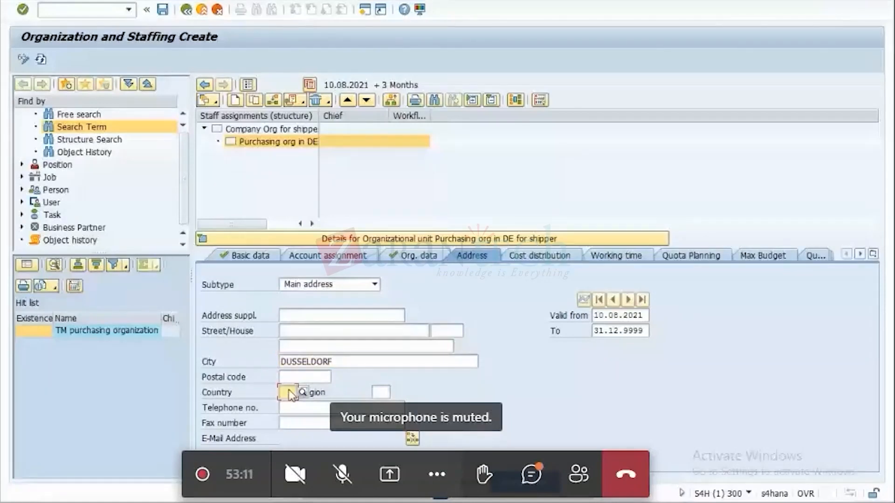
{"action": "left_click", "coordinate": [164, 11]}
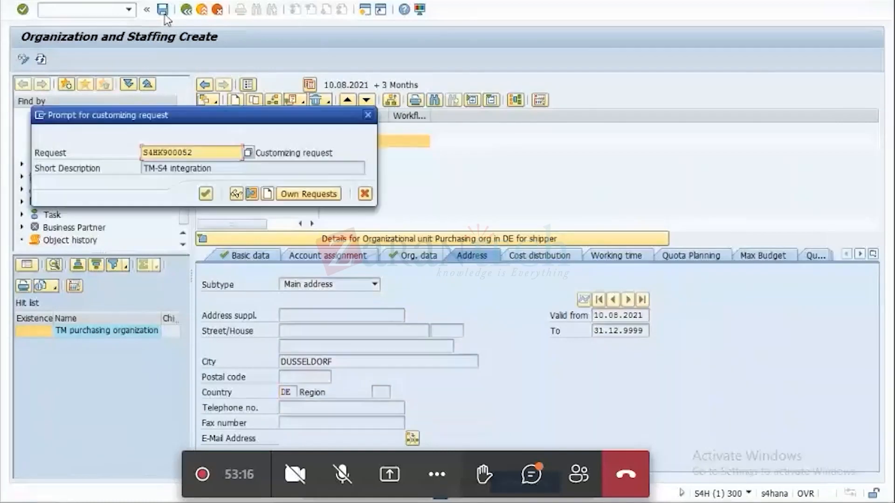
{"action": "left_click", "coordinate": [206, 193]}
{"action": "left_click", "coordinate": [415, 259]}
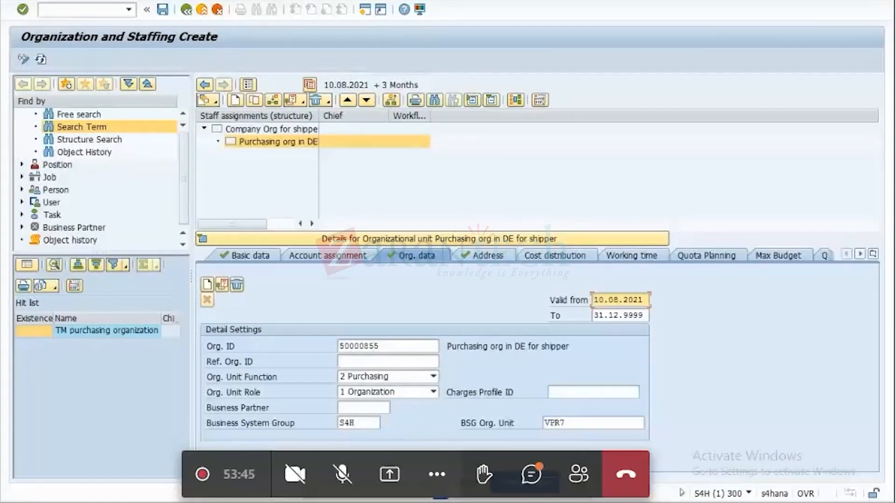
{"action": "key", "text": "alt+Tab"}
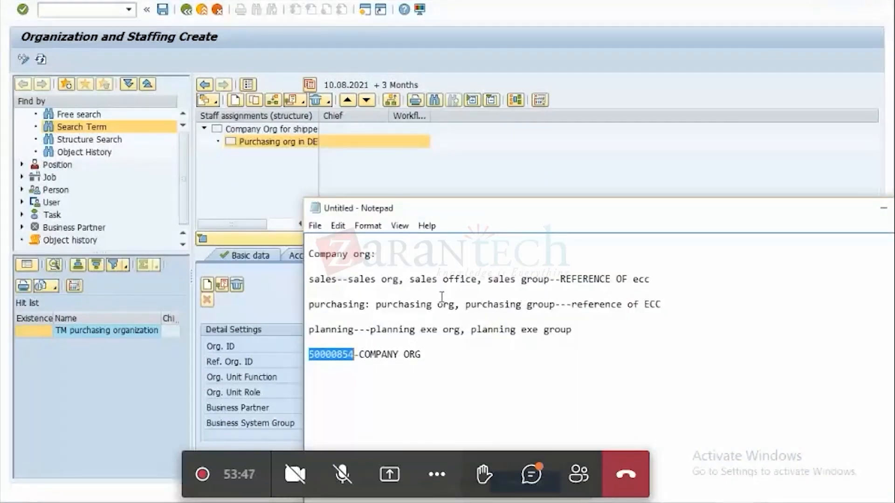
{"action": "left_click", "coordinate": [882, 208]}
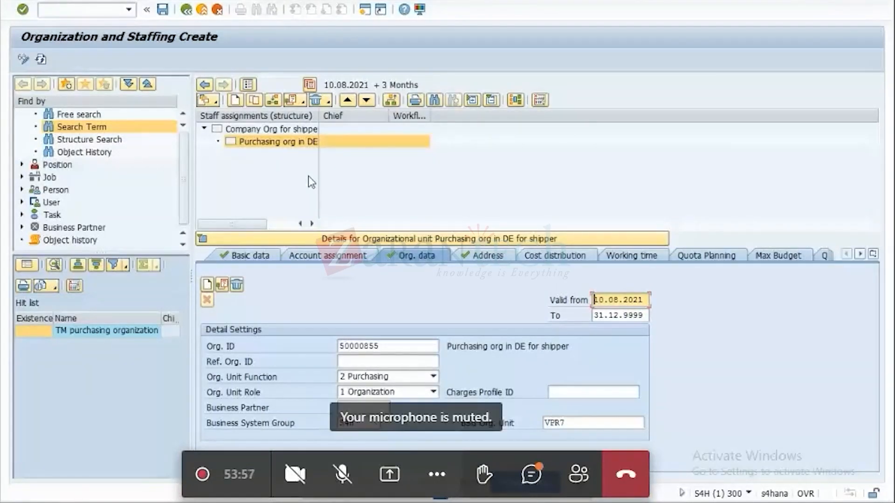
{"action": "left_click", "coordinate": [251, 259]}
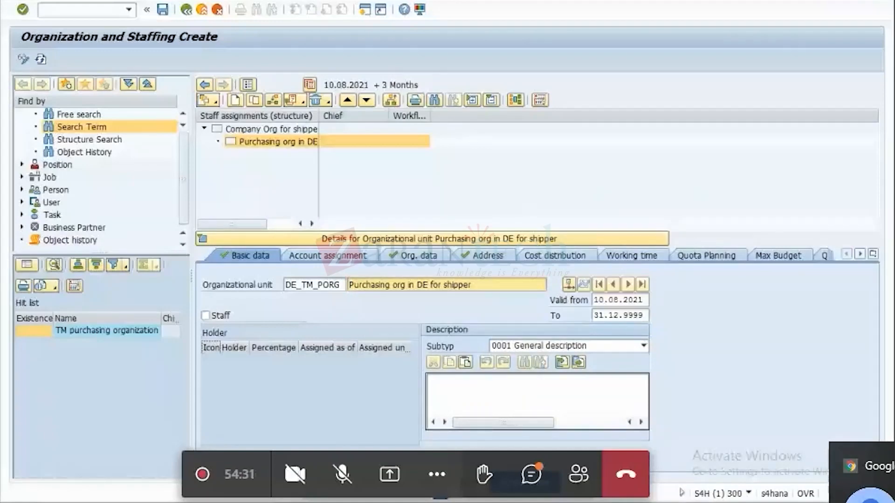
Leave the Purchasing Organizations view and open the Create Purchasing Groups activity under Materials Management > Purchasing in the IMG.
{"action": "left_click", "coordinate": [756, 467]}
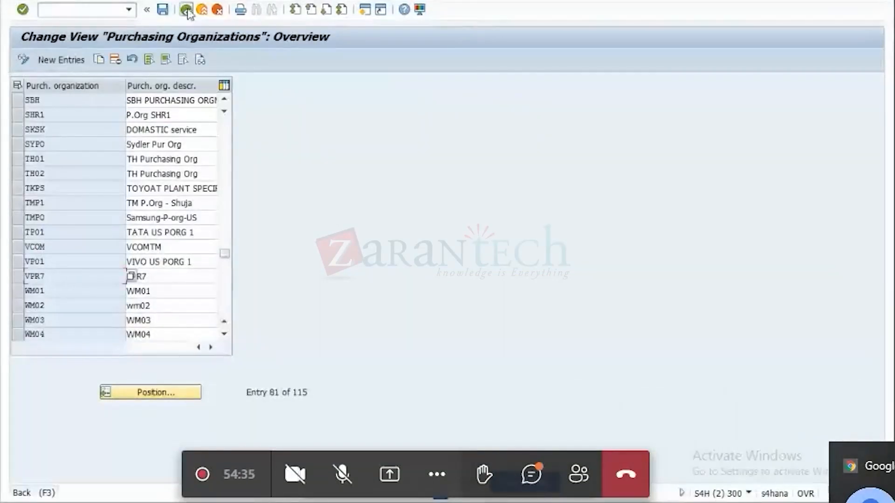
{"action": "left_click", "coordinate": [186, 10]}
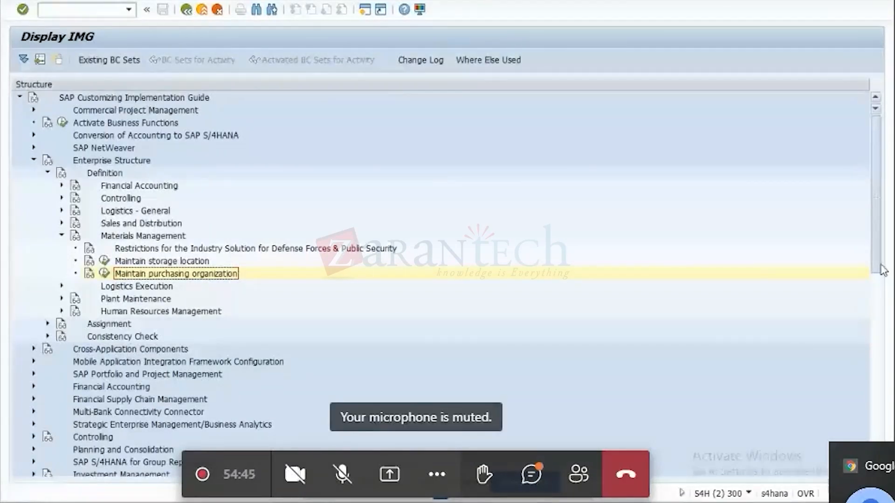
{"action": "left_click_drag", "start_coordinate": [877, 269], "coordinate": [860, 363]}
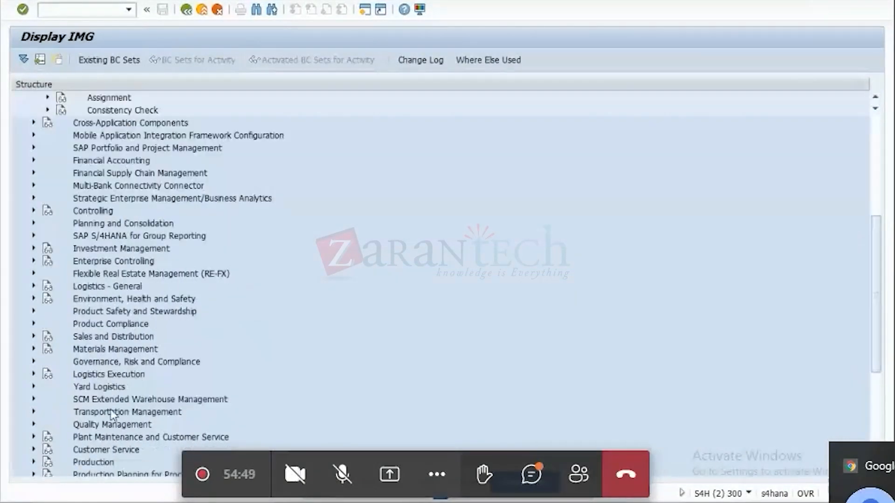
{"action": "left_click", "coordinate": [34, 349]}
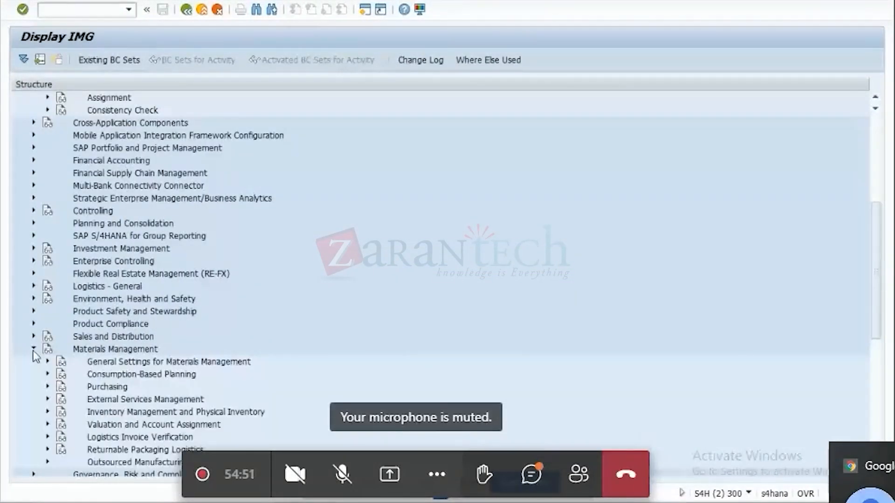
{"action": "left_click", "coordinate": [47, 387]}
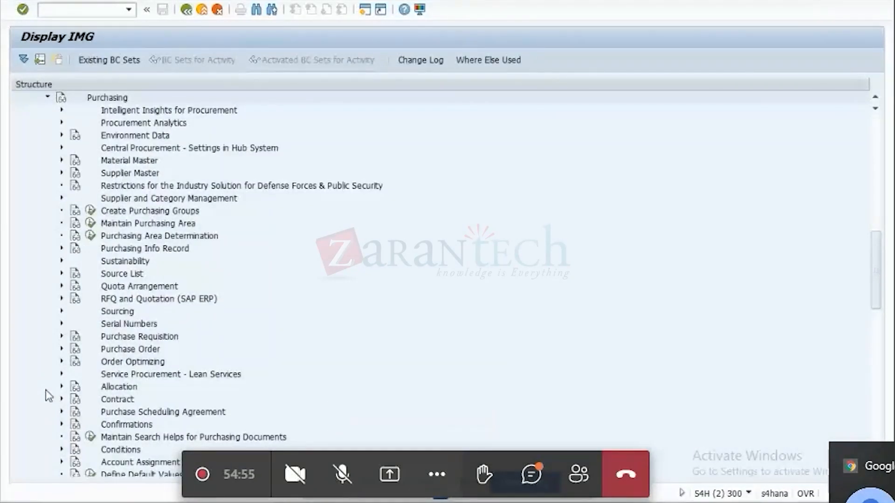
{"action": "left_click", "coordinate": [91, 211]}
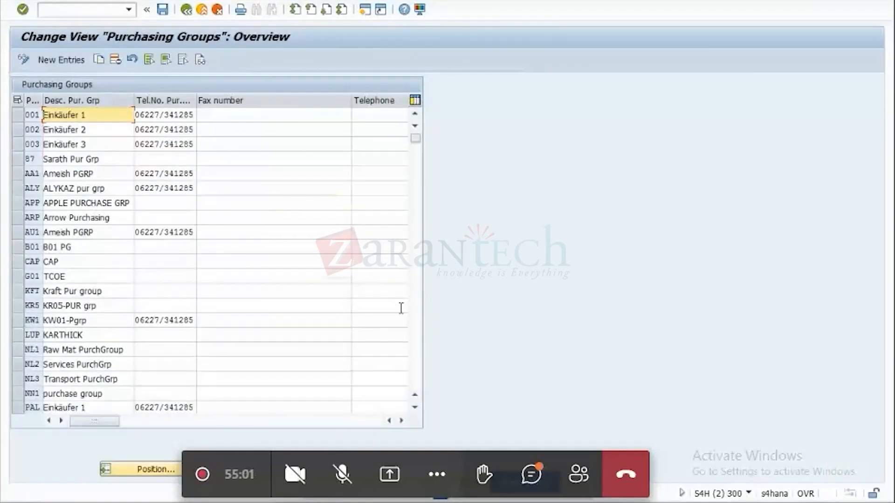
Find purchasing group STN in the Purchasing Groups overview and copy its code.
{"action": "left_click", "coordinate": [416, 408]}
{"action": "left_click", "coordinate": [416, 408]}
{"action": "left_click", "coordinate": [416, 408]}
{"action": "left_click", "coordinate": [416, 407]}
{"action": "left_click", "coordinate": [416, 408]}
{"action": "left_click", "coordinate": [416, 408]}
{"action": "left_click", "coordinate": [418, 408]}
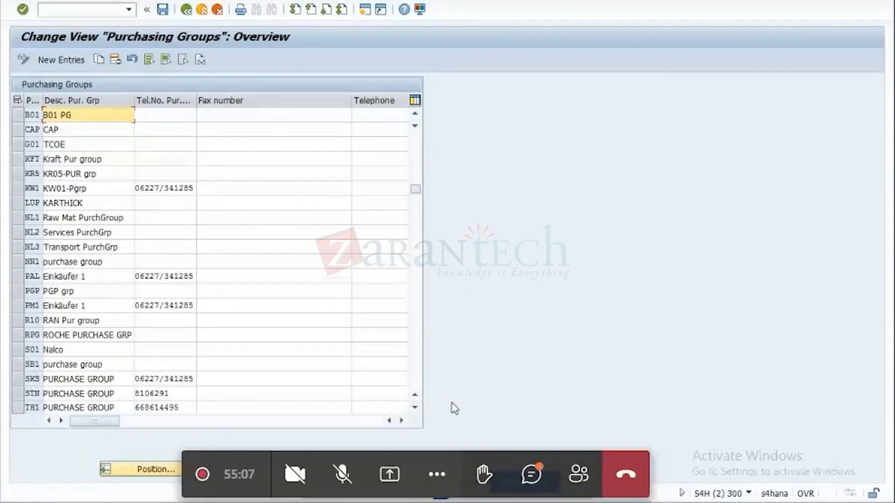
{"action": "left_click", "coordinate": [415, 408]}
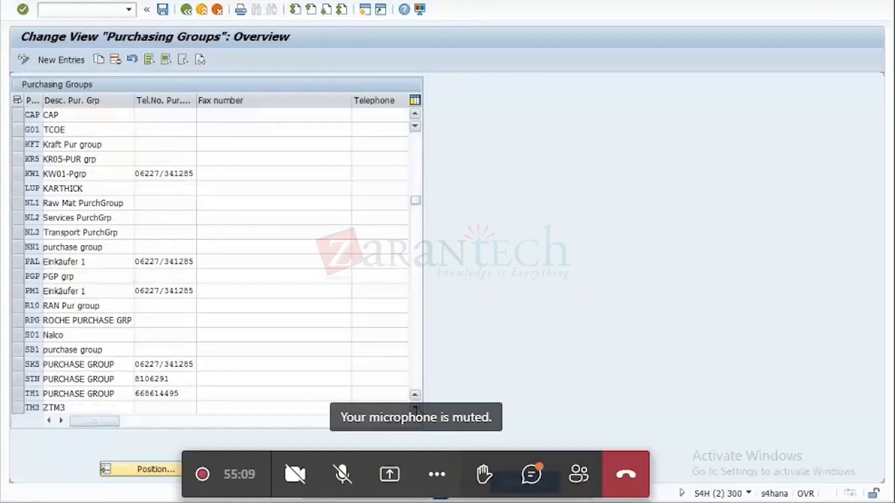
{"action": "left_click", "coordinate": [415, 409]}
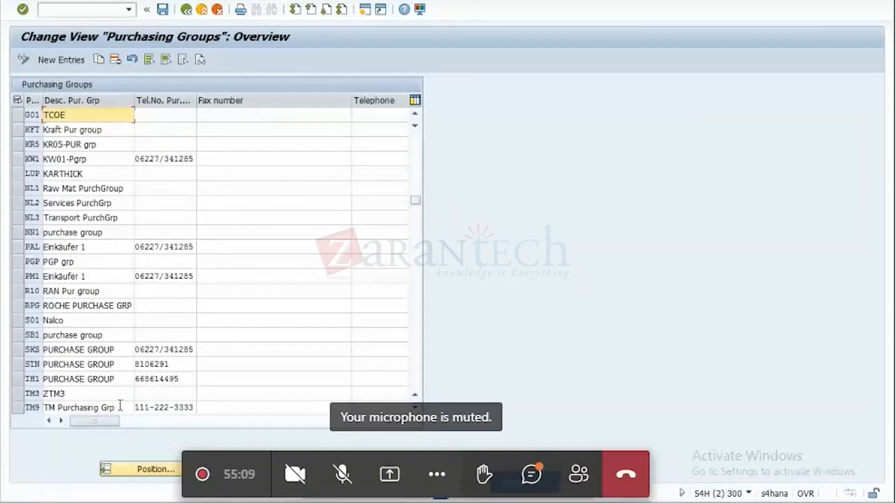
{"action": "left_click", "coordinate": [29, 364]}
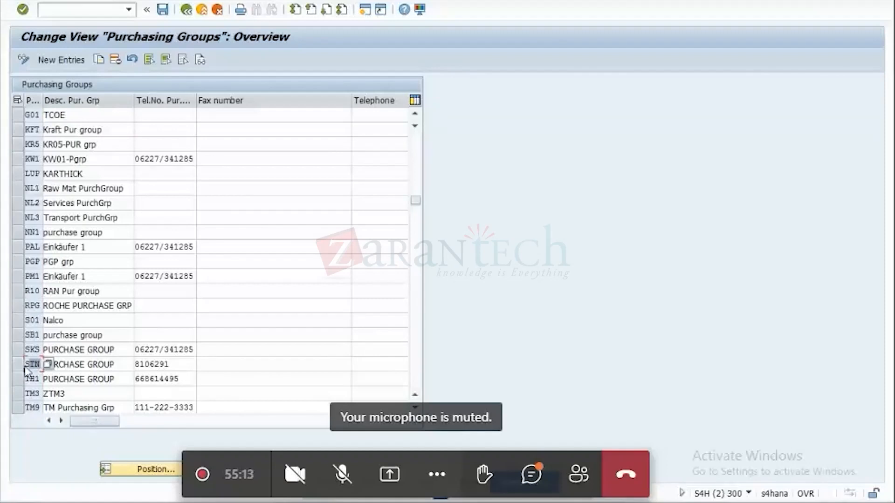
{"action": "left_click", "coordinate": [135, 364]}
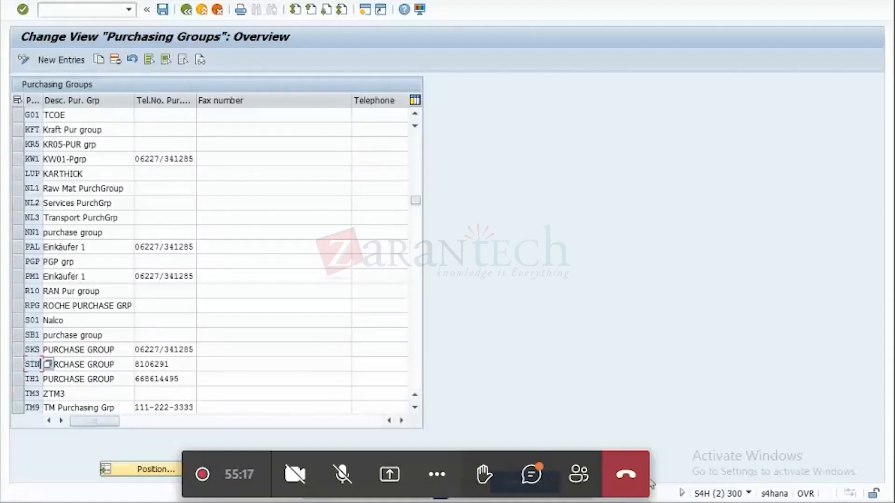
Switch back to the Organization and Staffing session and create a new organizational unit below Purchasing org in DE for shipper.
{"action": "left_click", "coordinate": [668, 502]}
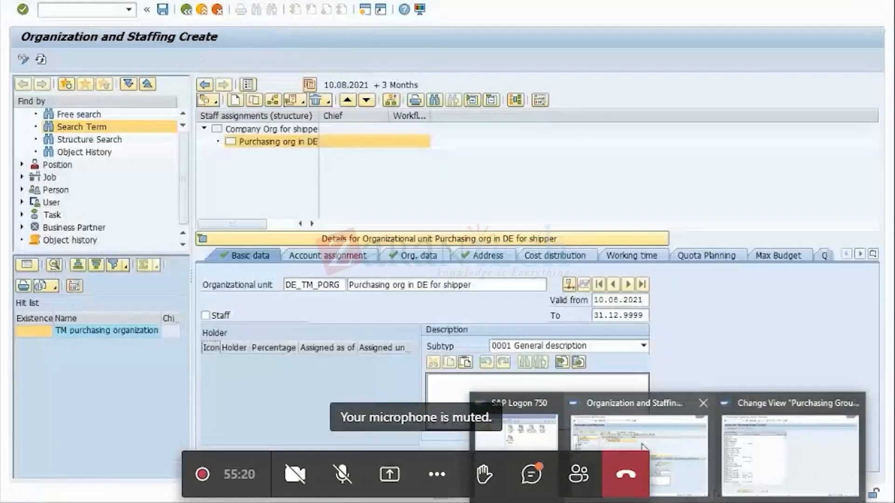
{"action": "left_click", "coordinate": [638, 457]}
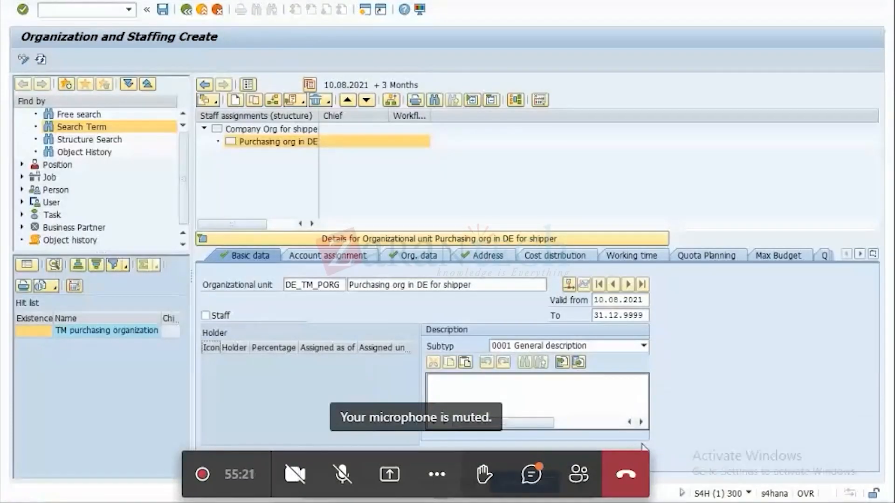
{"action": "double_click", "coordinate": [339, 284]}
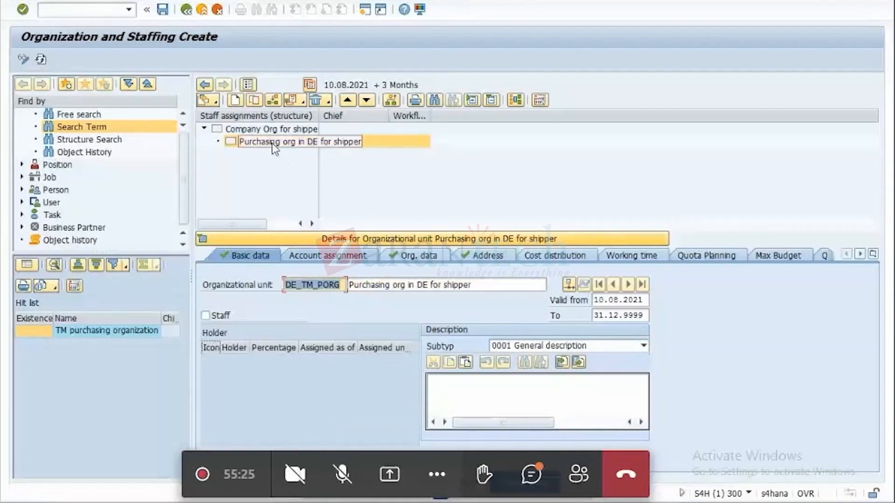
{"action": "left_click", "coordinate": [234, 103]}
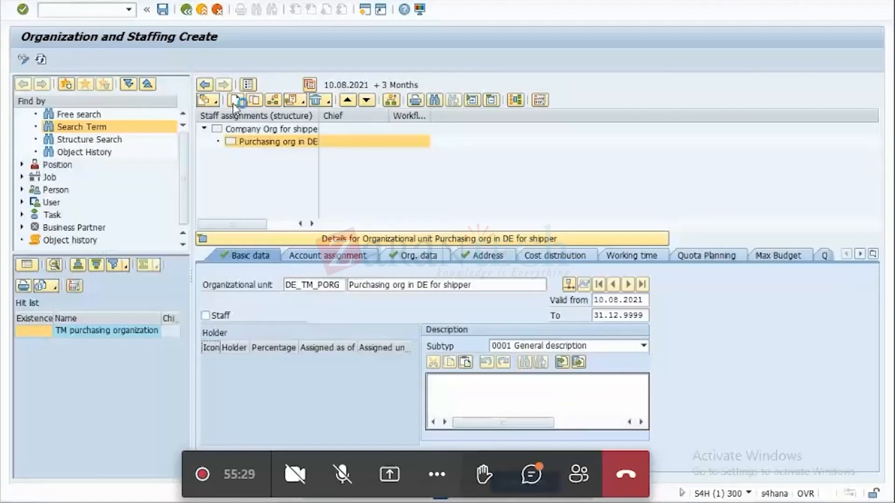
{"action": "left_click", "coordinate": [172, 185]}
{"action": "double_click", "coordinate": [172, 186]}
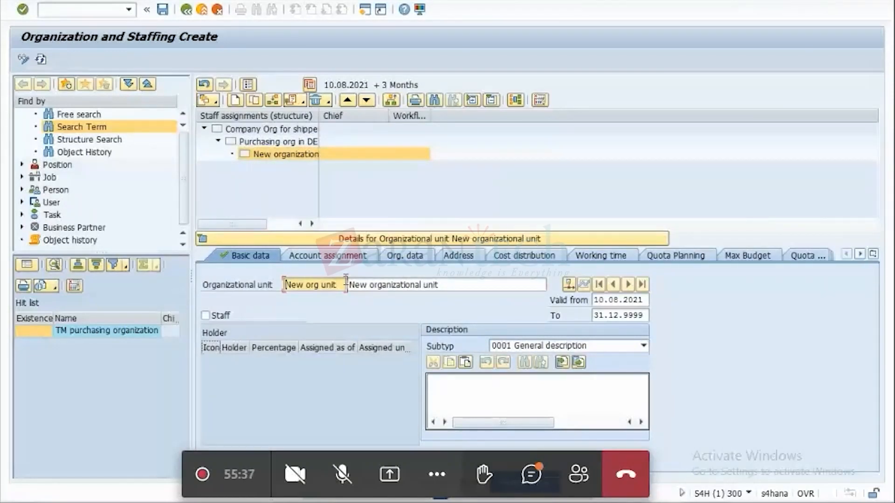
Name the new organizational unit DE_TM_PGRP with the description TM Purchasing group.
{"action": "left_click_drag", "start_coordinate": [340, 284], "coordinate": [265, 298]}
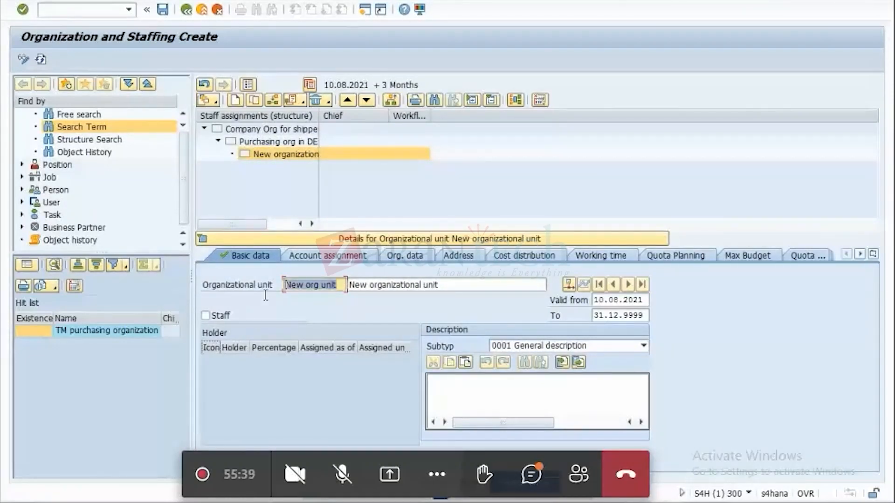
{"action": "key", "text": "BackSpace"}
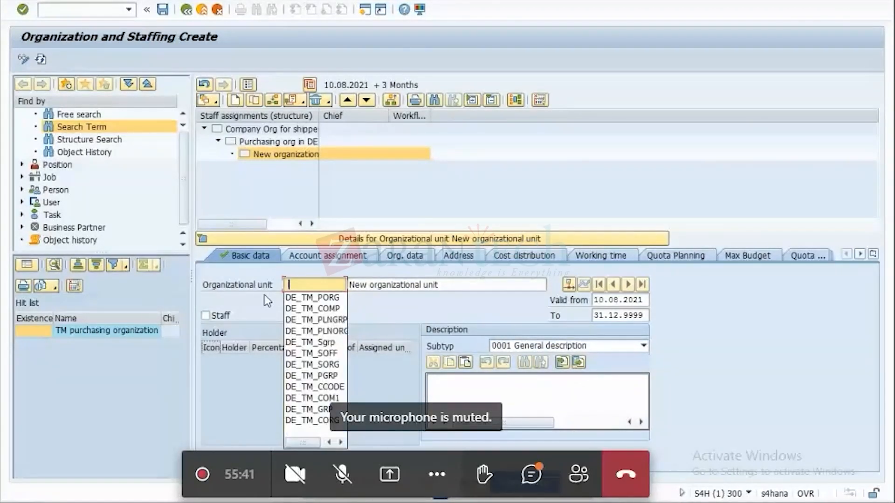
{"action": "left_click", "coordinate": [323, 376]}
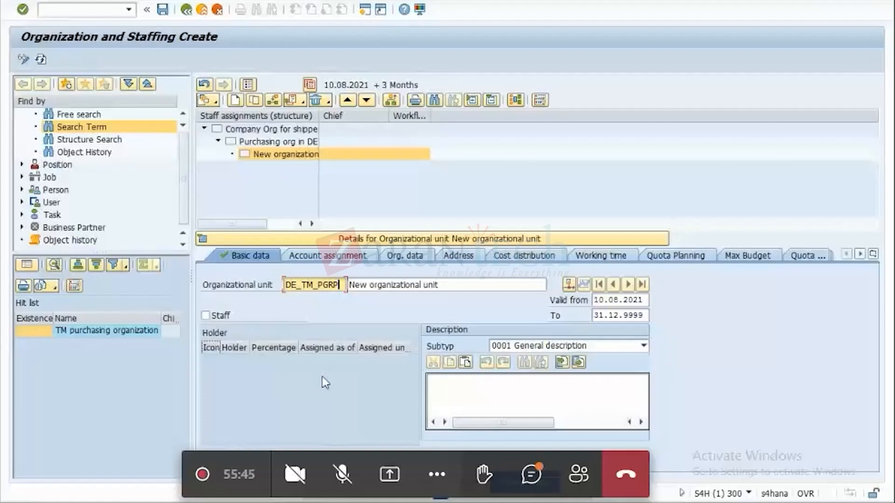
{"action": "key", "text": "Tab"}
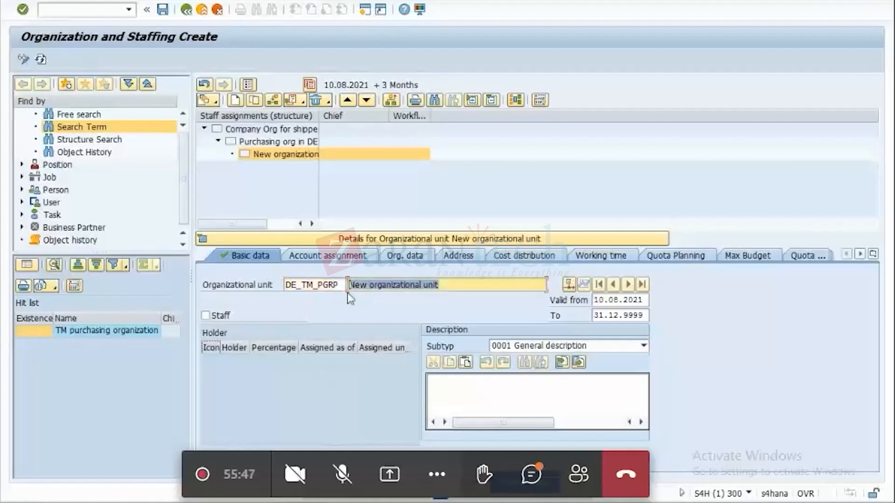
{"action": "key", "text": "BackSpace"}
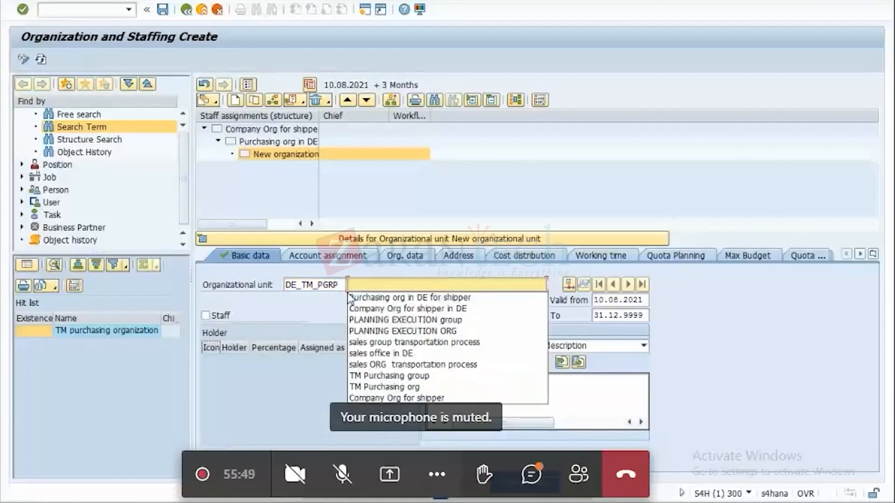
{"action": "left_click", "coordinate": [404, 376]}
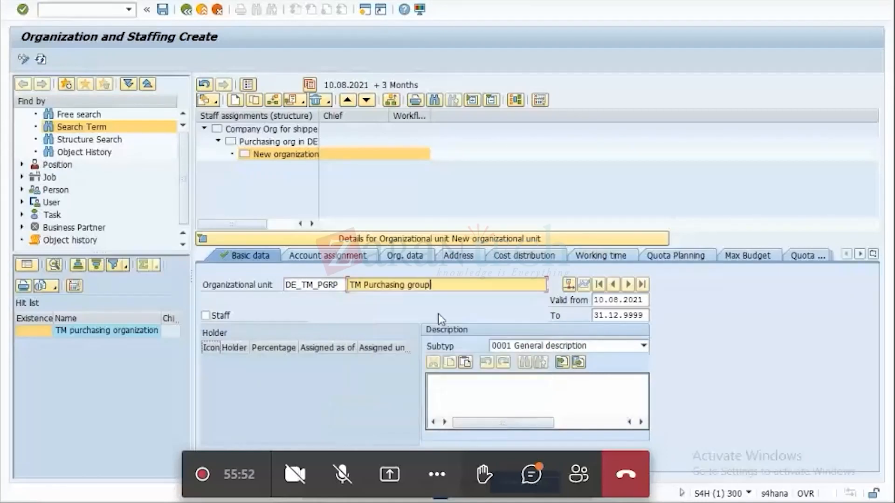
Copy the purchasing group unit's Org. ID from its organizational data and record 50000856 beside PGROUP in cell B3 of the Excel sheet.
{"action": "left_click", "coordinate": [410, 260]}
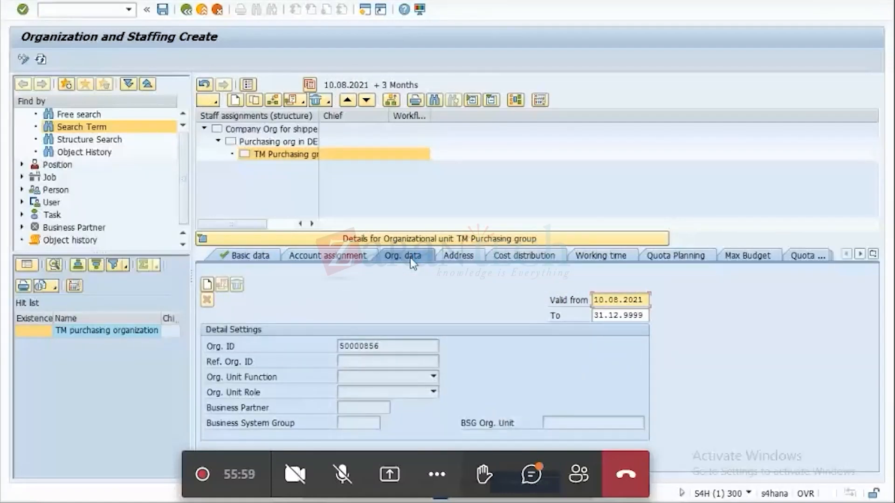
{"action": "left_click_drag", "start_coordinate": [382, 347], "coordinate": [362, 335]}
{"action": "key", "text": "ctrl+c"}
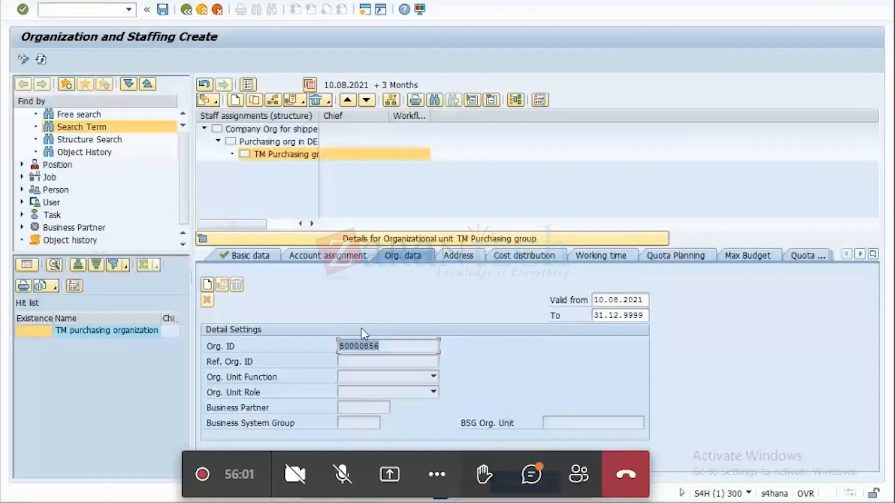
{"action": "key", "text": "alt+Tab"}
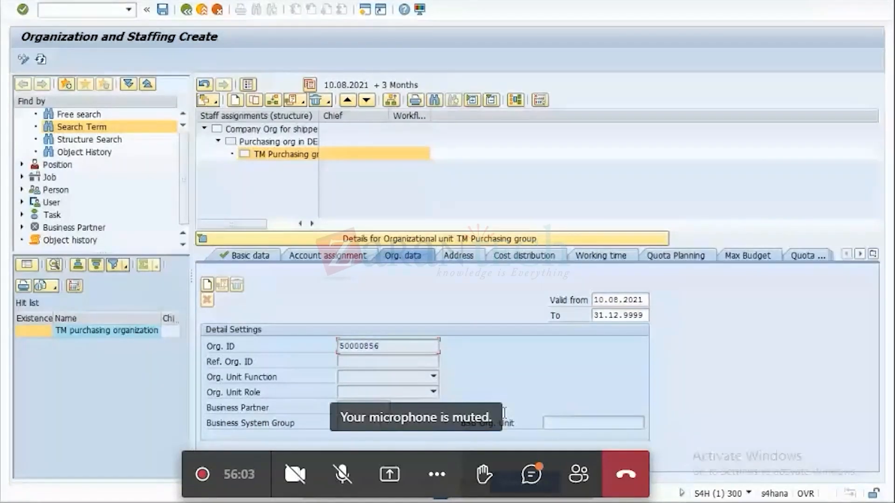
{"action": "mouse_move", "coordinate": [668, 502]}
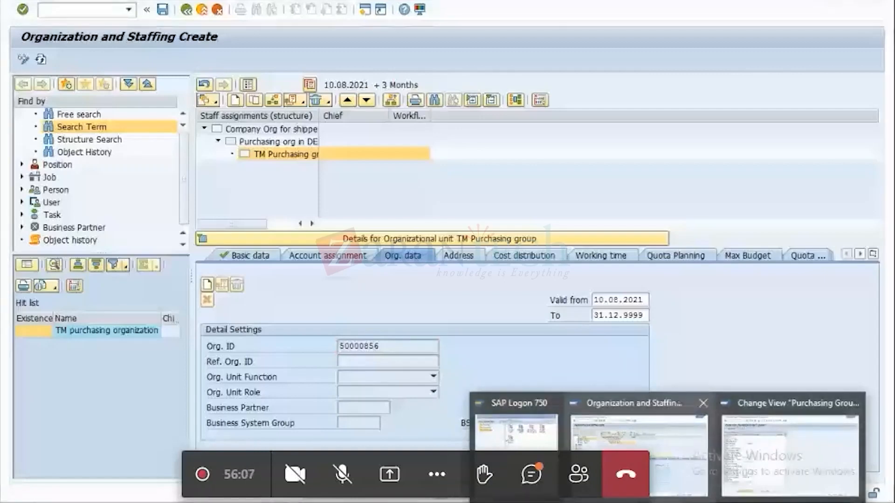
{"action": "key", "text": "alt+Tab"}
{"action": "key", "text": "ctrl+v"}
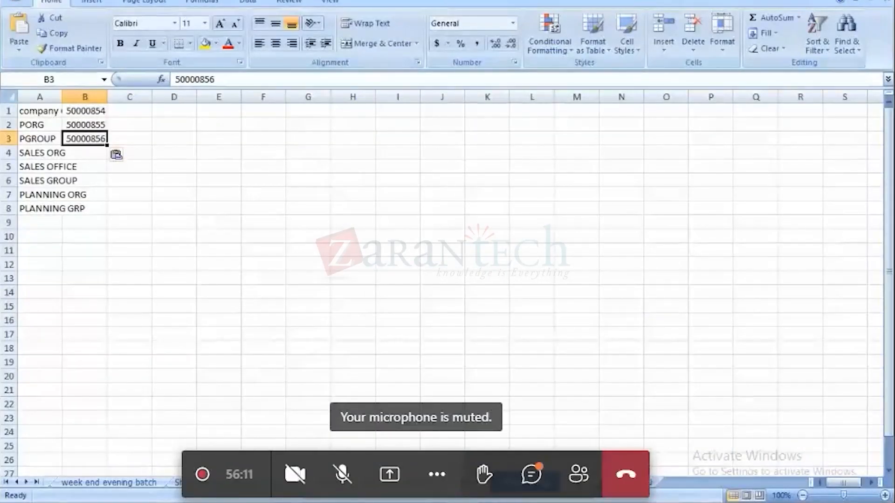
Back in the Organization and Staffing session, create TM Purchasing group's organizational data with unit function 2 Purchasing and unit role 3 Group.
{"action": "key", "text": "alt+Tab"}
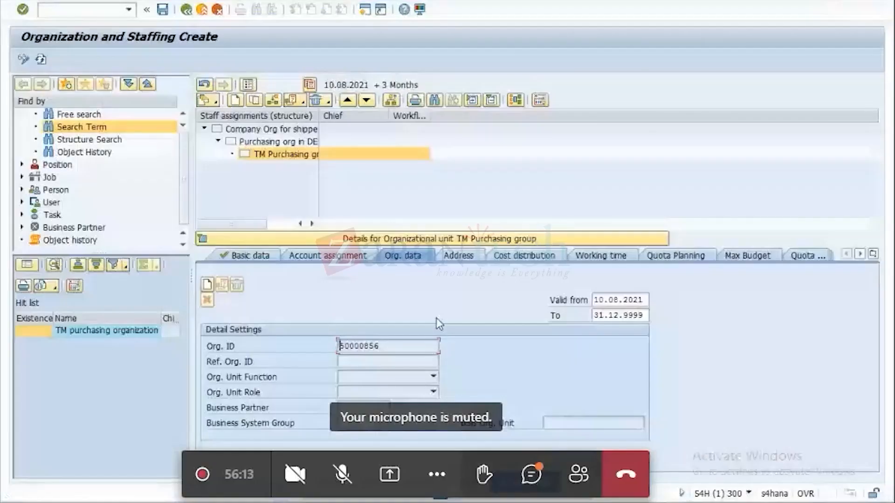
{"action": "left_click", "coordinate": [208, 286]}
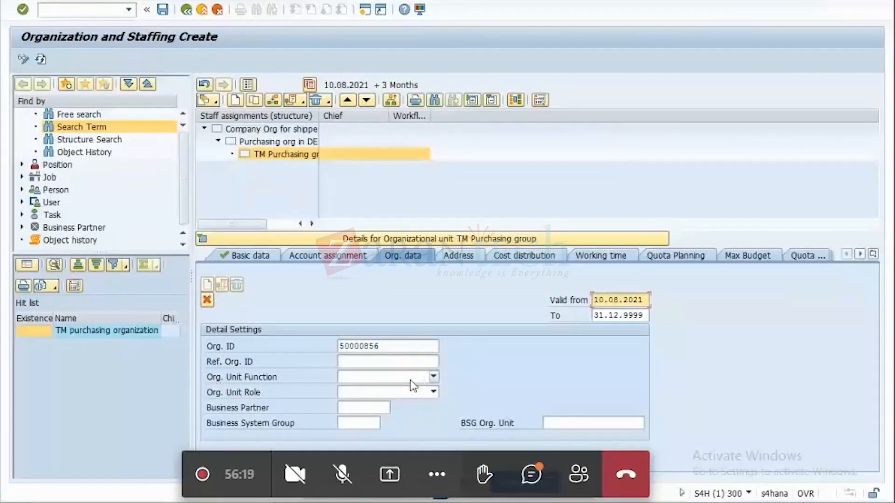
{"action": "left_click", "coordinate": [432, 379]}
{"action": "left_click", "coordinate": [433, 378]}
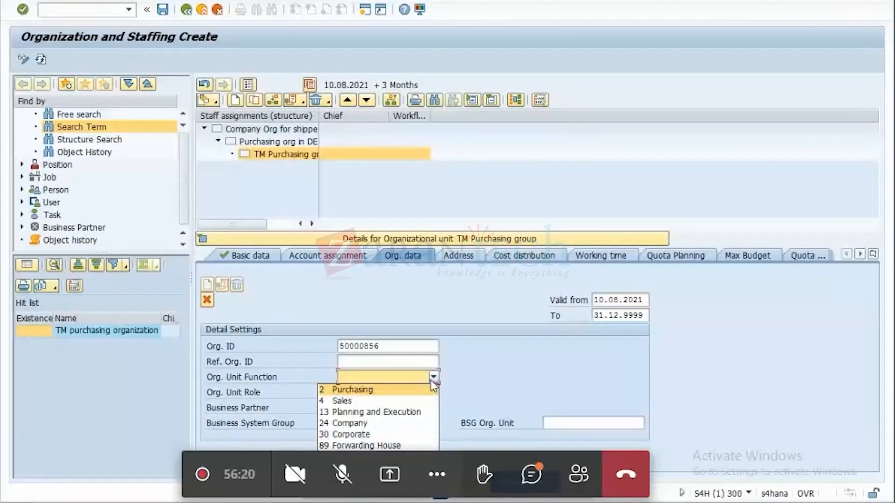
{"action": "left_click", "coordinate": [381, 390]}
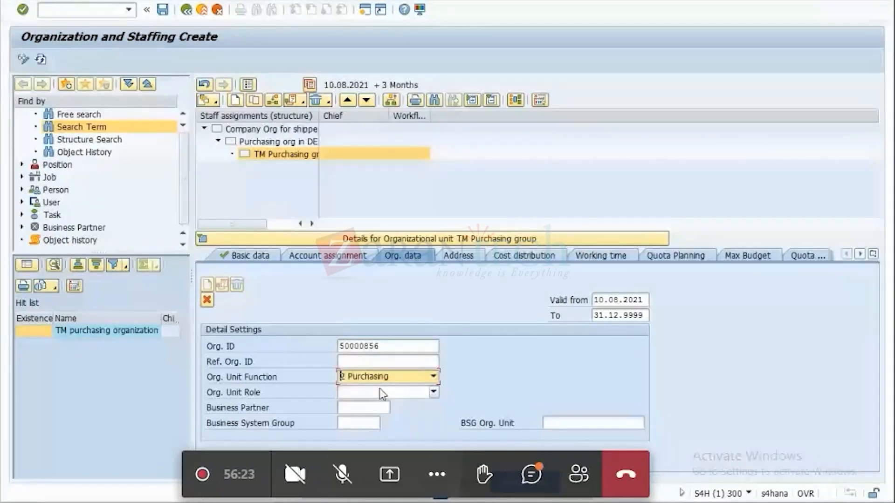
{"action": "left_click", "coordinate": [433, 393]}
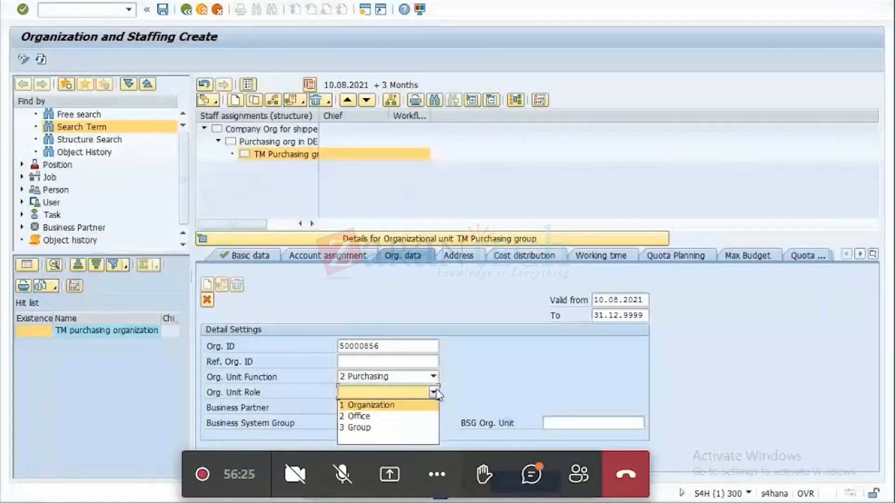
{"action": "left_click", "coordinate": [359, 428]}
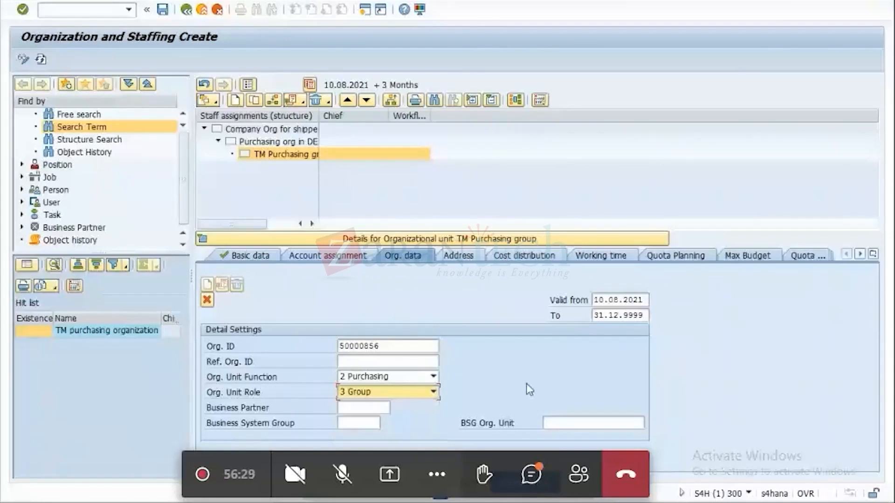
Copy code STN from the Purchasing Groups overview and enter it as the BSG Org. Unit, with business system group S4H.
{"action": "left_click", "coordinate": [594, 424]}
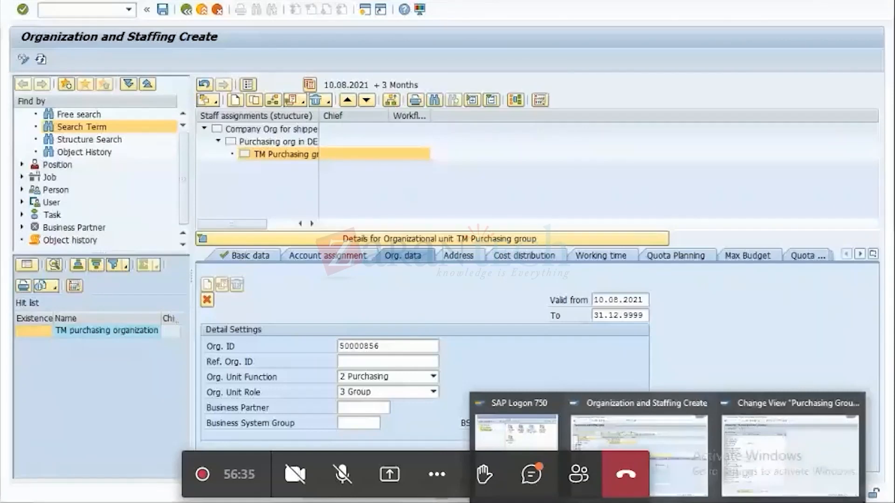
{"action": "left_click", "coordinate": [790, 455]}
{"action": "double_click", "coordinate": [34, 365]}
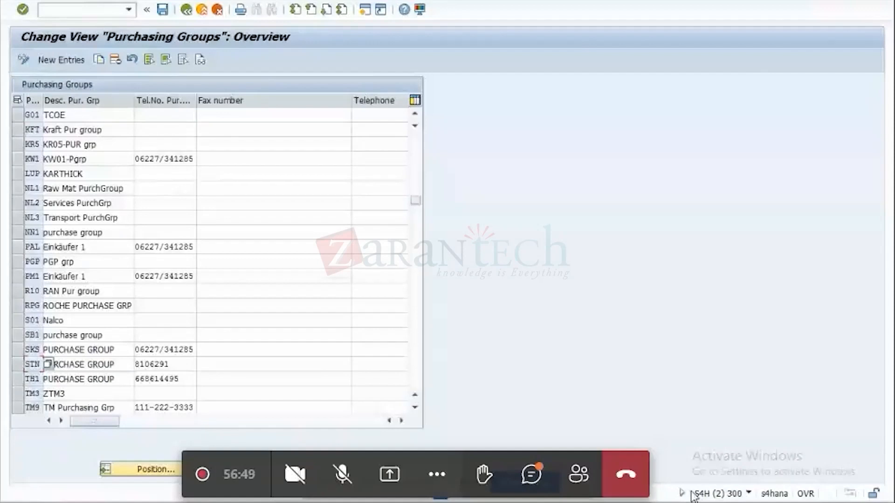
{"action": "key", "text": "alt+Tab"}
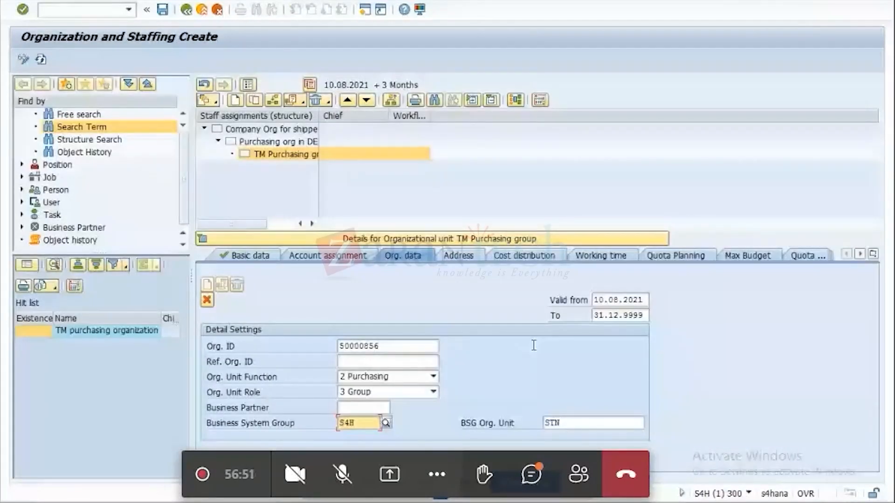
Enter TM Purchasing group's main address with city DUSSELDORF and country DE, and save the organizational unit.
{"action": "left_click", "coordinate": [471, 256]}
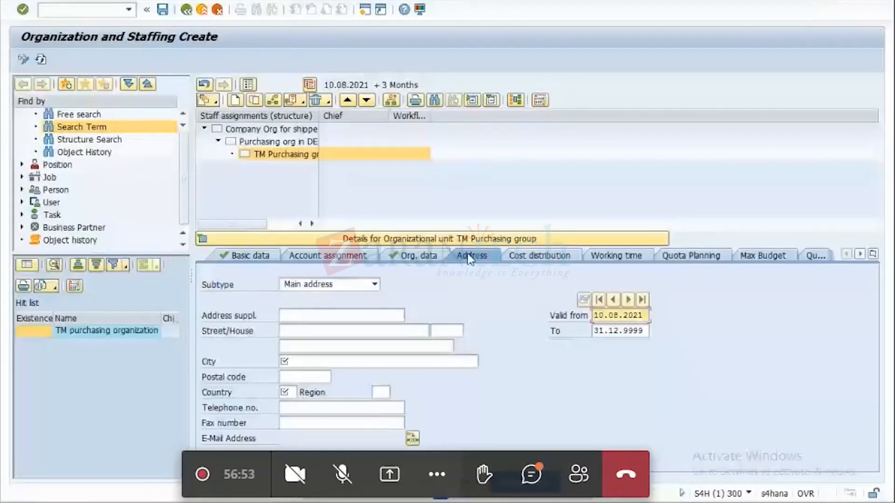
{"action": "left_click", "coordinate": [299, 362]}
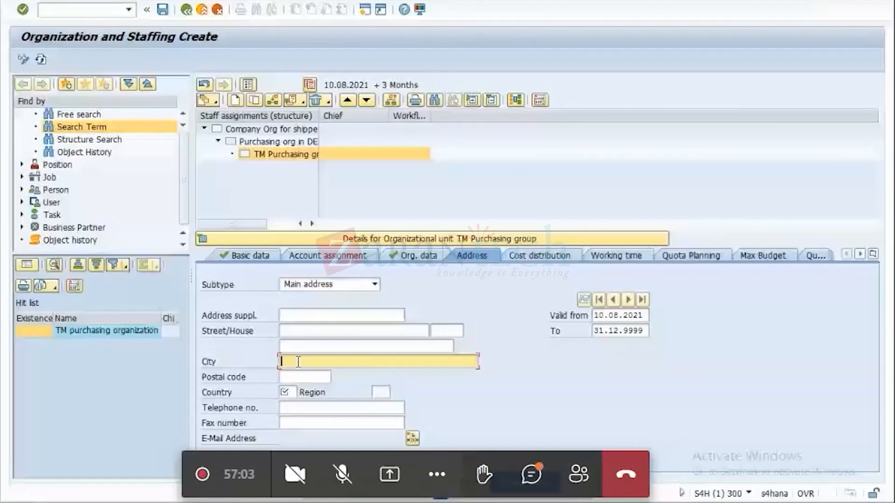
{"action": "type", "text": "DUSSELDORF"}
{"action": "left_click", "coordinate": [285, 392]}
{"action": "type", "text": "DE"}
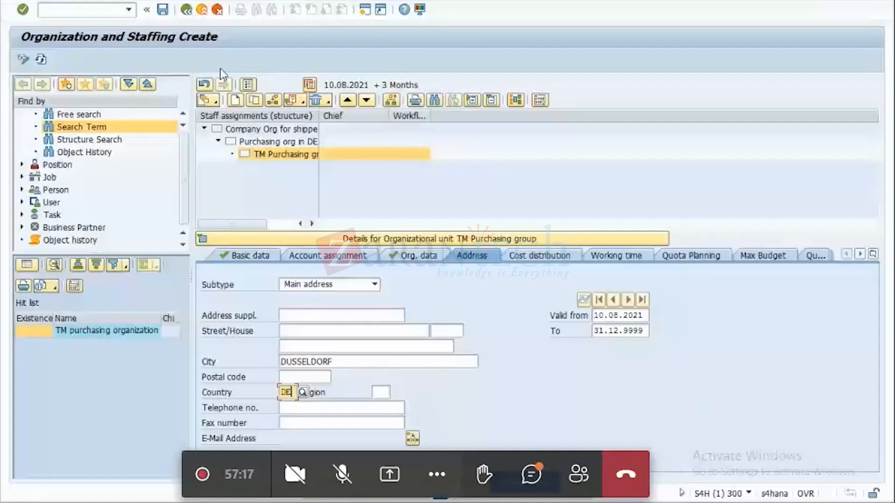
{"action": "left_click", "coordinate": [163, 9]}
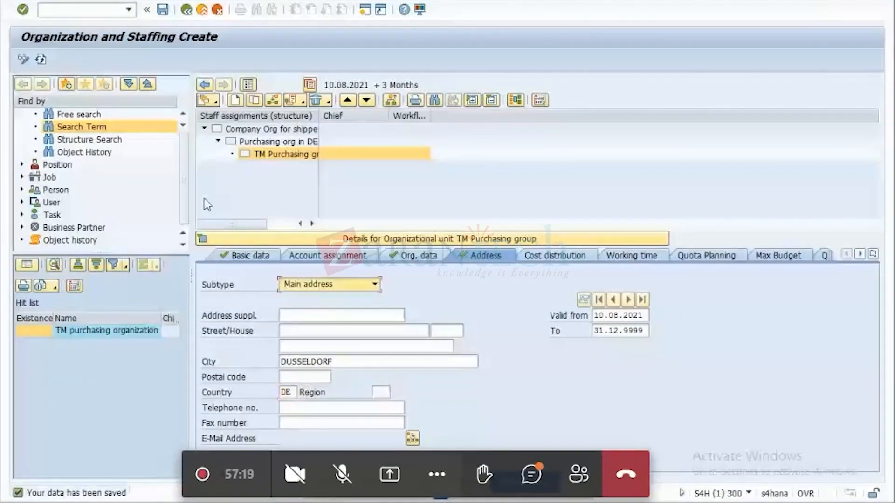
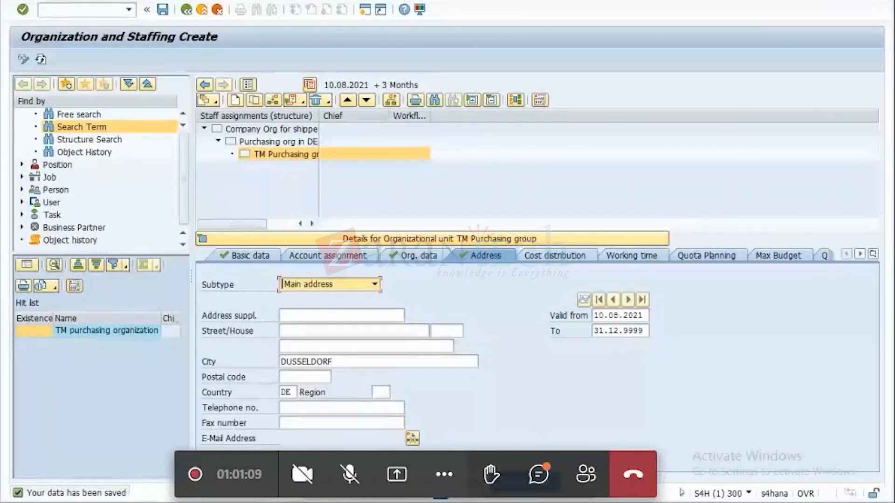
{"action": "key", "text": "alt+Tab"}
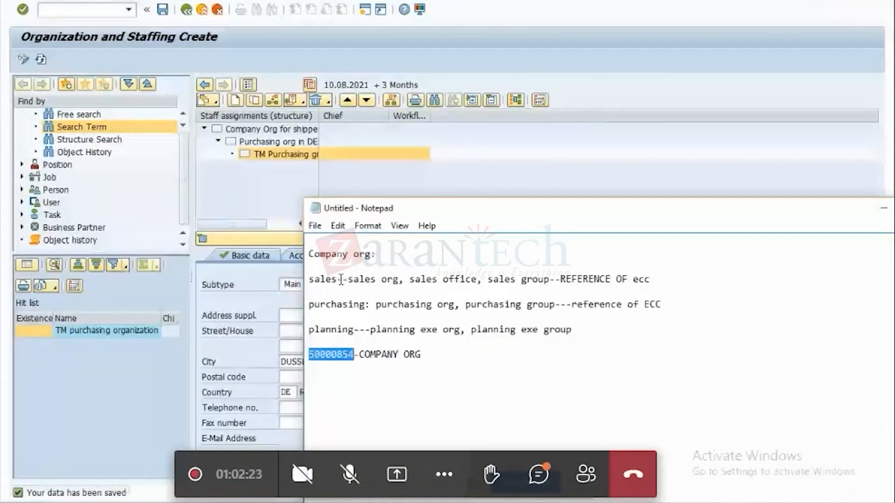
{"action": "left_click", "coordinate": [885, 210]}
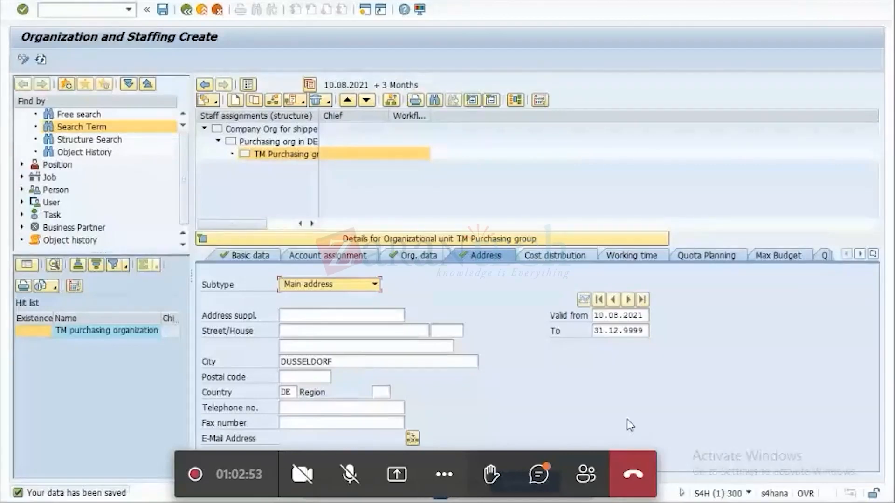
In the customizing session, leave the Purchasing Groups overview and open Define Sales Organization under Enterprise Structure, Definition, Sales and Distribution.
{"action": "key", "text": "alt+Tab"}
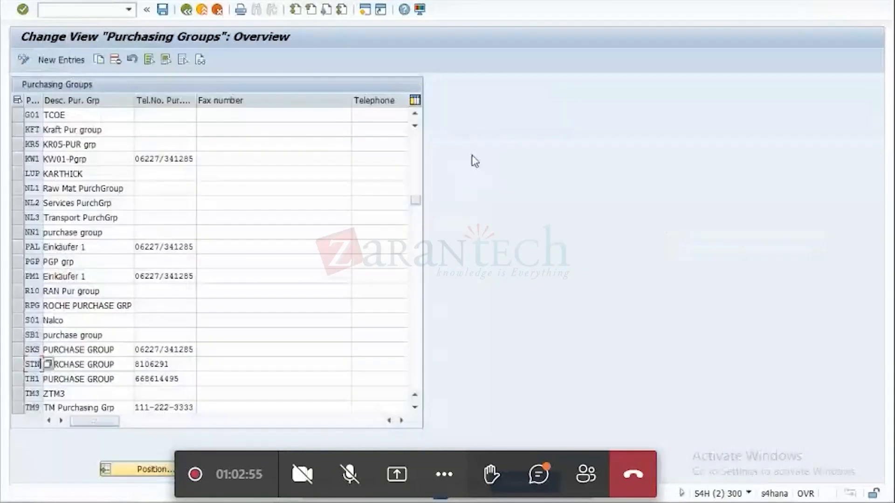
{"action": "left_click", "coordinate": [186, 10]}
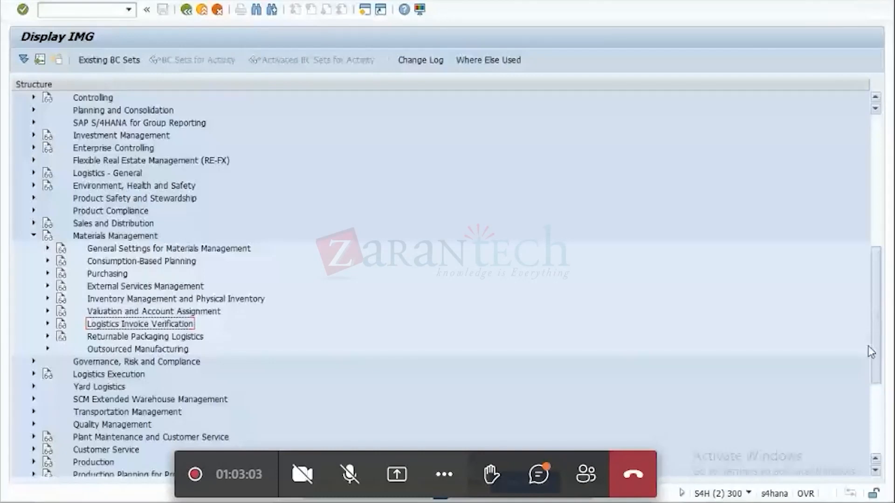
{"action": "left_click_drag", "start_coordinate": [871, 352], "coordinate": [856, 233]}
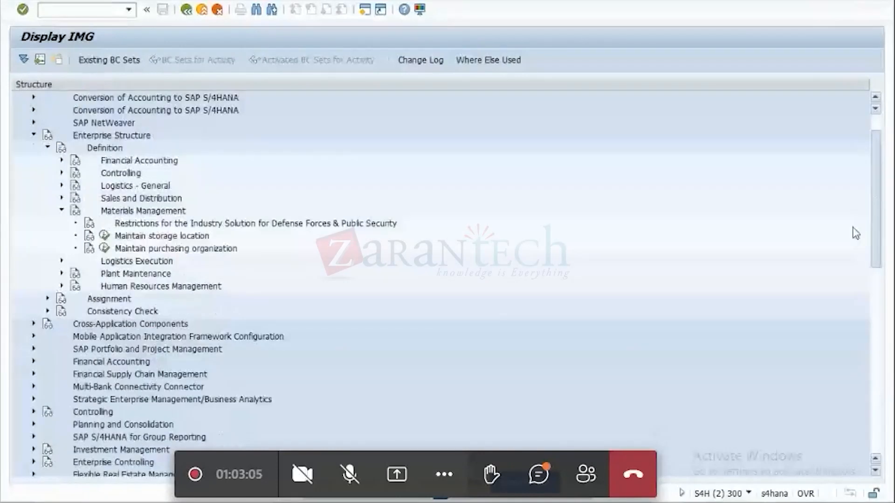
{"action": "left_click", "coordinate": [61, 236]}
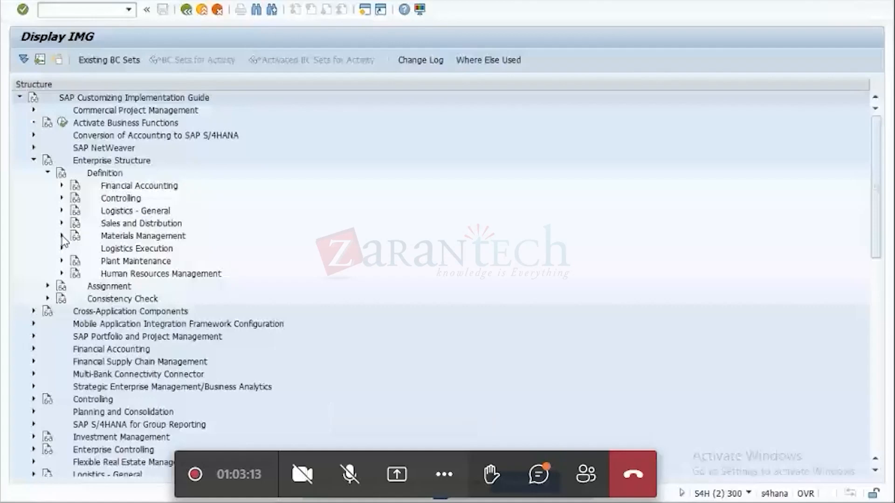
{"action": "left_click", "coordinate": [62, 223]}
{"action": "left_click", "coordinate": [105, 236]}
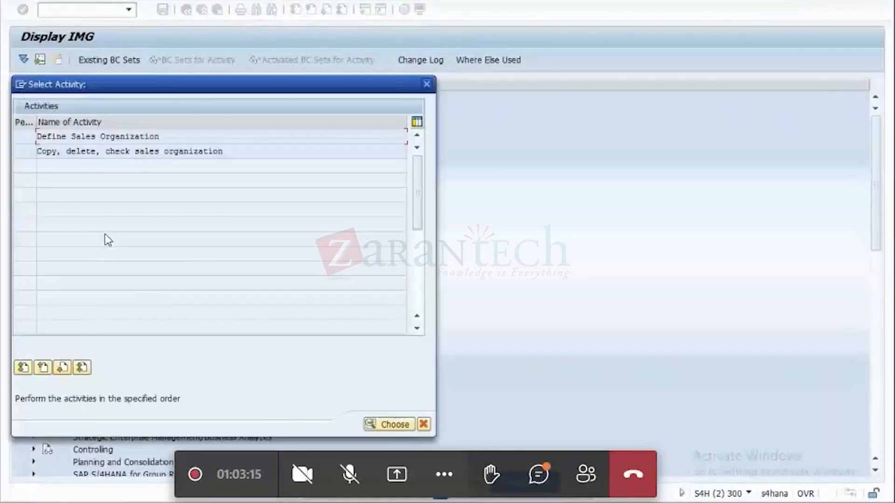
{"action": "double_click", "coordinate": [101, 138]}
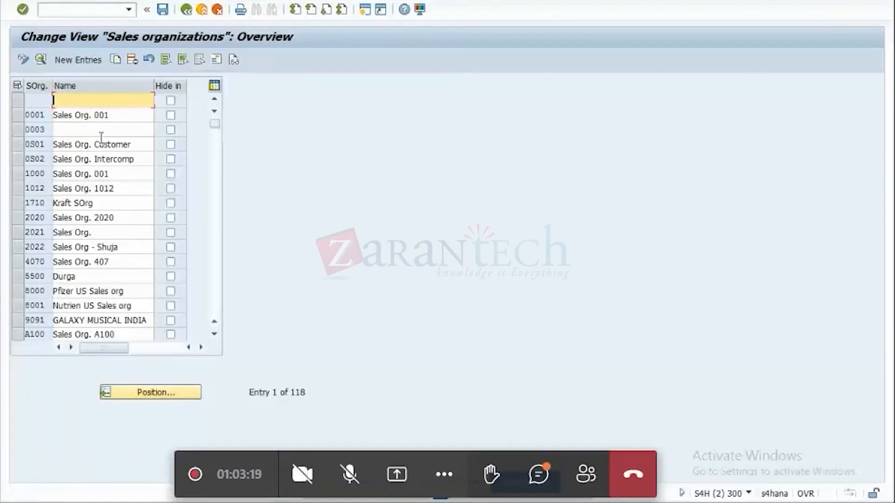
Find sales organization VCOM in the Sales organizations overview and copy its code.
{"action": "left_click_drag", "start_coordinate": [214, 123], "coordinate": [210, 255]}
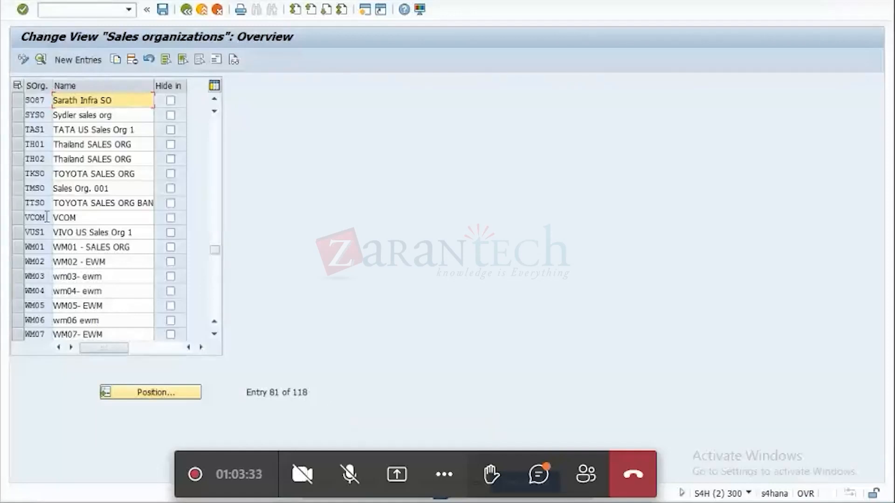
{"action": "left_click_drag", "start_coordinate": [47, 218], "coordinate": [3, 249]}
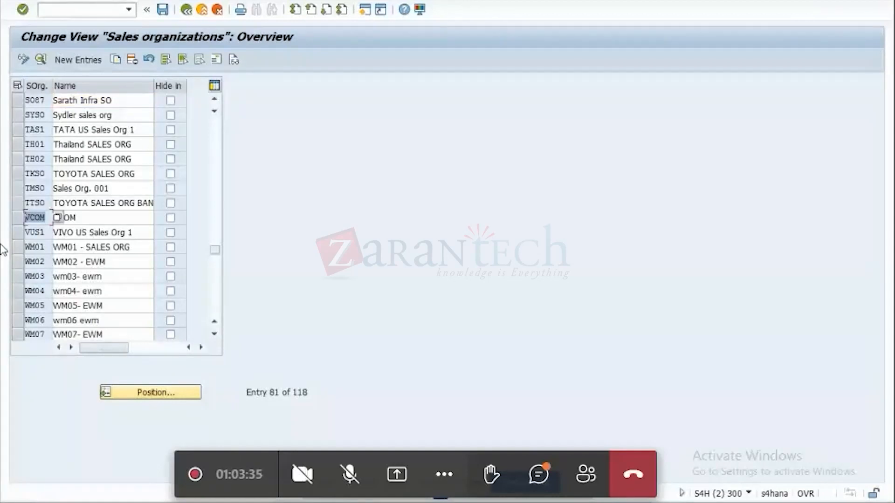
{"action": "key", "text": "ctrl+c"}
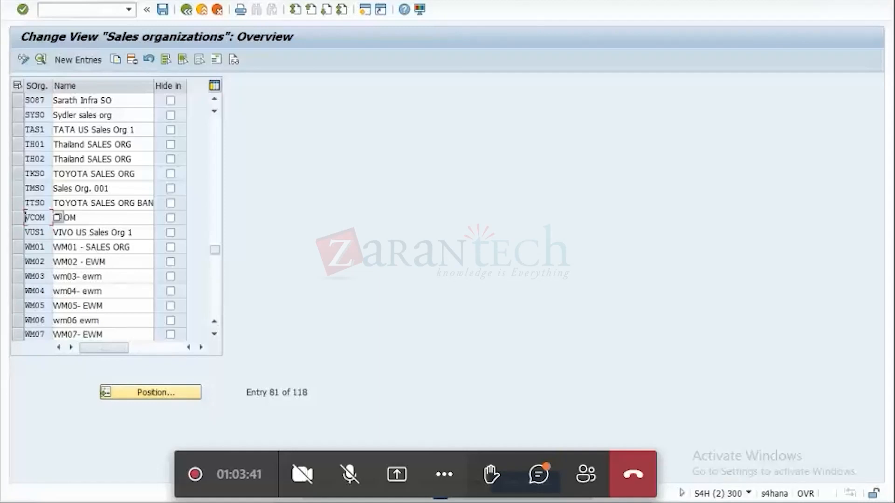
In Organization and Staffing, create an organizational unit below the company org with code DE_TM_SORG and description "sales ORG transportation process".
{"action": "key", "text": "alt+Tab"}
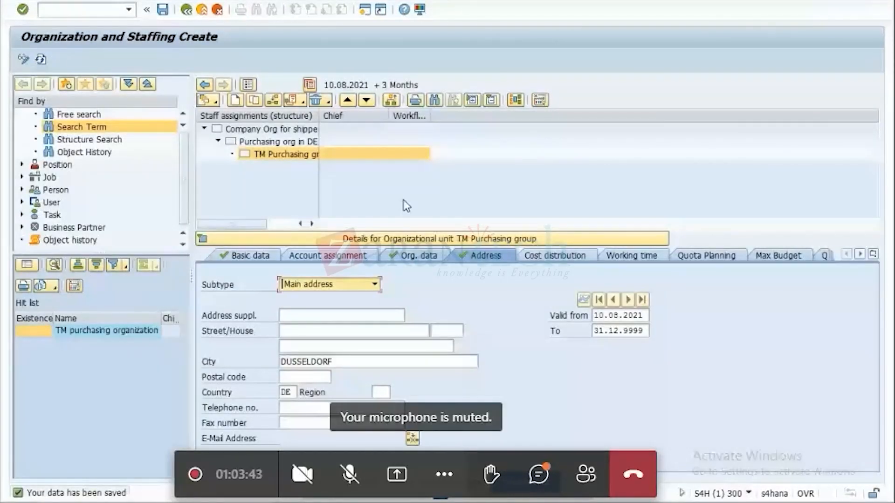
{"action": "left_click", "coordinate": [281, 131]}
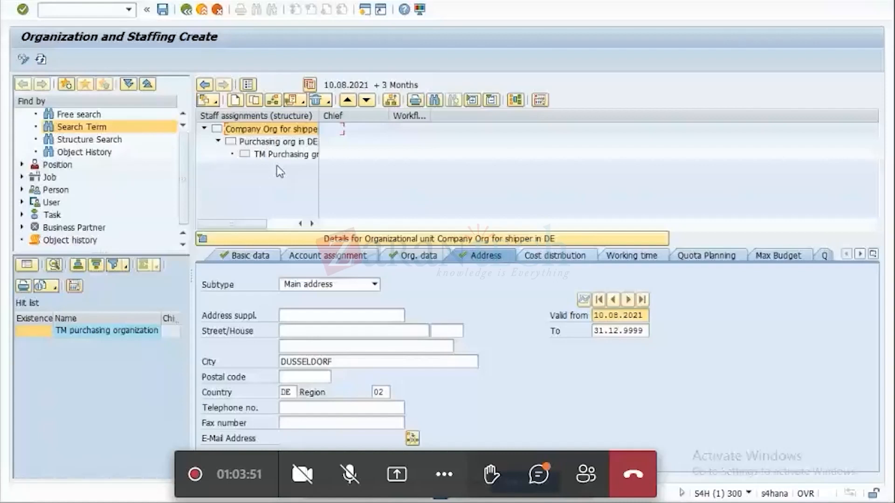
{"action": "double_click", "coordinate": [287, 130]}
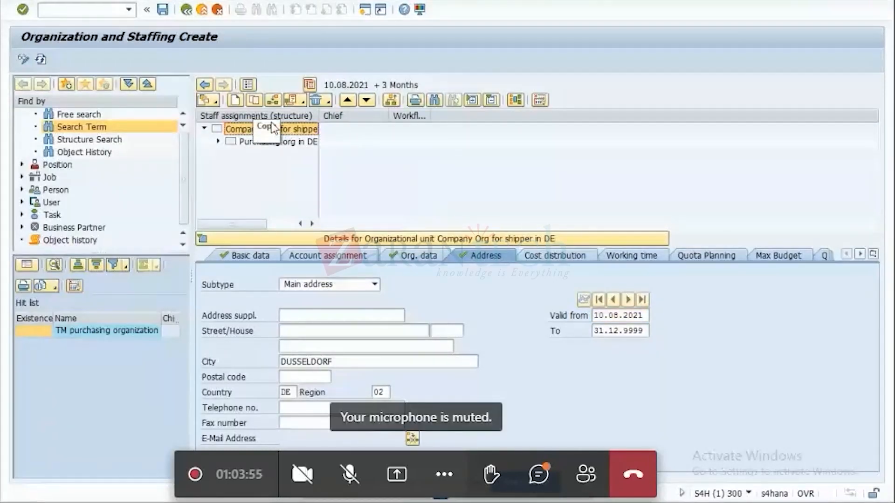
{"action": "left_click", "coordinate": [234, 100]}
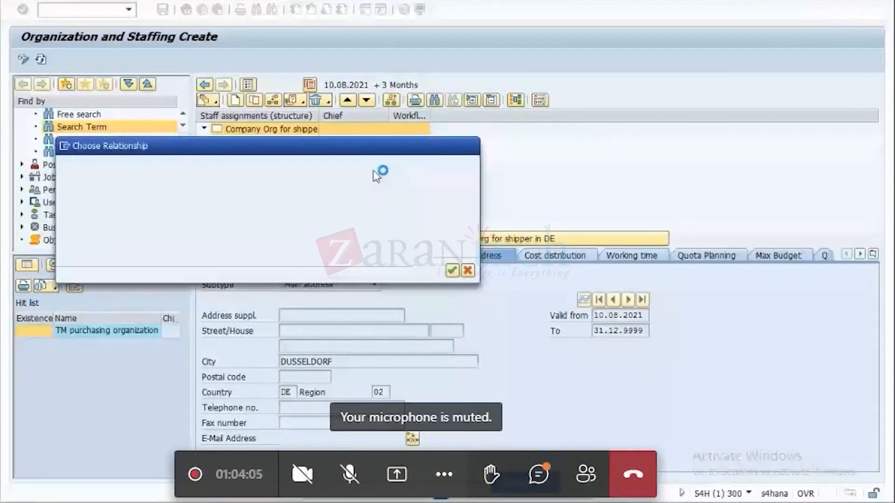
{"action": "left_click_drag", "start_coordinate": [335, 289], "coordinate": [275, 286]}
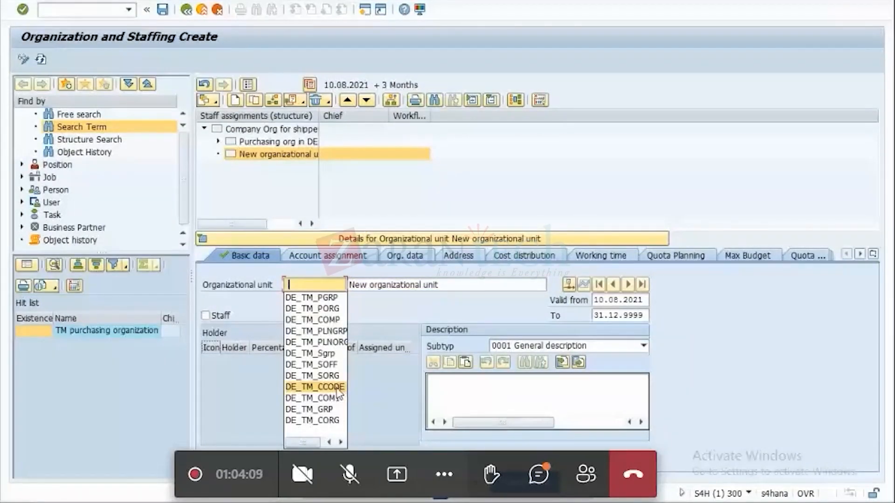
{"action": "left_click", "coordinate": [313, 375]}
{"action": "key", "text": "Tab"}
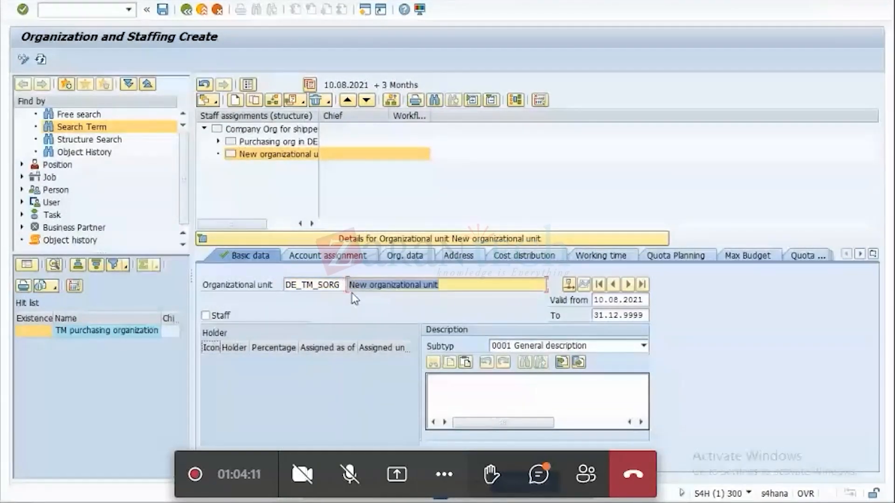
{"action": "key", "text": "BackSpace"}
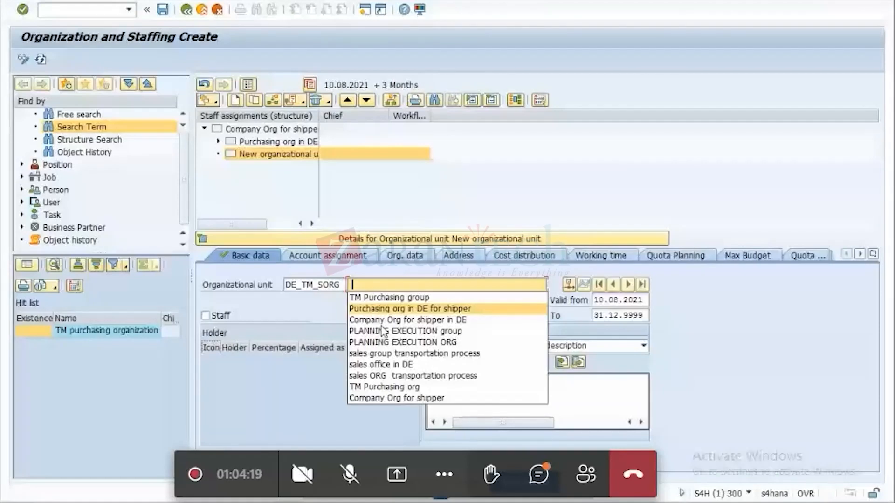
{"action": "left_click", "coordinate": [411, 375]}
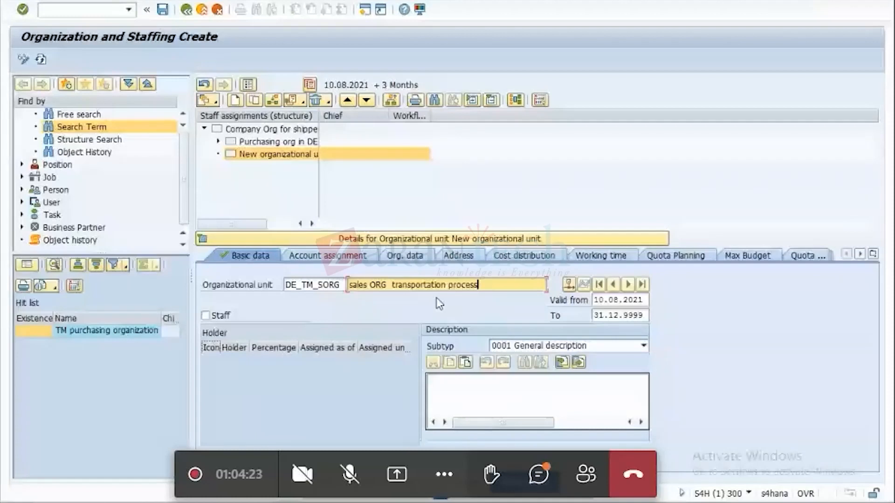
Enter VCOM as the BSG Org. Unit in the new sales organization's organizational data.
{"action": "left_click", "coordinate": [407, 262]}
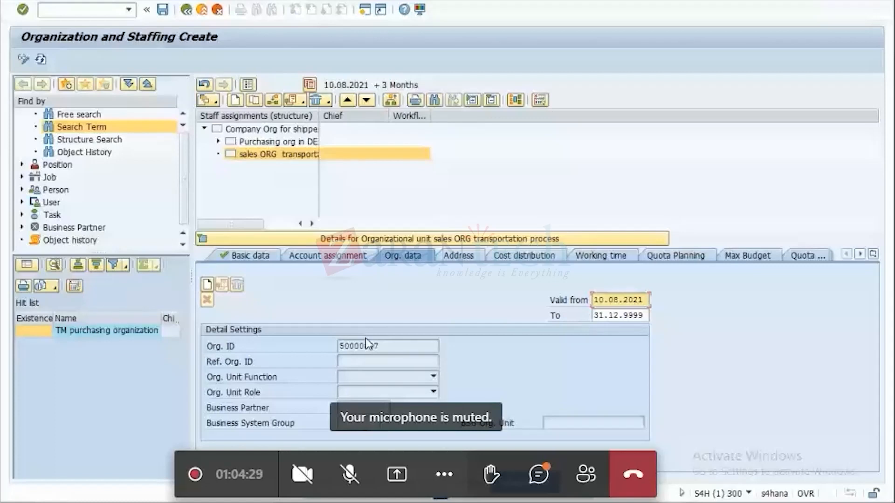
{"action": "left_click", "coordinate": [578, 421]}
{"action": "type", "text": "VCOM"}
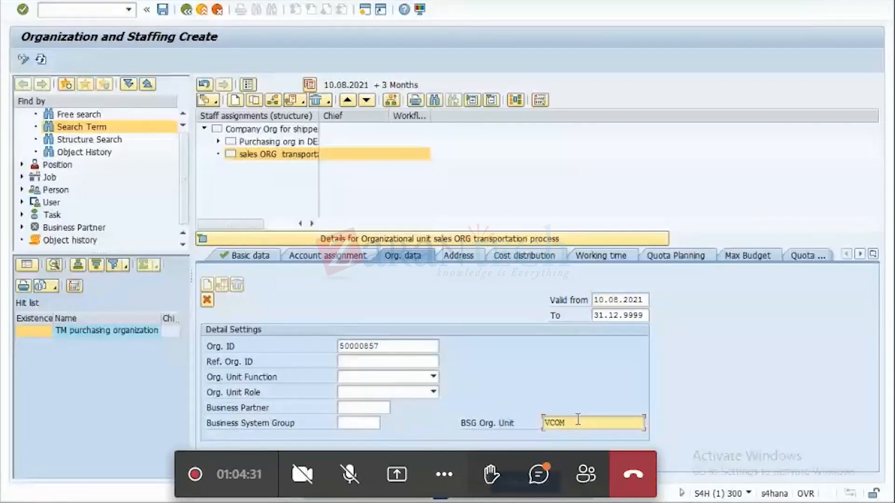
{"action": "key", "text": "Return"}
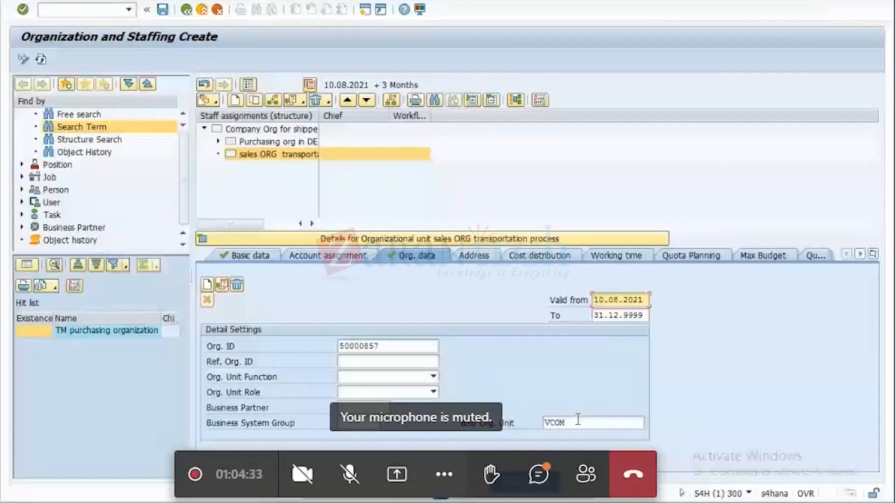
Copy the sales organization's Org. ID, record 50000857 beside SALES ORG in cell B4 of the Excel sheet, and save the workbook.
{"action": "key", "text": "Tab"}
{"action": "key", "text": "Tab"}
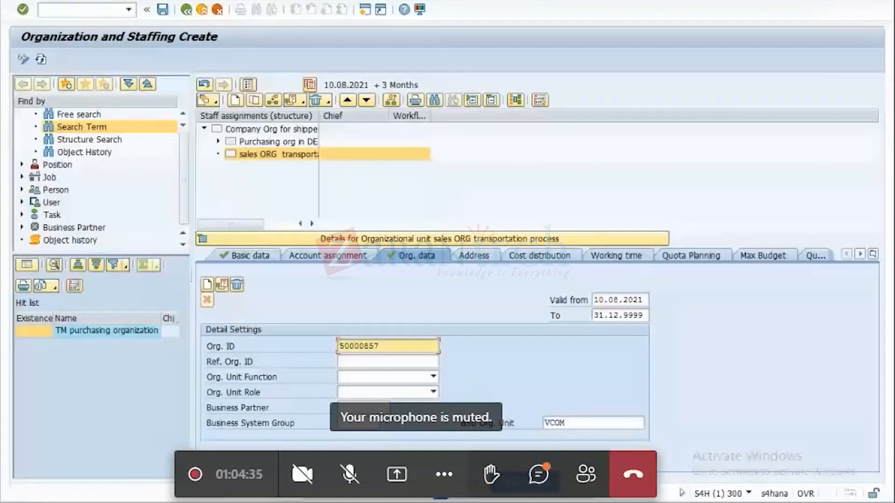
{"action": "key", "text": "alt+Tab"}
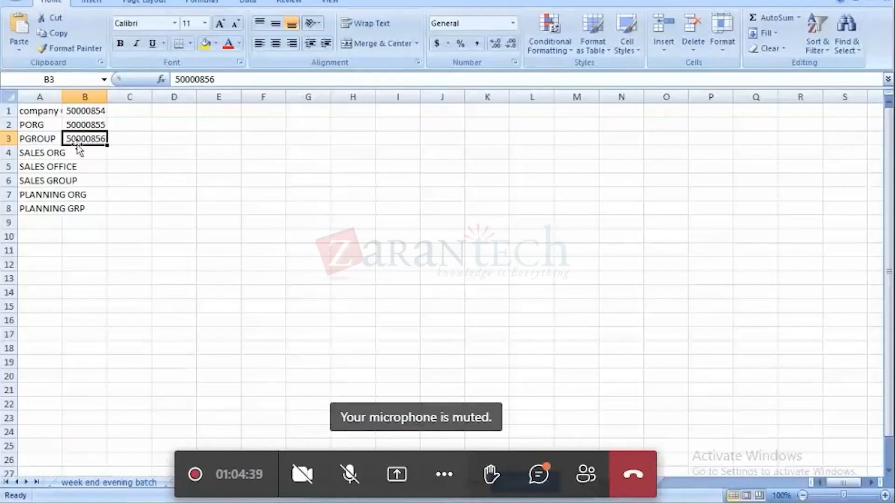
{"action": "key", "text": "Down"}
{"action": "type", "text": "50000857"}
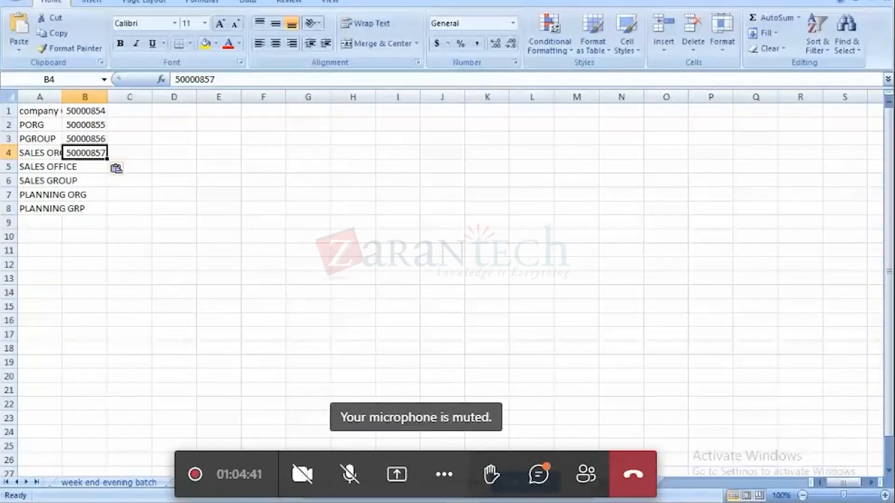
{"action": "key", "text": "ctrl+s"}
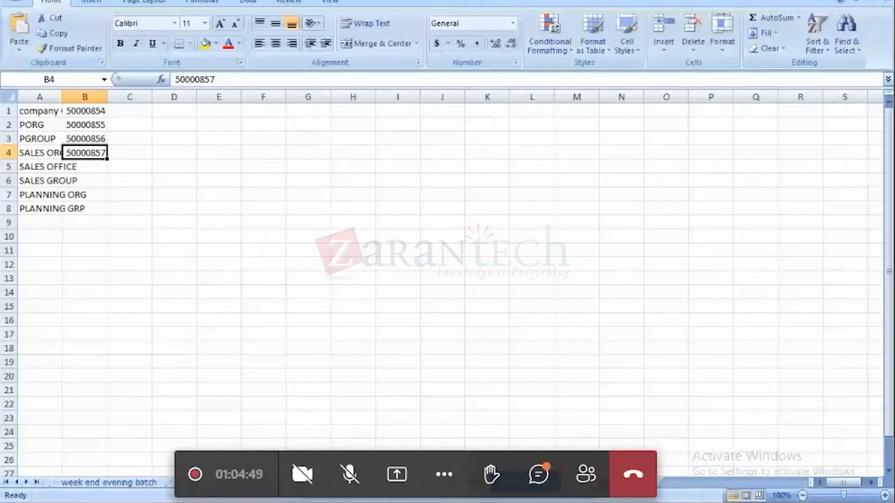
Back in Organization and Staffing, set the sales unit's function to 4 Sales, role to 1 Organization, and business system group to S4H.
{"action": "key", "text": "alt+Tab"}
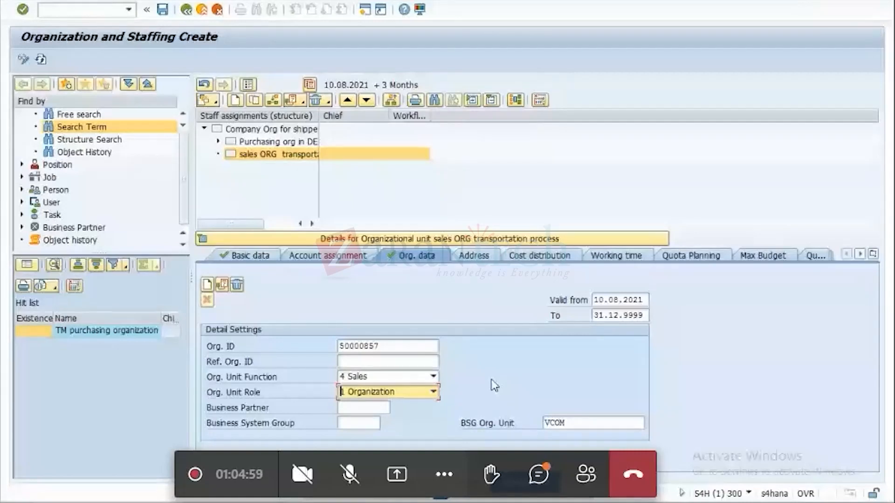
{"action": "key", "text": "Return"}
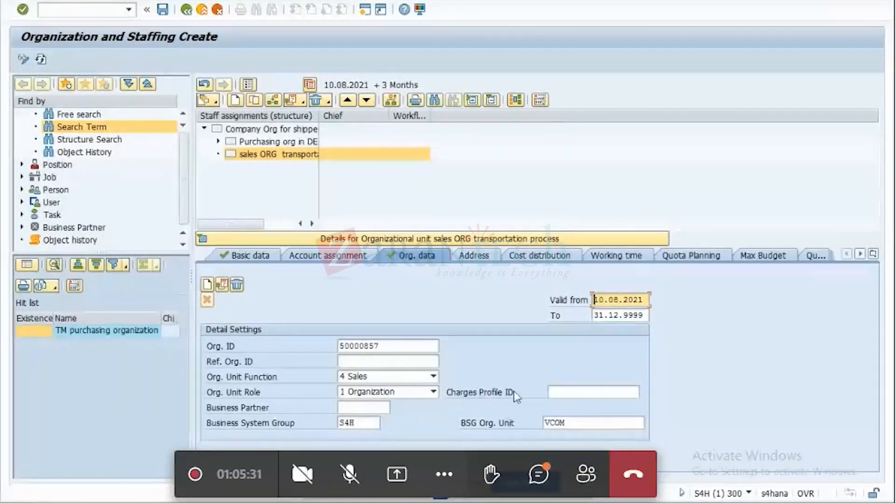
Enter the sales organization's main address with city DUSSELDORF and country DE, and save the unit under customizing request S4HK900052.
{"action": "left_click", "coordinate": [482, 258]}
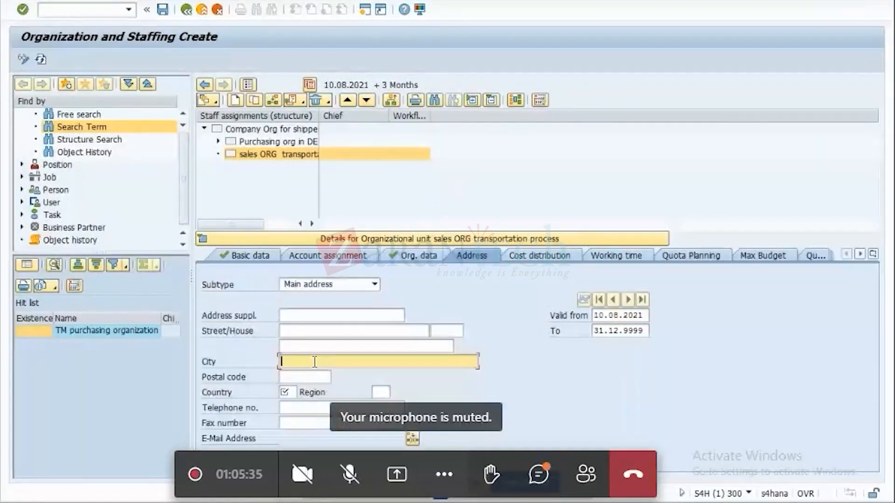
{"action": "left_click", "coordinate": [301, 361]}
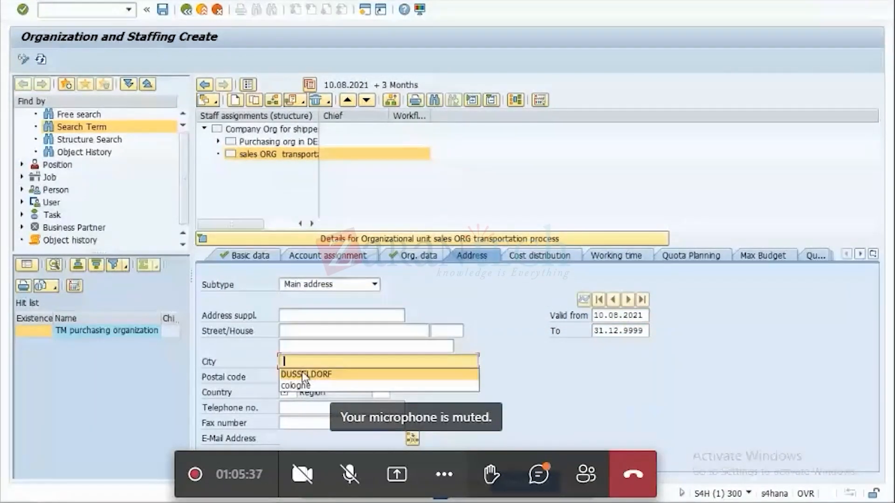
{"action": "left_click", "coordinate": [304, 375]}
{"action": "left_click", "coordinate": [288, 392]}
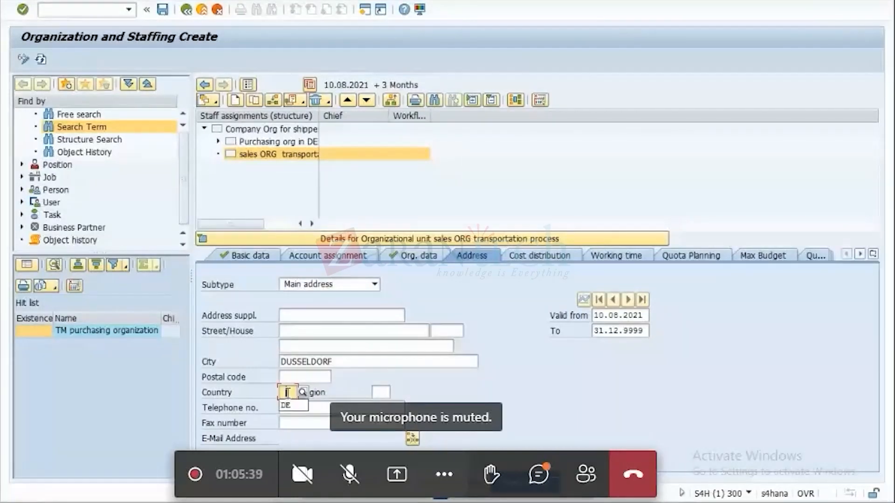
{"action": "left_click", "coordinate": [293, 406]}
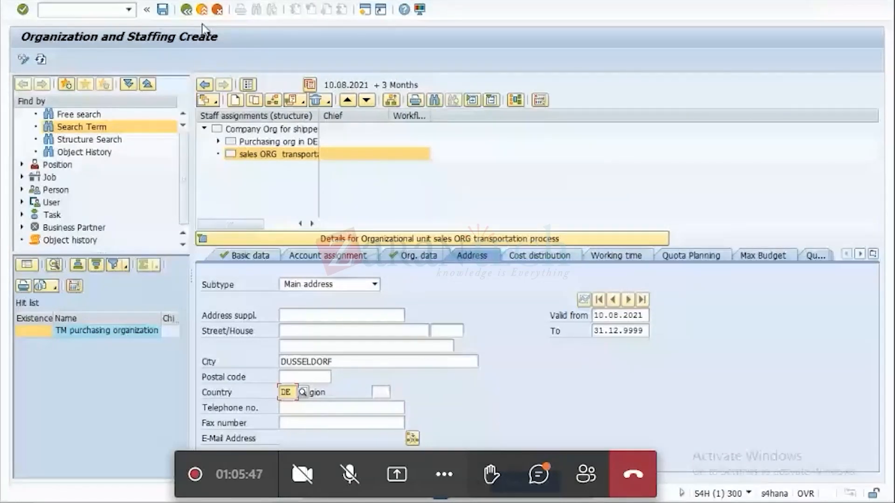
{"action": "left_click", "coordinate": [163, 10]}
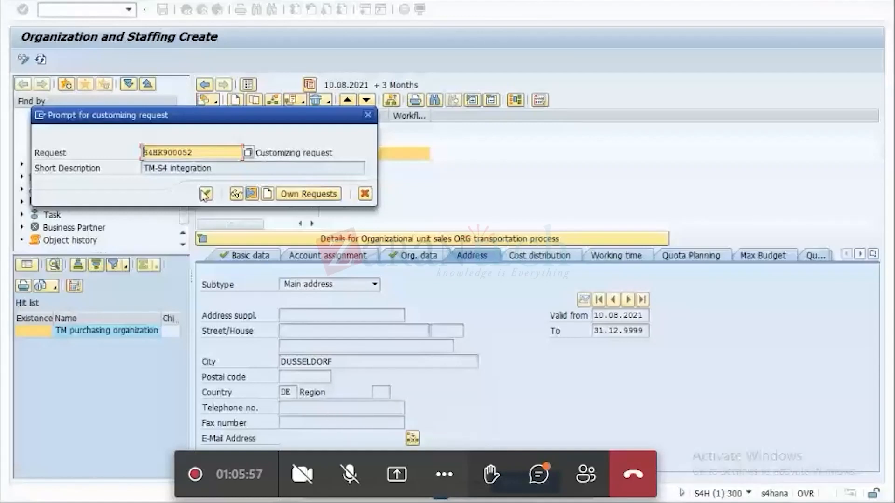
{"action": "left_click", "coordinate": [205, 194]}
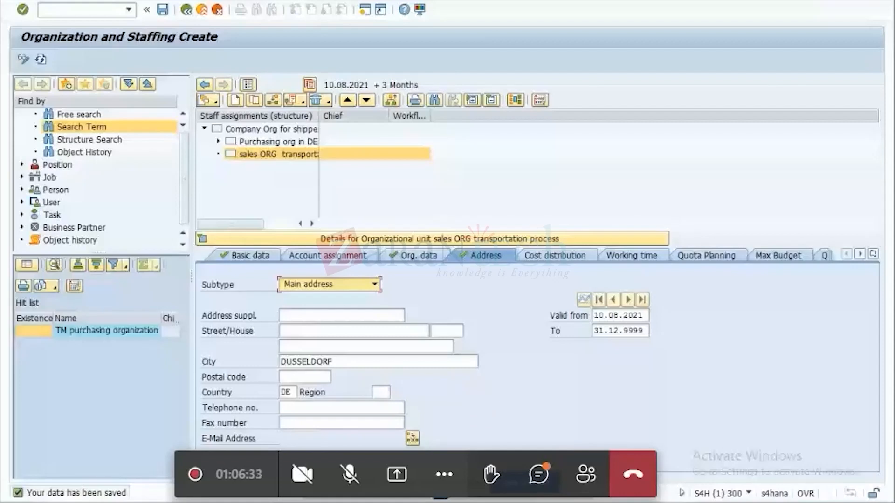
{"action": "key", "text": "alt+Tab"}
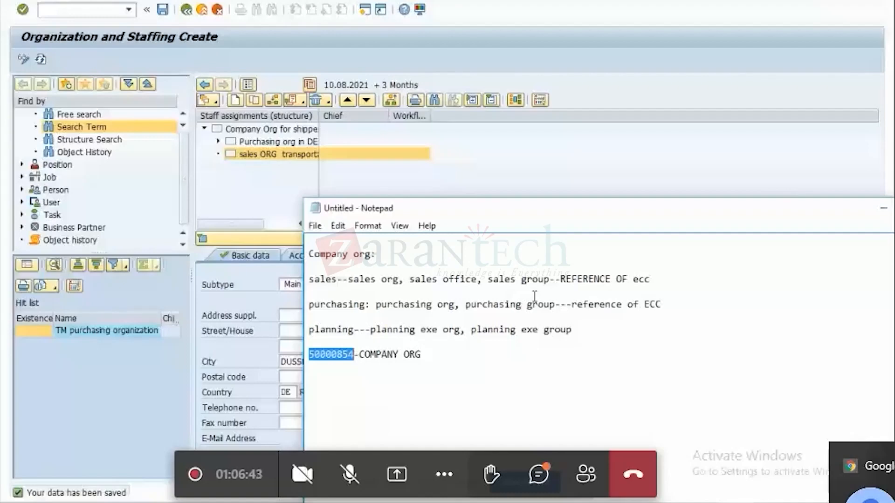
Switch to the Sales offices overview and locate the VCOM sales office entry.
{"action": "key", "text": "alt+Tab"}
{"action": "left_click", "coordinate": [337, 334]}
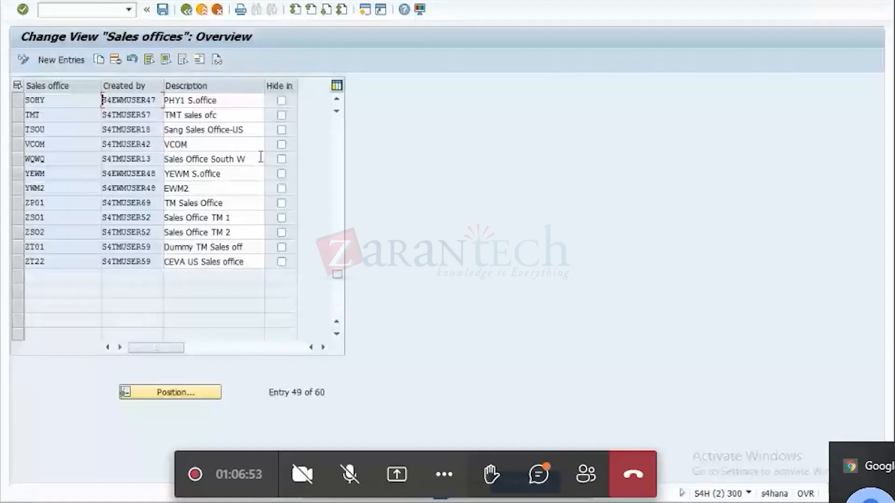
{"action": "left_click", "coordinate": [26, 145]}
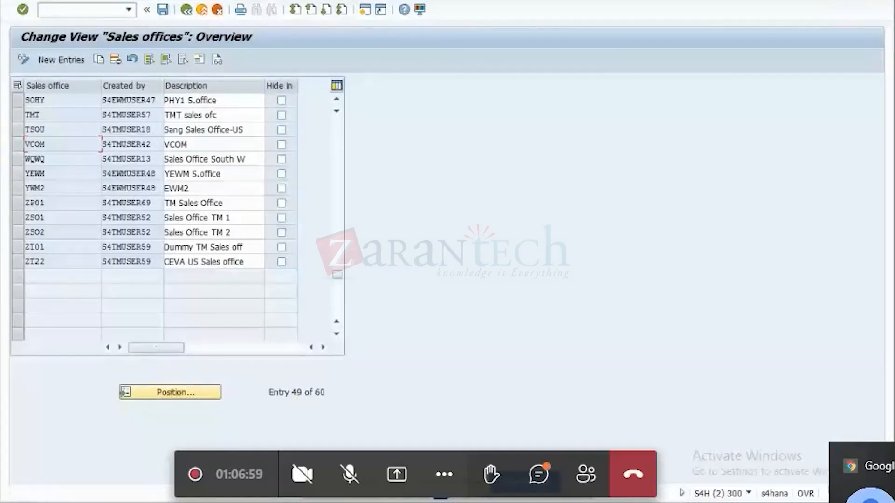
Back in Organization and Staffing, add an organizational unit below the sales organization, linked as line supervisor of, with code DE_TM_SOFF.
{"action": "left_click", "coordinate": [667, 502]}
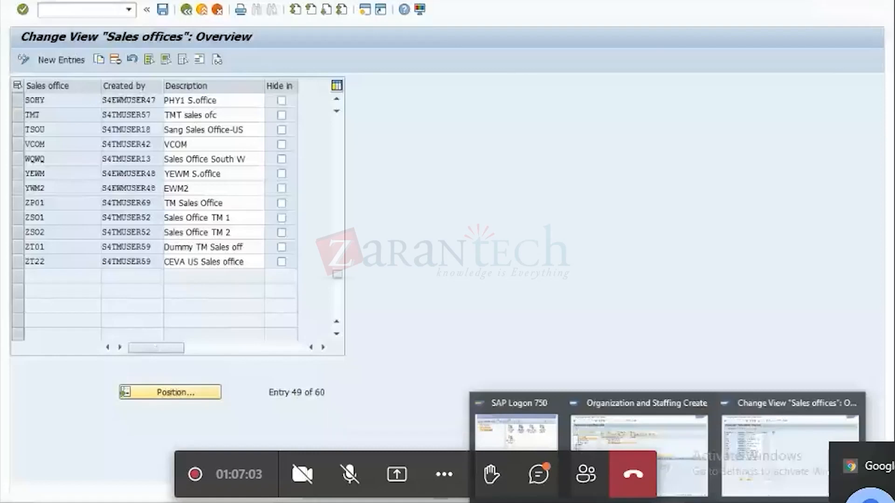
{"action": "left_click", "coordinate": [638, 433]}
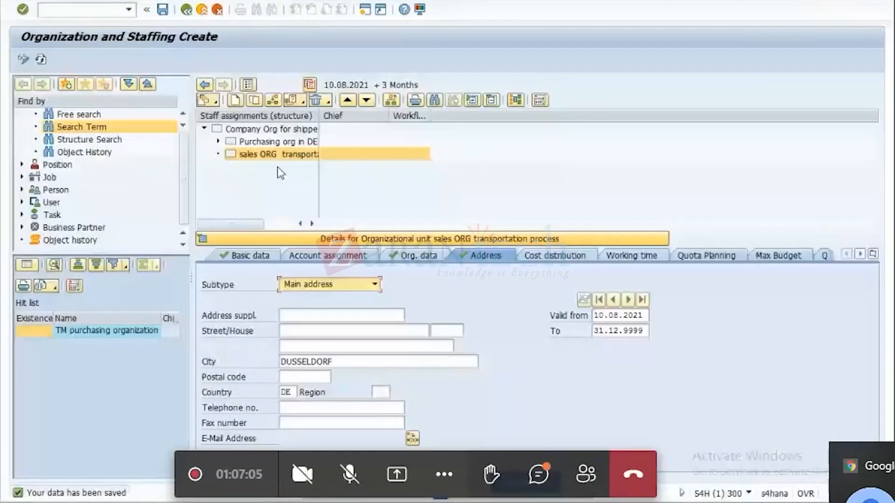
{"action": "left_click", "coordinate": [251, 256]}
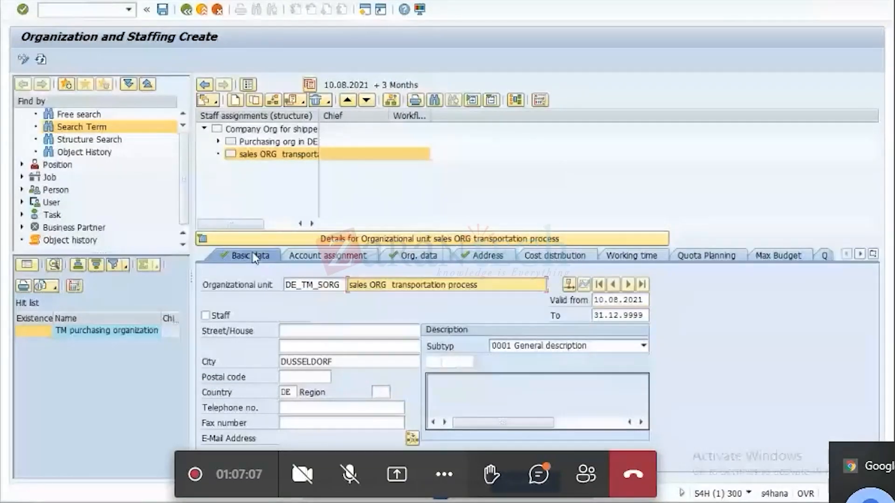
{"action": "left_click", "coordinate": [235, 100]}
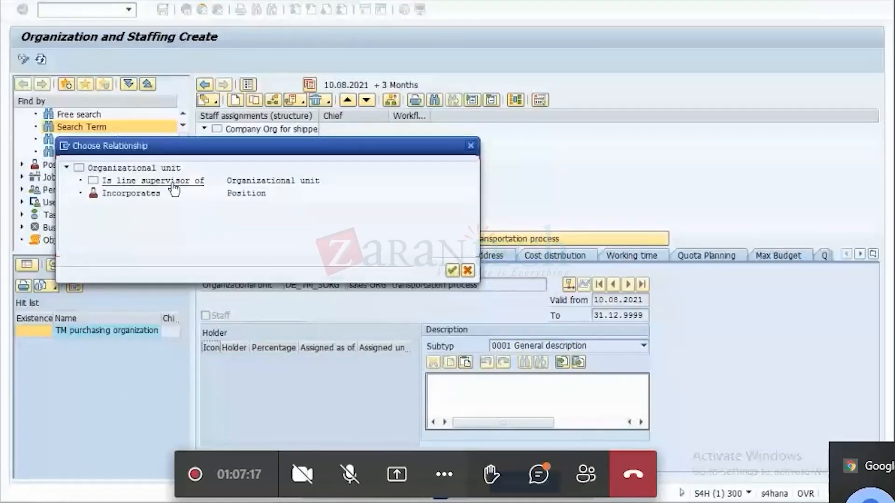
{"action": "left_click", "coordinate": [174, 187]}
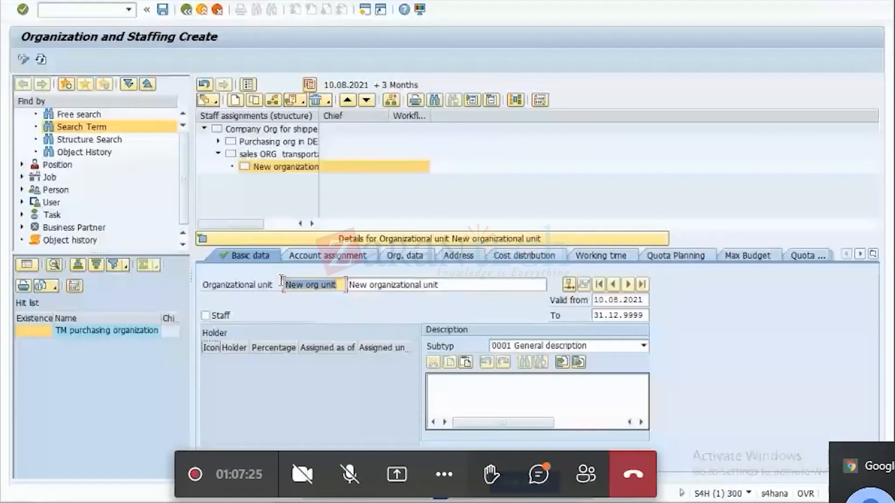
{"action": "key", "text": "BackSpace"}
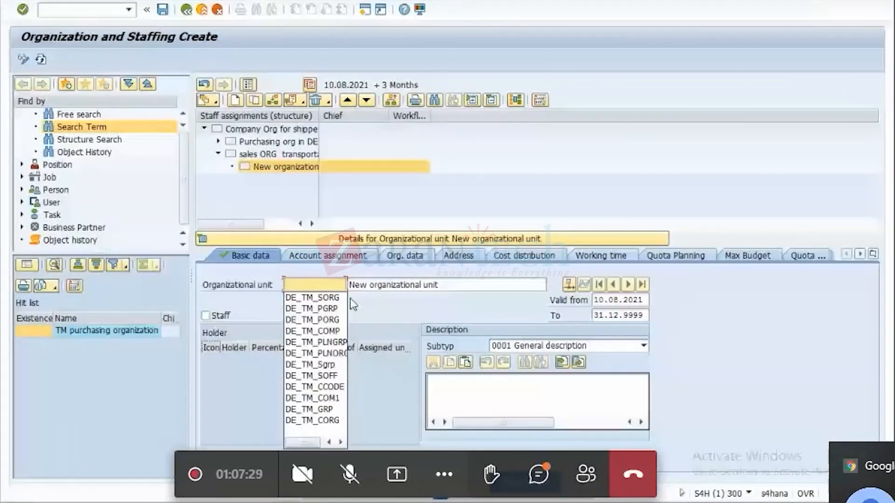
{"action": "left_click", "coordinate": [311, 375]}
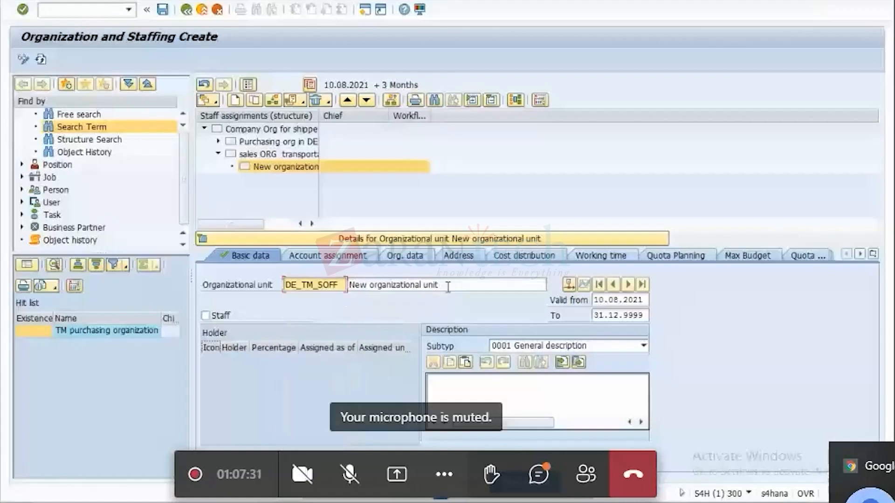
Name the new DE_TM_SOFF unit "sales office for LSP in DE".
{"action": "left_click", "coordinate": [447, 288]}
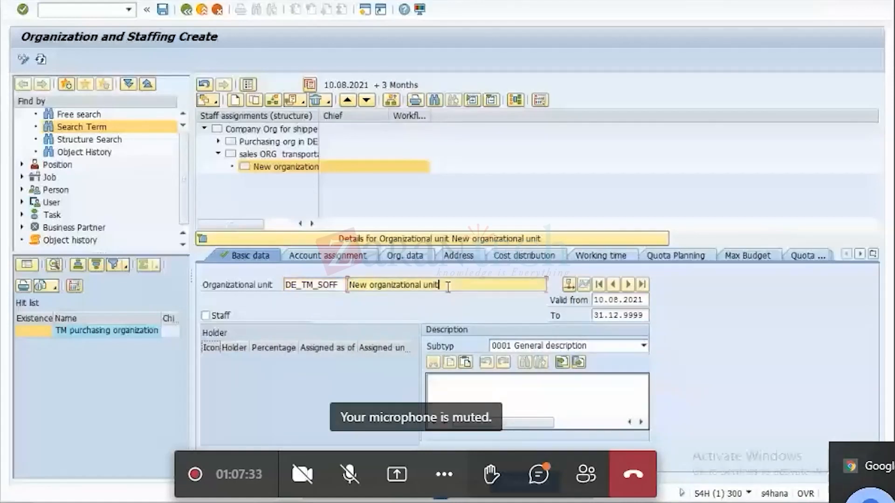
{"action": "left_click_drag", "start_coordinate": [447, 287], "coordinate": [347, 286]}
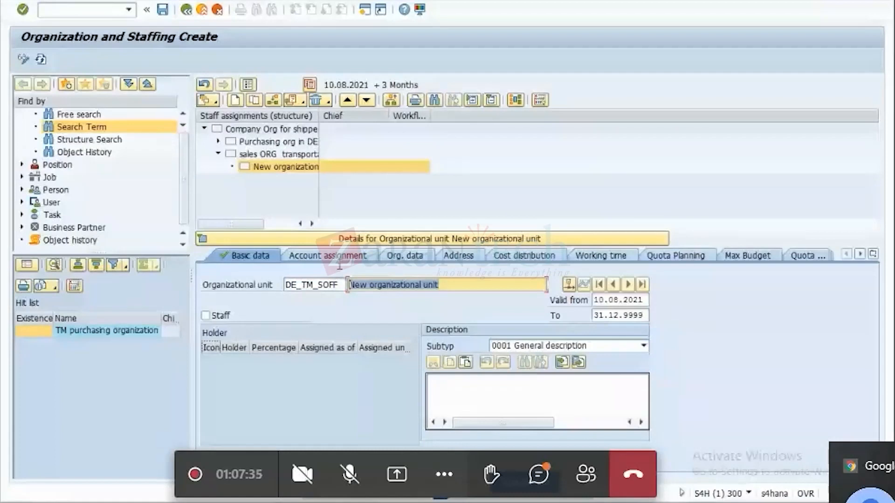
{"action": "key", "text": "BackSpace"}
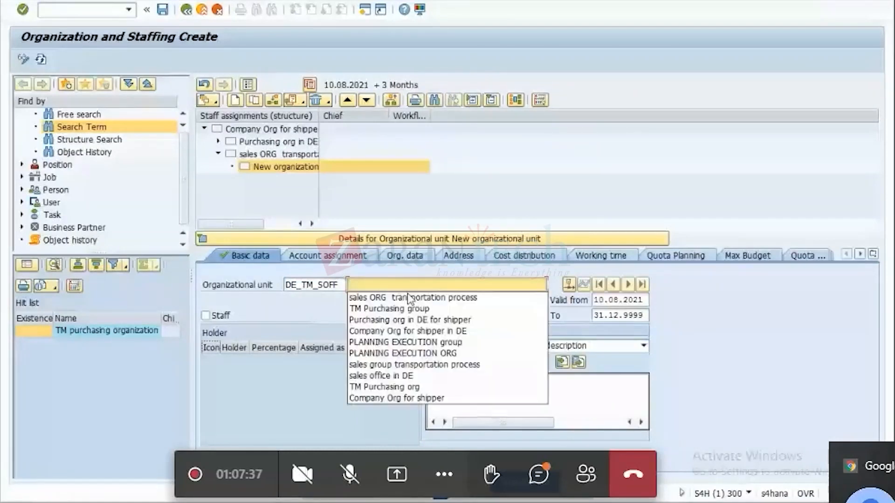
{"action": "left_click", "coordinate": [390, 375]}
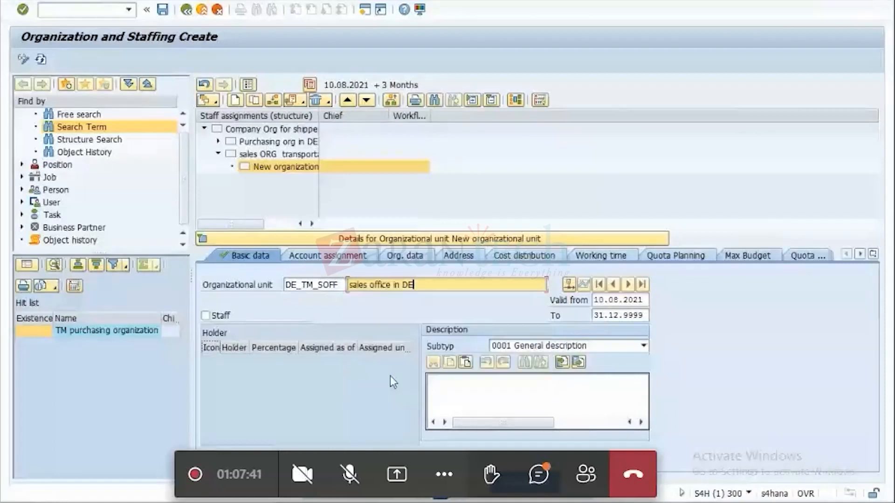
{"action": "key", "text": "BackSpace"}
{"action": "key", "text": "BackSpace"}
{"action": "key", "text": "BackSpace"}
{"action": "key", "text": "BackSpace"}
{"action": "key", "text": "BackSpace"}
{"action": "key", "text": "BackSpace"}
{"action": "type", "text": "for ;LS"}
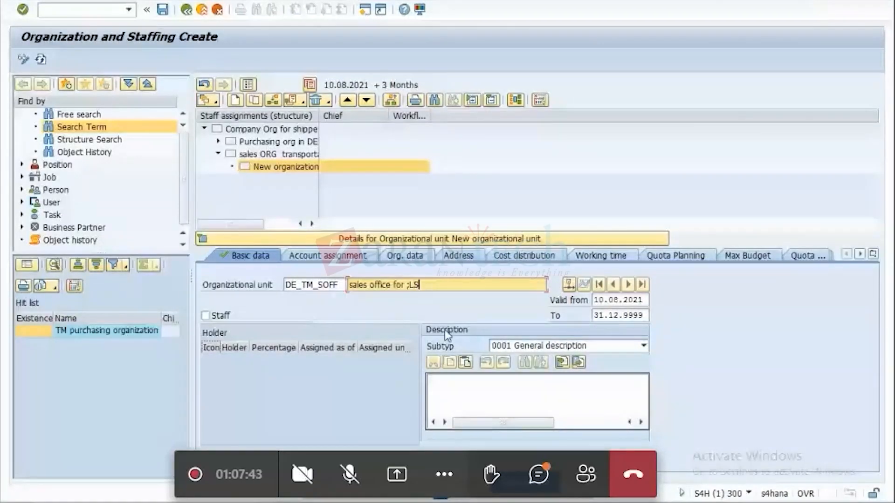
{"action": "key", "text": "BackSpace"}
{"action": "key", "text": "BackSpace"}
{"action": "key", "text": "BackSpace"}
{"action": "type", "text": "LSP"}
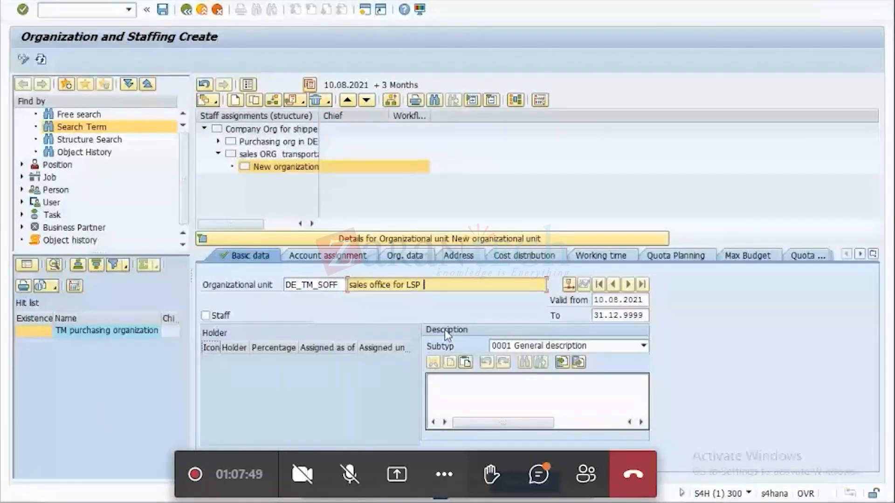
{"action": "type", "text": " in DE"}
{"action": "key", "text": "Return"}
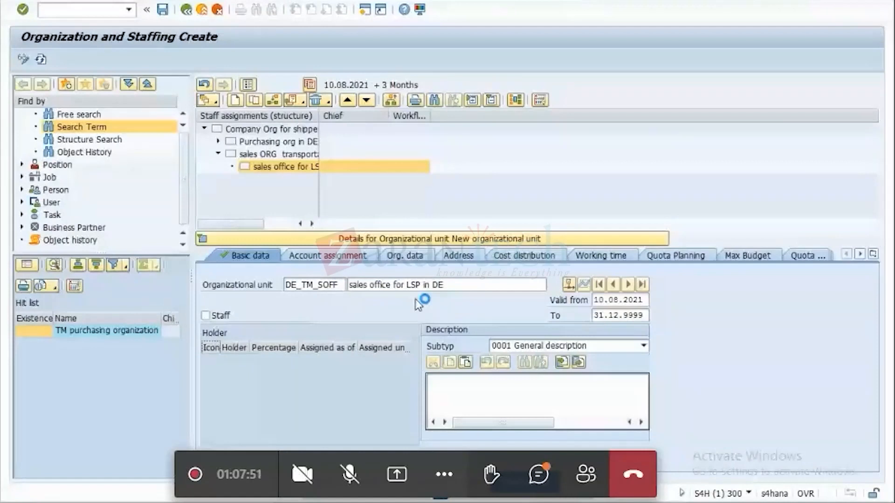
Create a new organizational data record for the sales office unit.
{"action": "left_click", "coordinate": [406, 262]}
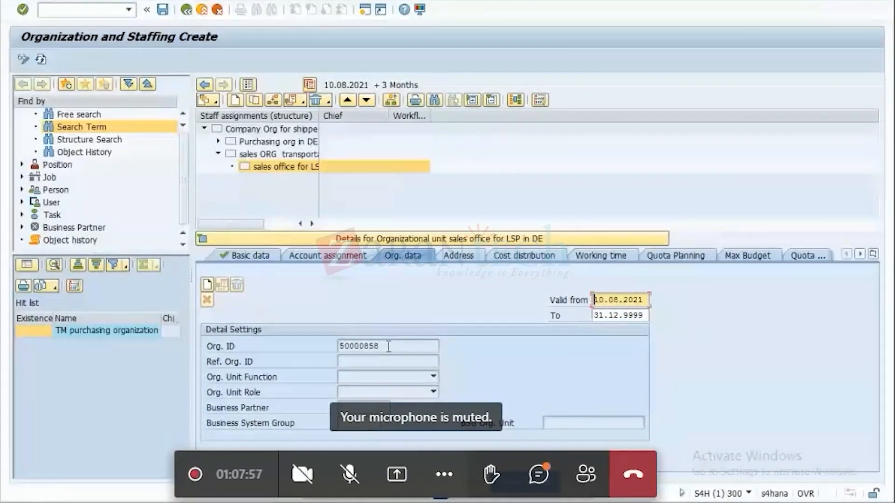
{"action": "left_click_drag", "start_coordinate": [380, 346], "coordinate": [322, 348]}
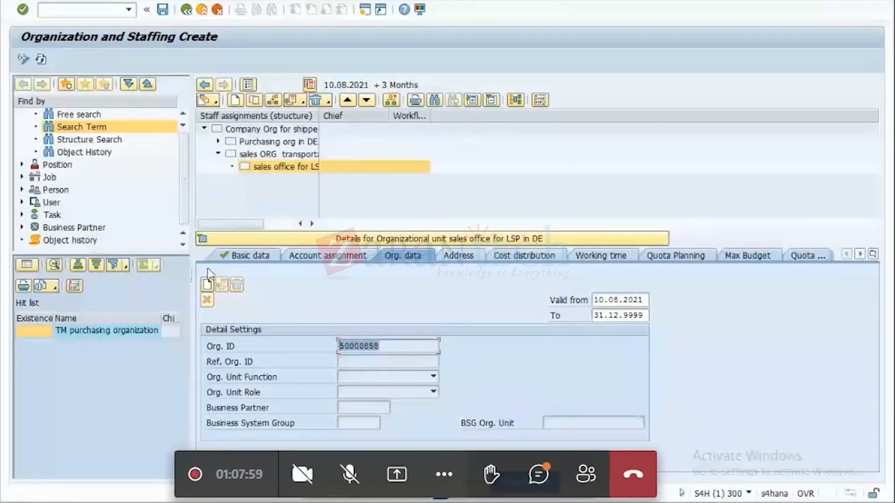
{"action": "left_click", "coordinate": [207, 284]}
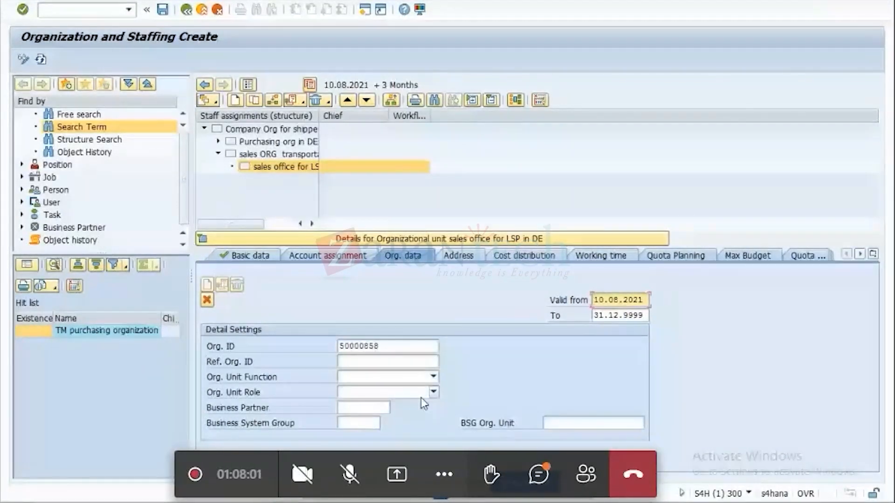
Try to assign VCOM as the sales office's BSG Org. Unit.
{"action": "left_click", "coordinate": [567, 423]}
{"action": "type", "text": "VCOM"}
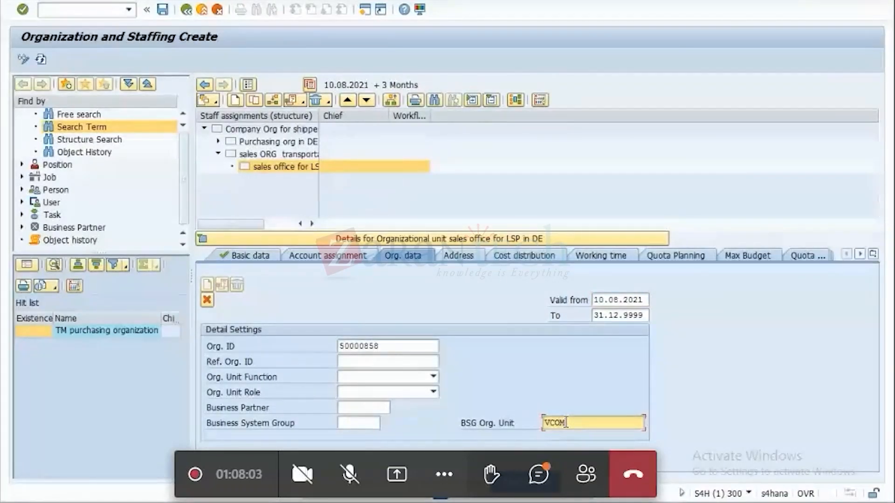
{"action": "key", "text": "Return"}
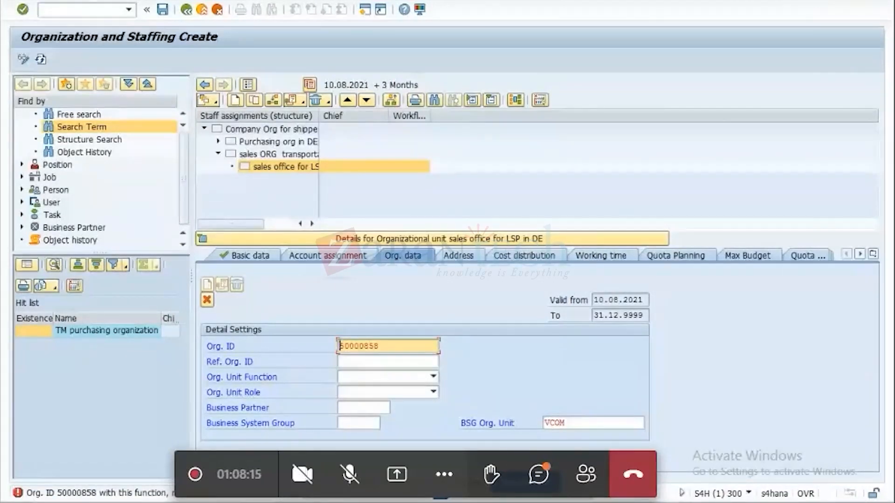
Look up the TSOU code in the Sales offices overview and enter it as the sales office's BSG Org. Unit.
{"action": "left_click", "coordinate": [751, 457]}
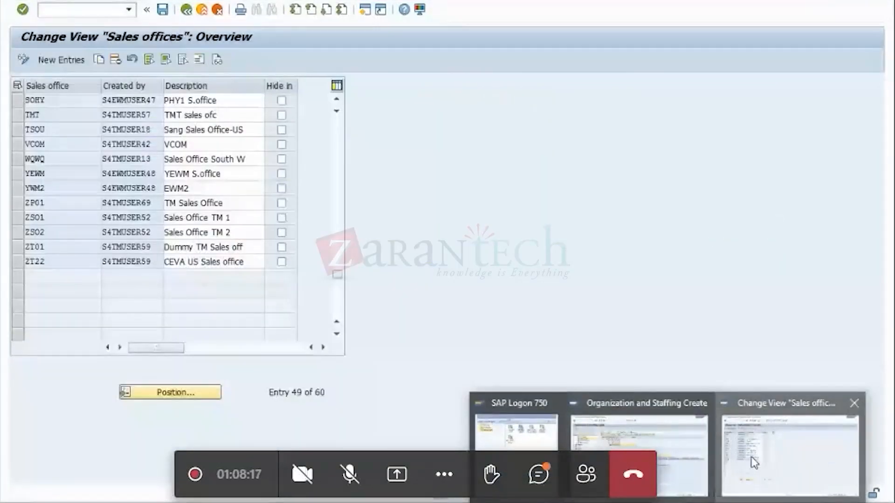
{"action": "key", "text": "Up"}
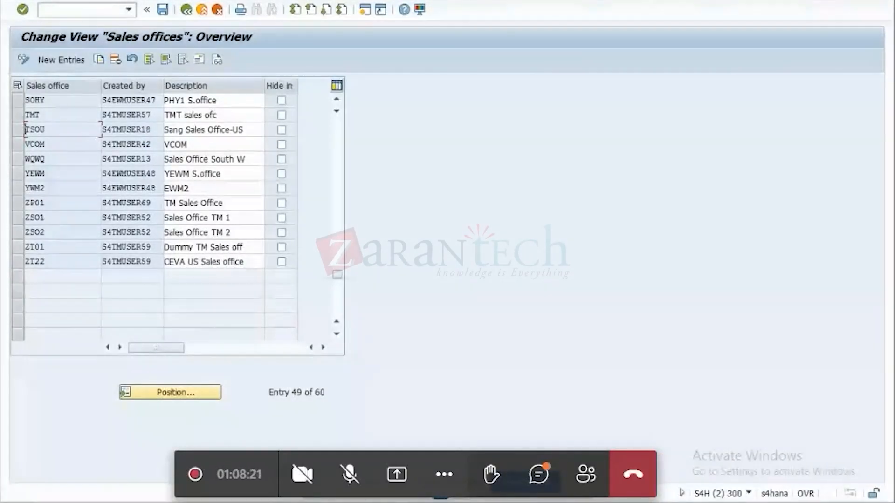
{"action": "mouse_move", "coordinate": [667, 501]}
{"action": "left_click", "coordinate": [639, 454]}
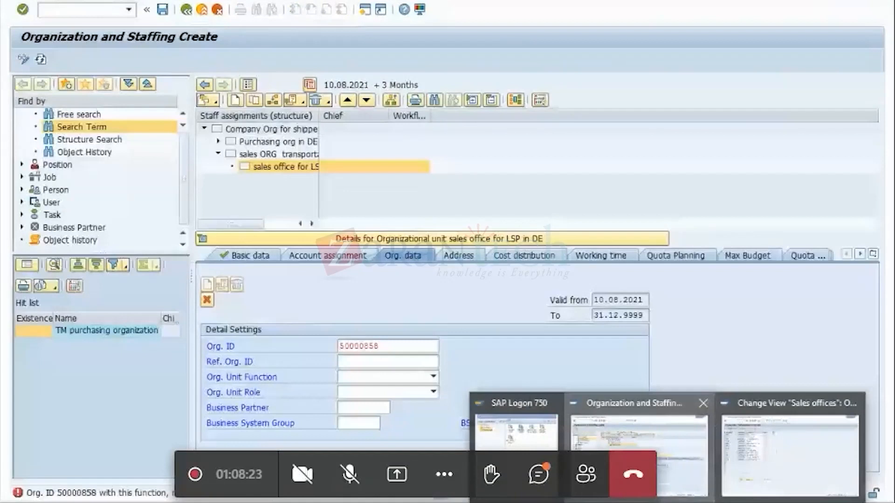
{"action": "left_click", "coordinate": [639, 455]}
{"action": "left_click", "coordinate": [584, 421]}
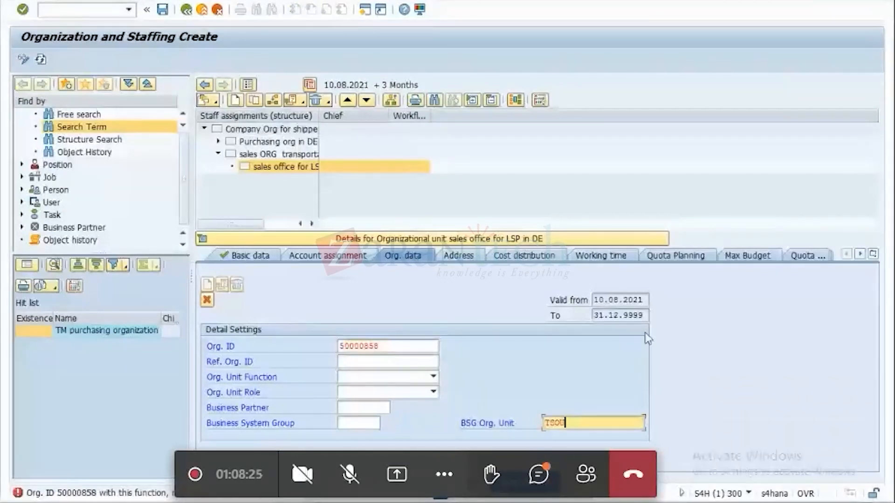
{"action": "key", "text": "Return"}
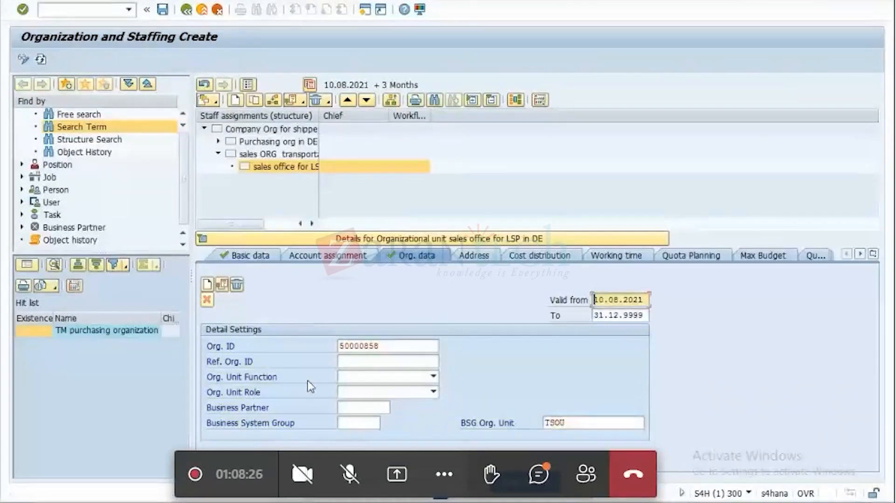
Set the sales office's Business System Group to S4H.
{"action": "left_click", "coordinate": [347, 423]}
{"action": "left_click", "coordinate": [347, 424]}
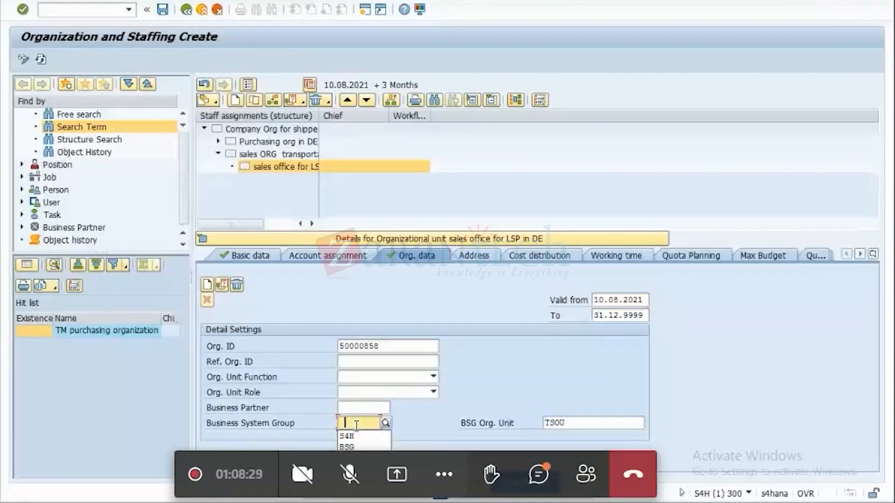
{"action": "left_click", "coordinate": [348, 436]}
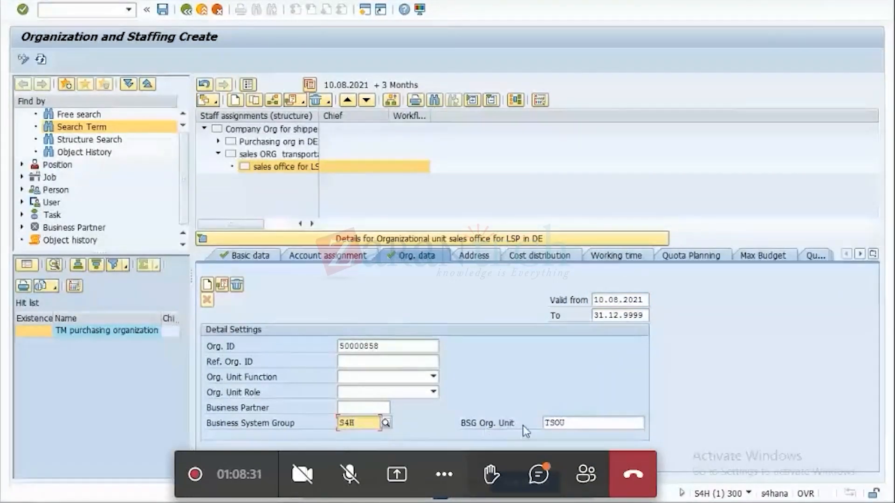
{"action": "key", "text": "Return"}
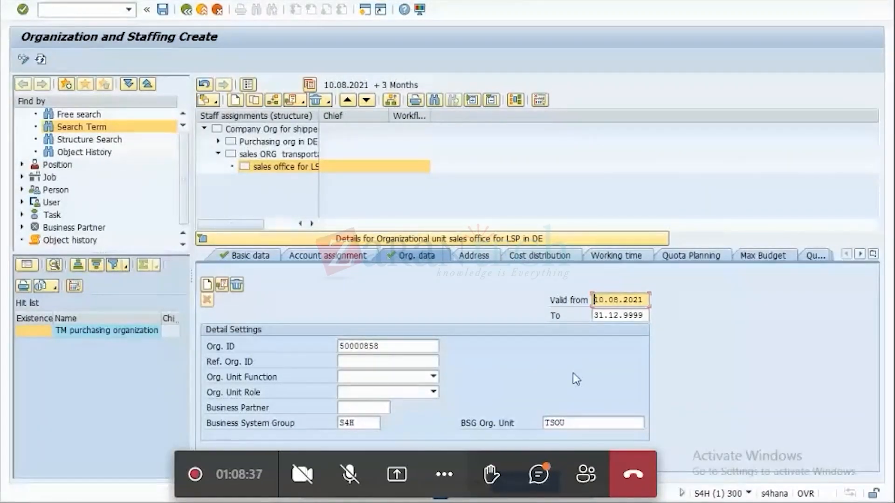
Enter the sales office's main address with city DUSSELDORF and country DE, and save the unit under customizing request S4HK900052.
{"action": "left_click", "coordinate": [481, 257]}
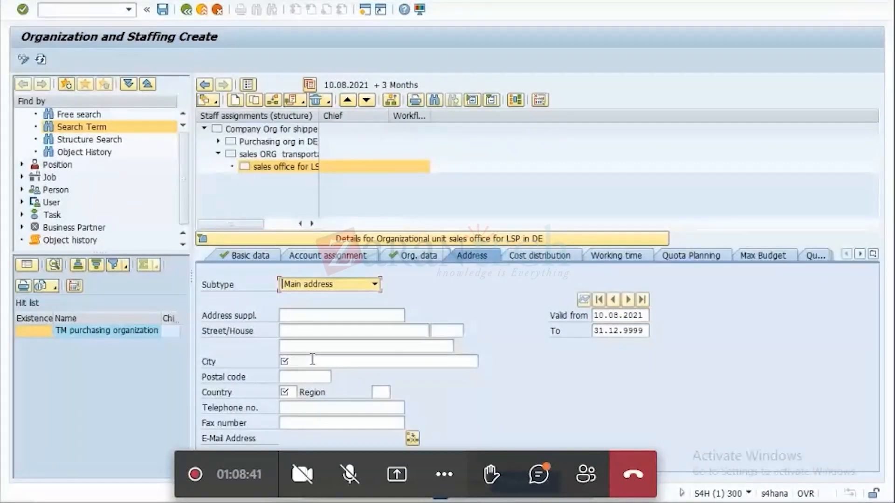
{"action": "left_click", "coordinate": [313, 361]}
{"action": "left_click", "coordinate": [308, 375]}
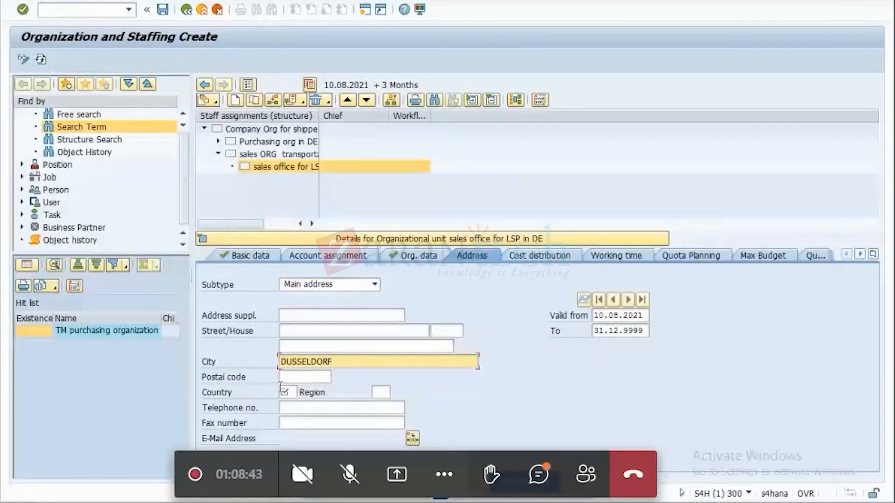
{"action": "left_click", "coordinate": [292, 391]}
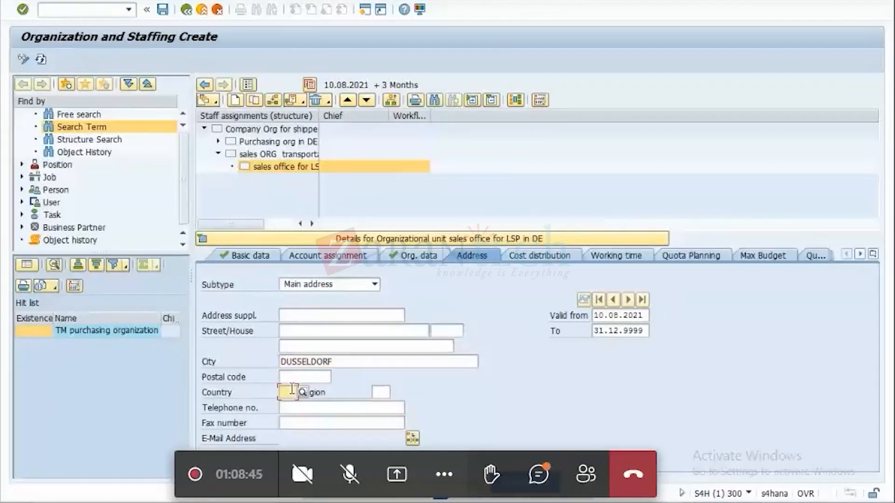
{"action": "type", "text": "DE"}
{"action": "left_click", "coordinate": [162, 10]}
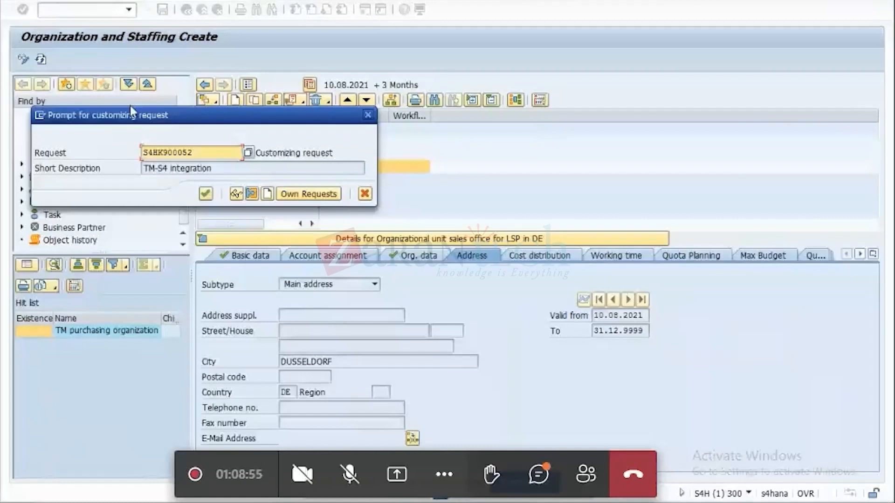
{"action": "left_click", "coordinate": [207, 194]}
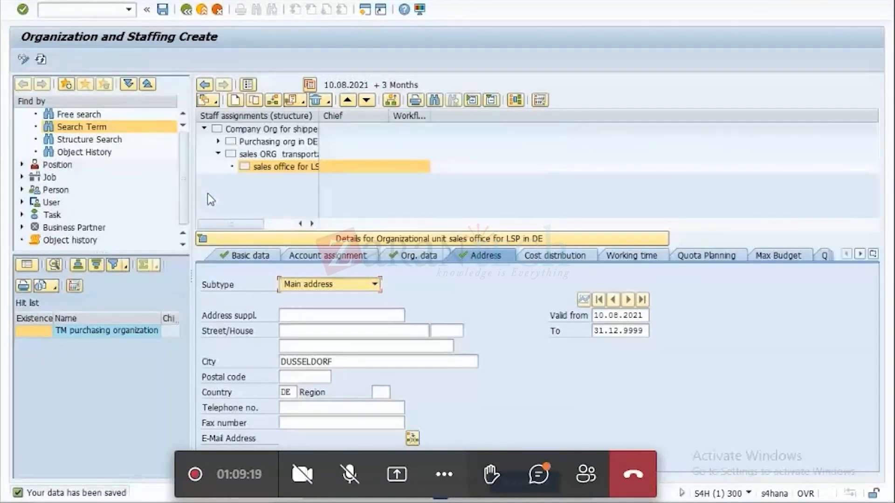
Create a new organizational unit beneath the LSP sales office using the "Is line supervisor of" relationship.
{"action": "left_click", "coordinate": [415, 256]}
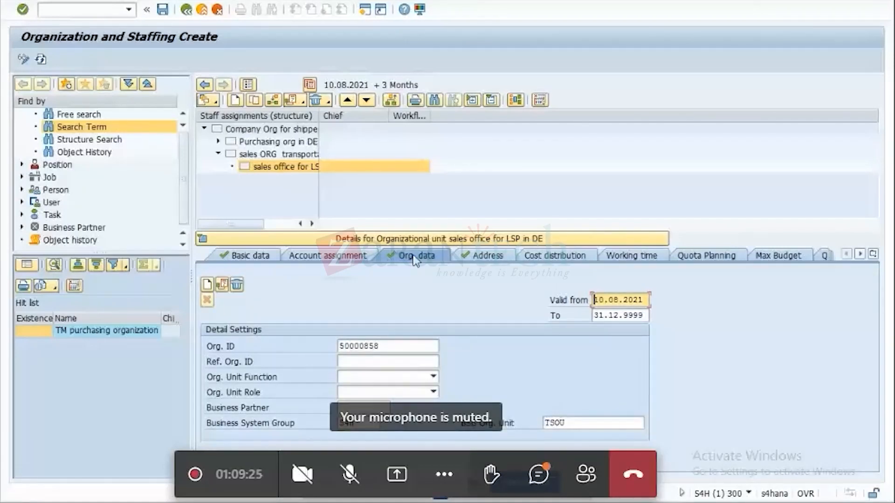
{"action": "left_click", "coordinate": [262, 261]}
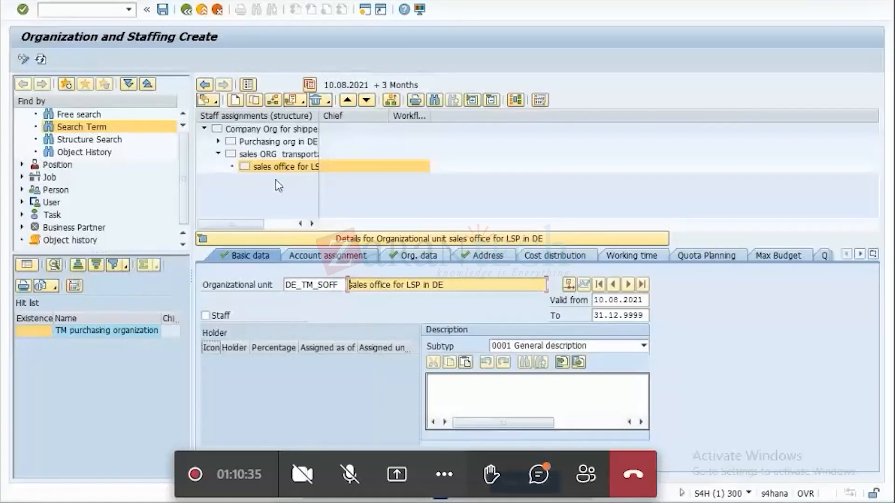
{"action": "left_click", "coordinate": [235, 101]}
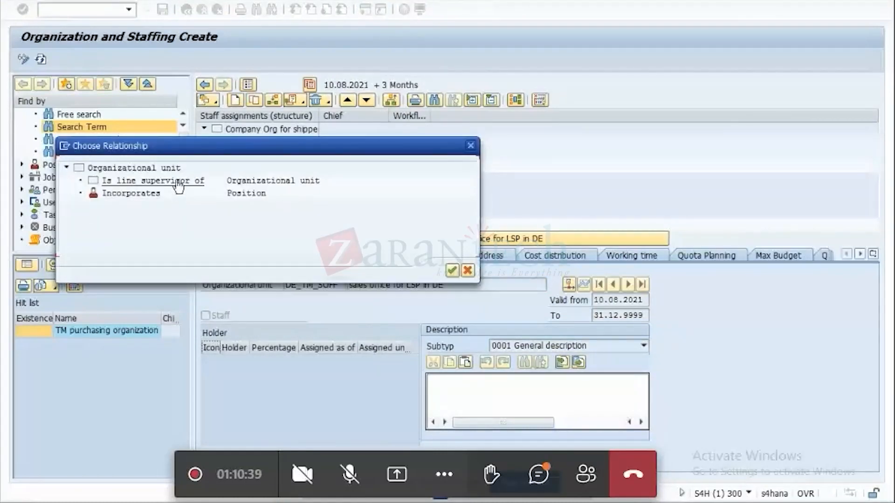
{"action": "left_click", "coordinate": [179, 186]}
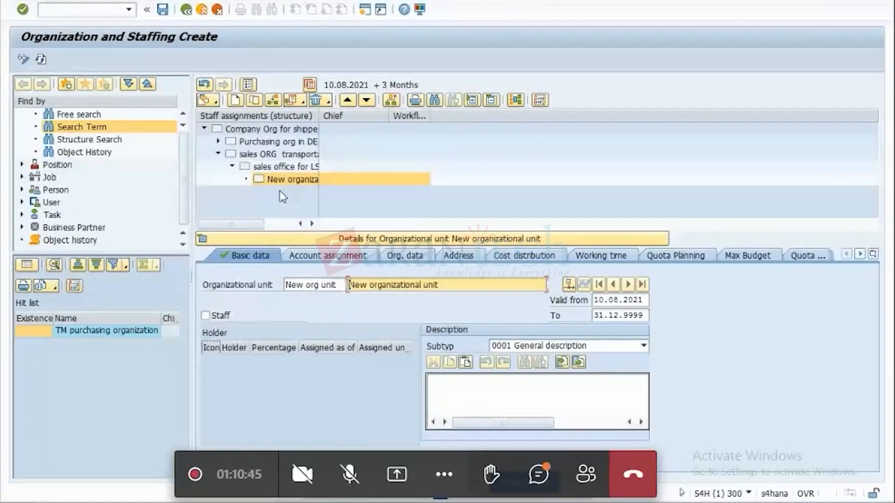
Name the new organizational unit DE_TM_Sgrp with the description "sales group transportation process".
{"action": "left_click_drag", "start_coordinate": [342, 286], "coordinate": [258, 297]}
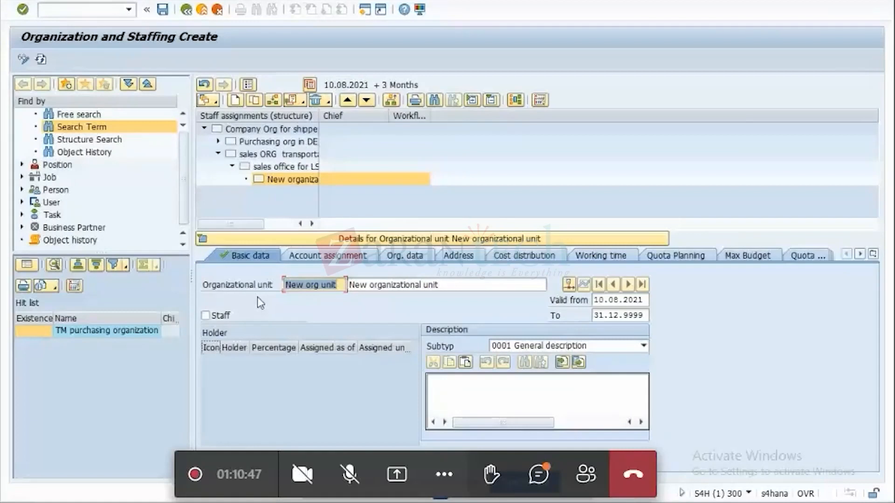
{"action": "key", "text": "BackSpace"}
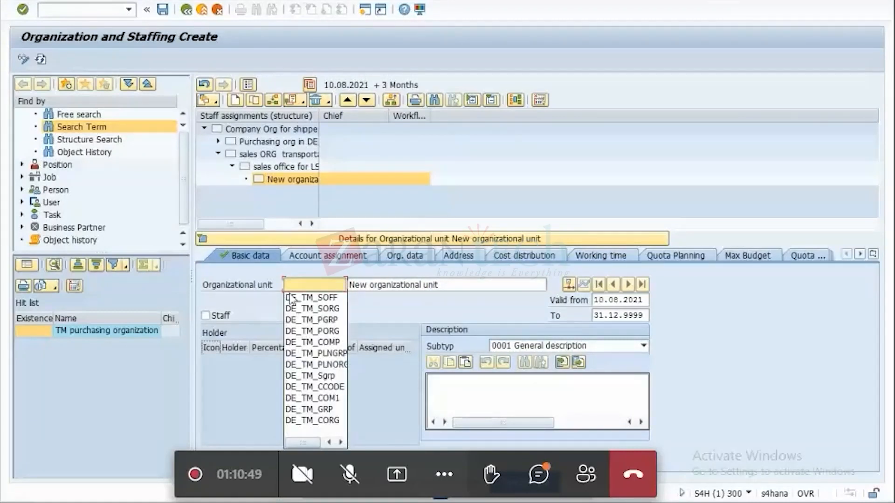
{"action": "left_click", "coordinate": [326, 376]}
{"action": "key", "text": "Tab"}
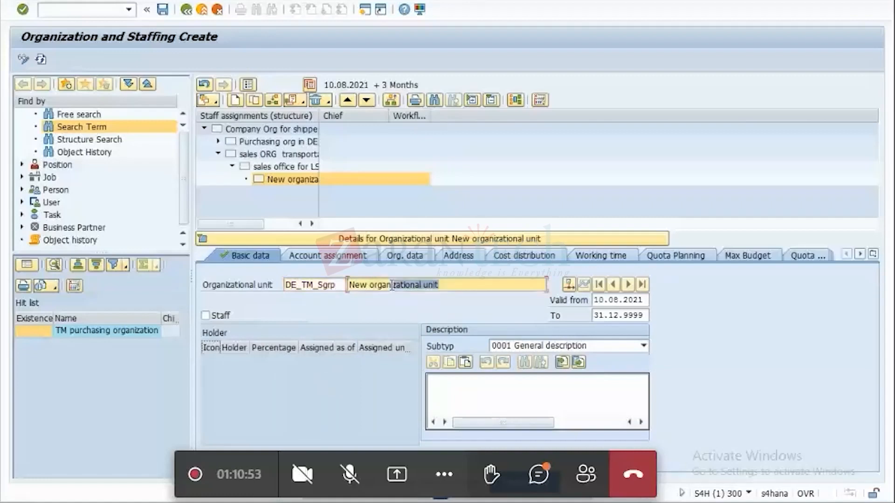
{"action": "key", "text": "BackSpace"}
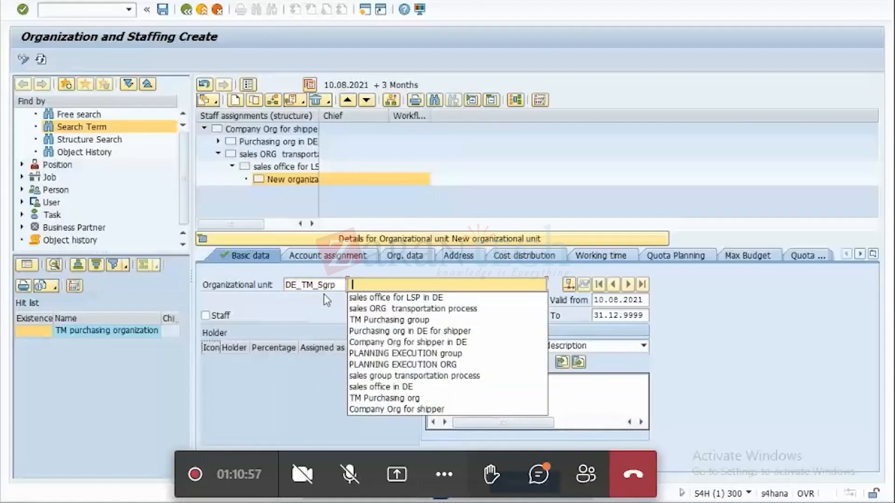
{"action": "left_click", "coordinate": [426, 376]}
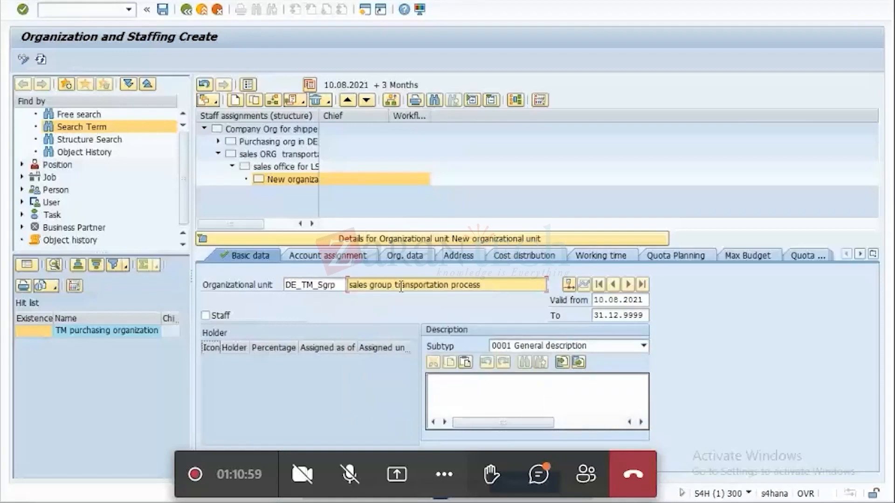
Copy the sales group's Org. ID 50000859 into cell B6 of the Excel sheet, beside SALES GROUP.
{"action": "left_click", "coordinate": [414, 260]}
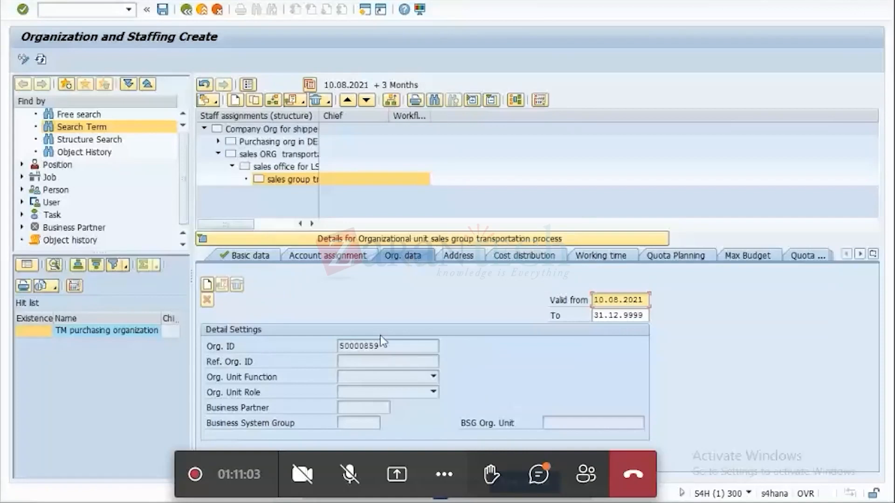
{"action": "left_click_drag", "start_coordinate": [384, 346], "coordinate": [285, 343]}
{"action": "key", "text": "ctrl+c"}
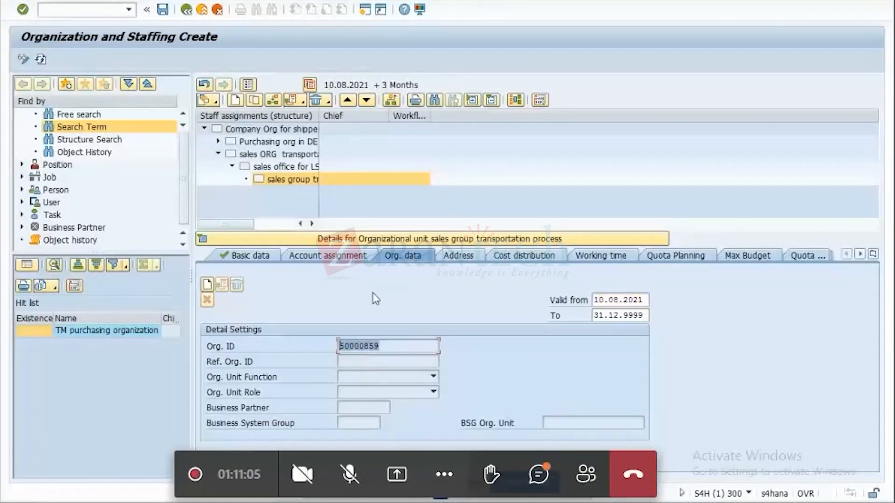
{"action": "left_click", "coordinate": [395, 302]}
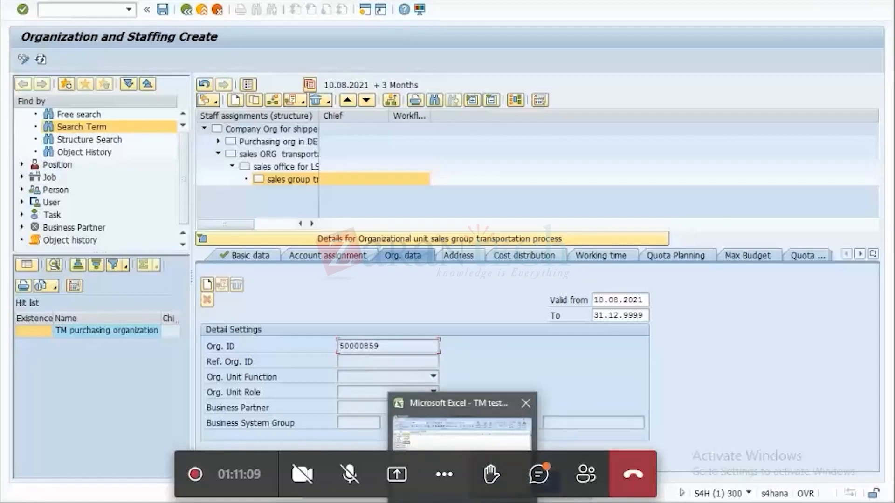
{"action": "left_click", "coordinate": [463, 487]}
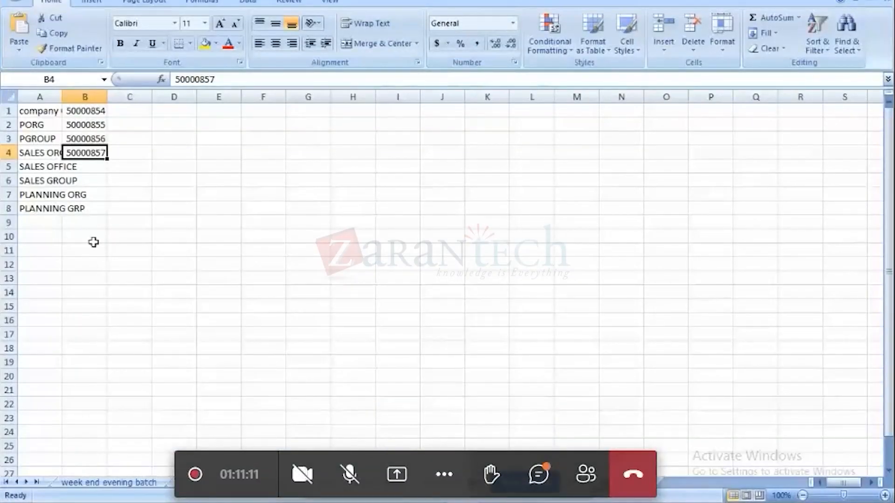
{"action": "key", "text": "Down"}
{"action": "key", "text": "Down"}
{"action": "key", "text": "ctrl+v"}
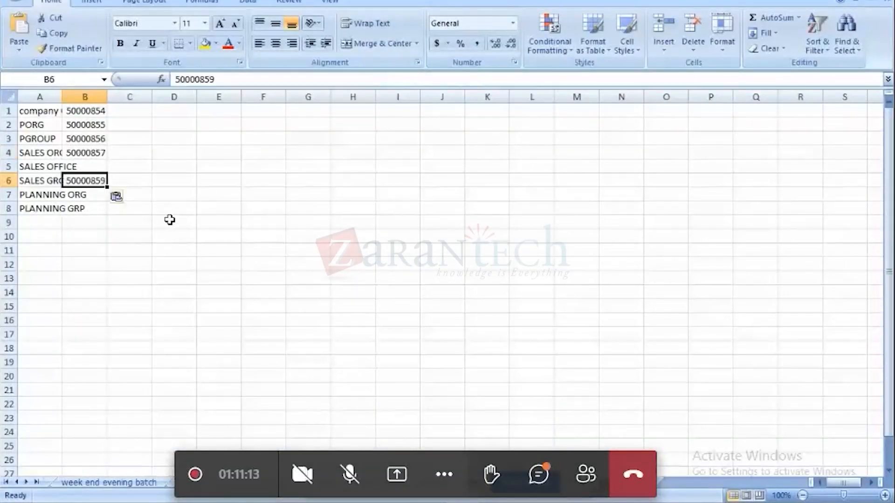
Record the sales office's ID as 50000858 in cell B5, using a copy of the sales organization's ID.
{"action": "left_click", "coordinate": [91, 154]}
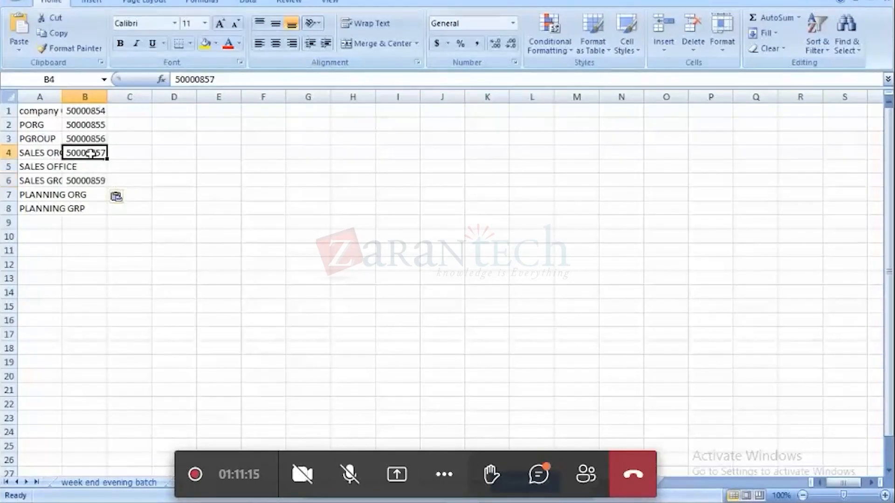
{"action": "key", "text": "ctrl+c"}
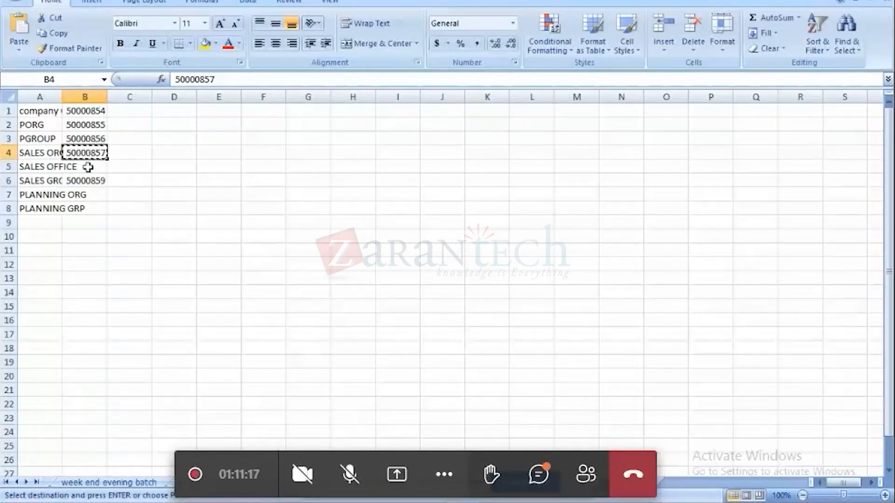
{"action": "left_click", "coordinate": [88, 167]}
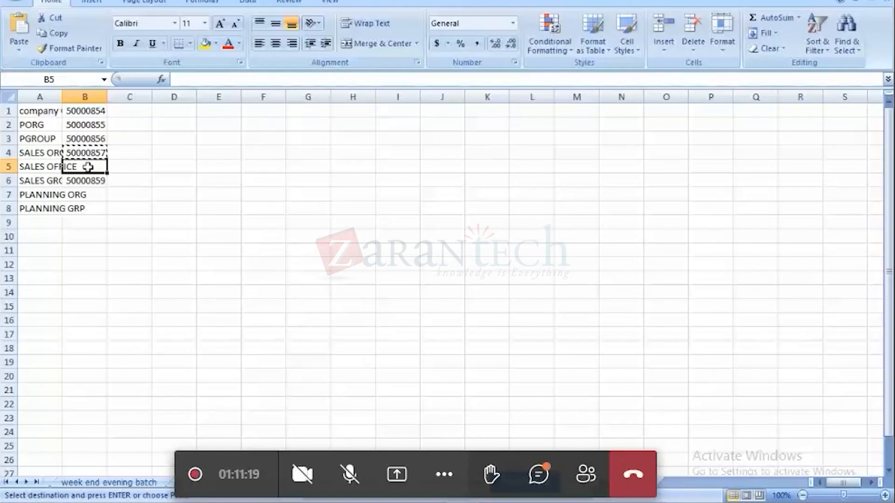
{"action": "key", "text": "ctrl+v"}
{"action": "key", "text": "F2"}
{"action": "key", "text": "BackSpace"}
{"action": "type", "text": "8"}
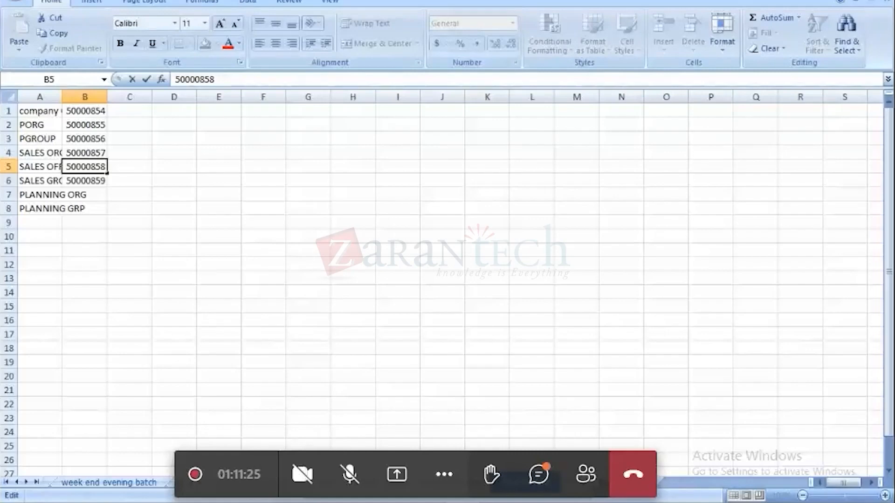
Switch back to SAP and create the sales group's org. data with function 4 Sales and role 3 Group.
{"action": "left_click", "coordinate": [668, 502]}
{"action": "left_click", "coordinate": [681, 463]}
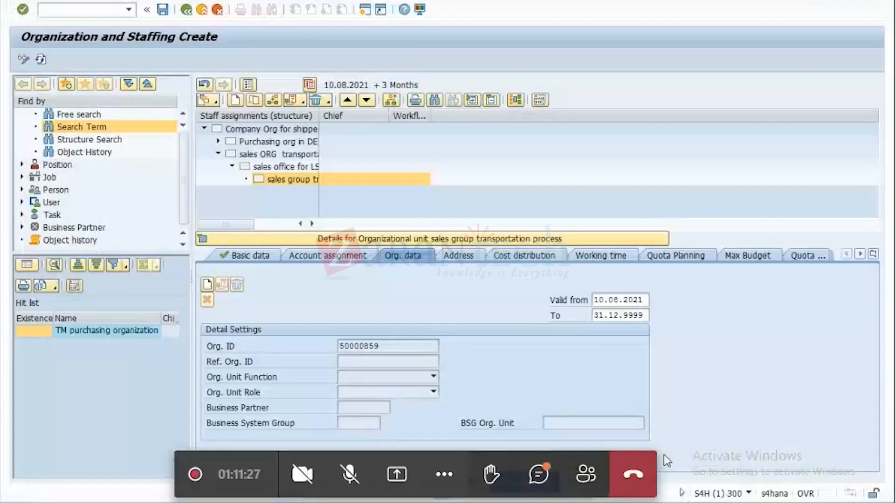
{"action": "left_click", "coordinate": [207, 285]}
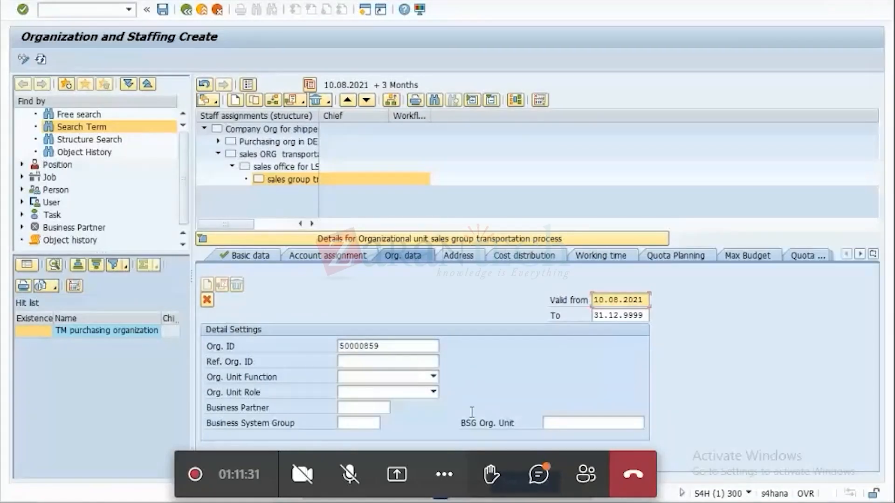
{"action": "left_click", "coordinate": [434, 377]}
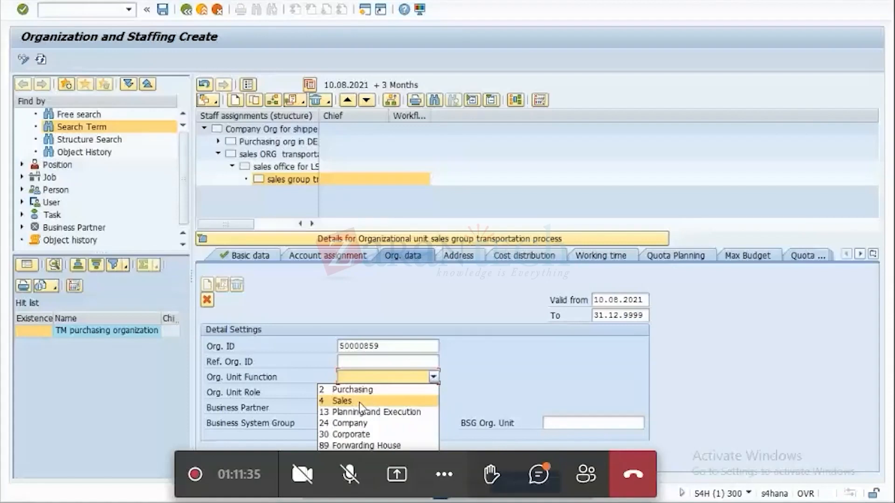
{"action": "left_click", "coordinate": [360, 401]}
{"action": "left_click", "coordinate": [434, 393]}
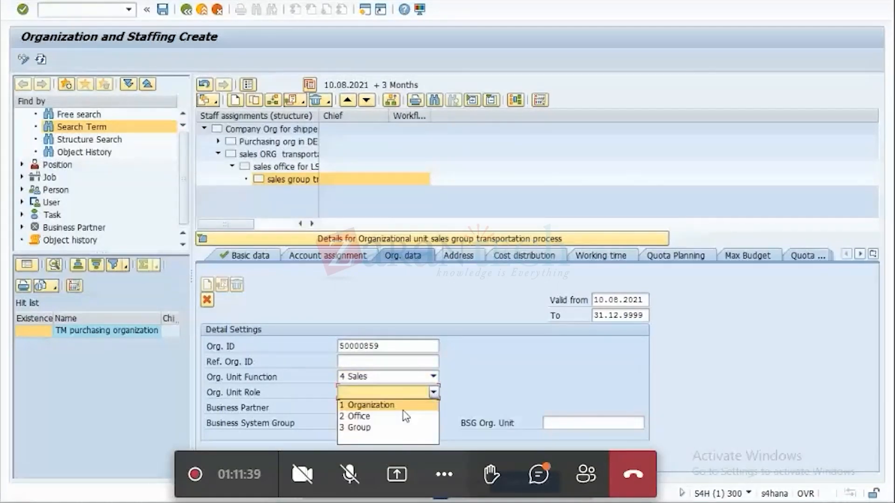
{"action": "left_click", "coordinate": [372, 428]}
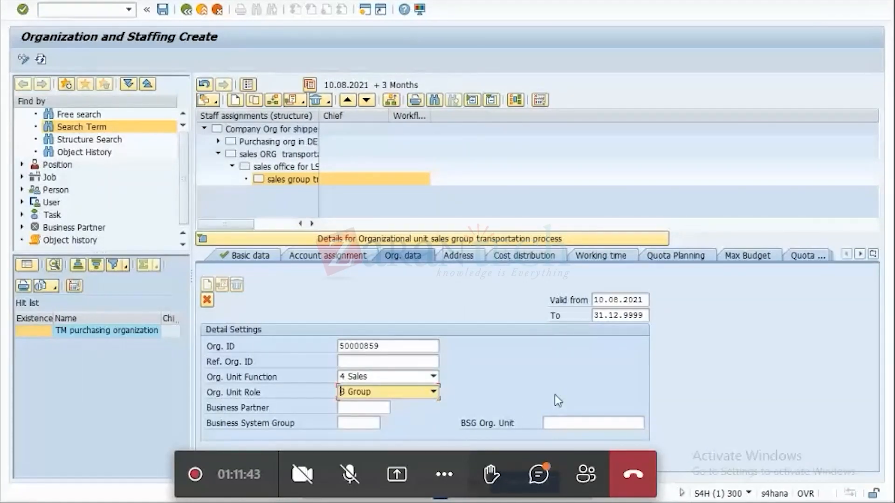
Open the Sales Groups overview in the second SAP session and look up the available sales group codes for the BSG Org. Unit.
{"action": "left_click", "coordinate": [564, 423]}
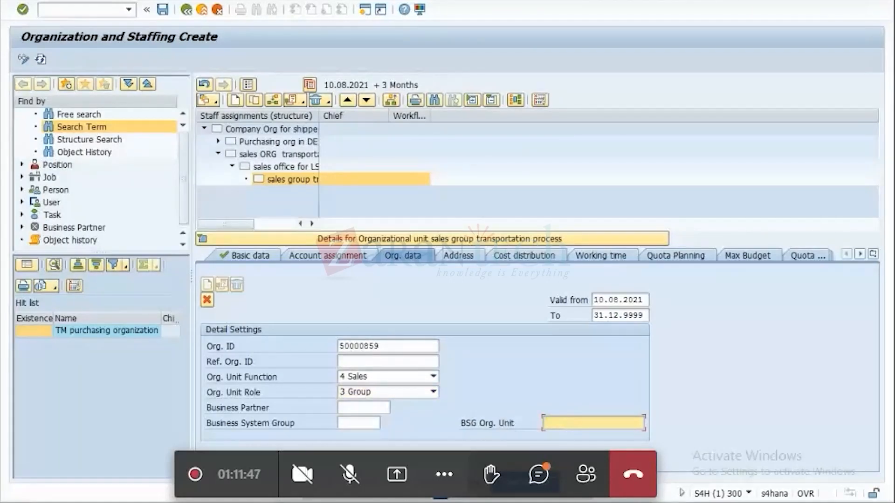
{"action": "mouse_move", "coordinate": [667, 502]}
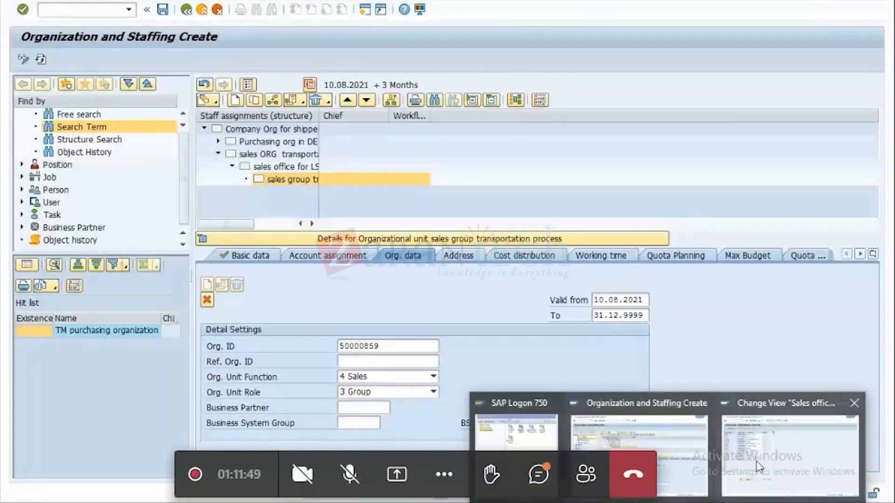
{"action": "left_click", "coordinate": [790, 434]}
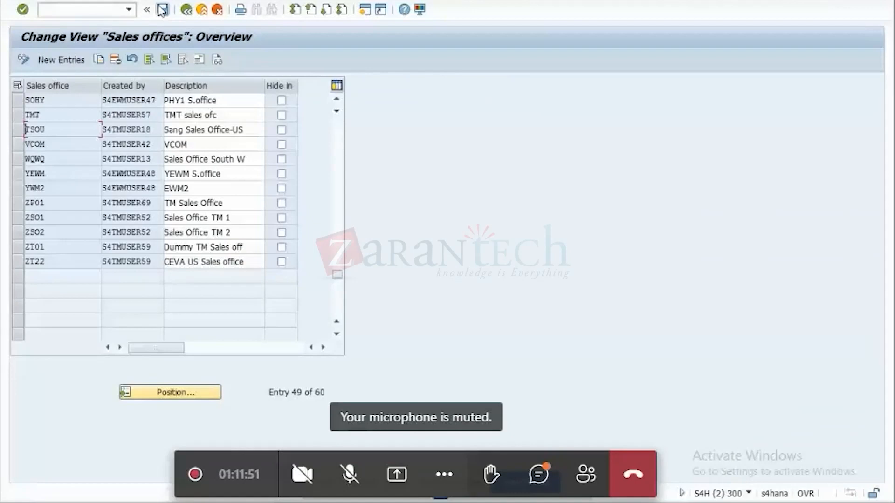
{"action": "left_click", "coordinate": [186, 9]}
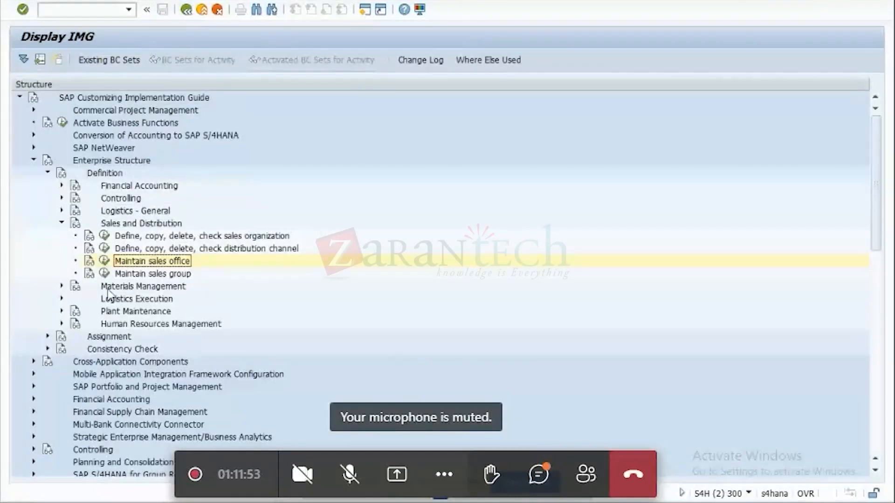
{"action": "left_click", "coordinate": [107, 271]}
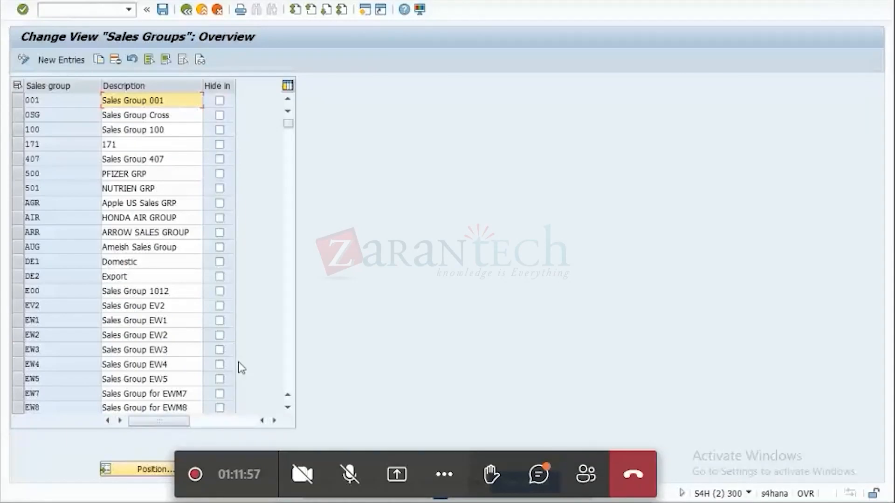
{"action": "scroll", "coordinate": [239, 367], "scroll_direction": "down", "scroll_amount": 10}
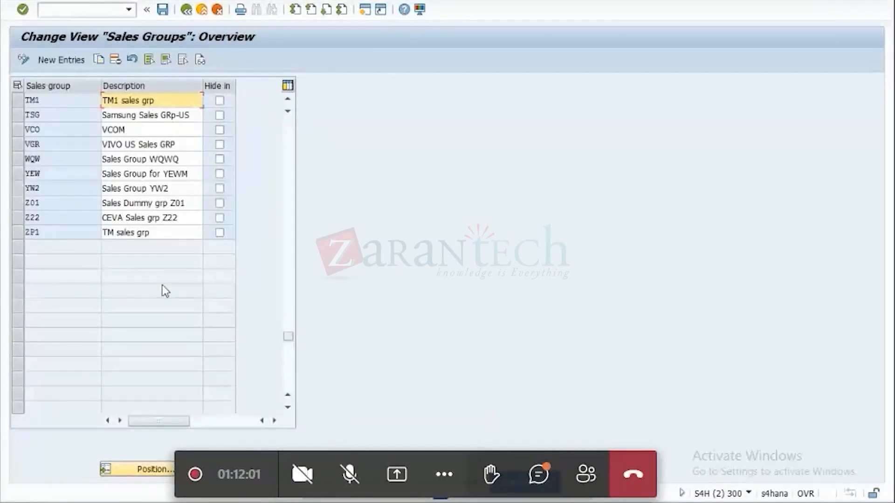
Try to assign VCO as the sales group's BSG Org. Unit.
{"action": "left_click_drag", "start_coordinate": [41, 126], "coordinate": [10, 126]}
{"action": "key", "text": "ctrl+c"}
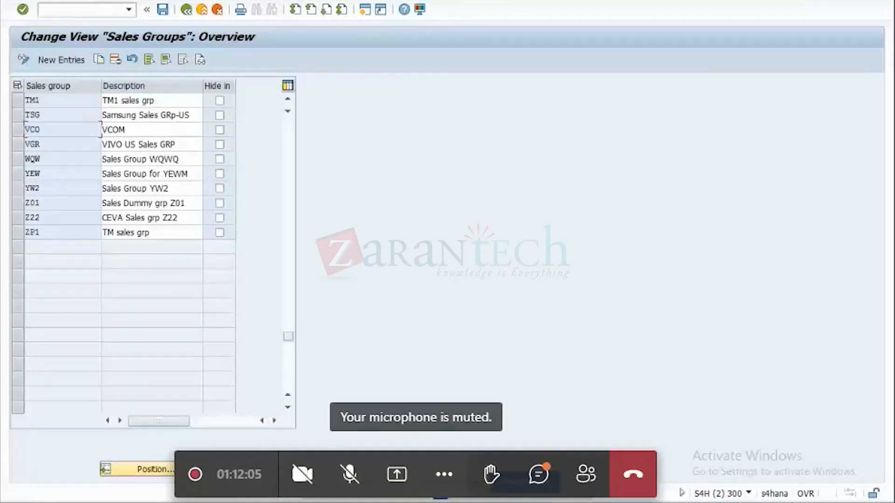
{"action": "mouse_move", "coordinate": [667, 502]}
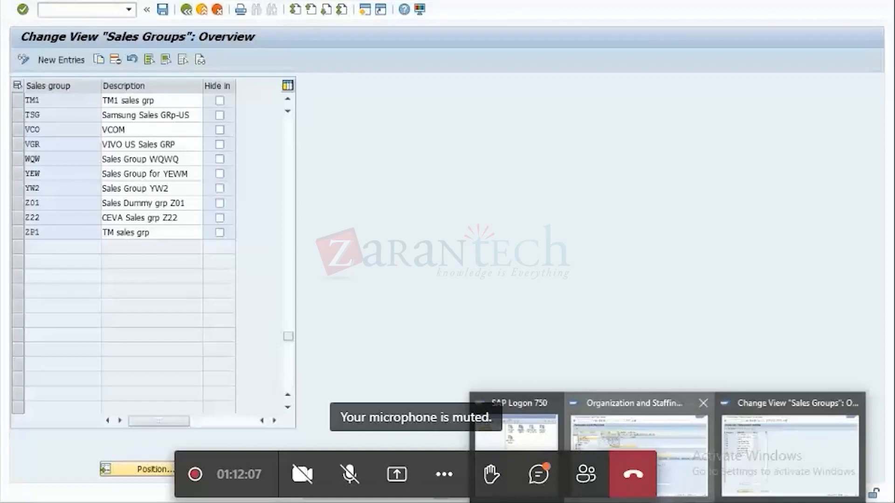
{"action": "left_click", "coordinate": [580, 420]}
{"action": "key", "text": "ctrl+v"}
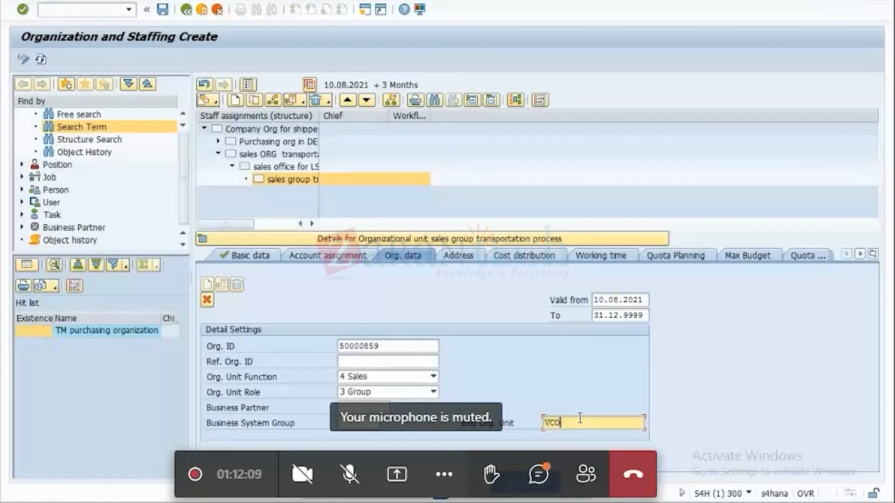
{"action": "key", "text": "Return"}
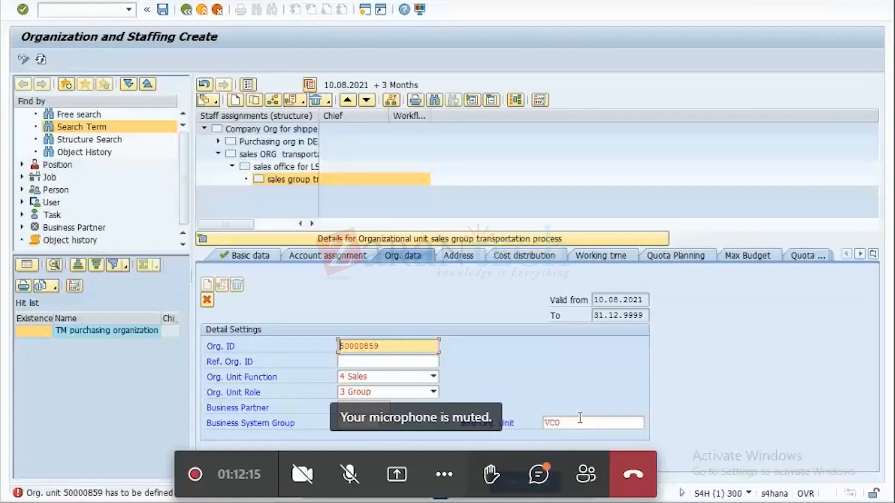
Try to assign TSG, copied from the Sales Groups overview in the other session, as the sales group's BSG Org. Unit.
{"action": "key", "text": "alt+Tab"}
{"action": "left_click_drag", "start_coordinate": [42, 117], "coordinate": [19, 120]}
{"action": "key", "text": "ctrl+c"}
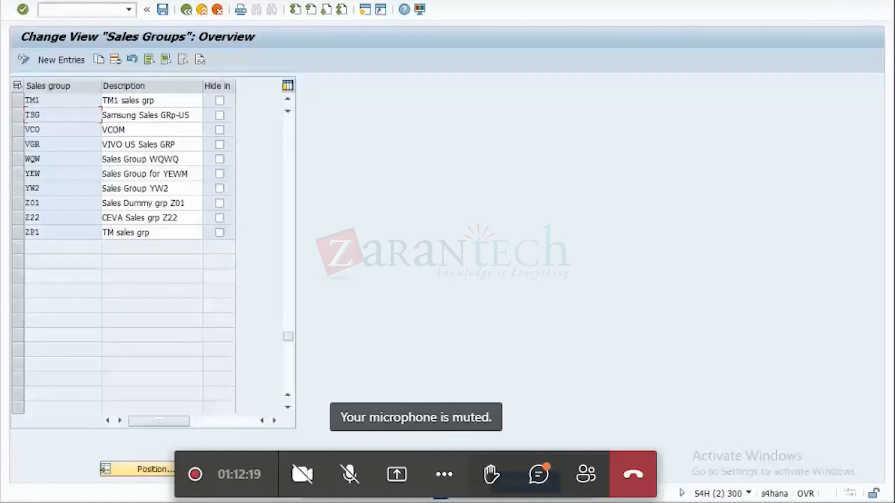
{"action": "key", "text": "alt+Tab"}
{"action": "double_click", "coordinate": [567, 425]}
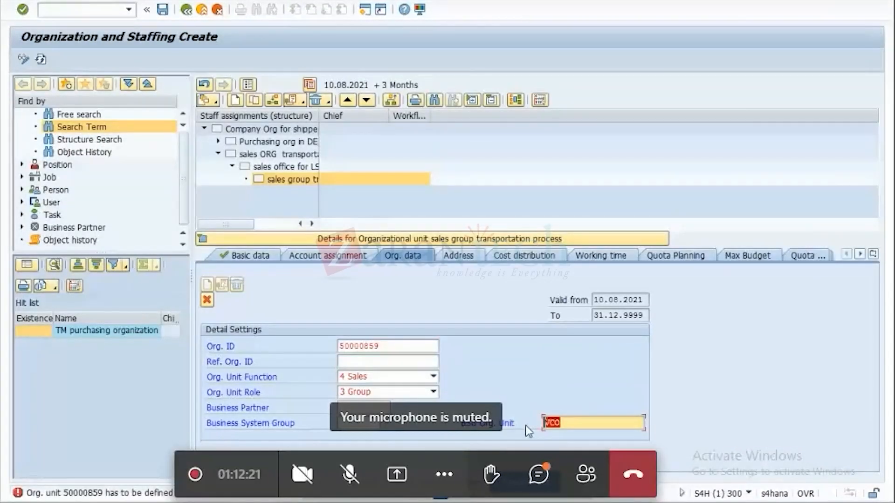
{"action": "key", "text": "ctrl+v"}
{"action": "key", "text": "Return"}
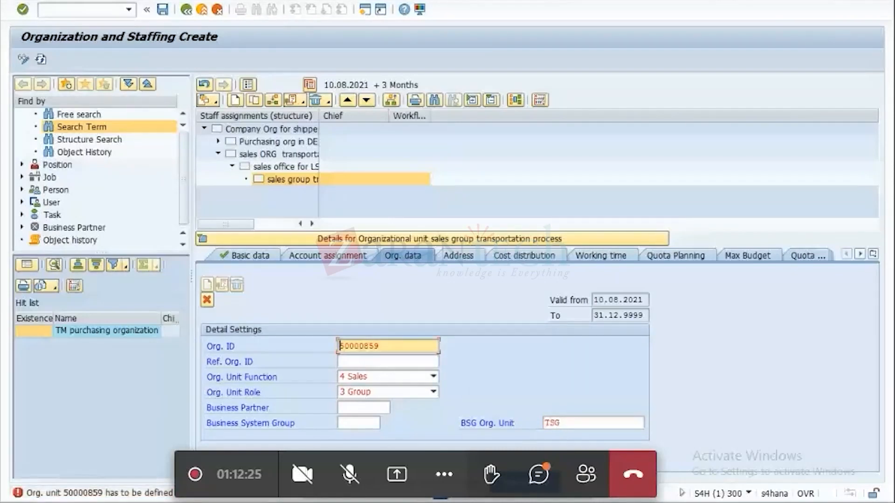
Try to assign TM1 from the Sales Groups overview as the BSG Org. Unit, with S4H as the Business System Group.
{"action": "mouse_move", "coordinate": [684, 495]}
{"action": "left_click", "coordinate": [783, 452]}
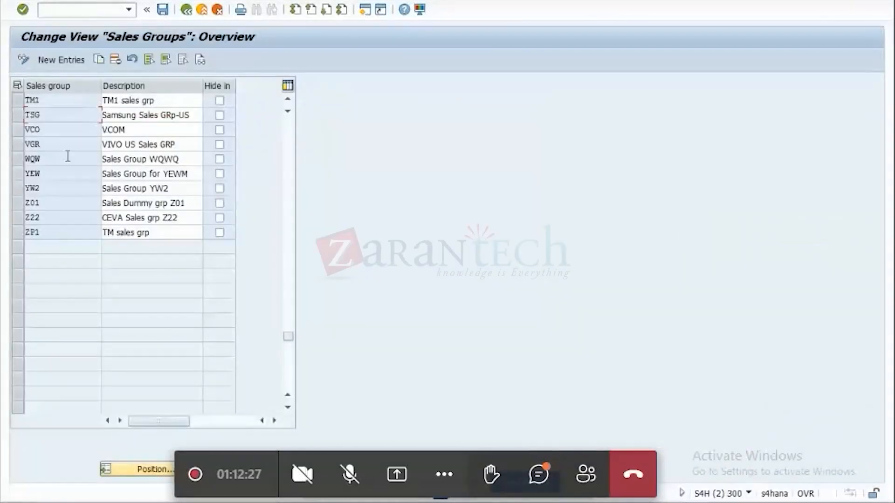
{"action": "left_click", "coordinate": [41, 99]}
{"action": "left_click", "coordinate": [641, 434]}
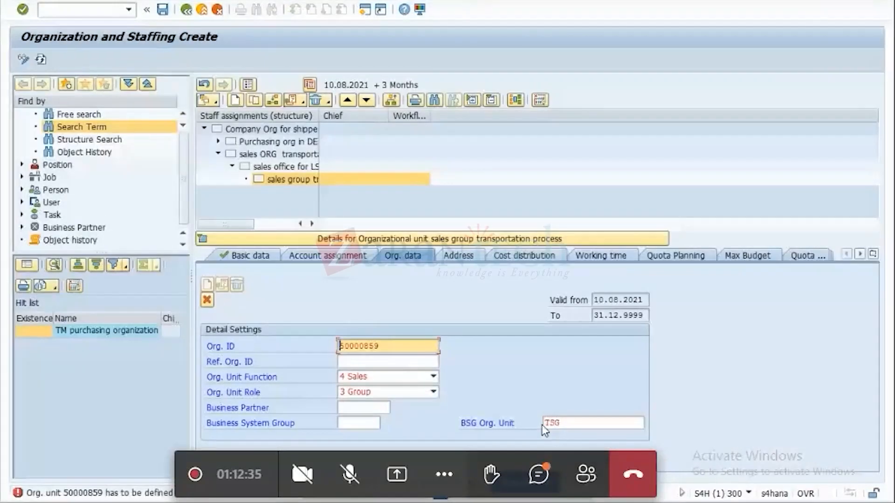
{"action": "left_click", "coordinate": [545, 423]}
{"action": "key", "text": "ctrl+v"}
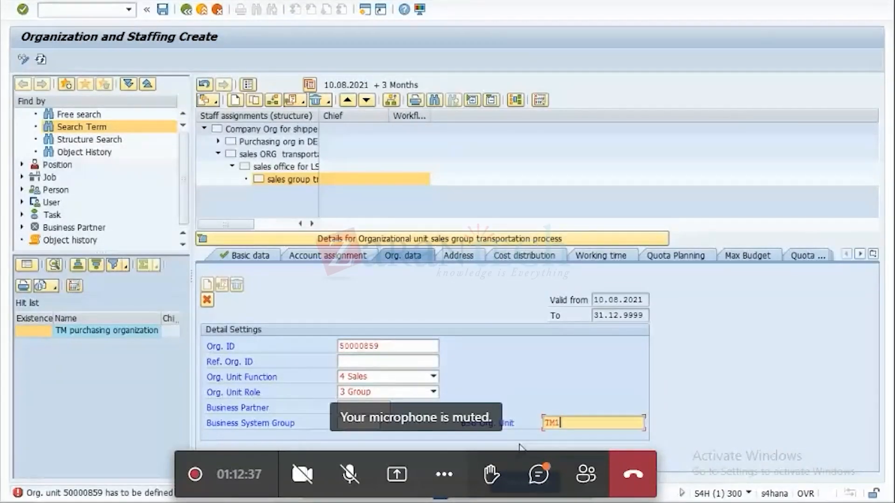
{"action": "left_click", "coordinate": [354, 420]}
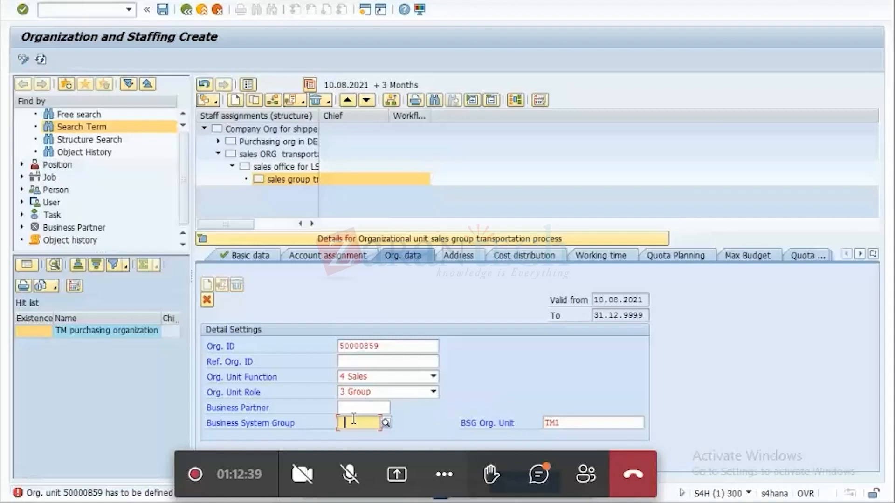
{"action": "left_click", "coordinate": [356, 436]}
{"action": "key", "text": "Return"}
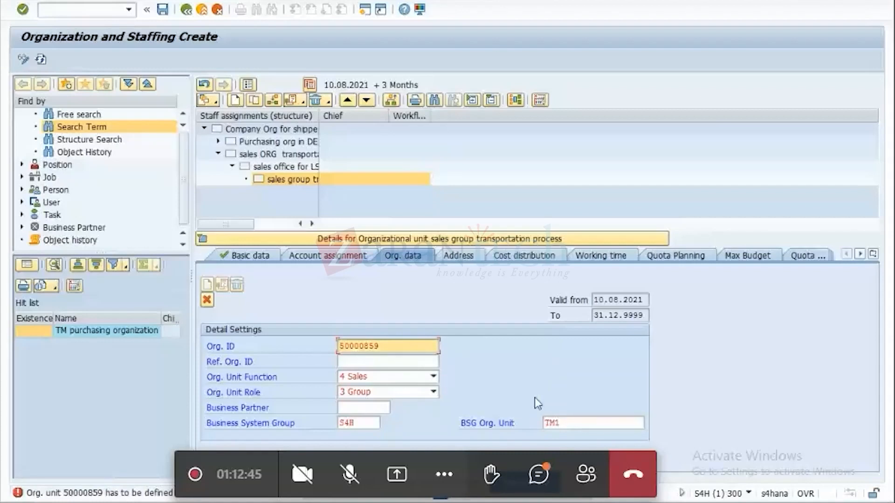
Clear the BSG Org. Unit and try VGR from the Sales Groups overview instead.
{"action": "left_click_drag", "start_coordinate": [580, 424], "coordinate": [501, 426]}
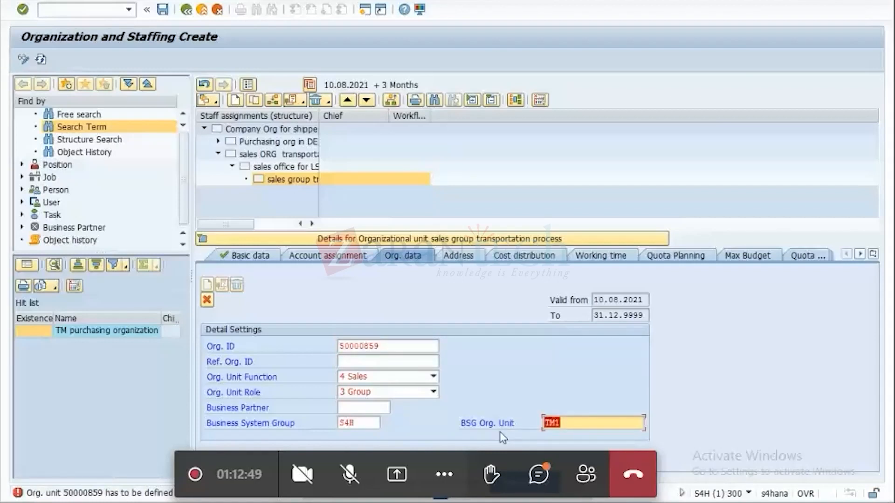
{"action": "key", "text": "Delete"}
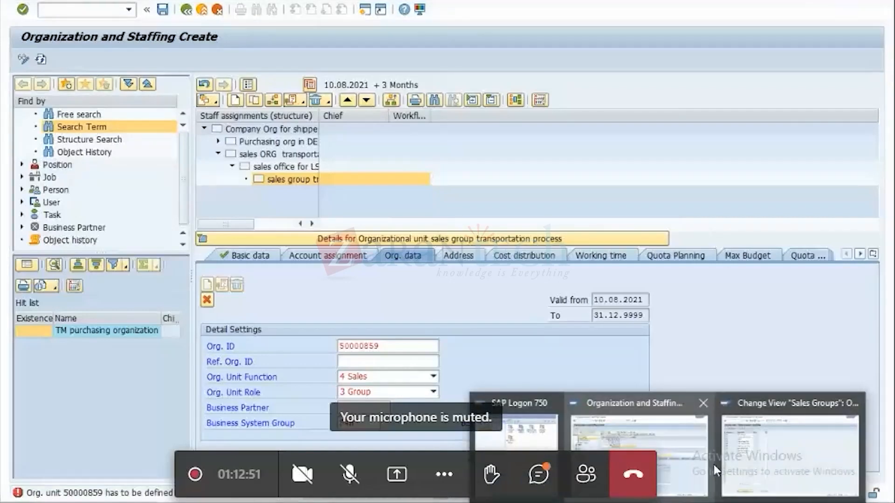
{"action": "left_click", "coordinate": [721, 461]}
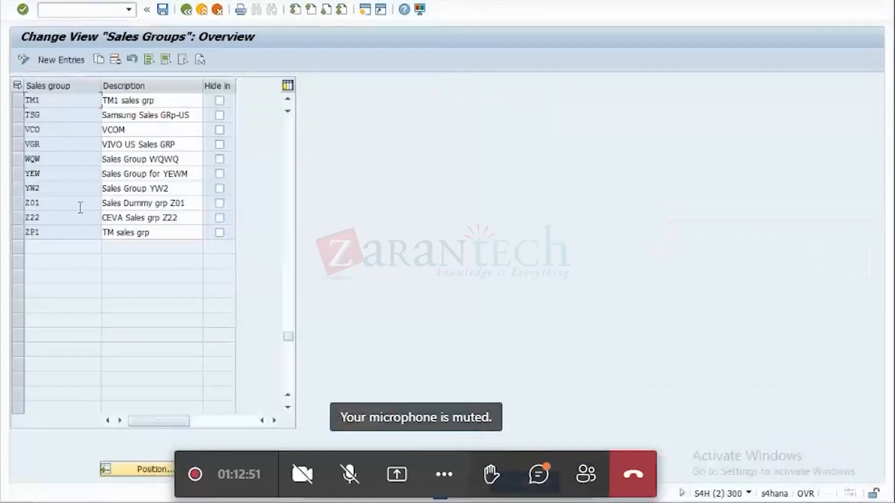
{"action": "double_click", "coordinate": [43, 145]}
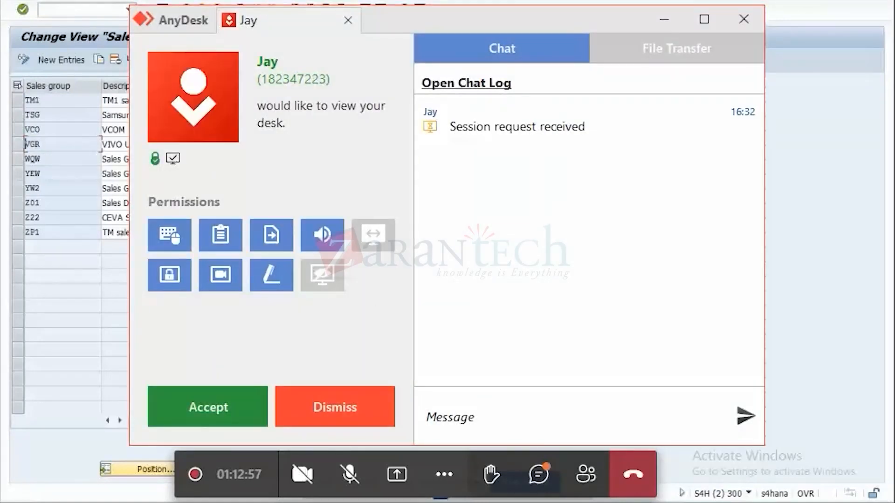
{"action": "mouse_move", "coordinate": [671, 501]}
{"action": "left_click", "coordinate": [568, 438]}
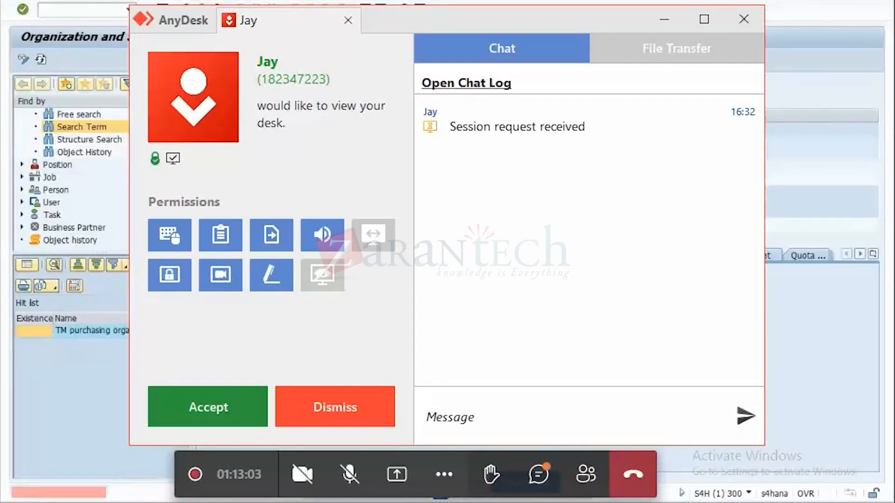
Accept the incoming AnyDesk session request and minimize the AnyDesk window.
{"action": "left_click", "coordinate": [193, 412]}
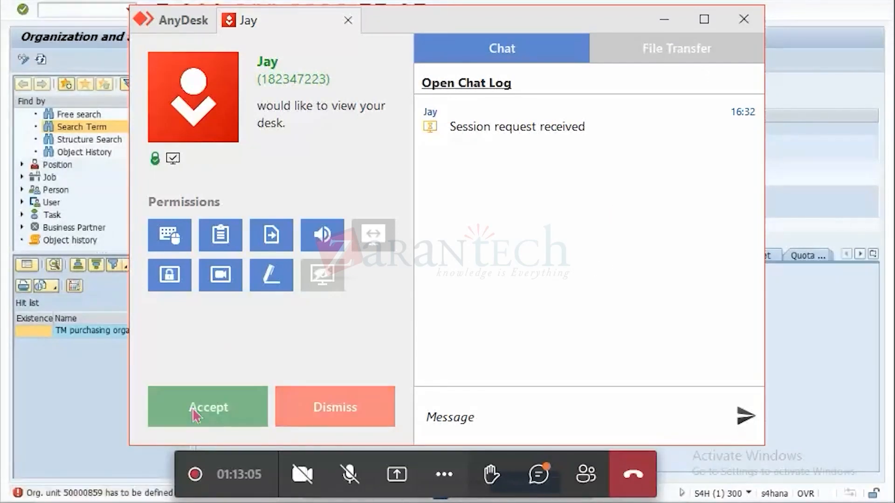
{"action": "left_click", "coordinate": [655, 20]}
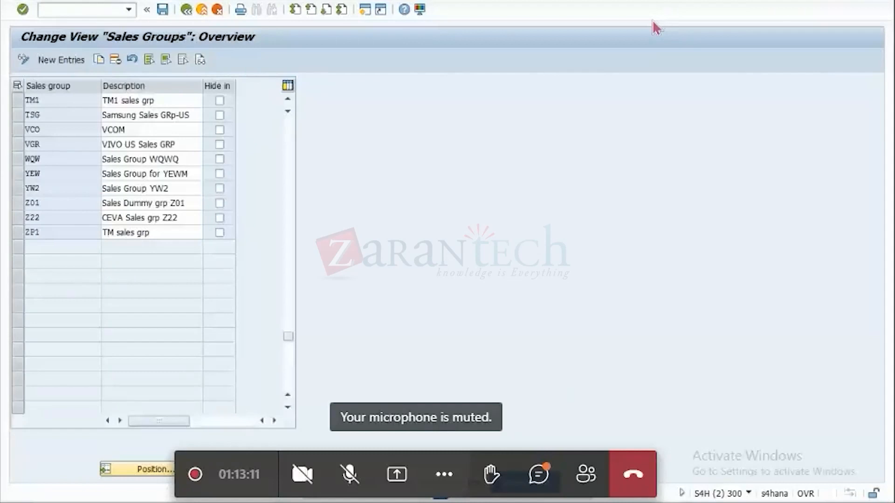
Return to the Organization and Staffing session and try Z01 as the sales group's BSG Org. Unit.
{"action": "mouse_move", "coordinate": [648, 500]}
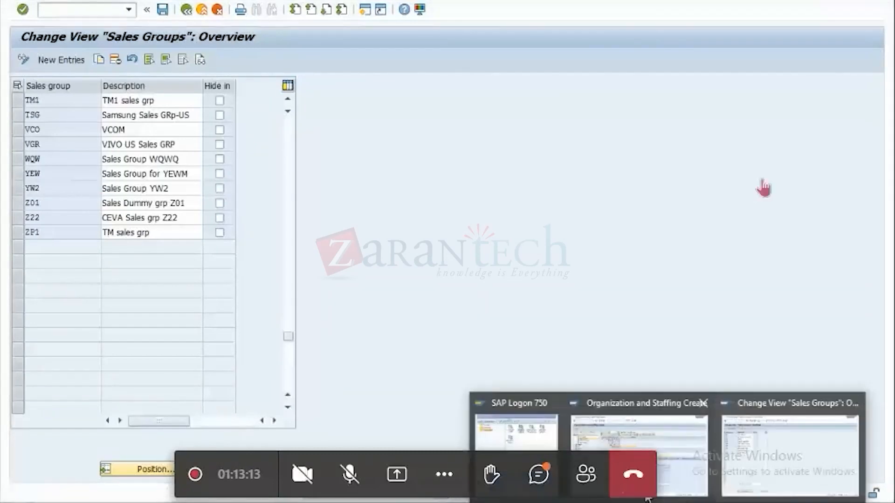
{"action": "left_click", "coordinate": [648, 498]}
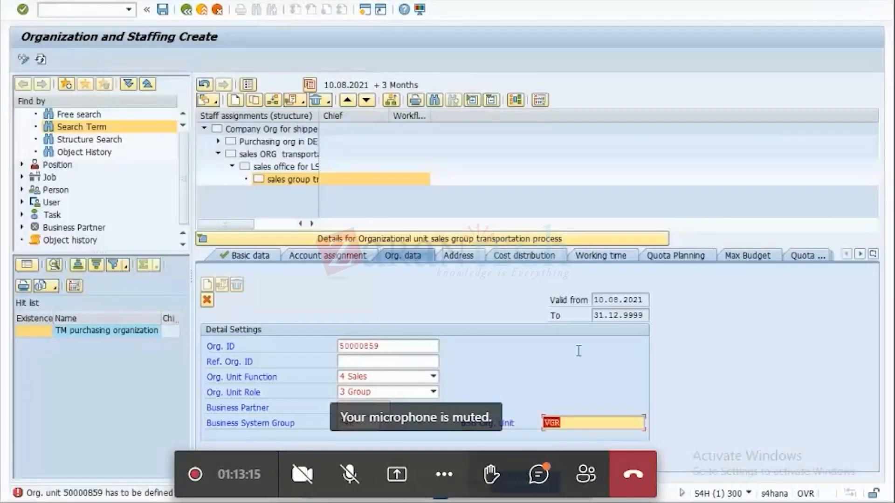
{"action": "type", "text": "Z01"}
{"action": "key", "text": "Return"}
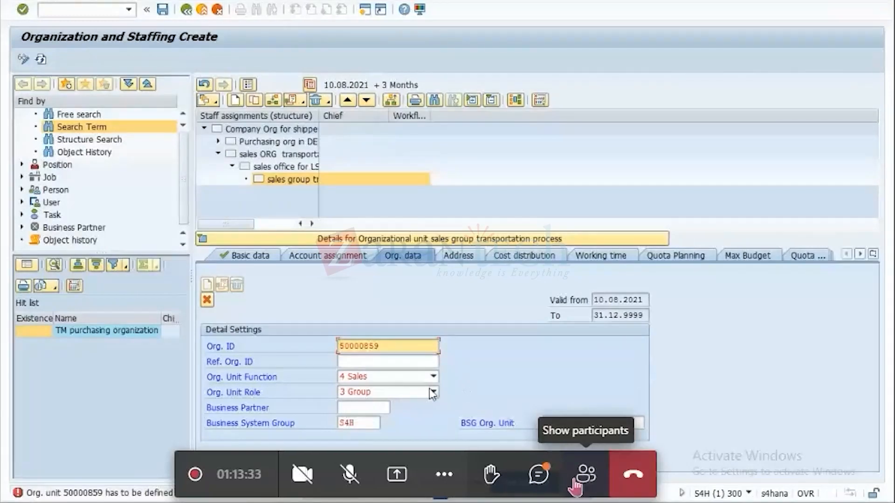
Copy the sales group code TGR from the Sales Groups overview and return to the organization session.
{"action": "left_click_drag", "start_coordinate": [575, 485], "coordinate": [718, 486]}
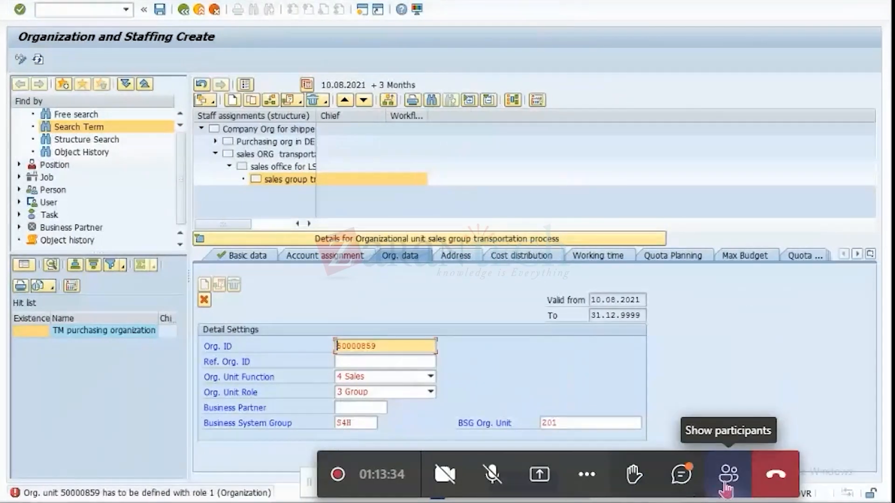
{"action": "left_click", "coordinate": [788, 436]}
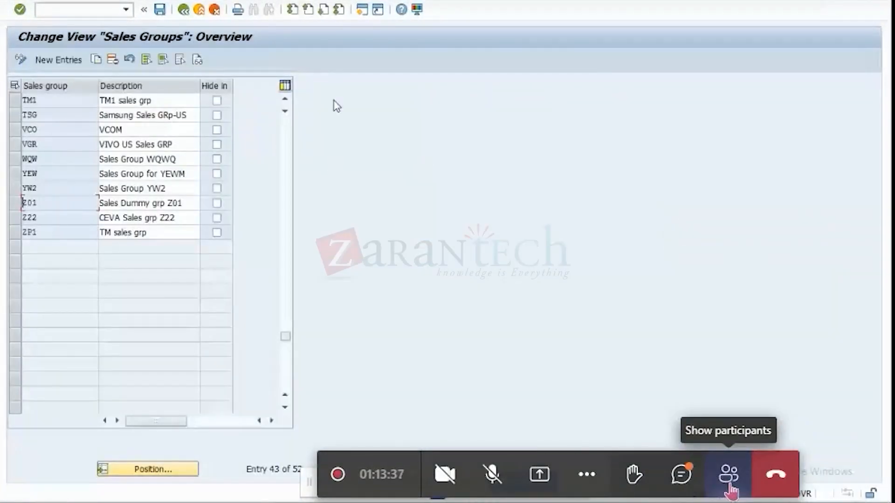
{"action": "double_click", "coordinate": [286, 99]}
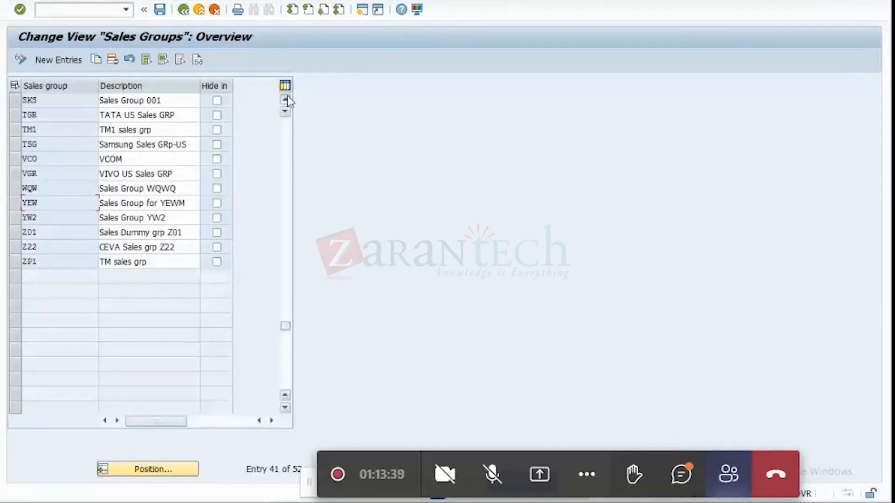
{"action": "left_click", "coordinate": [285, 99]}
{"action": "double_click", "coordinate": [47, 129]}
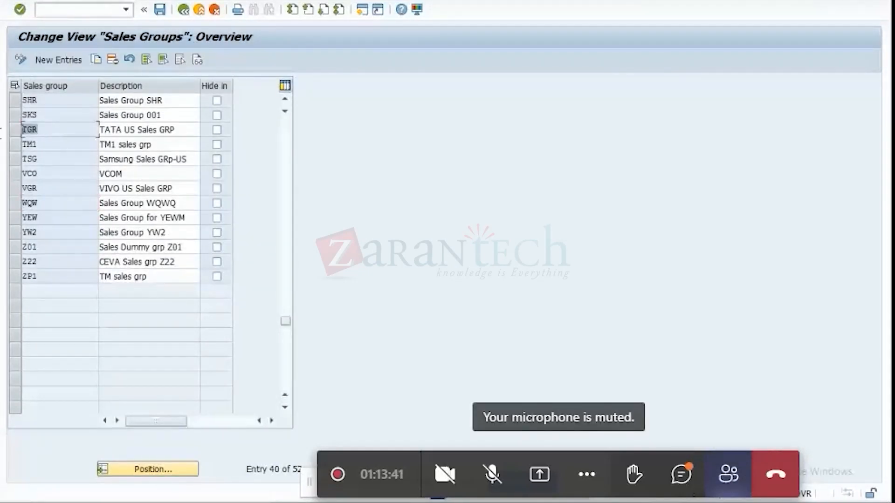
{"action": "key", "text": "ctrl+c"}
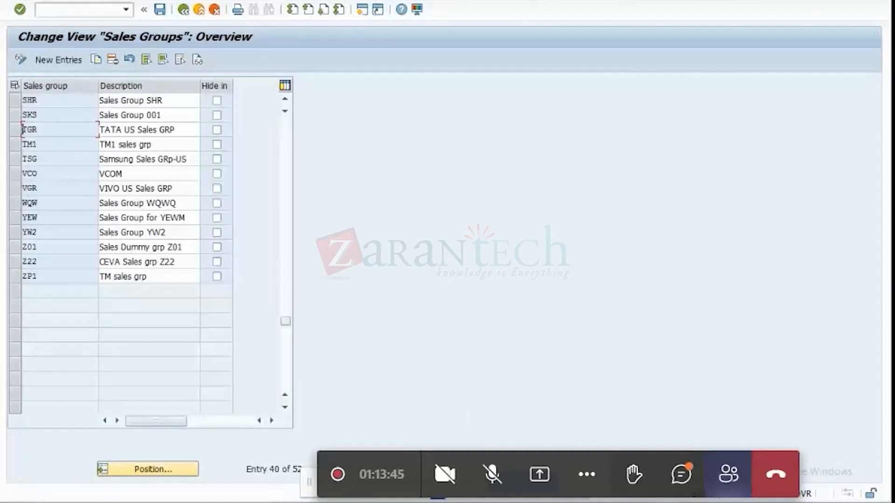
{"action": "key", "text": "alt+Tab"}
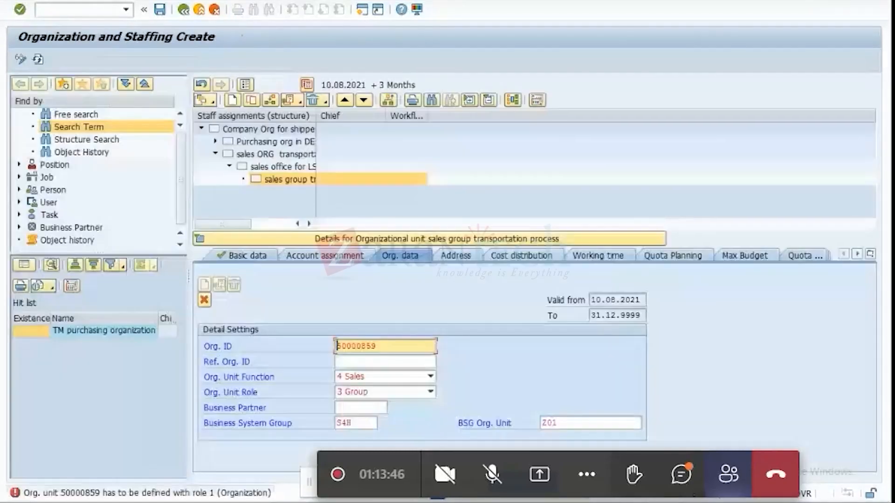
Try TGR as the sales group's BSG Org. Unit, keeping function 4 Sales and role 3 Group.
{"action": "left_click", "coordinate": [429, 377]}
{"action": "left_click", "coordinate": [430, 392]}
{"action": "left_click", "coordinate": [430, 392]}
{"action": "left_click", "coordinate": [389, 427]}
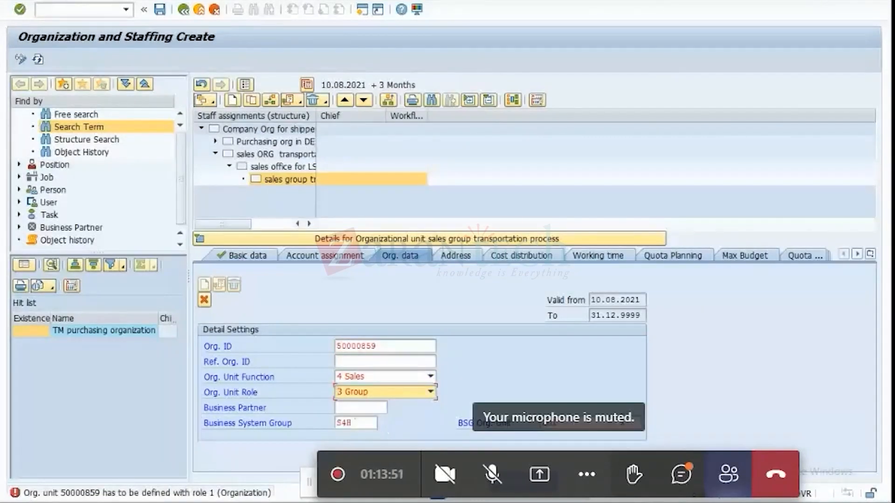
{"action": "double_click", "coordinate": [581, 424]}
{"action": "type", "text": "TGR"}
{"action": "key", "text": "Return"}
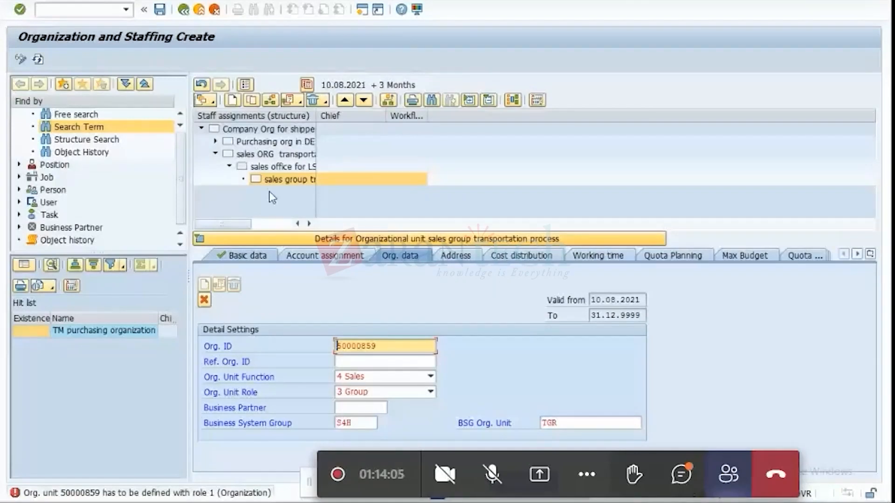
Leave the sales group entry and restart transaction PPOCE with a root organizational object valid from 10.08.2021 to 31.12.9999.
{"action": "double_click", "coordinate": [278, 156]}
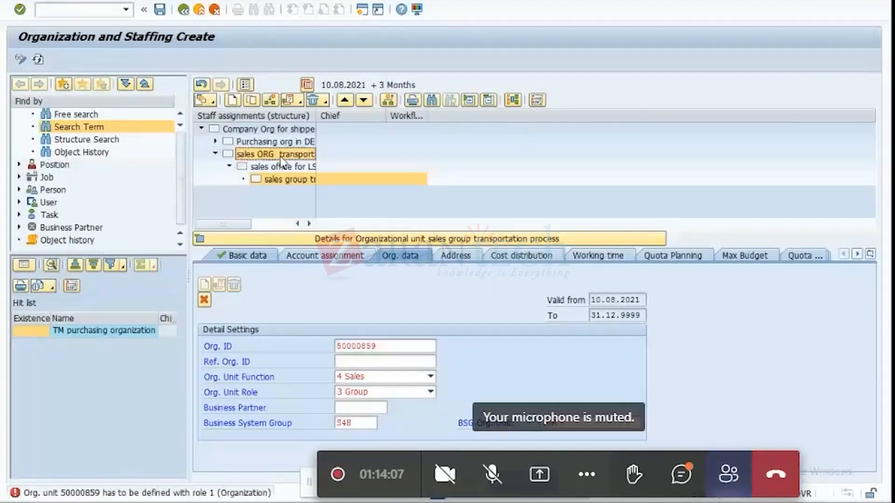
{"action": "left_click", "coordinate": [191, 9]}
{"action": "left_click", "coordinate": [185, 230]}
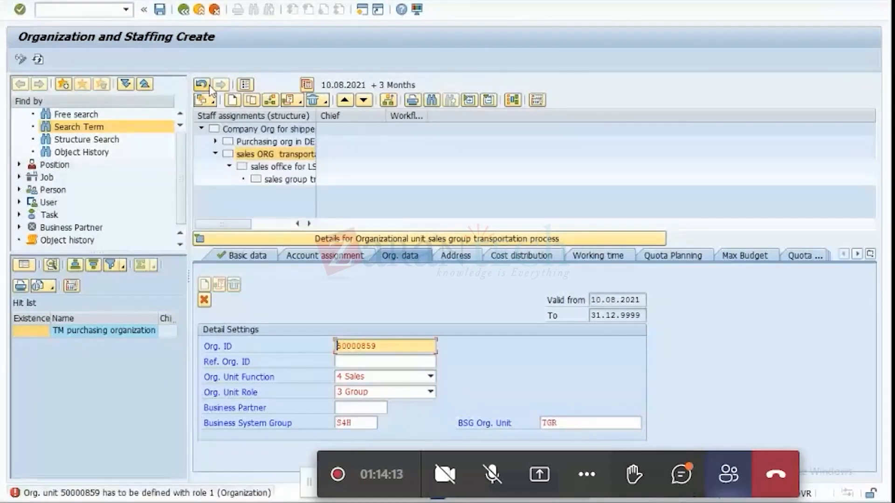
{"action": "left_click", "coordinate": [214, 9]}
{"action": "type", "text": "PPOCE"}
{"action": "key", "text": "Return"}
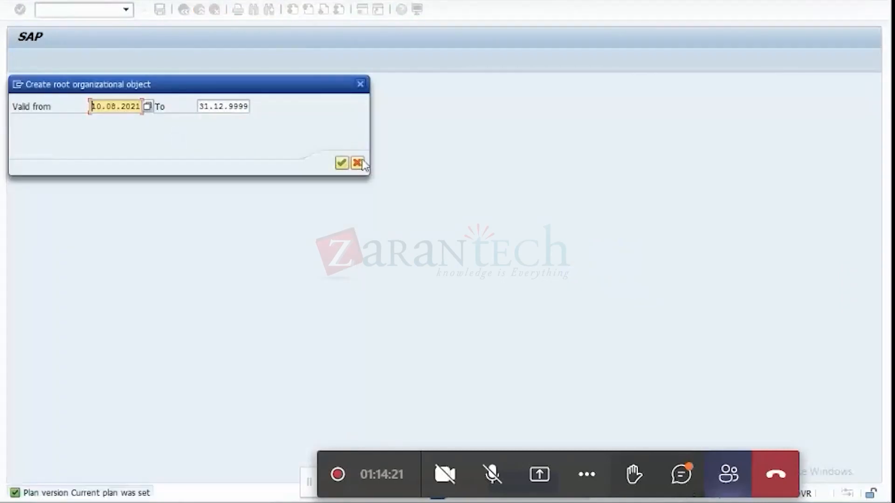
{"action": "left_click", "coordinate": [347, 163]}
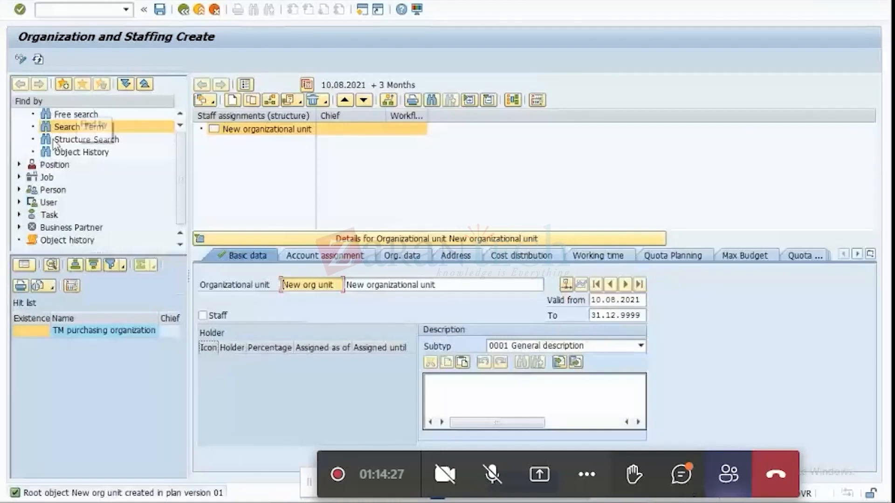
Search for the sales organization by its ID 50000857, copied from cell B4 of the Excel sheet.
{"action": "left_click", "coordinate": [66, 127]}
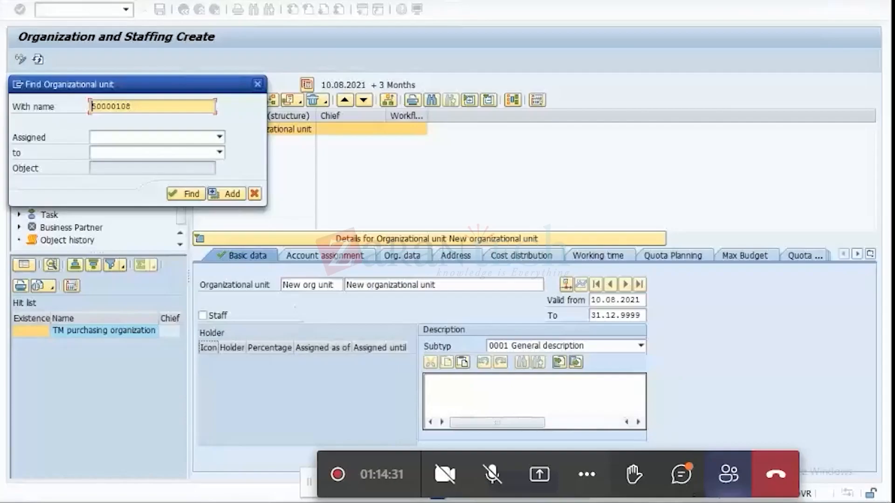
{"action": "key", "text": "alt+Tab"}
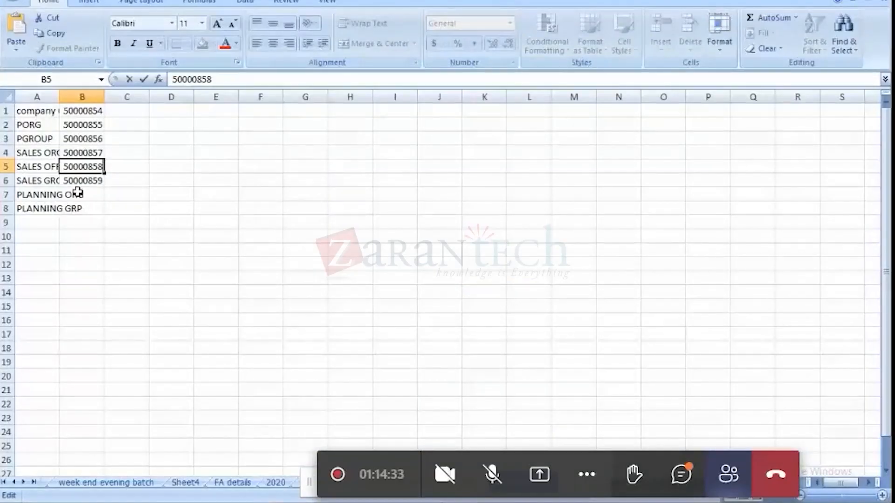
{"action": "left_click", "coordinate": [95, 153]}
{"action": "key", "text": "ctrl+c"}
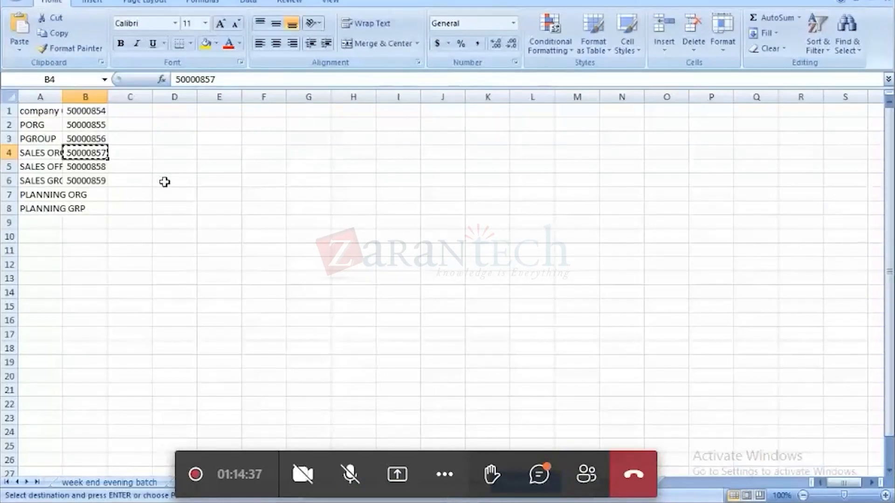
{"action": "key", "text": "alt+Tab"}
{"action": "left_click", "coordinate": [153, 104]}
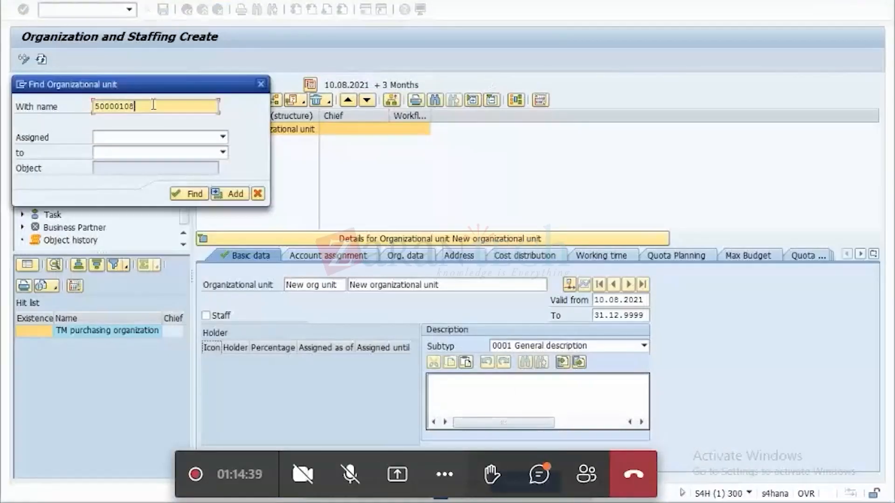
{"action": "left_click_drag", "start_coordinate": [153, 104], "coordinate": [95, 126]}
{"action": "key", "text": "ctrl+v"}
{"action": "left_click", "coordinate": [190, 193]}
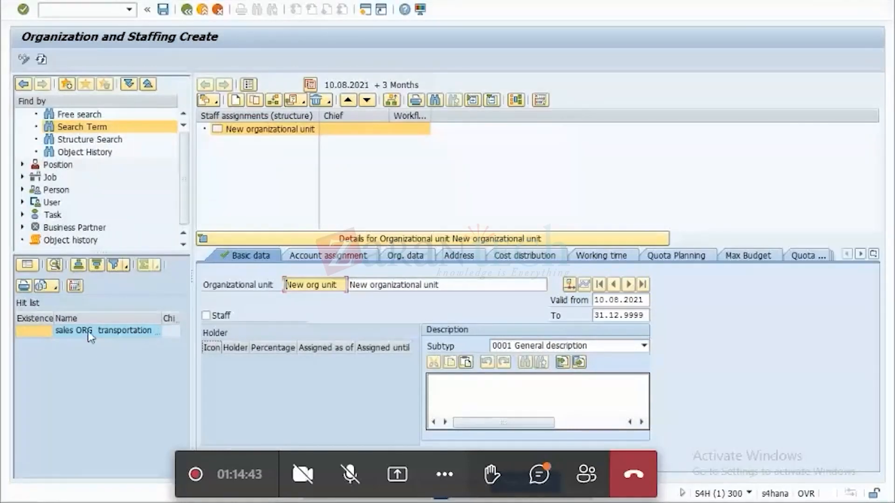
Open the found sales ORG transportation process in the structure and show its org. data.
{"action": "left_click", "coordinate": [91, 335]}
{"action": "double_click", "coordinate": [91, 335]}
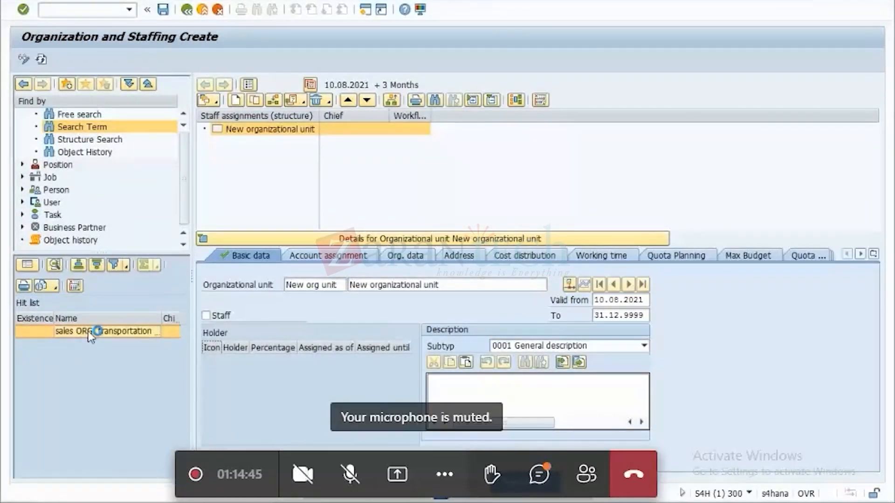
{"action": "left_click", "coordinate": [419, 257]}
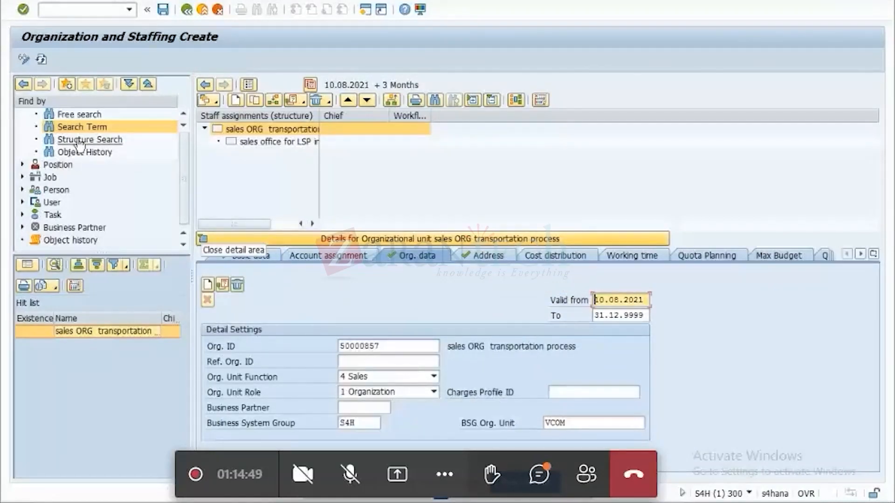
Set the sales office for LSP in DE to function 4 Sales and role 2 Office, and save under customizing request S4HK900052.
{"action": "left_click", "coordinate": [282, 141]}
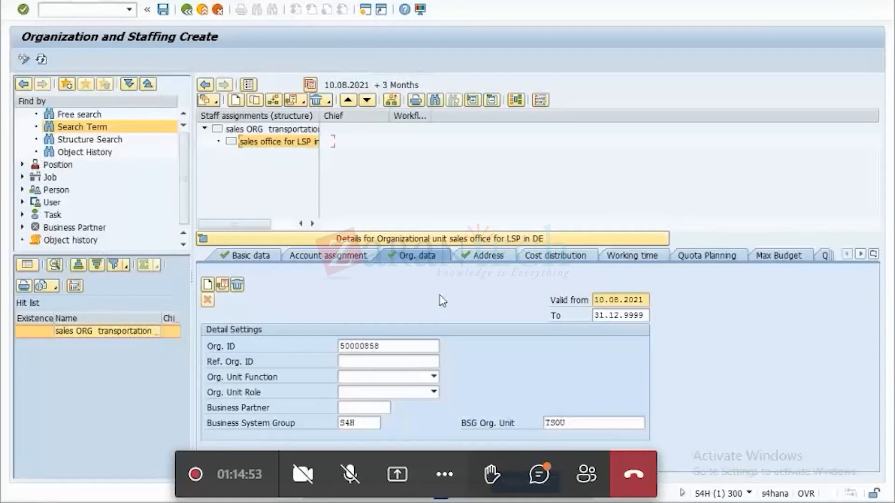
{"action": "left_click", "coordinate": [433, 377]}
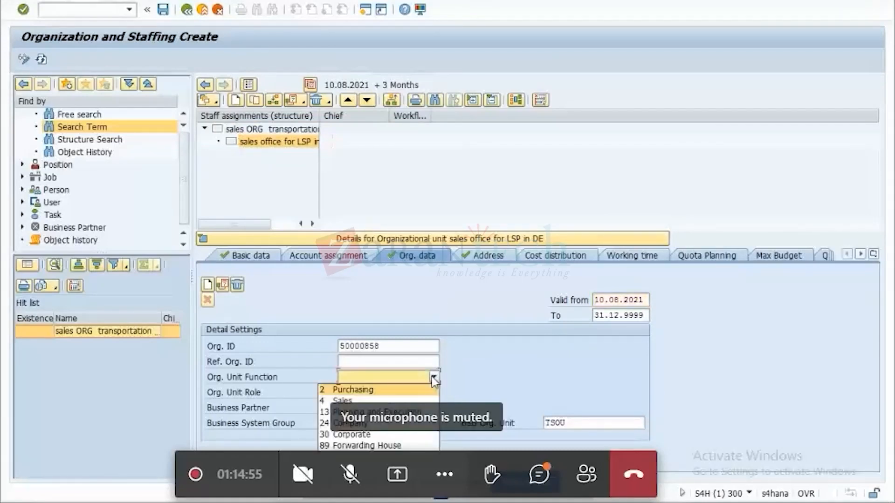
{"action": "left_click", "coordinate": [370, 402]}
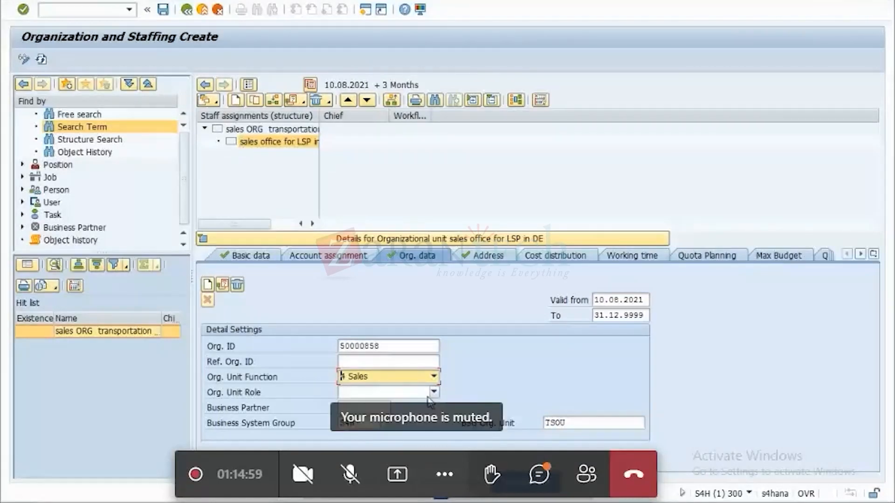
{"action": "left_click", "coordinate": [433, 393]}
{"action": "left_click", "coordinate": [384, 419]}
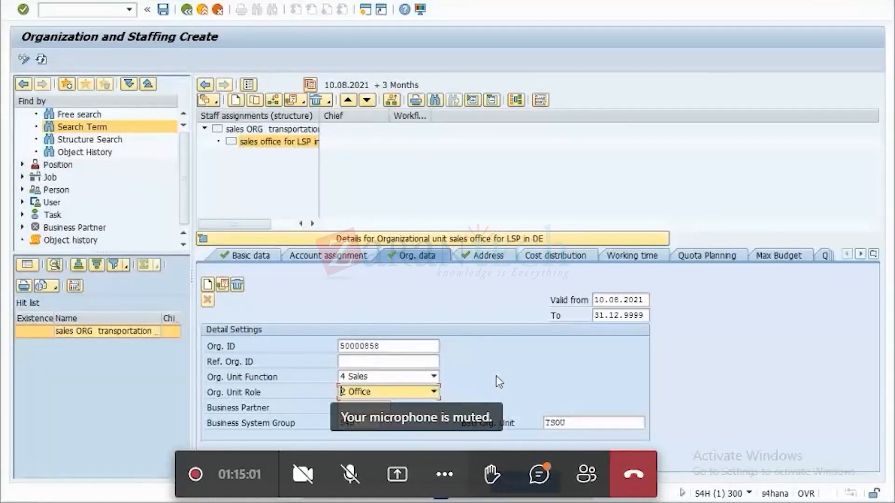
{"action": "key", "text": "Return"}
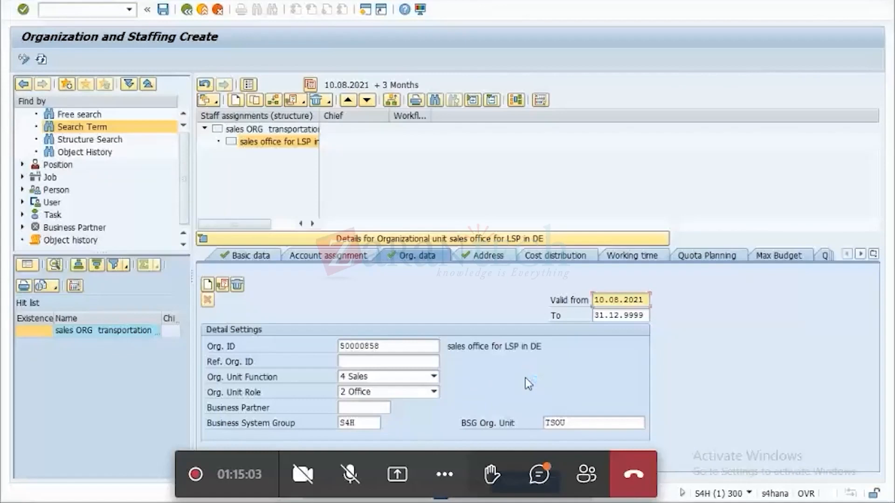
{"action": "left_click", "coordinate": [164, 11]}
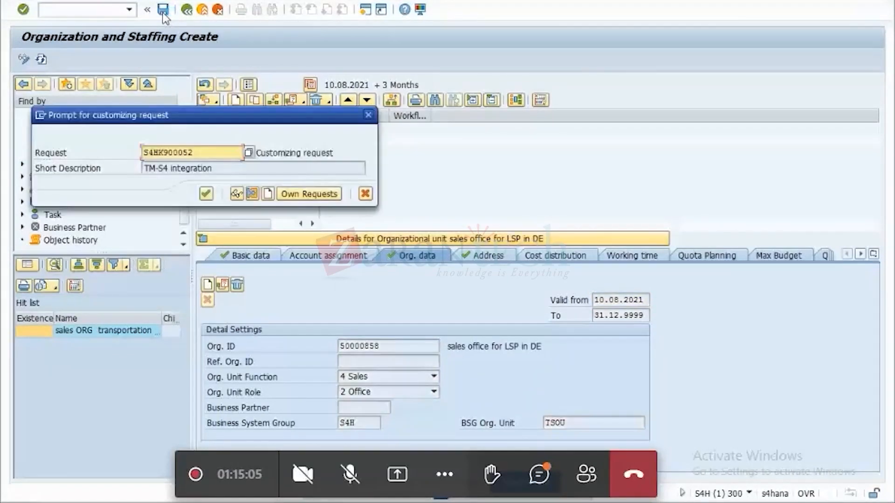
{"action": "key", "text": "Return"}
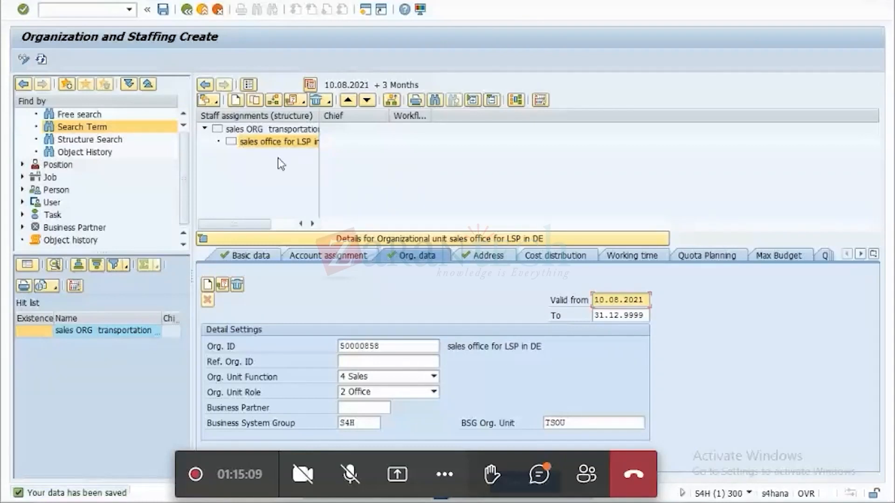
Create an organizational unit DE_TM_Sgrp named sales group transportation process beneath the sales office for LSP in DE.
{"action": "left_click", "coordinate": [239, 145]}
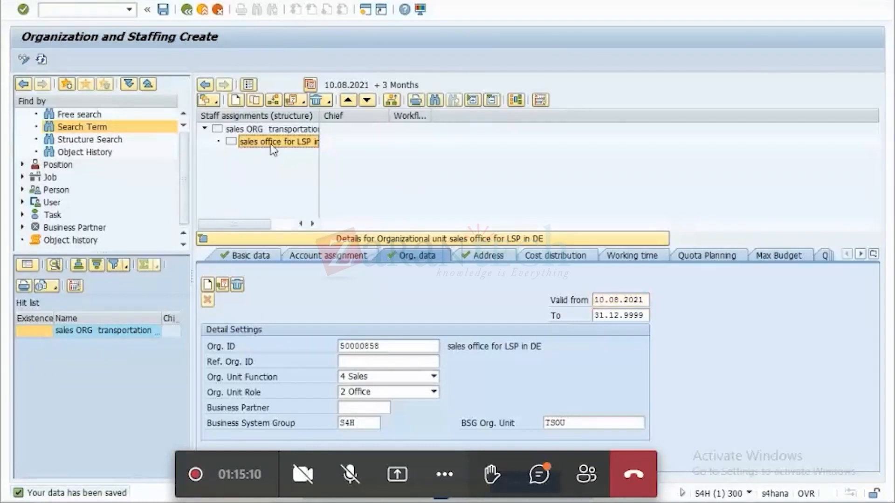
{"action": "left_click", "coordinate": [236, 100]}
{"action": "double_click", "coordinate": [162, 182]}
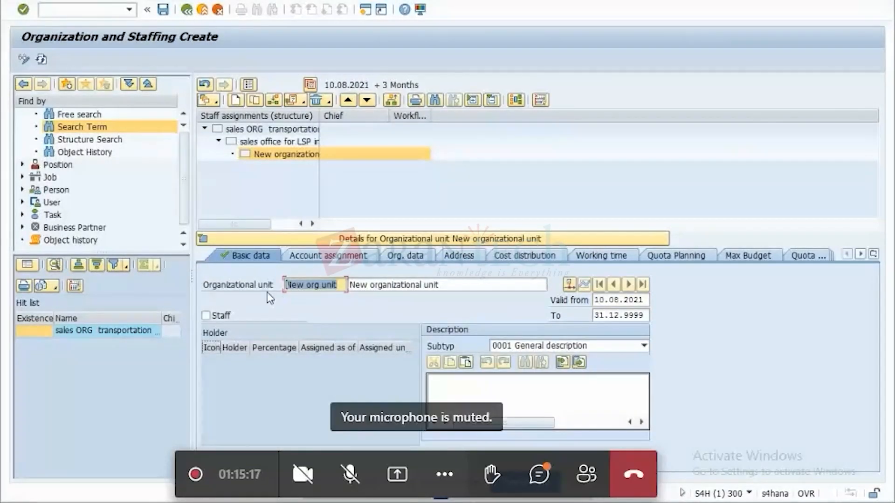
{"action": "key", "text": "BackSpace"}
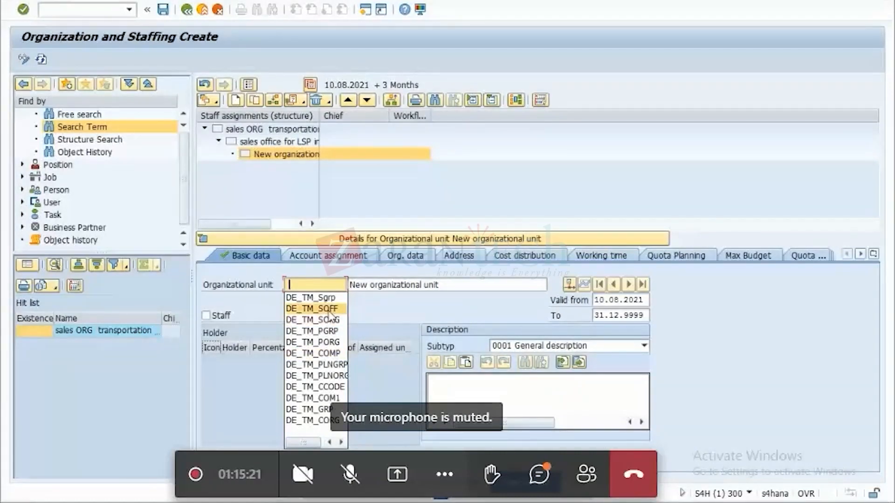
{"action": "left_click", "coordinate": [310, 297]}
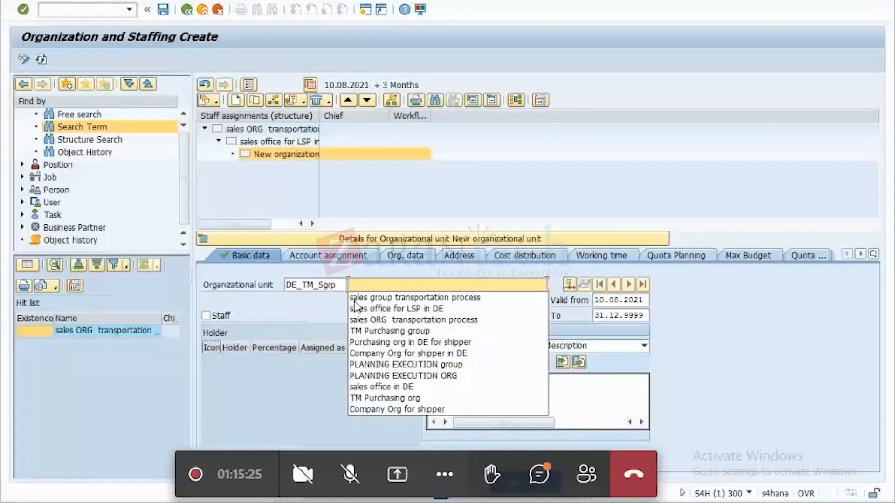
{"action": "left_click", "coordinate": [357, 299]}
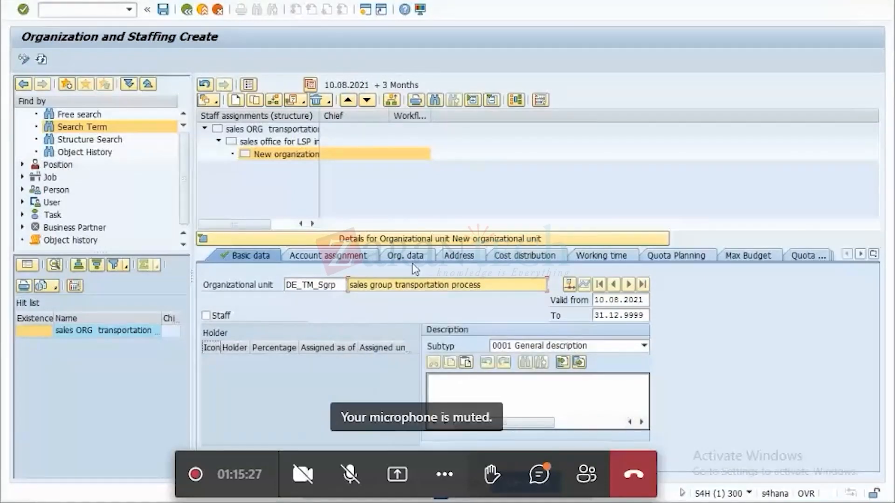
{"action": "key", "text": "Return"}
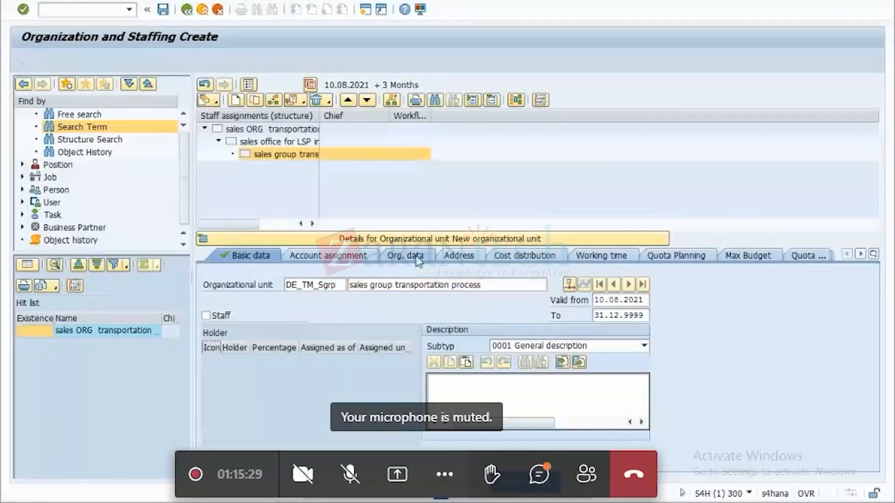
Set the new sales group's org. unit function to 4 Sales, role to 3 Group and BSG Org. Unit to VCO.
{"action": "left_click", "coordinate": [417, 258]}
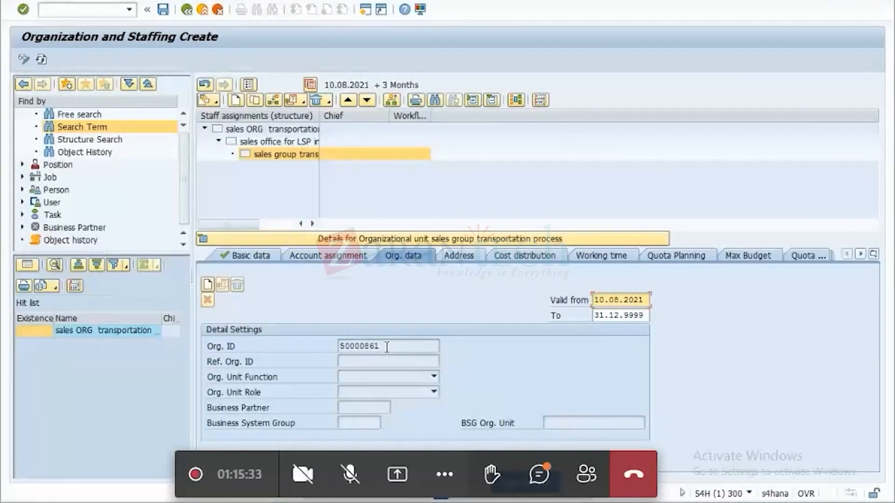
{"action": "left_click", "coordinate": [433, 376]}
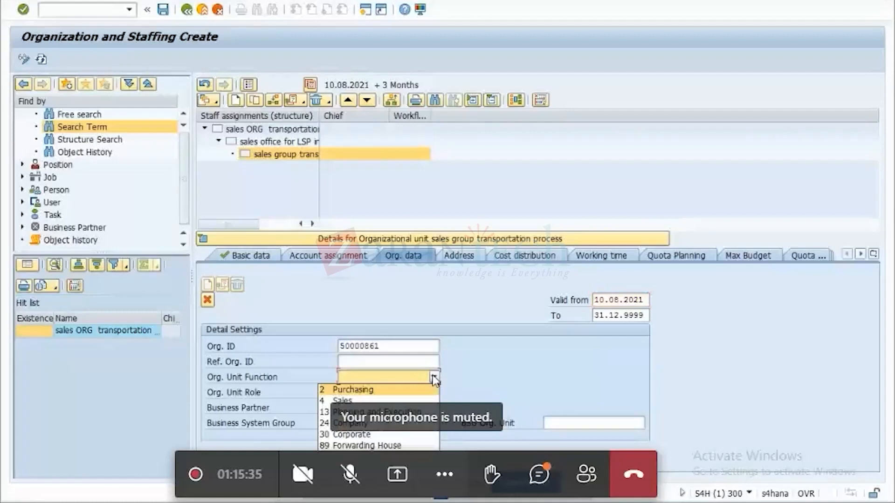
{"action": "left_click", "coordinate": [364, 401]}
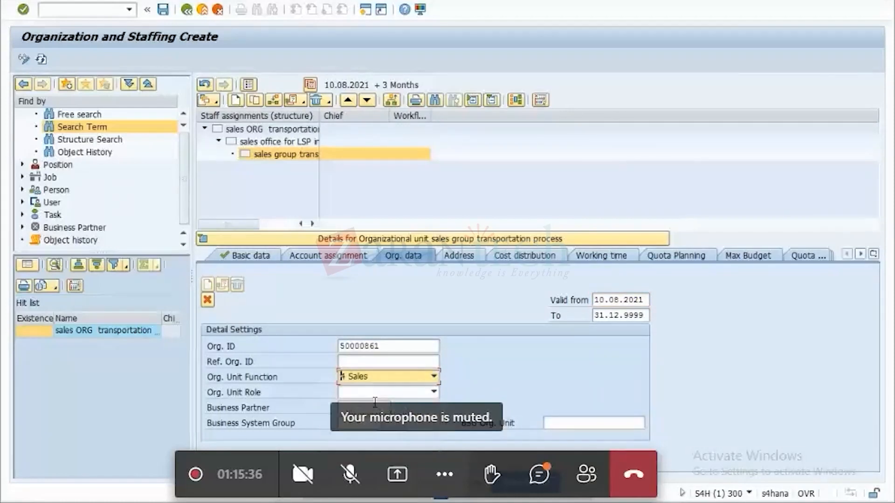
{"action": "left_click", "coordinate": [435, 393]}
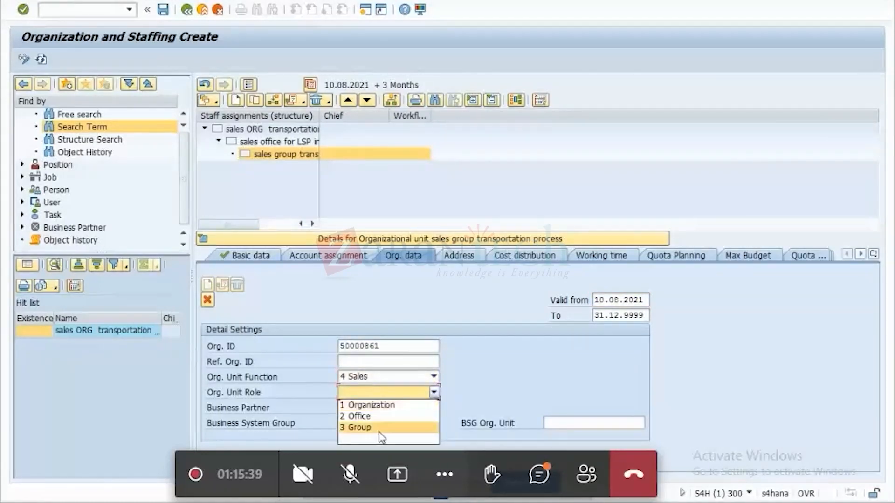
{"action": "left_click", "coordinate": [359, 427]}
{"action": "left_click", "coordinate": [593, 424]}
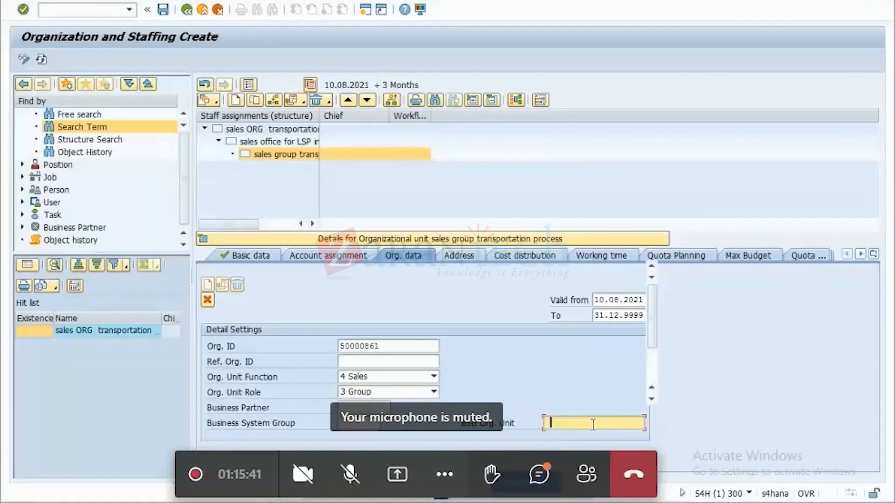
{"action": "left_click", "coordinate": [593, 424]}
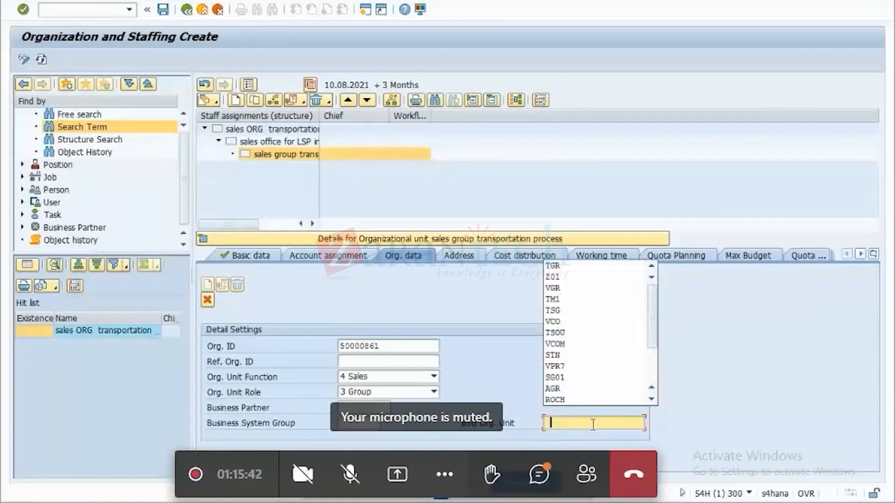
{"action": "left_click", "coordinate": [571, 320]}
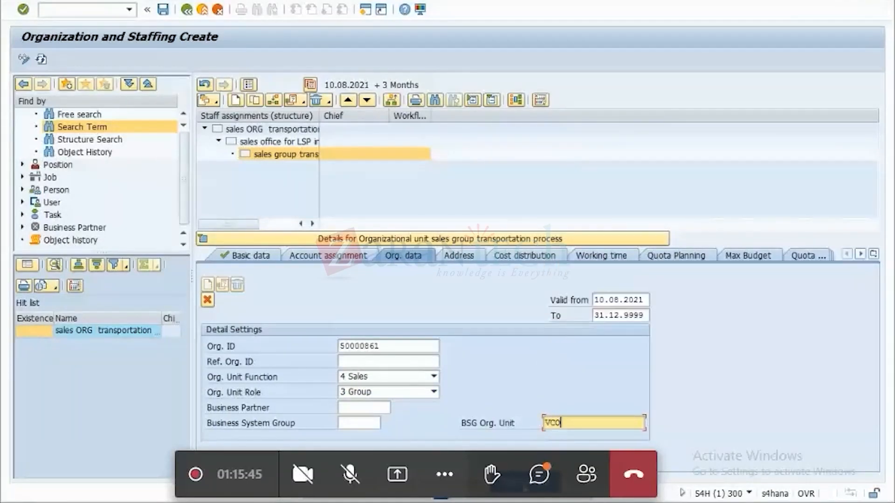
Try sales group code TSG from the Sales Groups overview as the new group's BSG Org. Unit.
{"action": "mouse_move", "coordinate": [670, 502]}
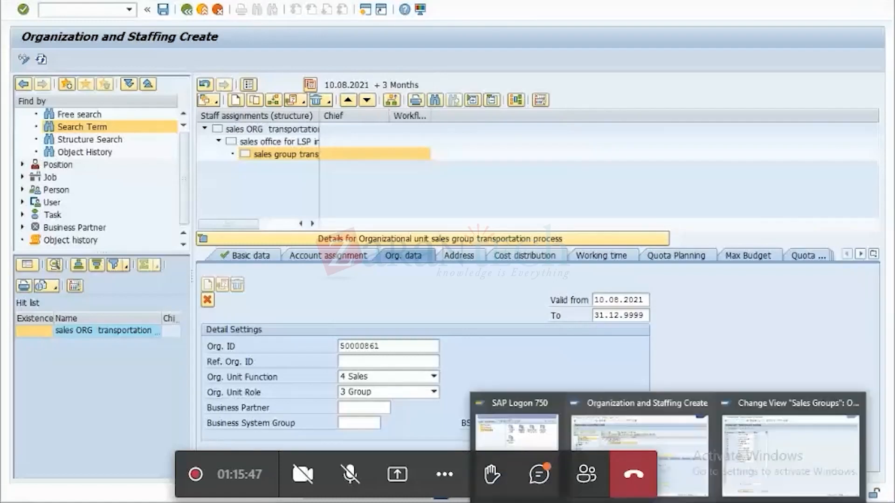
{"action": "left_click", "coordinate": [793, 443]}
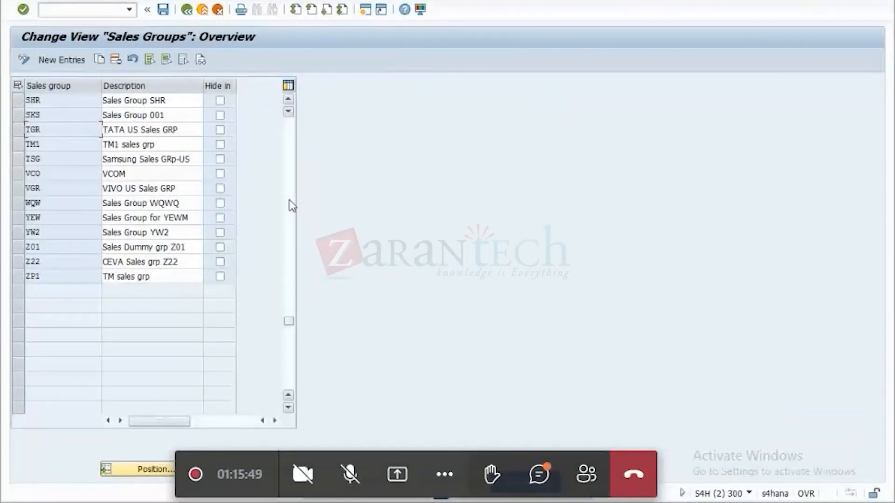
{"action": "left_click", "coordinate": [49, 159]}
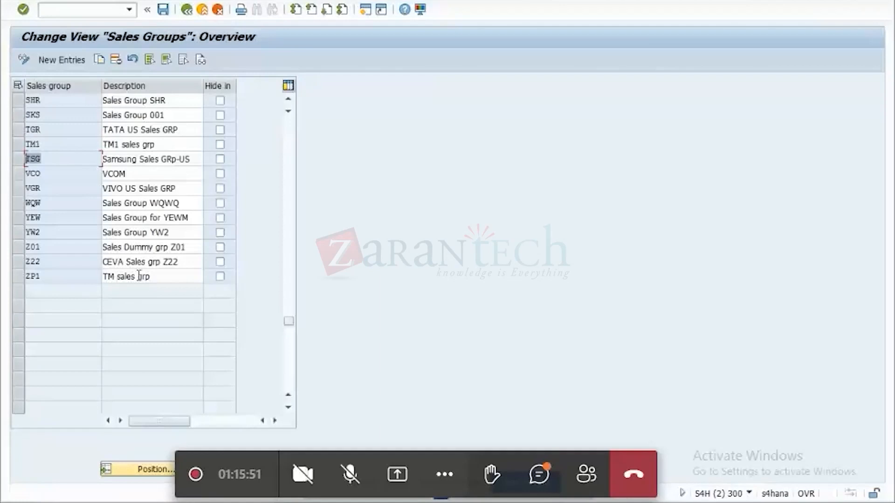
{"action": "left_click", "coordinate": [425, 375]}
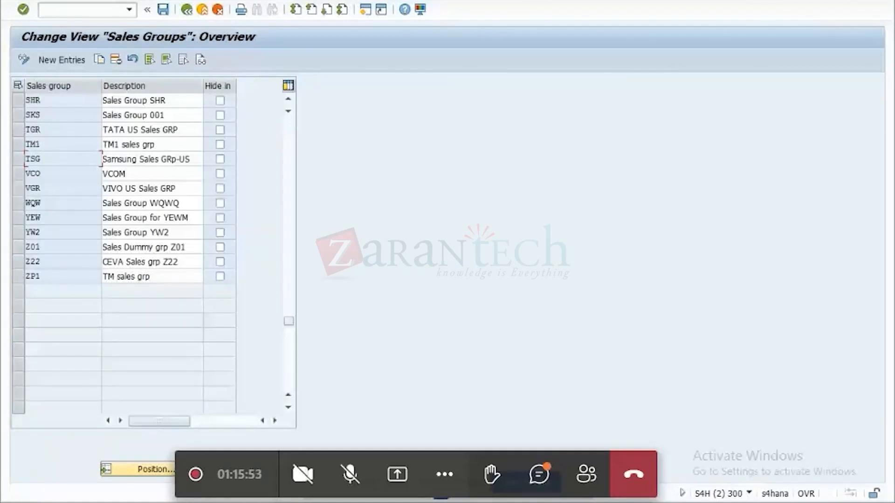
{"action": "mouse_move", "coordinate": [669, 502]}
{"action": "left_click", "coordinate": [600, 427]}
{"action": "left_click_drag", "start_coordinate": [575, 421], "coordinate": [544, 422]}
{"action": "type", "text": "TSG"}
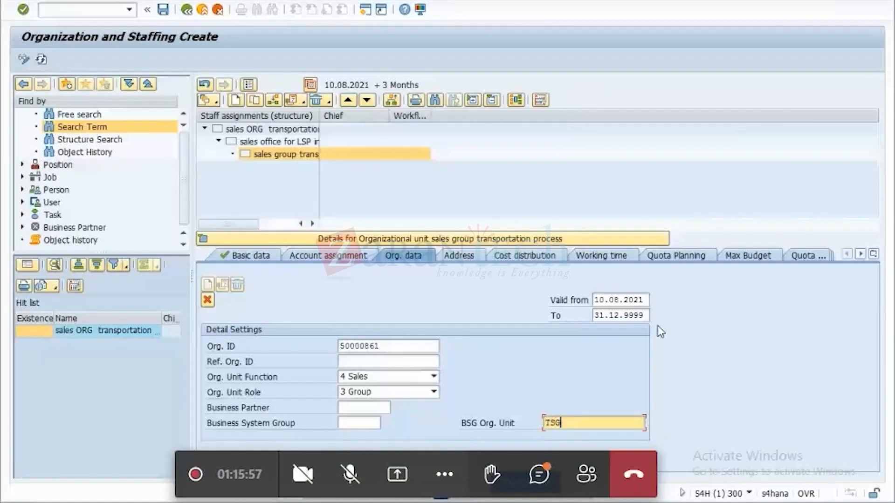
{"action": "key", "text": "Return"}
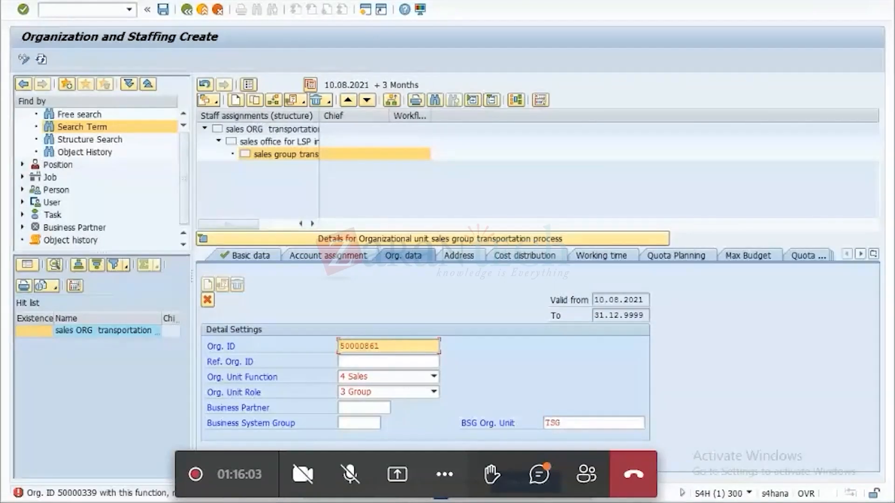
Try sales group code SKS from the Sales Groups overview as the new group's BSG Org. Unit.
{"action": "left_click", "coordinate": [666, 501]}
{"action": "left_click", "coordinate": [775, 472]}
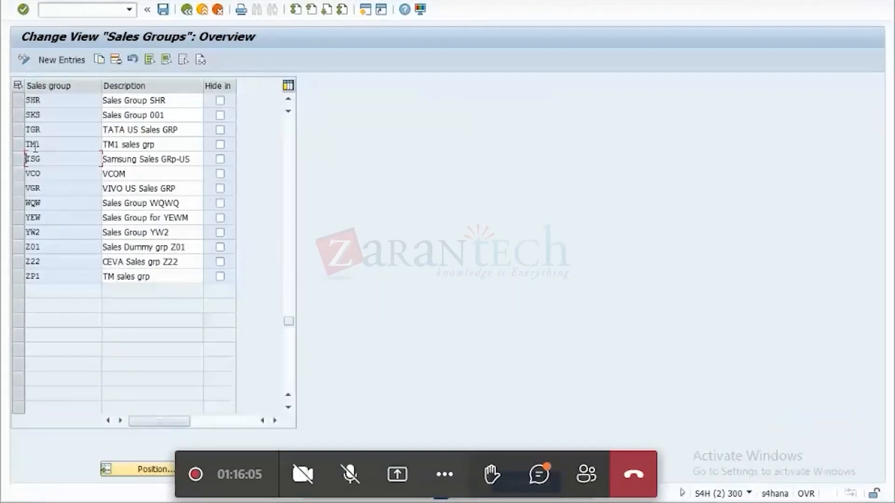
{"action": "left_click", "coordinate": [47, 115]}
{"action": "left_click", "coordinate": [666, 501]}
{"action": "left_click", "coordinate": [575, 439]}
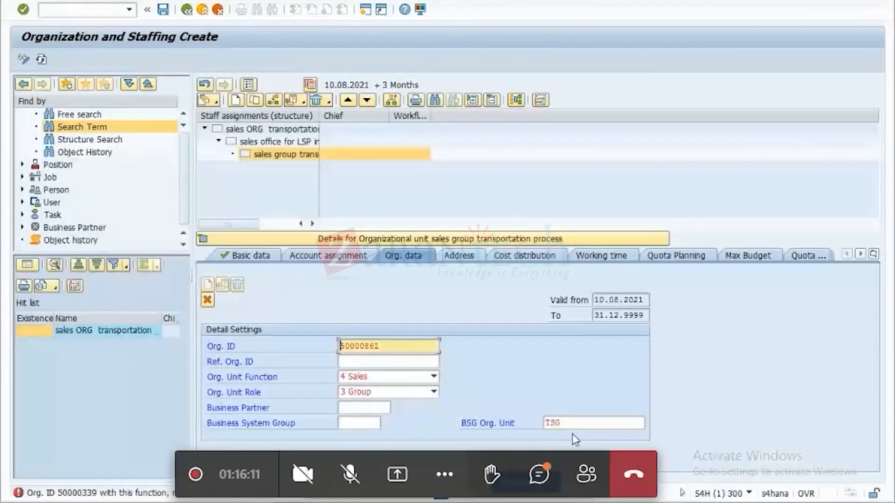
{"action": "double_click", "coordinate": [599, 423]}
{"action": "type", "text": "SKS"}
{"action": "key", "text": "Return"}
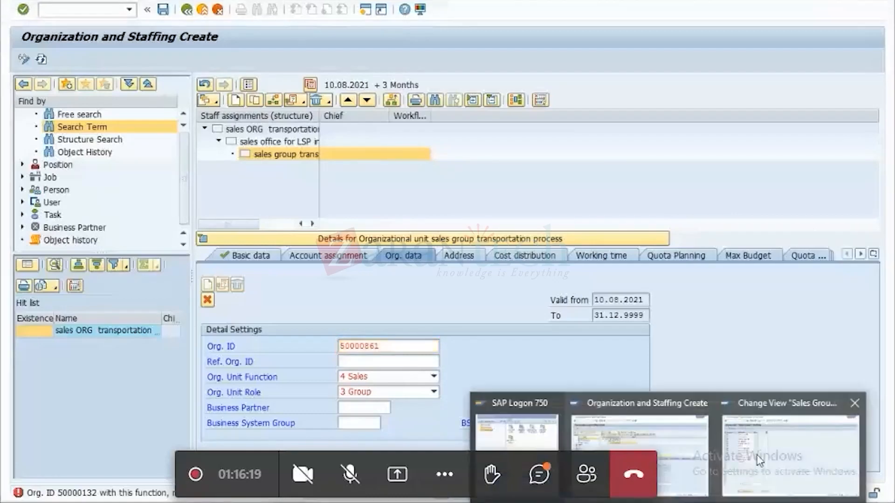
Copy sales group ZP1 in the Sales Groups overview as a new entry with the code V01.
{"action": "left_click", "coordinate": [792, 443]}
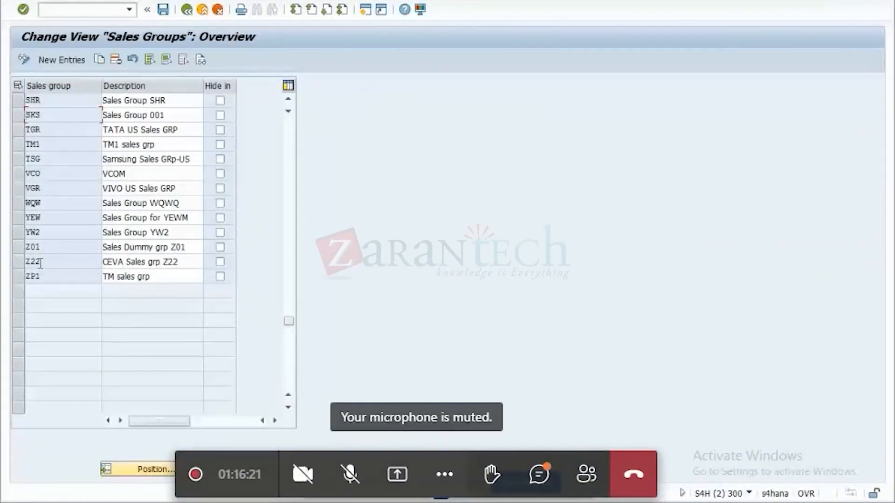
{"action": "left_click", "coordinate": [19, 279]}
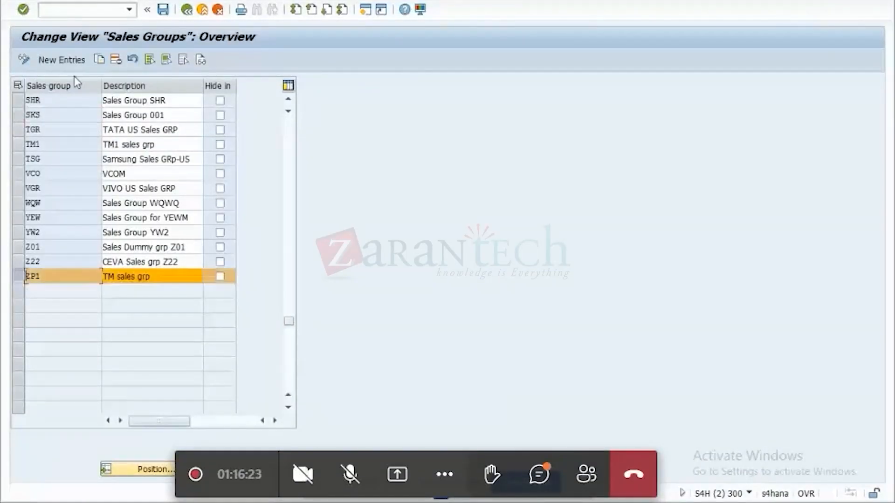
{"action": "left_click", "coordinate": [98, 59]}
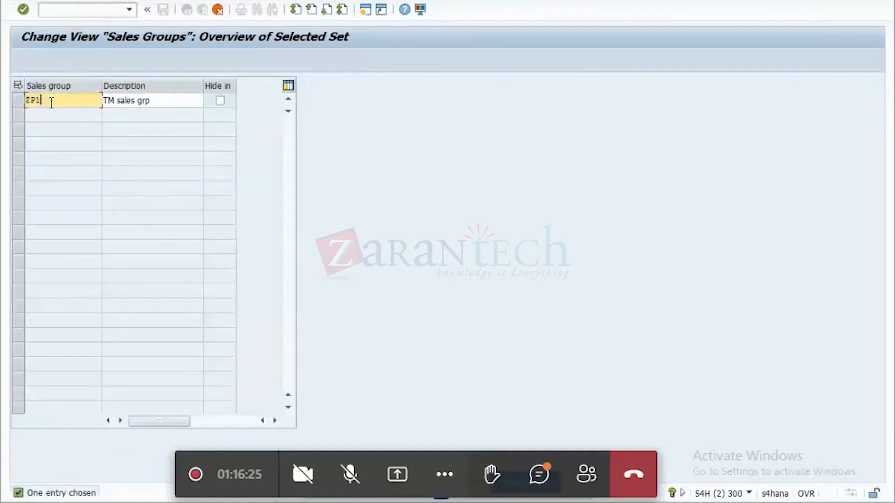
{"action": "key", "text": "Delete"}
{"action": "key", "text": "Delete"}
{"action": "key", "text": "Delete"}
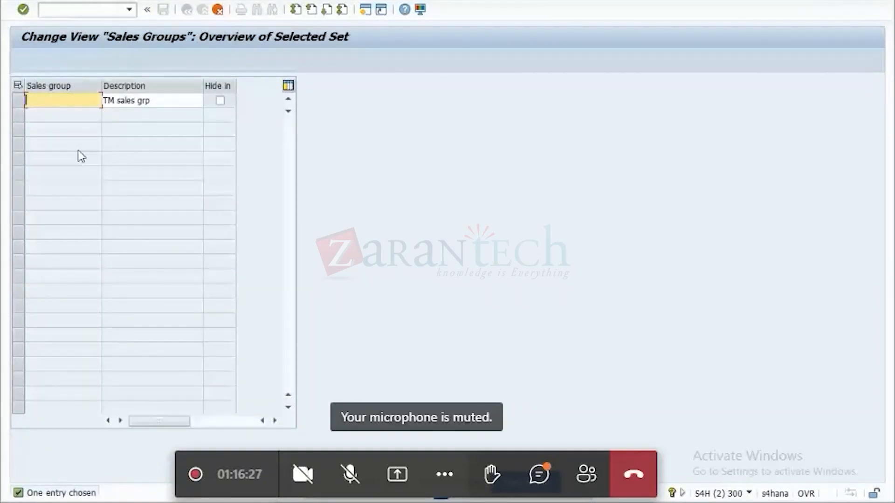
{"action": "type", "text": "V01"}
Set the copied sales group's description to TM sales grp for LSP and save it in customizing request S4HK900052.
{"action": "left_click", "coordinate": [158, 100]}
{"action": "type", "text": "fro"}
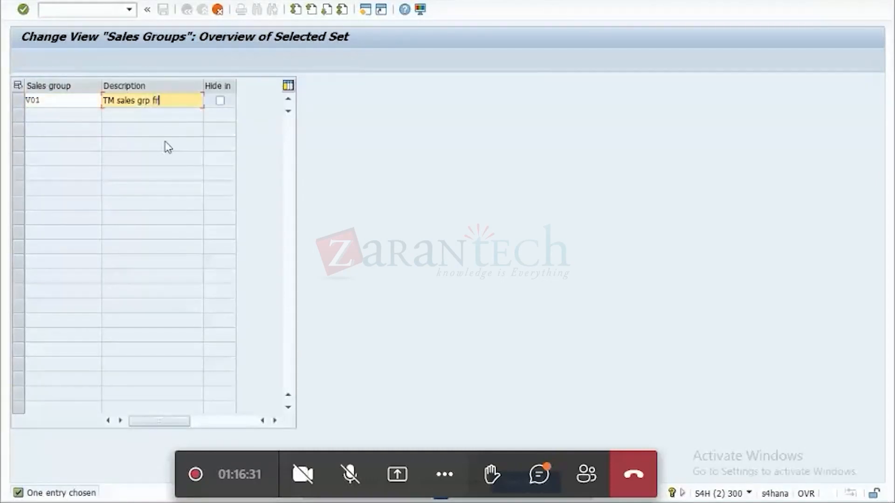
{"action": "key", "text": "BackSpace"}
{"action": "key", "text": "BackSpace"}
{"action": "type", "text": "or LSP"}
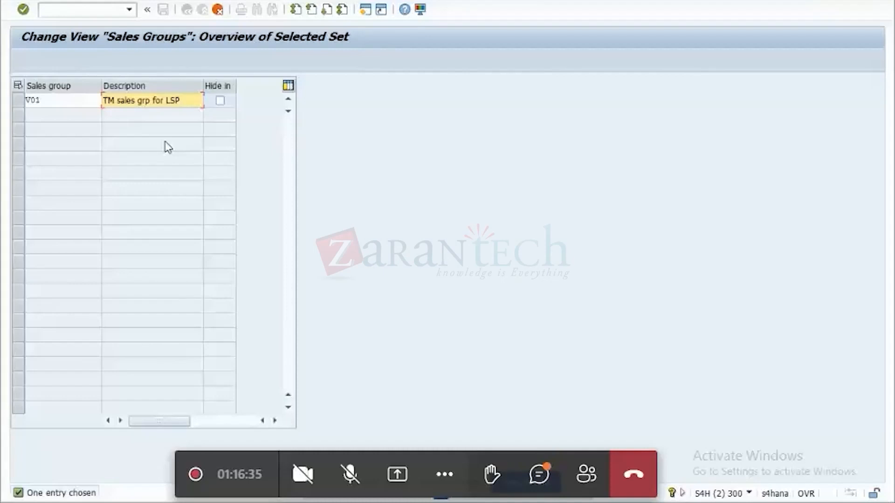
{"action": "key", "text": "Return"}
{"action": "left_click", "coordinate": [163, 10]}
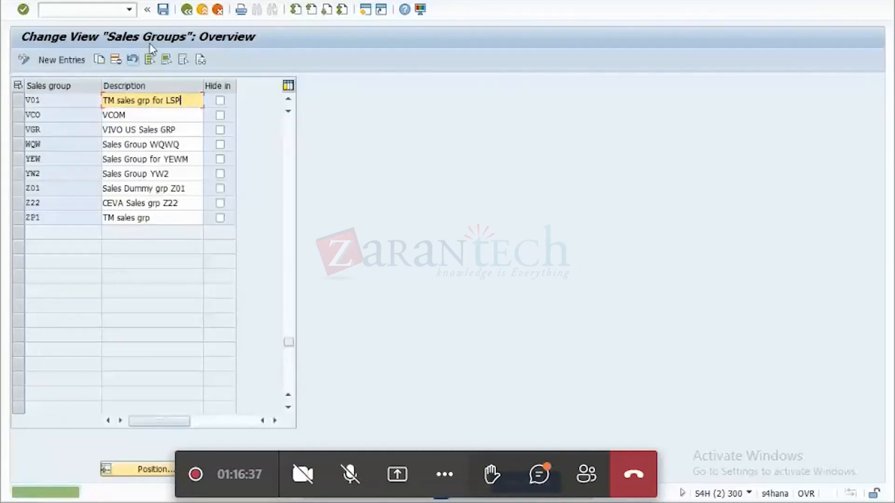
{"action": "key", "text": "Return"}
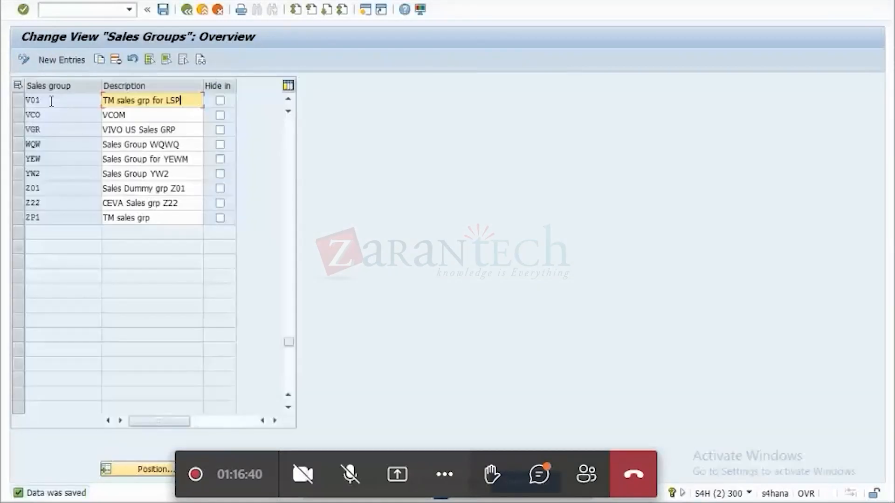
Set the sales group org. unit's BSG Org. Unit to V01 and its Business System Group to S4H.
{"action": "left_click", "coordinate": [51, 101]}
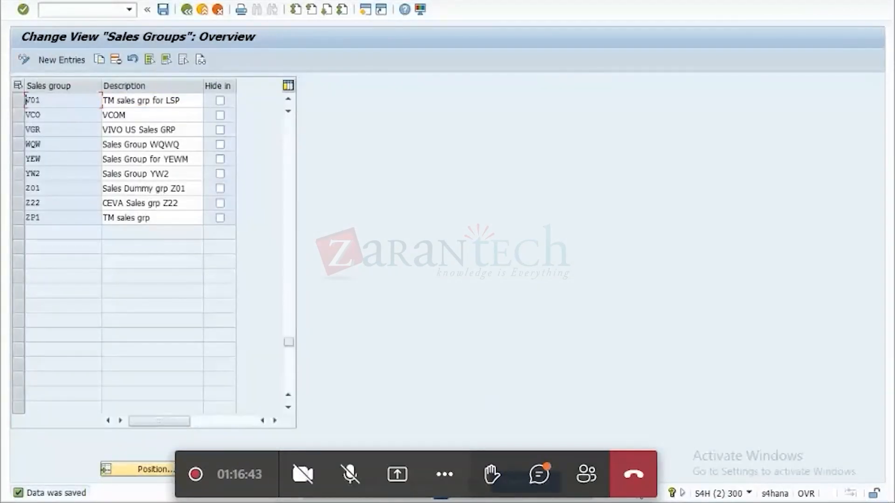
{"action": "left_click", "coordinate": [668, 502]}
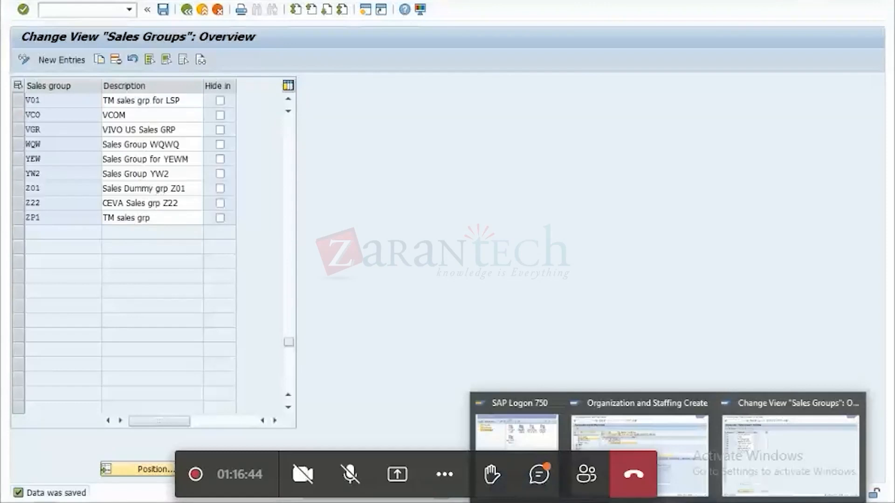
{"action": "left_click", "coordinate": [678, 436]}
{"action": "double_click", "coordinate": [566, 423]}
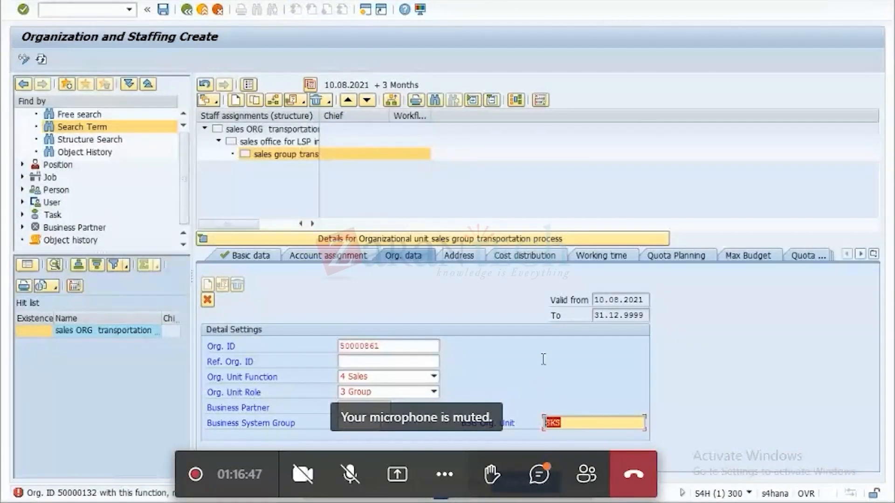
{"action": "key", "text": "ctrl+v"}
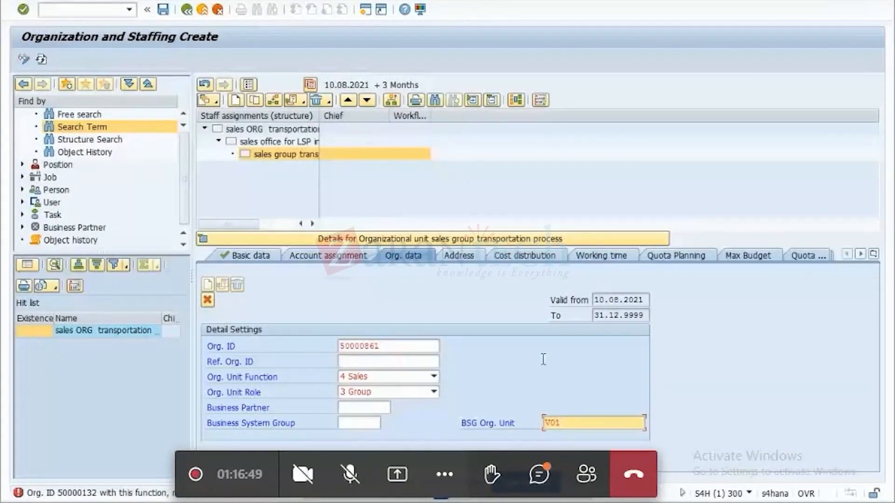
{"action": "key", "text": "Return"}
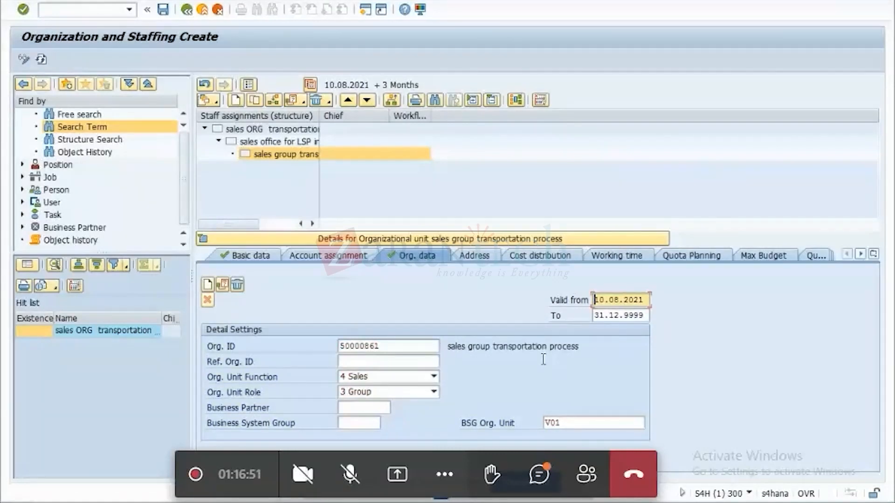
{"action": "left_click", "coordinate": [357, 423]}
{"action": "left_click", "coordinate": [357, 423]}
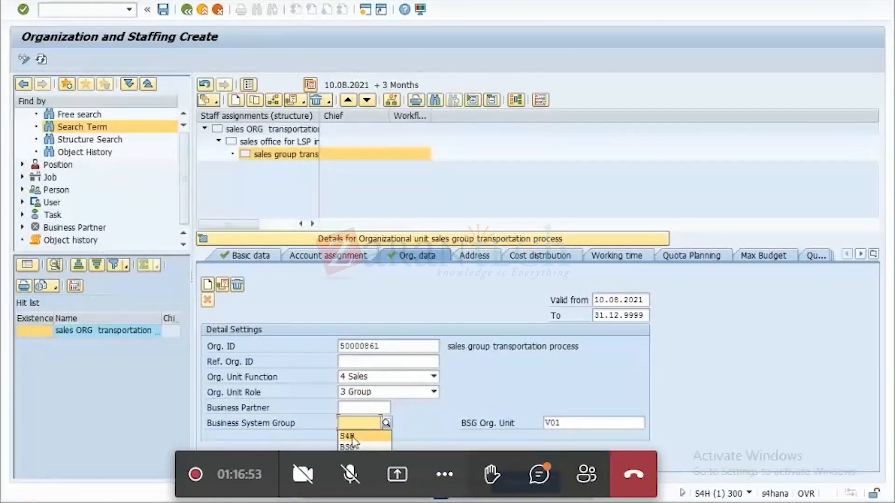
{"action": "left_click", "coordinate": [353, 439]}
Enter city DUSSELDORF and country DE as the sales group's main address and save the organizational unit in the customizing request.
{"action": "left_click", "coordinate": [482, 261]}
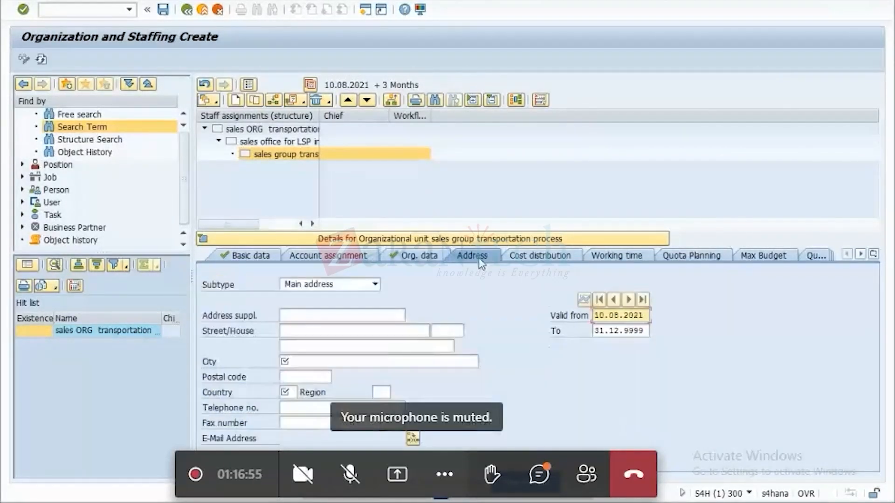
{"action": "left_click", "coordinate": [300, 362]}
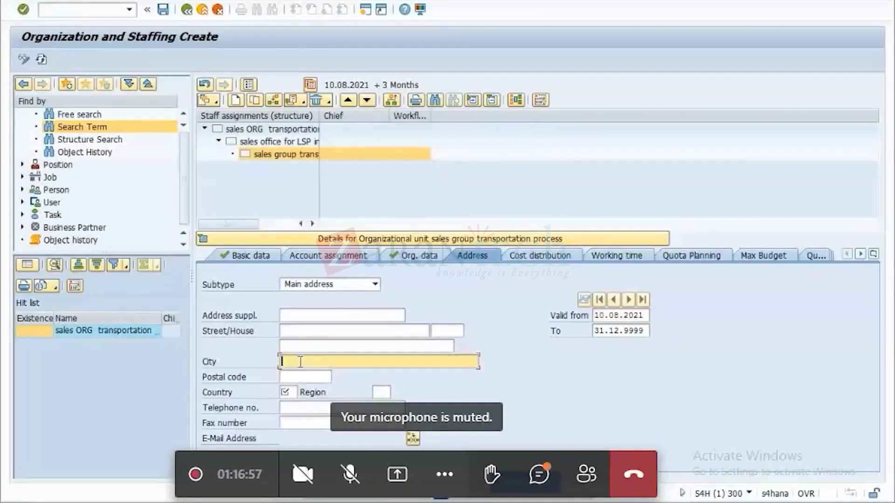
{"action": "left_click", "coordinate": [300, 362]}
{"action": "left_click", "coordinate": [292, 372]}
{"action": "left_click", "coordinate": [284, 393]}
{"action": "left_click", "coordinate": [284, 394]}
{"action": "left_click", "coordinate": [293, 405]}
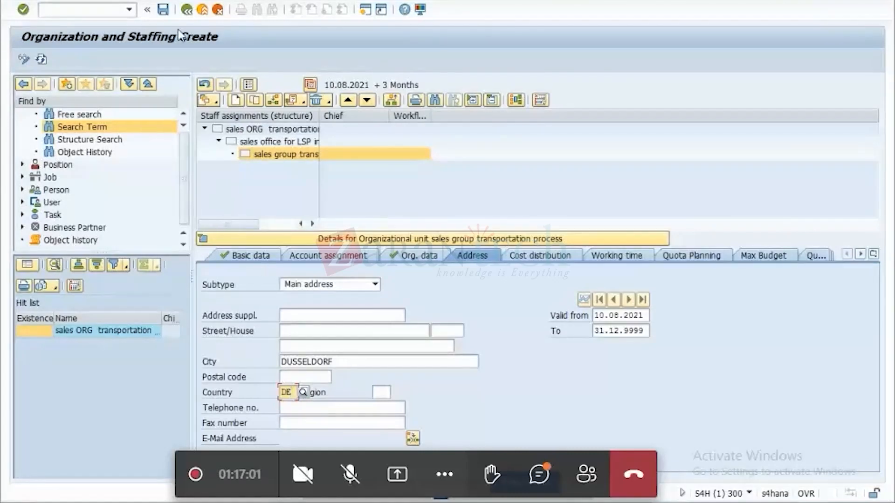
{"action": "left_click", "coordinate": [163, 10]}
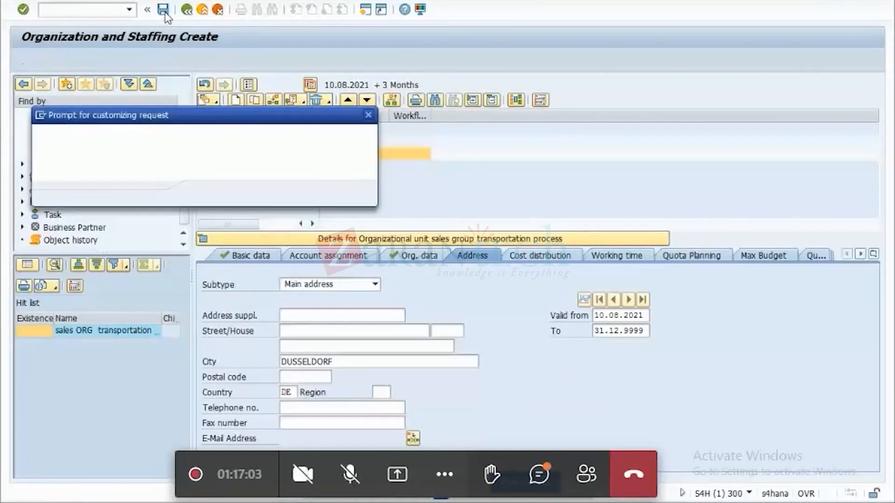
{"action": "left_click", "coordinate": [207, 193]}
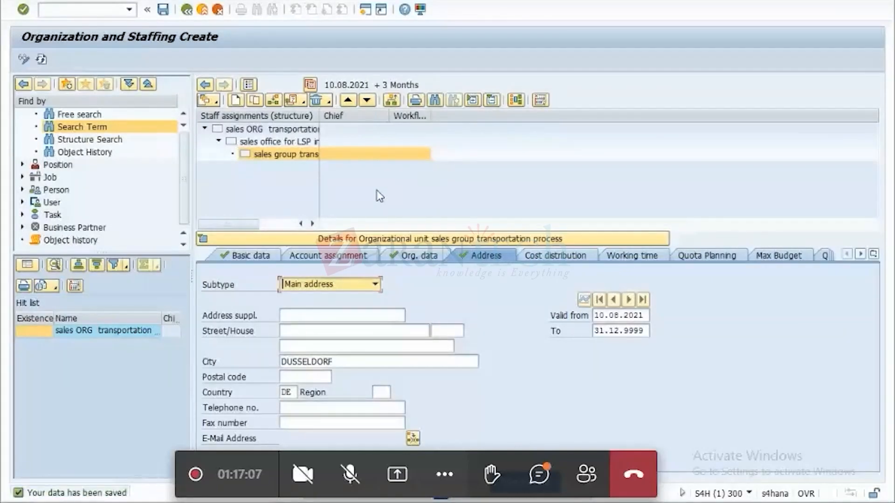
Switch to the Excel list of org. units, copy the company's ID from cell B1 and return to Organization and Staffing.
{"action": "key", "text": "alt+Tab"}
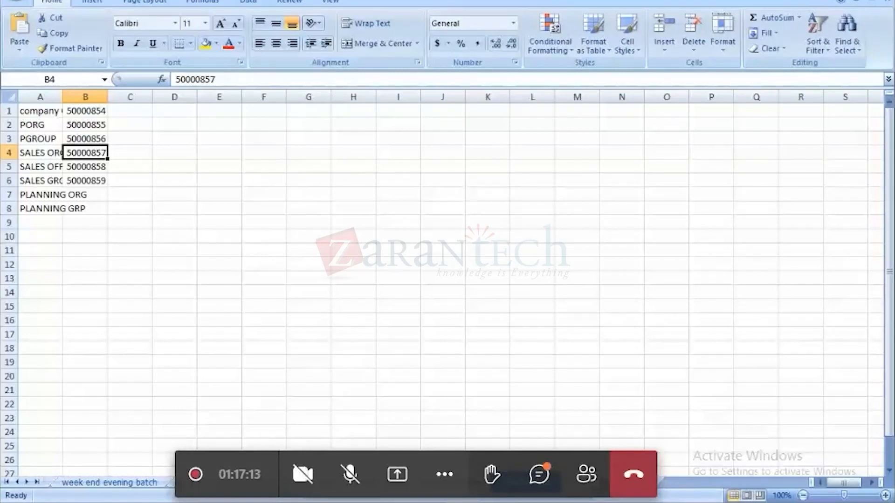
{"action": "key", "text": "alt+Tab"}
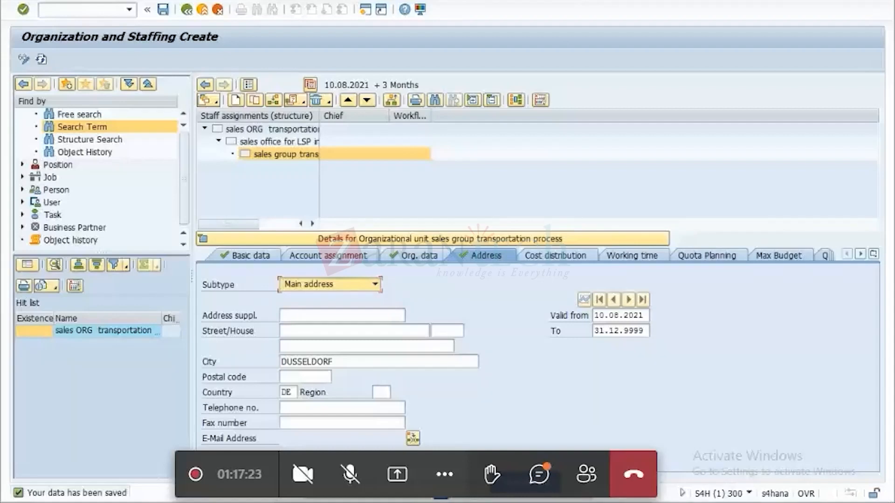
{"action": "key", "text": "alt+Tab"}
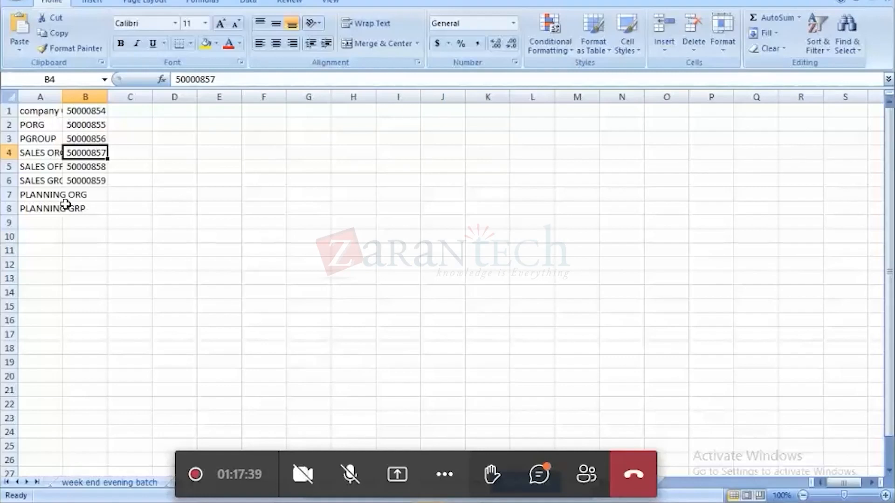
{"action": "left_click", "coordinate": [95, 112]}
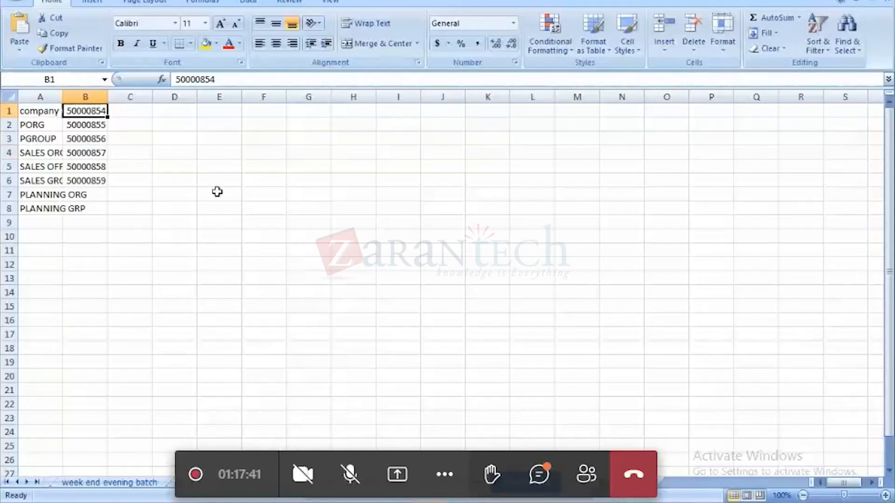
{"action": "key", "text": "ctrl+c"}
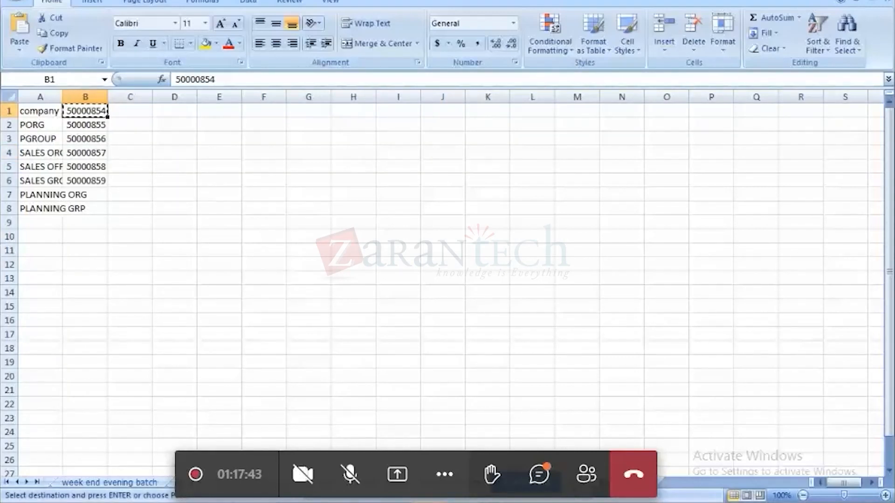
{"action": "mouse_move", "coordinate": [668, 502]}
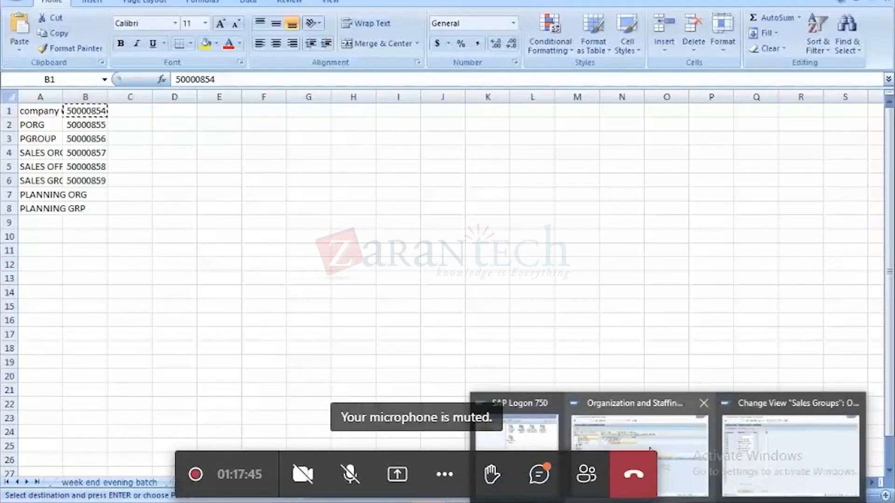
{"action": "left_click", "coordinate": [639, 431]}
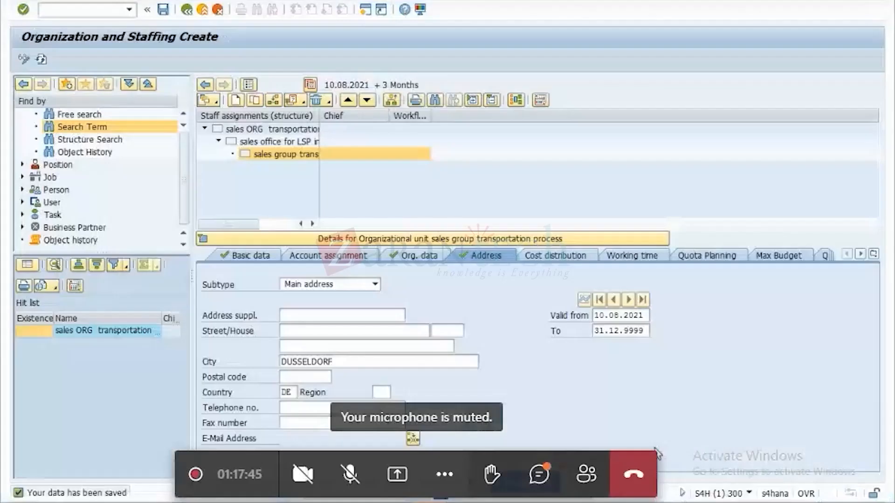
Find organizational unit 50000854 by search term and load Company Org for shipper in DE into the staff assignments.
{"action": "double_click", "coordinate": [79, 126]}
{"action": "key", "text": "ctrl+v"}
{"action": "left_click_drag", "start_coordinate": [148, 108], "coordinate": [58, 118]}
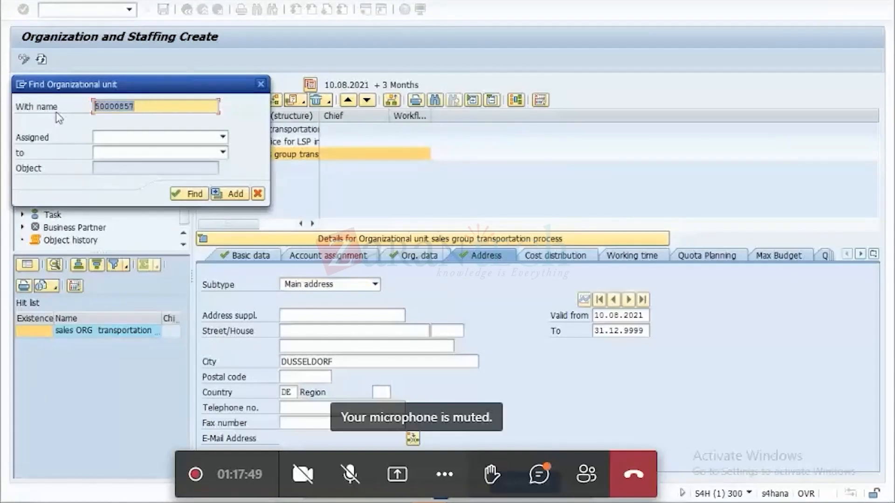
{"action": "type", "text": "50000854"}
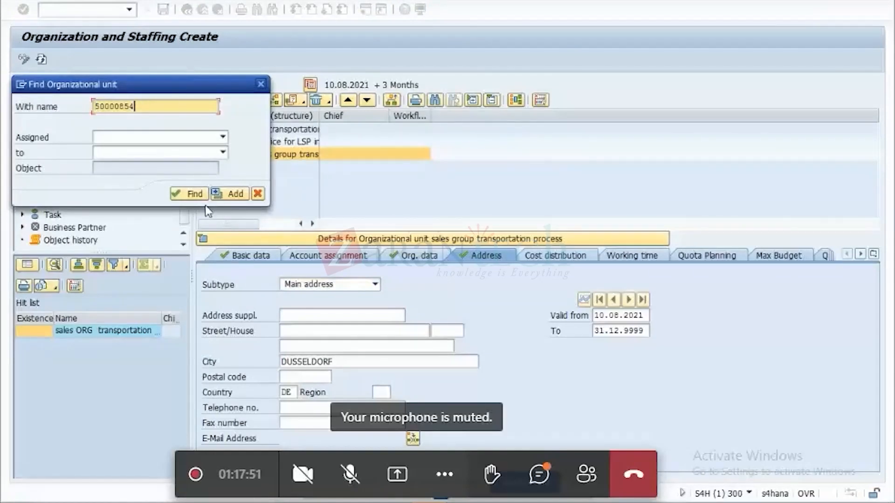
{"action": "left_click_drag", "start_coordinate": [191, 87], "coordinate": [352, 88]}
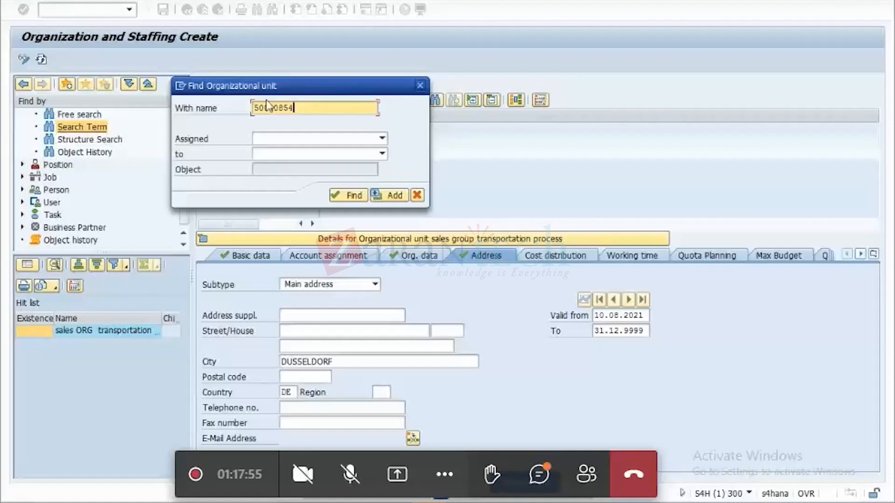
{"action": "left_click", "coordinate": [360, 192]}
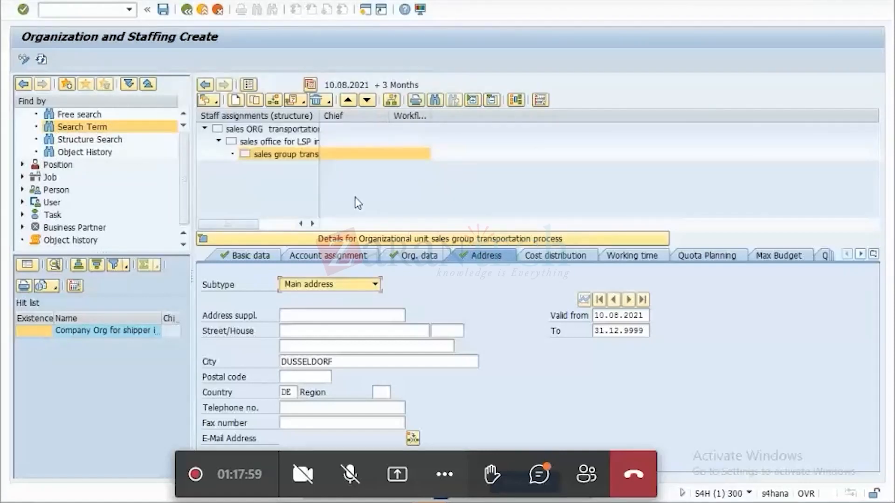
{"action": "double_click", "coordinate": [97, 334]}
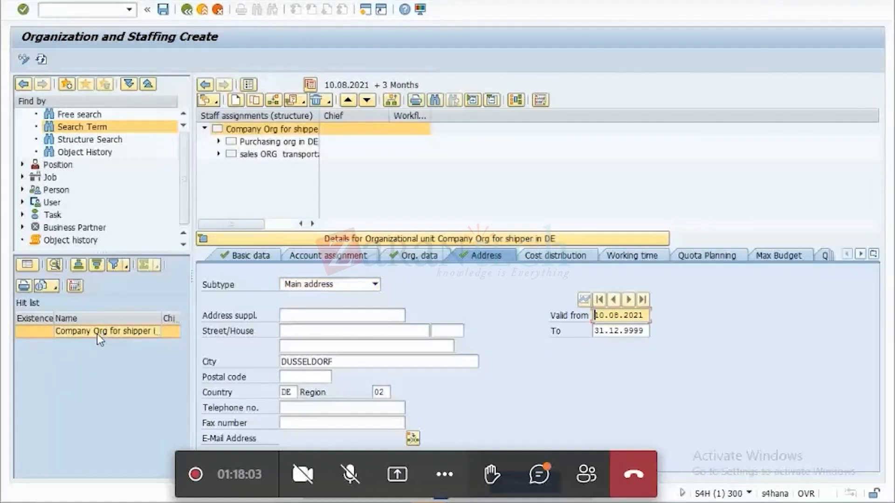
Examine the sales office and sales group levels beneath the company's sales organization in the structure.
{"action": "left_click", "coordinate": [218, 141]}
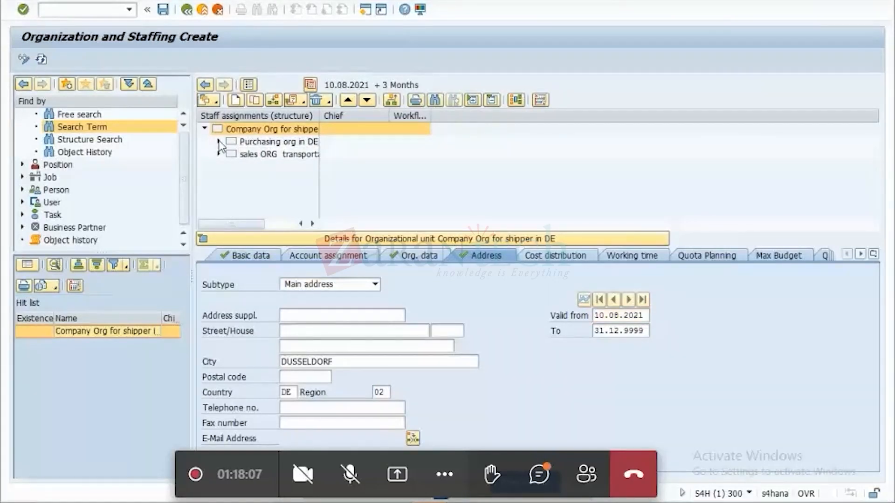
{"action": "left_click", "coordinate": [219, 141]}
{"action": "left_click", "coordinate": [219, 154]}
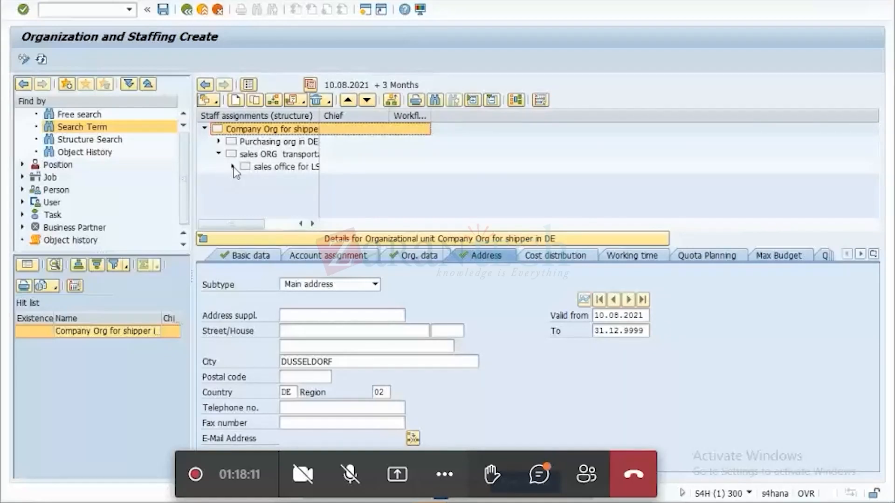
{"action": "left_click", "coordinate": [232, 167]}
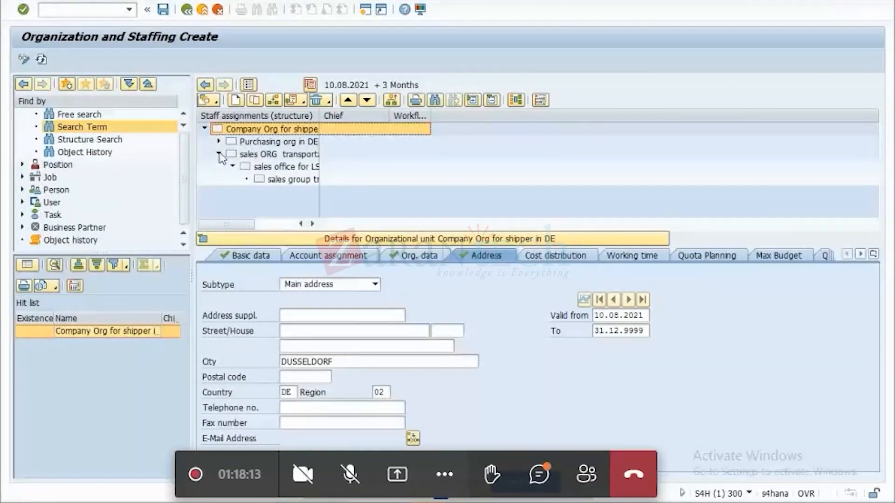
{"action": "left_click", "coordinate": [218, 154]}
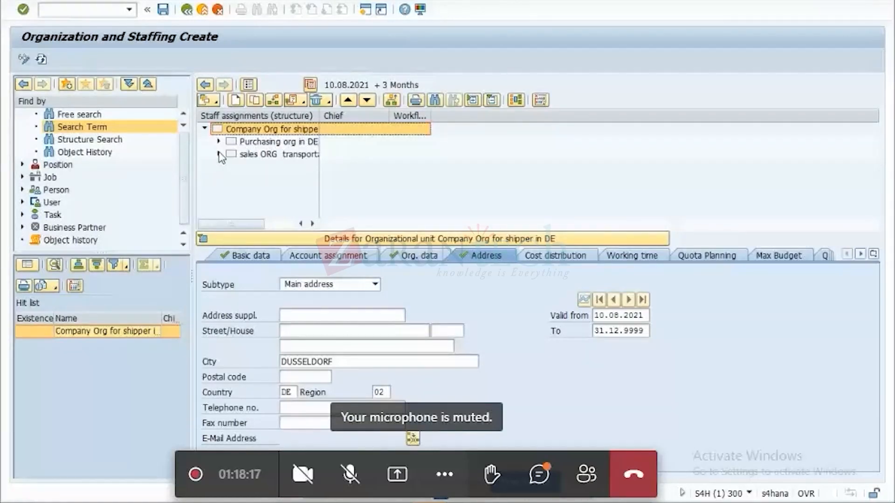
Create a new organizational unit directly beneath Company Org for shipper in DE using the "Is line supervisor of" relationship.
{"action": "left_click", "coordinate": [247, 257]}
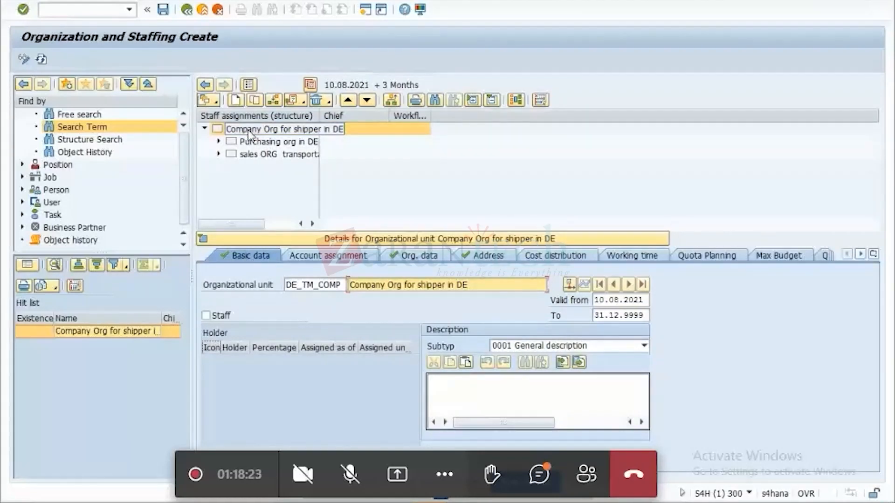
{"action": "left_click", "coordinate": [237, 100]}
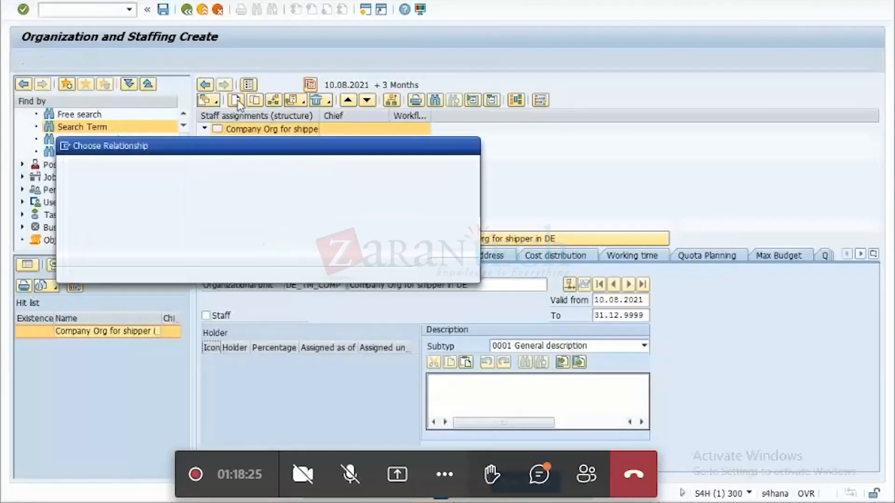
{"action": "double_click", "coordinate": [175, 181]}
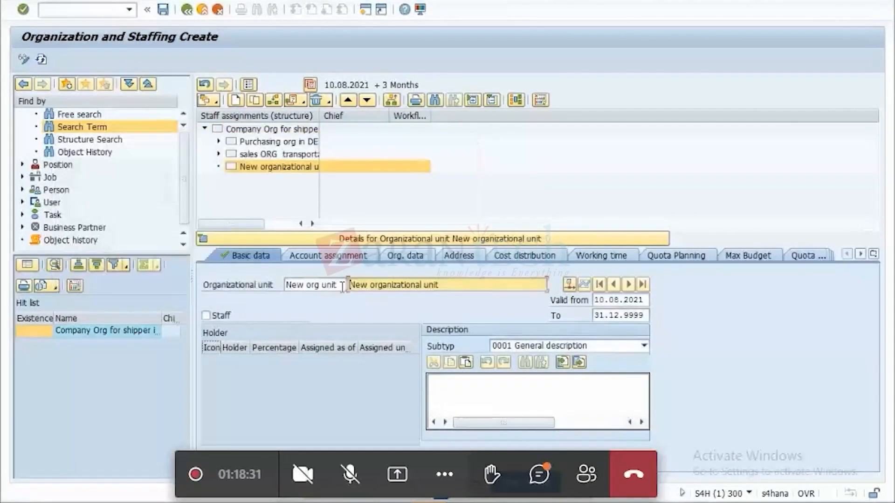
Name the new organizational unit DE_TM_PLNORG with the description PLANNING EXECUTION ORG.
{"action": "left_click_drag", "start_coordinate": [342, 286], "coordinate": [263, 291]}
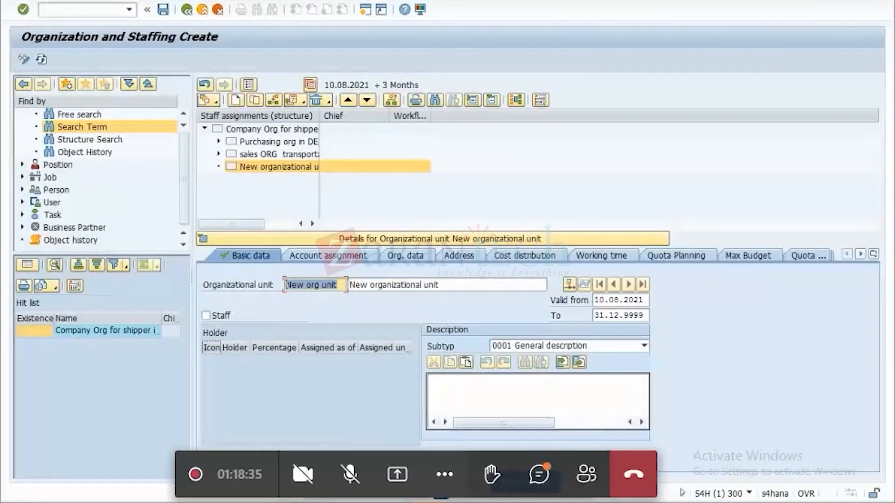
{"action": "left_click", "coordinate": [467, 500]}
{"action": "key", "text": "alt+Tab"}
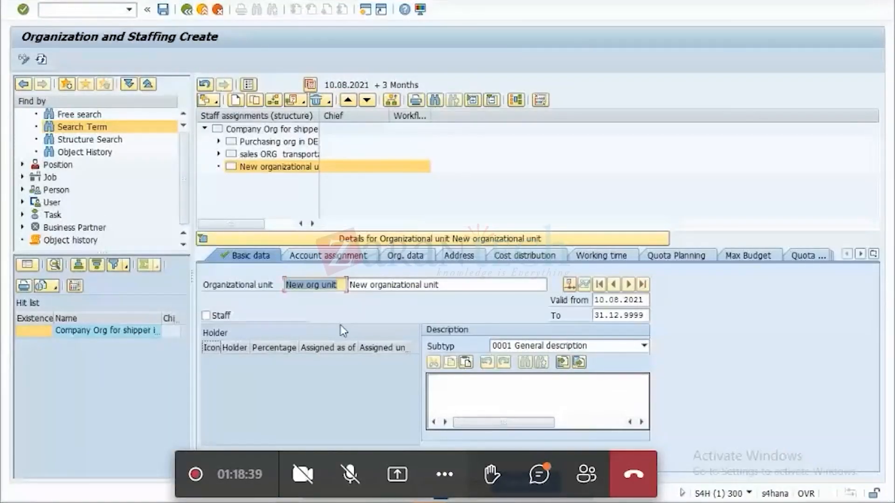
{"action": "key", "text": "Delete"}
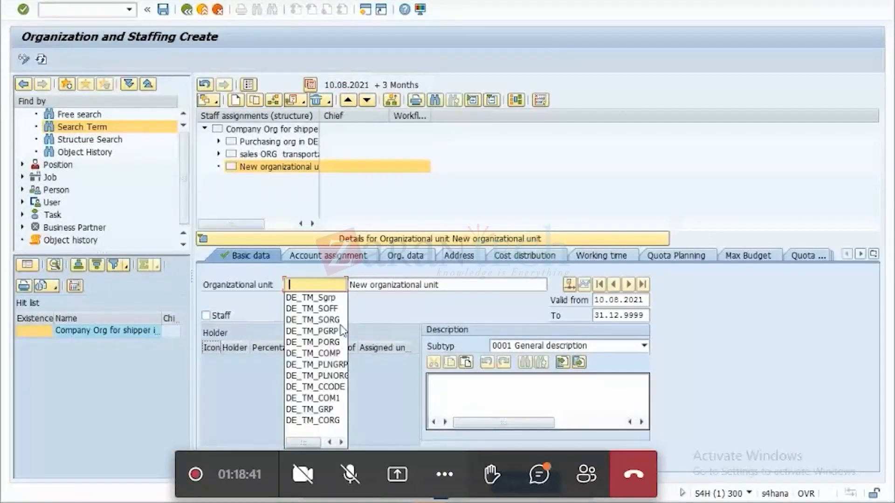
{"action": "left_click", "coordinate": [326, 376]}
{"action": "key", "text": "Tab"}
{"action": "key", "text": "Delete"}
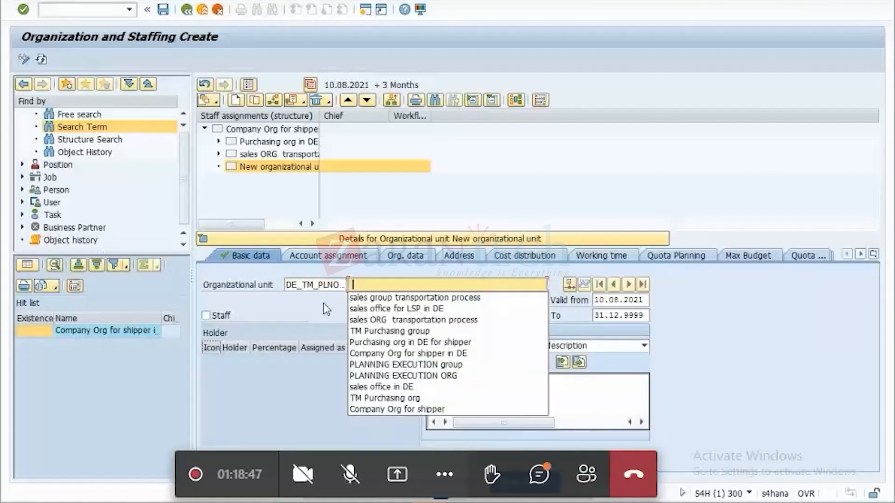
{"action": "left_click", "coordinate": [394, 376]}
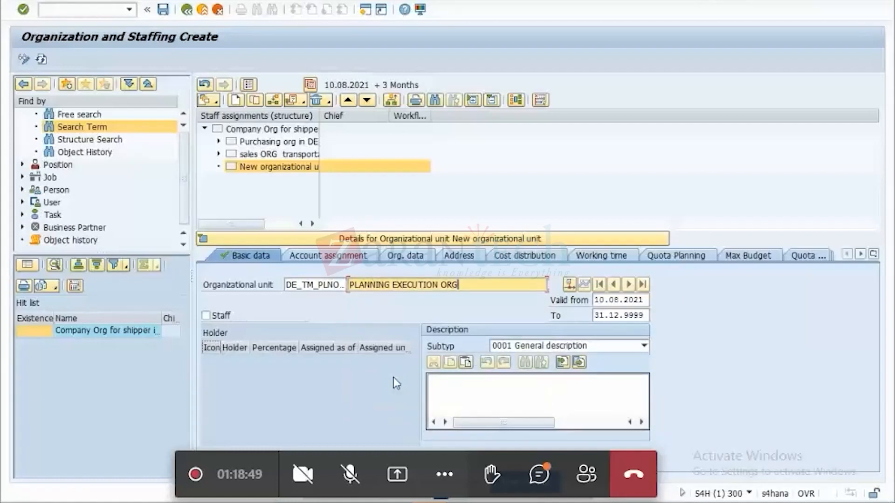
Copy the Org. ID from PLANNING EXECUTION ORG's organizational data into cell B7 of the Excel list of org. units.
{"action": "left_click", "coordinate": [406, 257]}
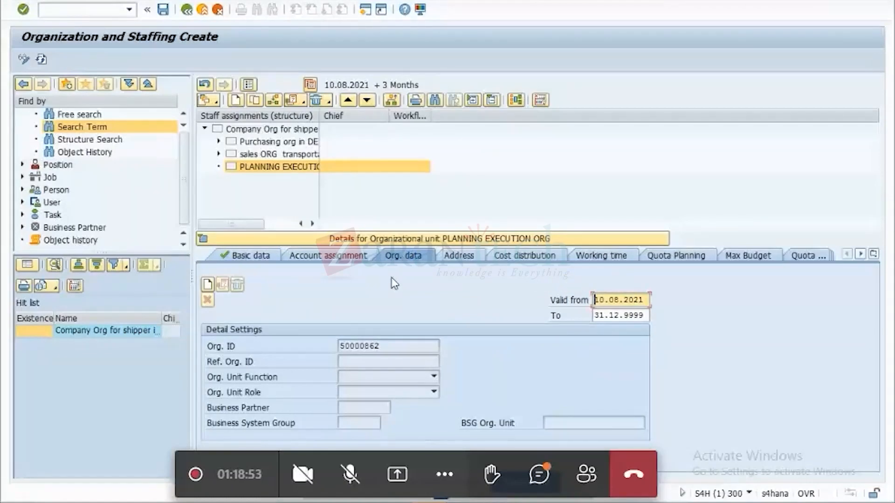
{"action": "left_click", "coordinate": [401, 311]}
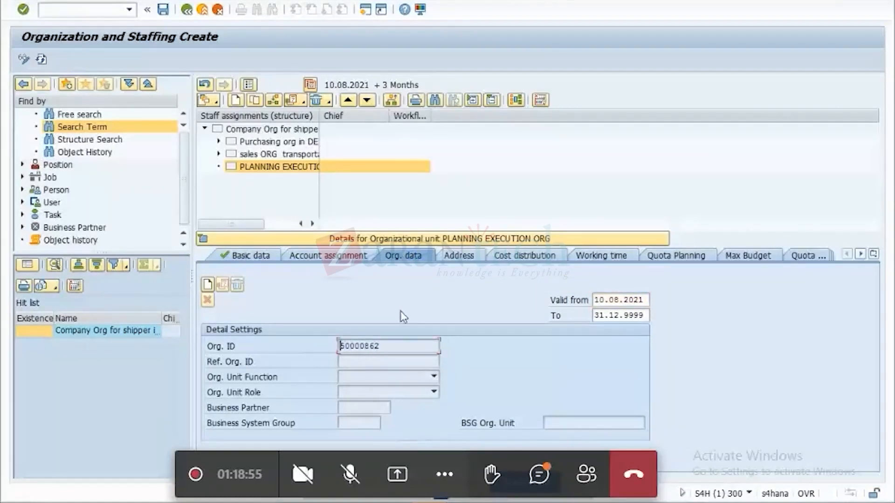
{"action": "left_click", "coordinate": [503, 500]}
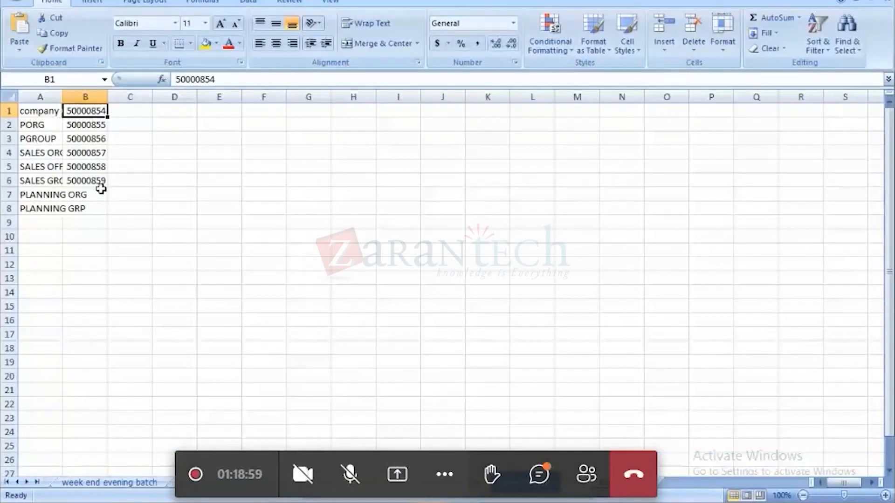
{"action": "left_click", "coordinate": [101, 194]}
{"action": "type", "text": "50000862"}
Correct the sales group's ID in cell B6 to 50000861 and return to Organization and Staffing.
{"action": "key", "text": "Up"}
{"action": "key", "text": "F2"}
{"action": "key", "text": "BackSpace"}
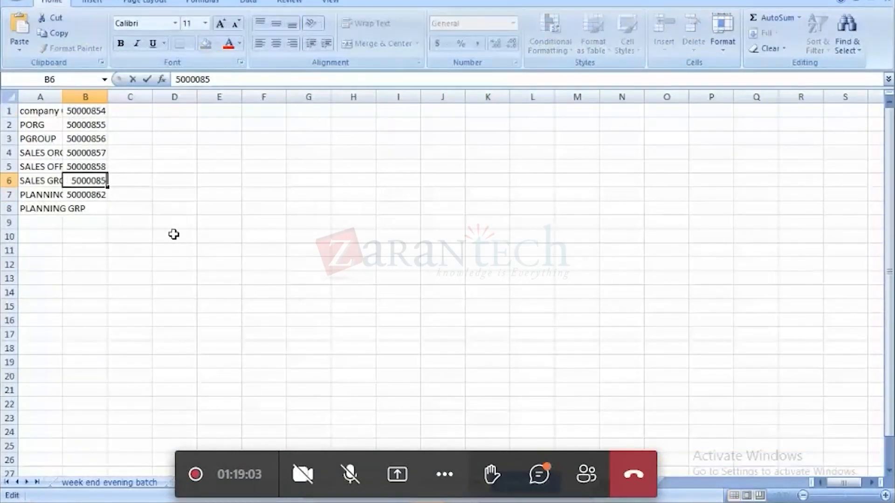
{"action": "key", "text": "BackSpace"}
{"action": "type", "text": "61"}
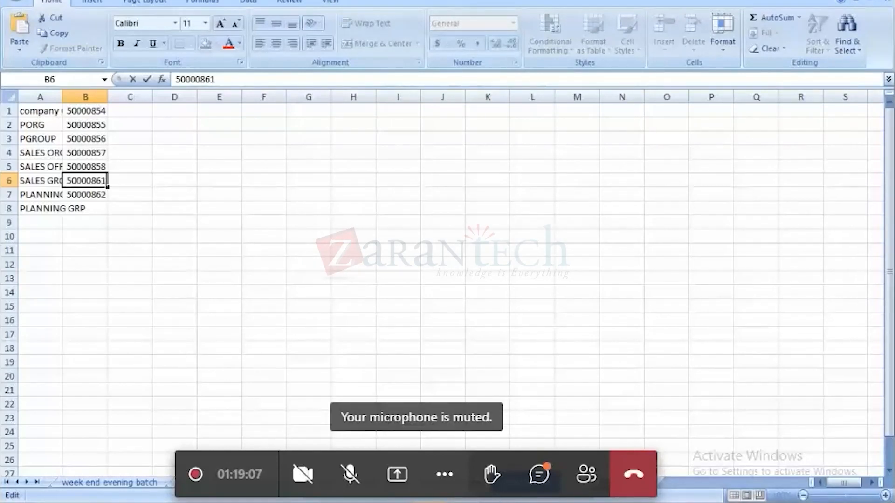
{"action": "mouse_move", "coordinate": [621, 498]}
{"action": "left_click", "coordinate": [639, 433]}
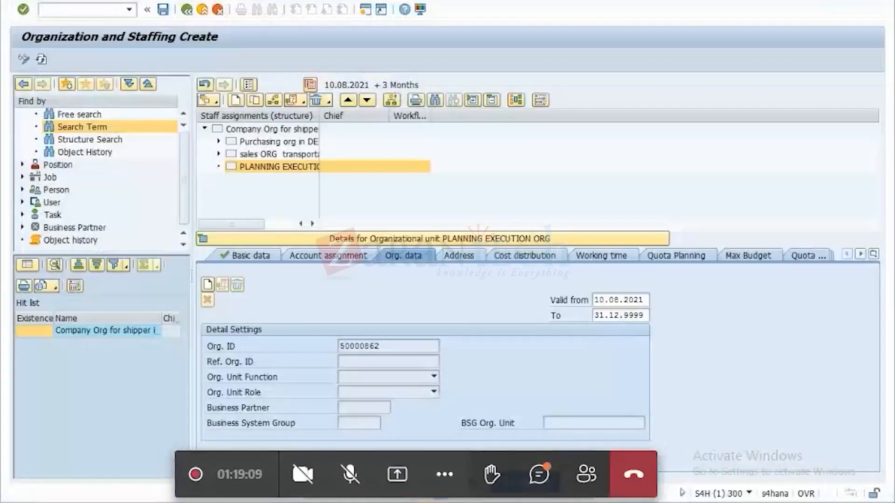
Assign PLANNING EXECUTION ORG the function 13 Planning and Execution, the role 1 Organization and the business system group S4H.
{"action": "left_click", "coordinate": [433, 378]}
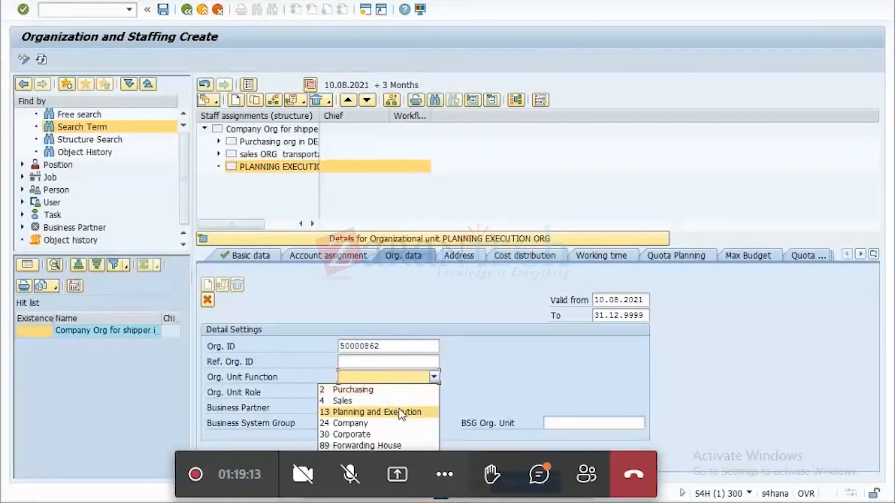
{"action": "left_click", "coordinate": [400, 412]}
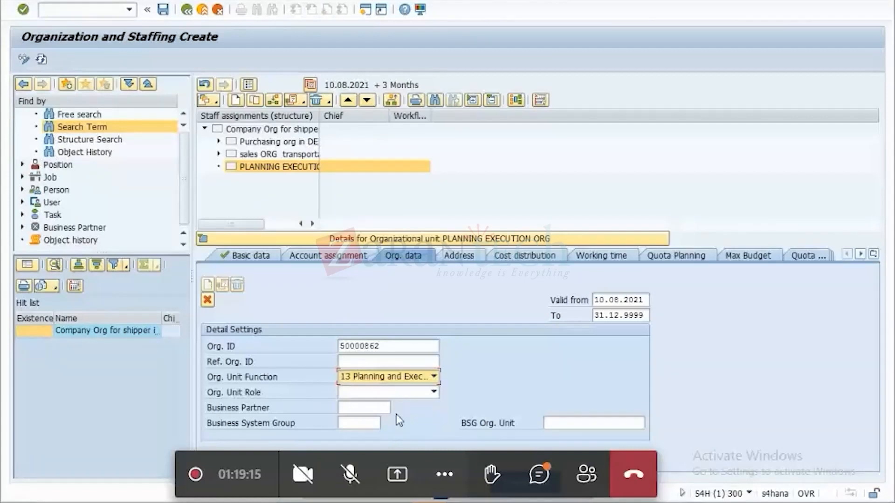
{"action": "left_click", "coordinate": [433, 393]}
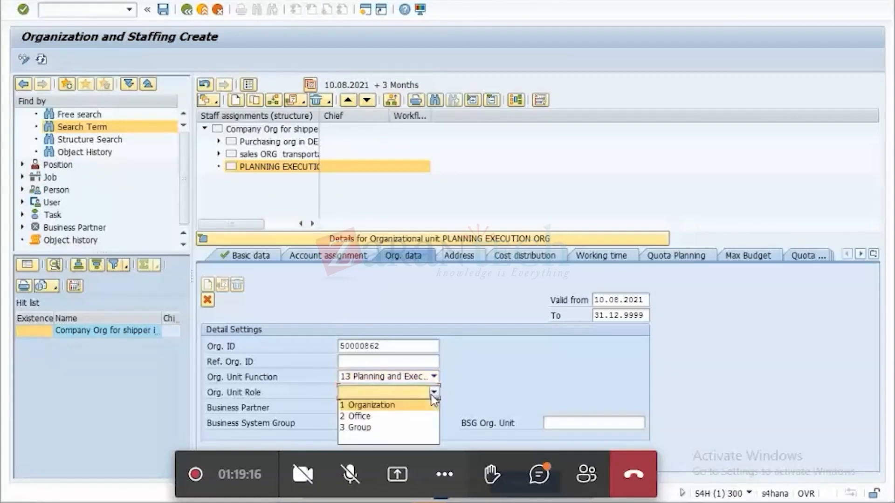
{"action": "left_click", "coordinate": [398, 406]}
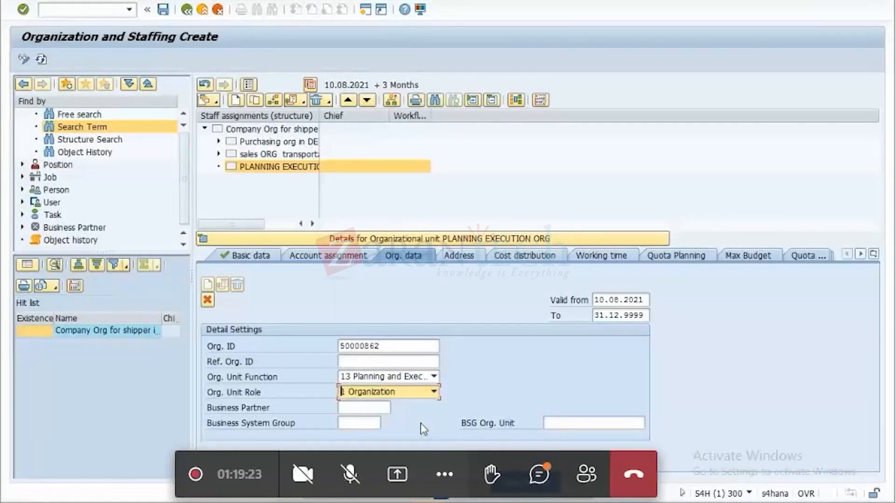
{"action": "left_click", "coordinate": [355, 423]}
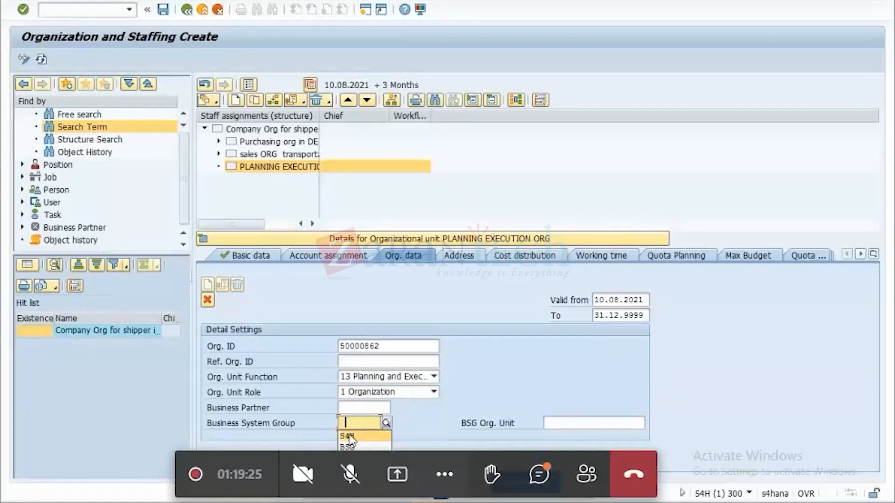
{"action": "left_click", "coordinate": [351, 437]}
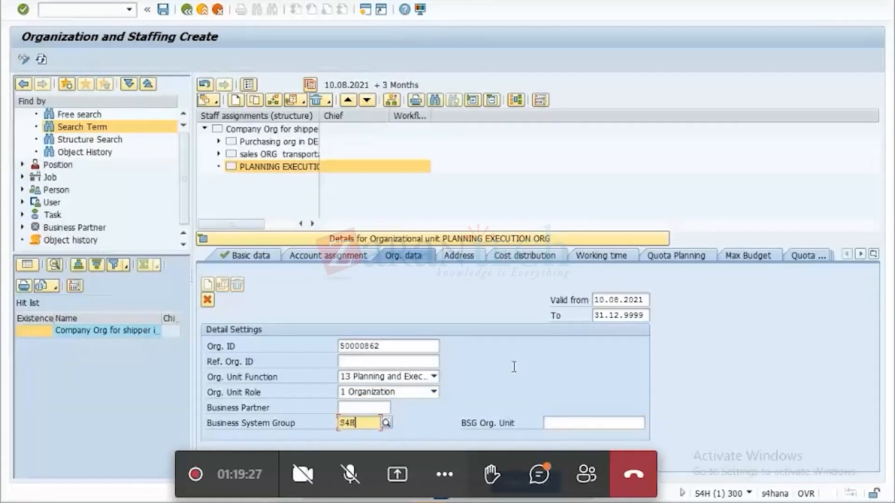
{"action": "key", "text": "Return"}
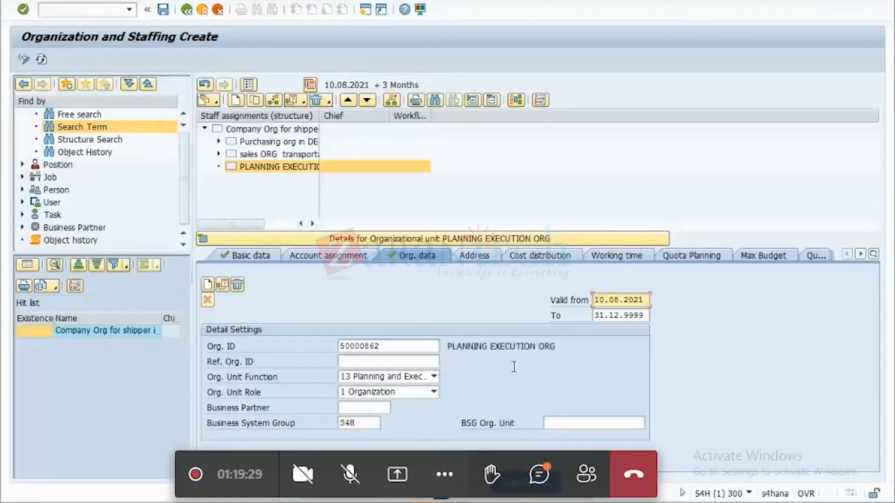
Enter city DUSSELDORF and country DE as PLANNING EXECUTION ORG's main address and save it in customizing request S4HK900052.
{"action": "left_click", "coordinate": [485, 258]}
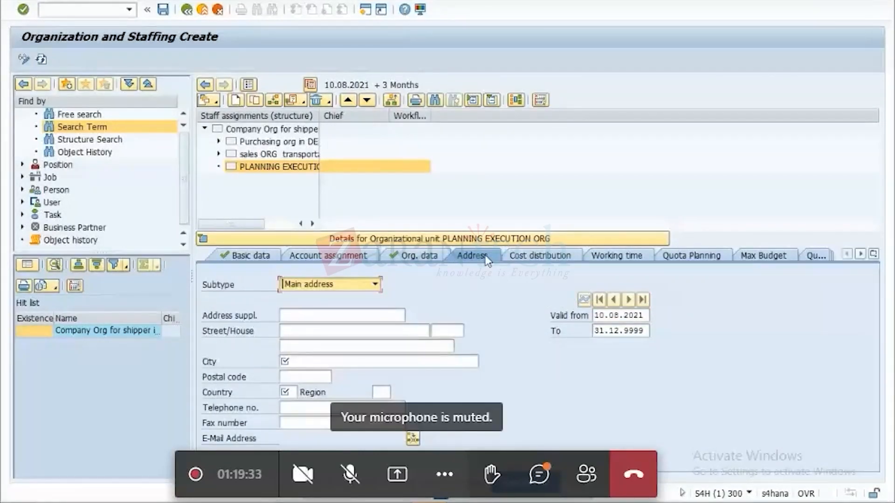
{"action": "left_click", "coordinate": [314, 364]}
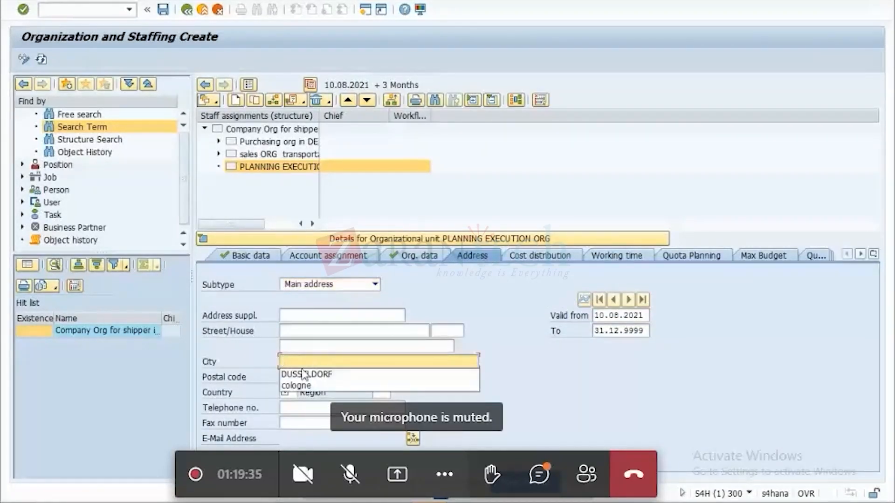
{"action": "left_click", "coordinate": [304, 374]}
{"action": "left_click", "coordinate": [286, 394]}
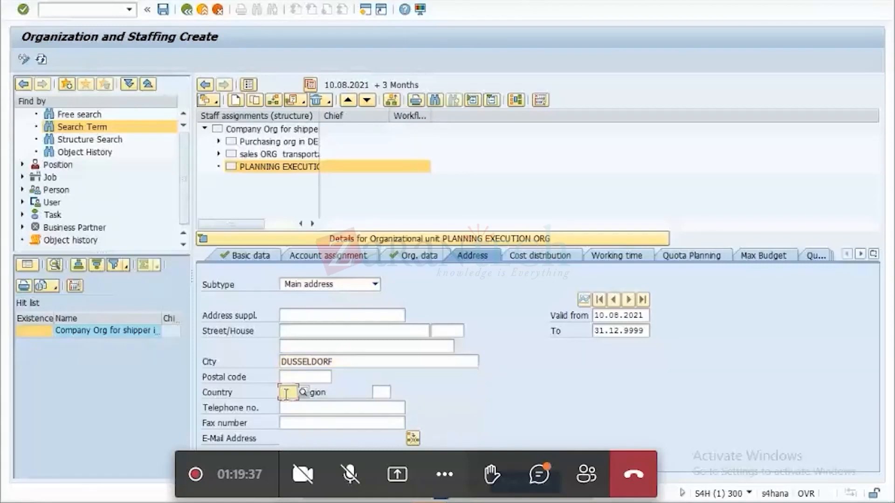
{"action": "type", "text": "DE"}
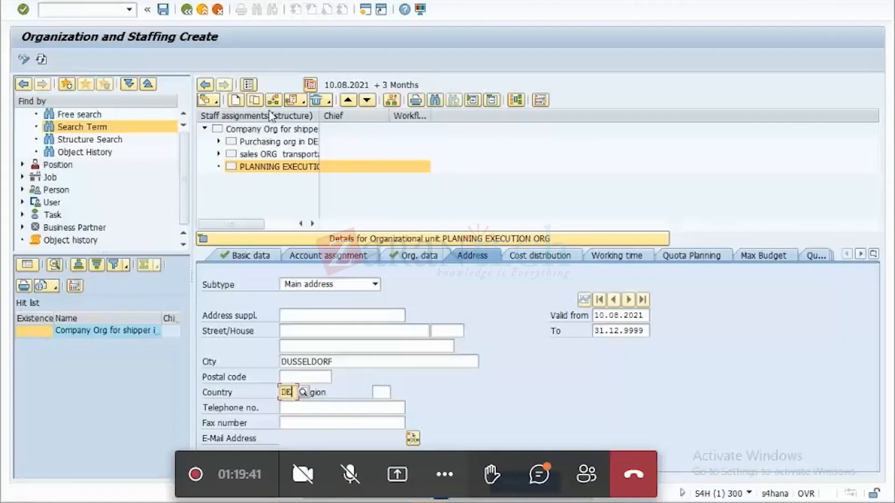
{"action": "left_click", "coordinate": [164, 10]}
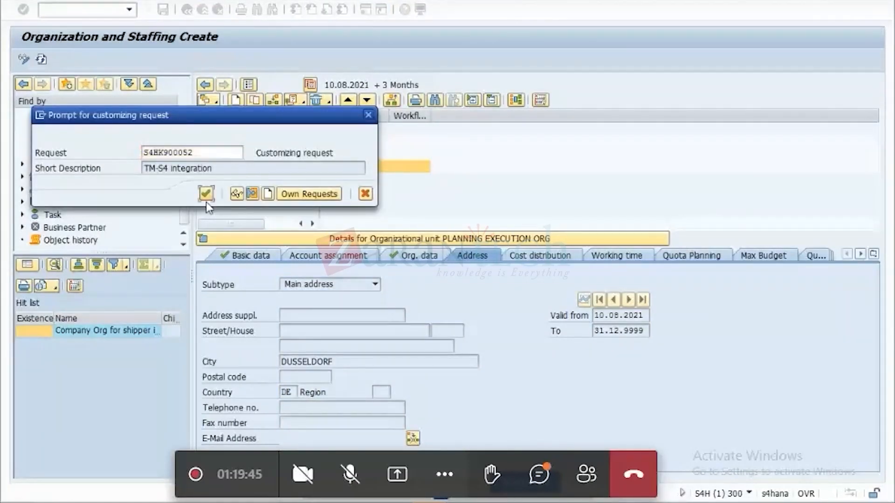
{"action": "left_click", "coordinate": [208, 197]}
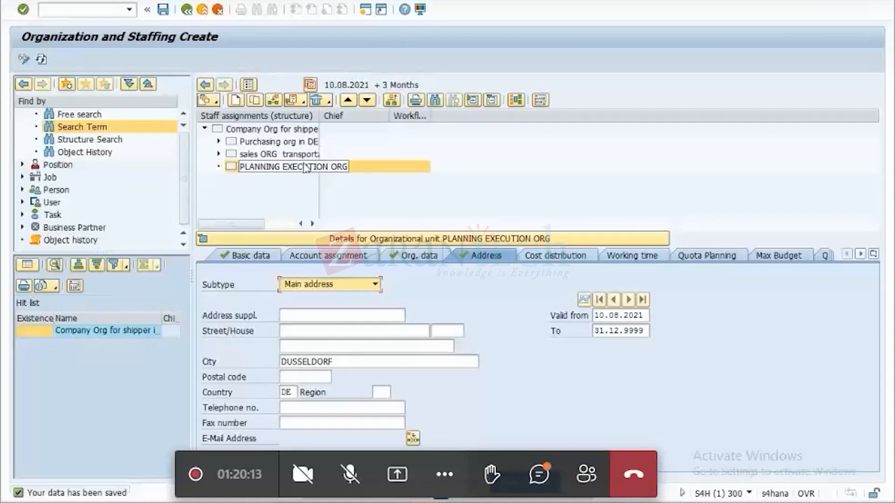
Create a subordinate organizational unit beneath PLANNING EXECUTION ORG using the "Is line supervisor of" relationship.
{"action": "left_click", "coordinate": [237, 101]}
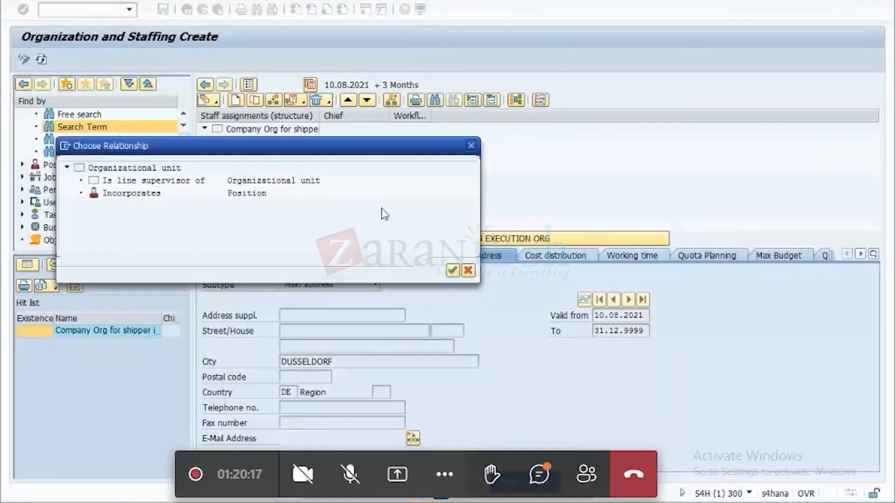
{"action": "double_click", "coordinate": [173, 181]}
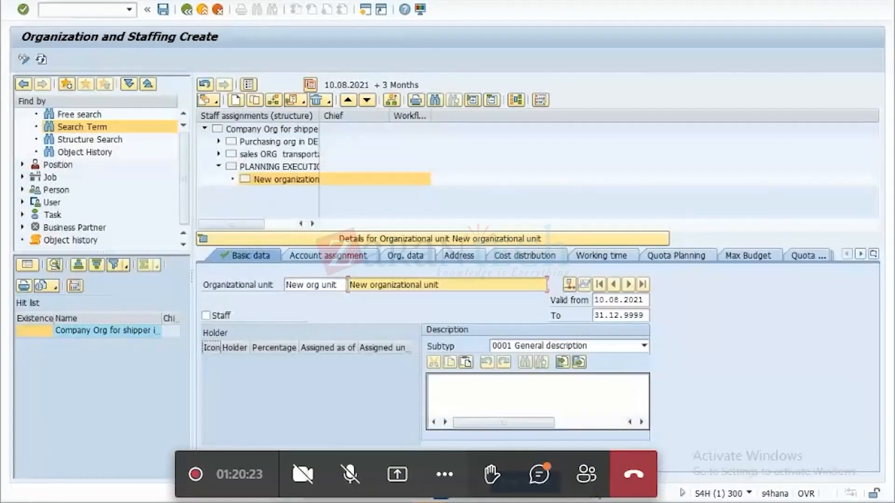
{"action": "key", "text": "alt+Tab"}
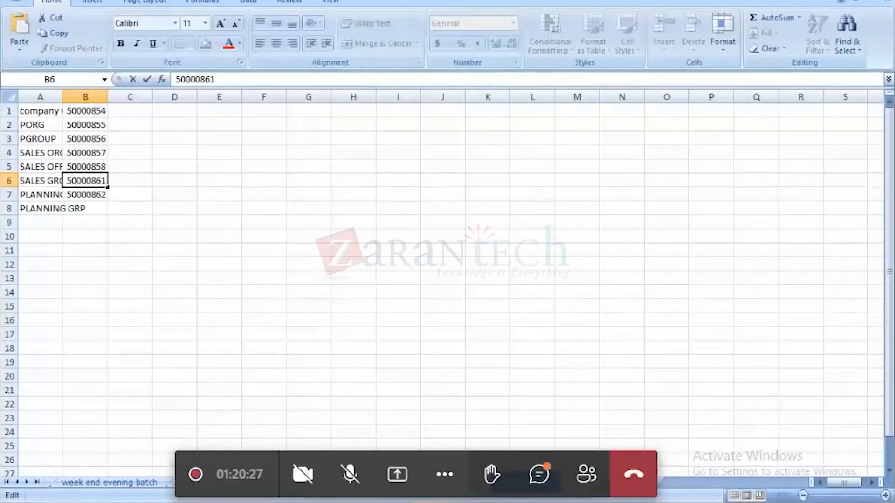
{"action": "key", "text": "alt+Tab"}
Name the new subordinate unit DE_TM_PLNGRP with the description PLANNING EXECUTION group and open its organizational data.
{"action": "left_click_drag", "start_coordinate": [337, 286], "coordinate": [234, 297]}
{"action": "key", "text": "Delete"}
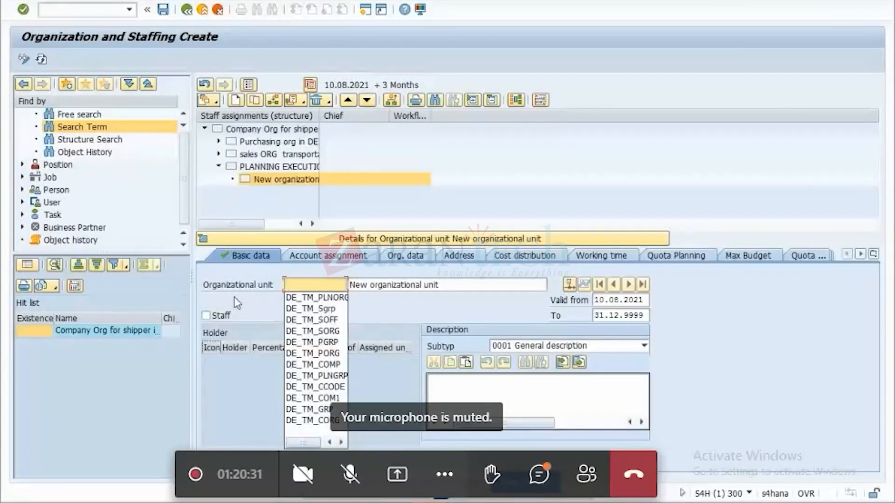
{"action": "left_click", "coordinate": [330, 376]}
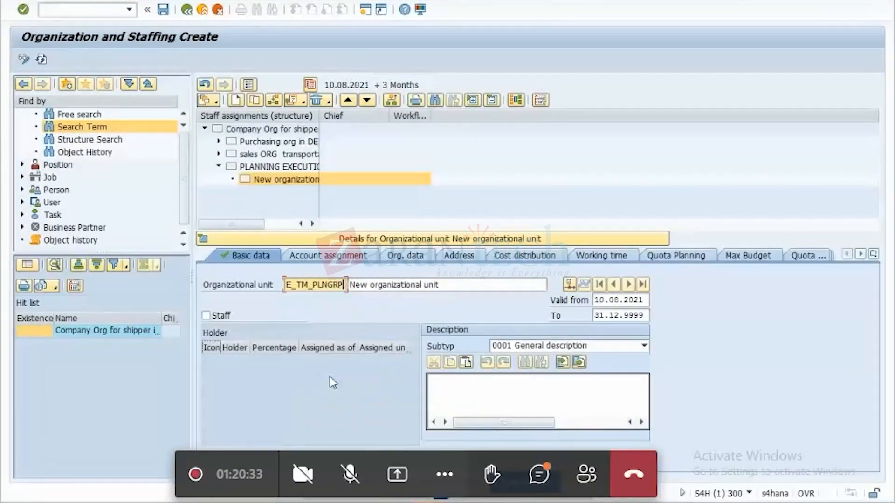
{"action": "key", "text": "Tab"}
{"action": "key", "text": "Delete"}
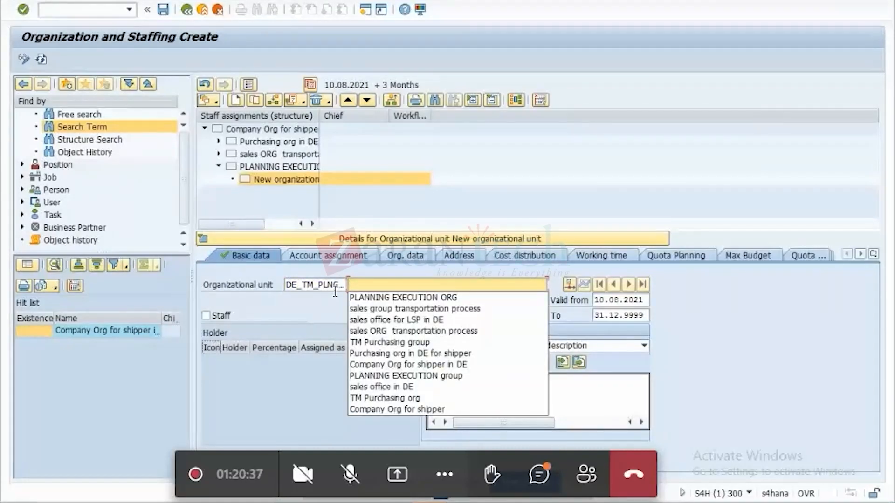
{"action": "left_click", "coordinate": [404, 377]}
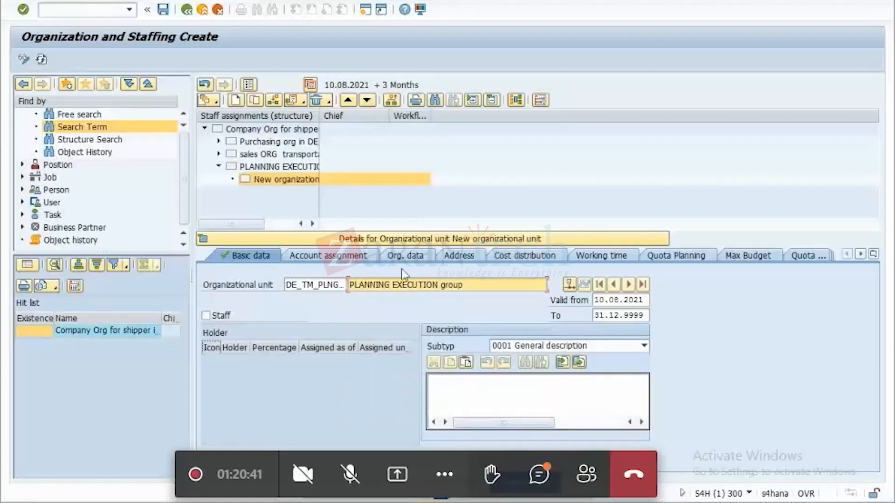
{"action": "left_click", "coordinate": [413, 261]}
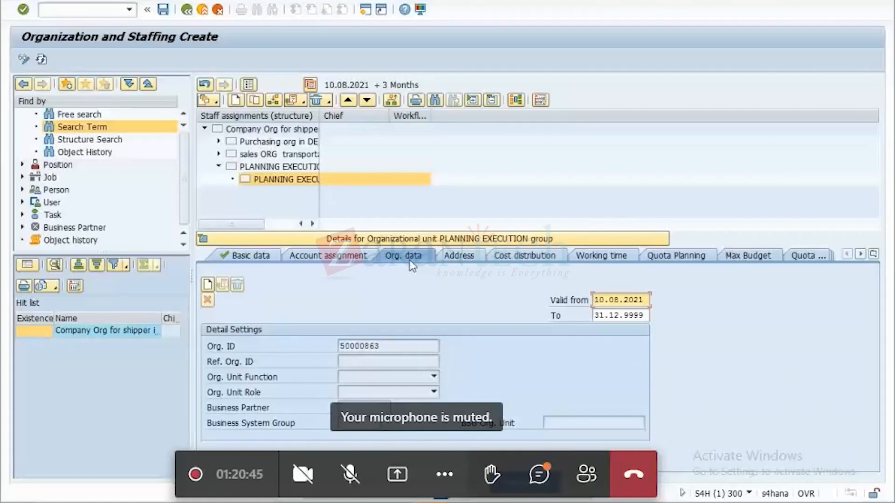
Copy the PLANNING EXECUTION group's Org. ID 50000863 into cell B8 beside PLANNING GRP in the Excel TM test data workbook.
{"action": "left_click_drag", "start_coordinate": [387, 346], "coordinate": [314, 348]}
{"action": "key", "text": "ctrl+c"}
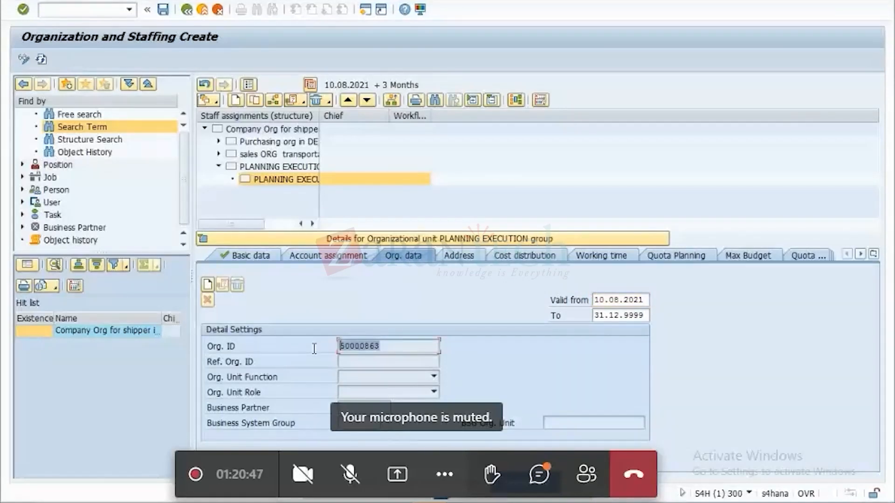
{"action": "left_click", "coordinate": [464, 310]}
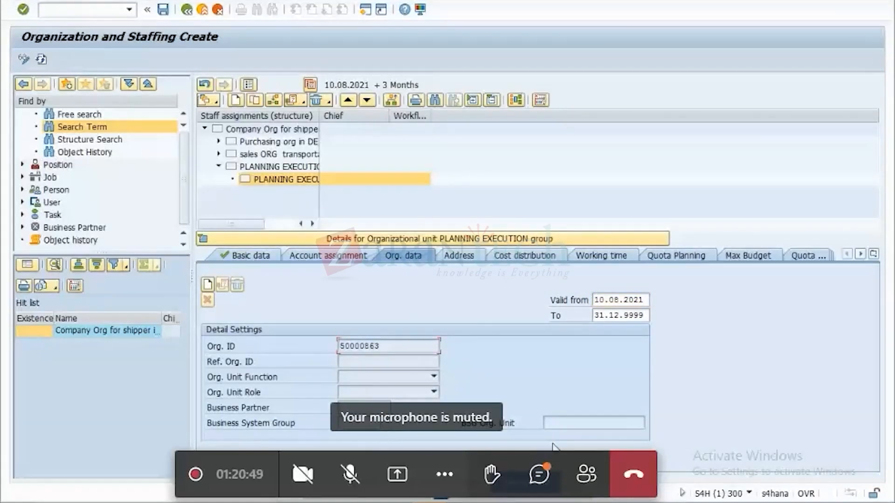
{"action": "mouse_move", "coordinate": [463, 498]}
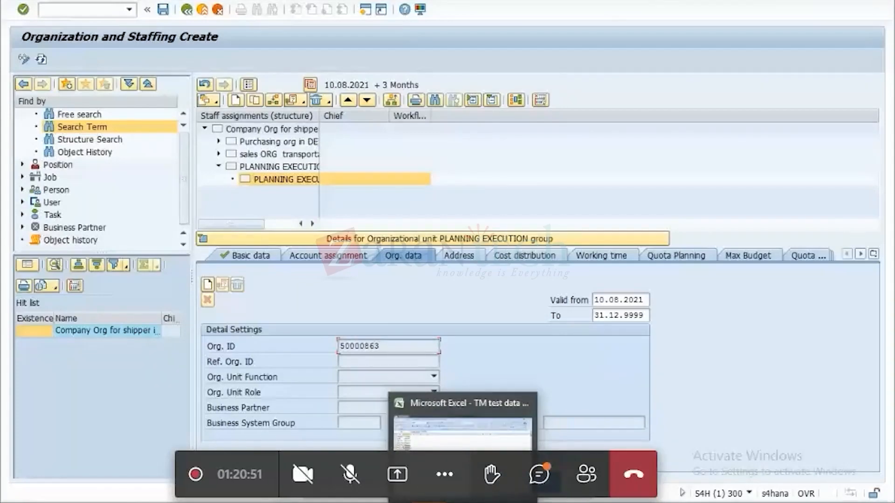
{"action": "left_click", "coordinate": [463, 498]}
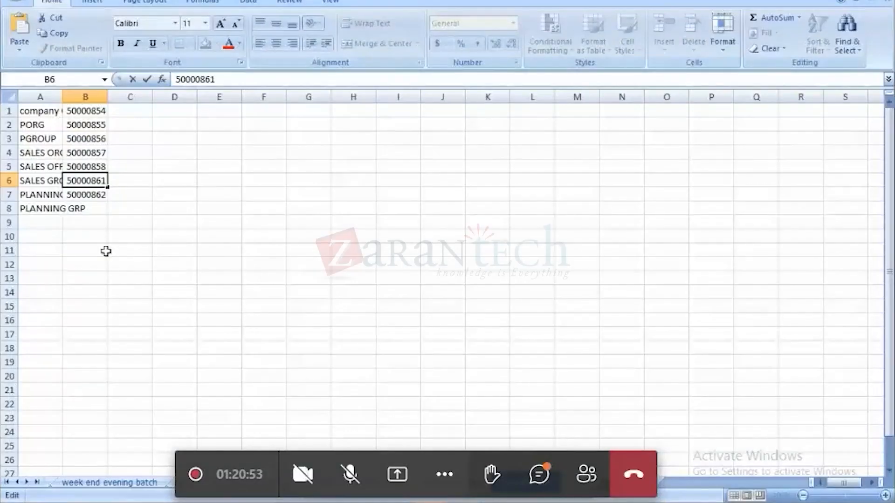
{"action": "left_click", "coordinate": [92, 205]}
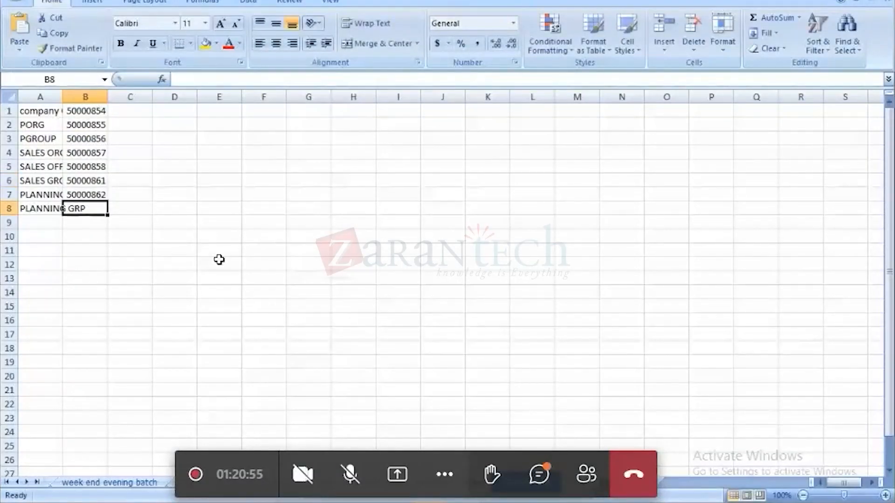
{"action": "key", "text": "ctrl+v"}
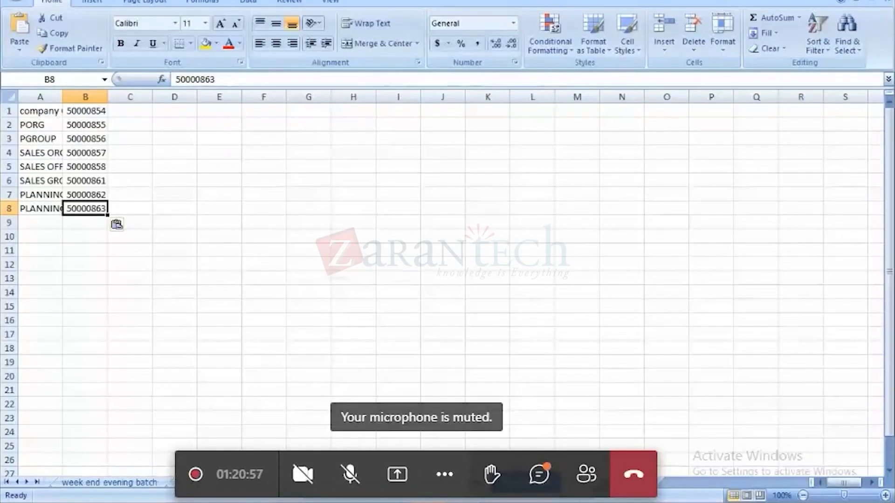
Back in SAP, assign the PLANNING EXECUTION group function 13 Planning and Execution, role 3 Group and business system group S4H.
{"action": "key", "text": "alt+Tab"}
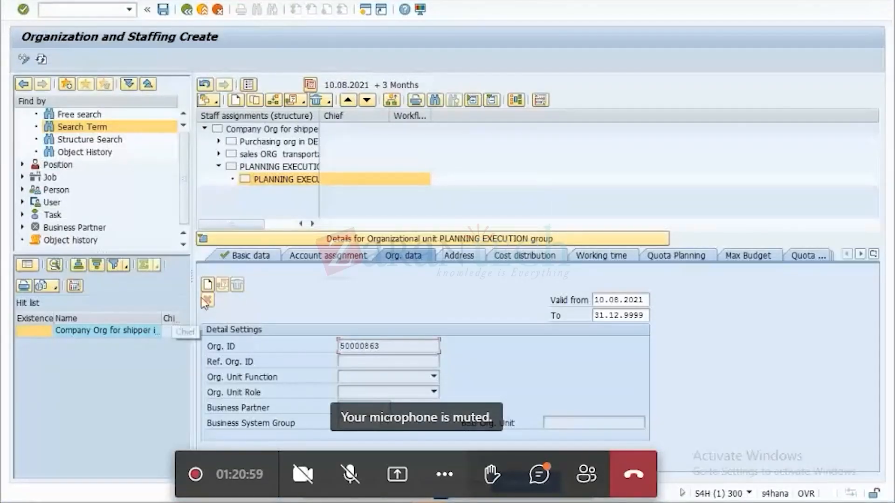
{"action": "left_click", "coordinate": [208, 285]}
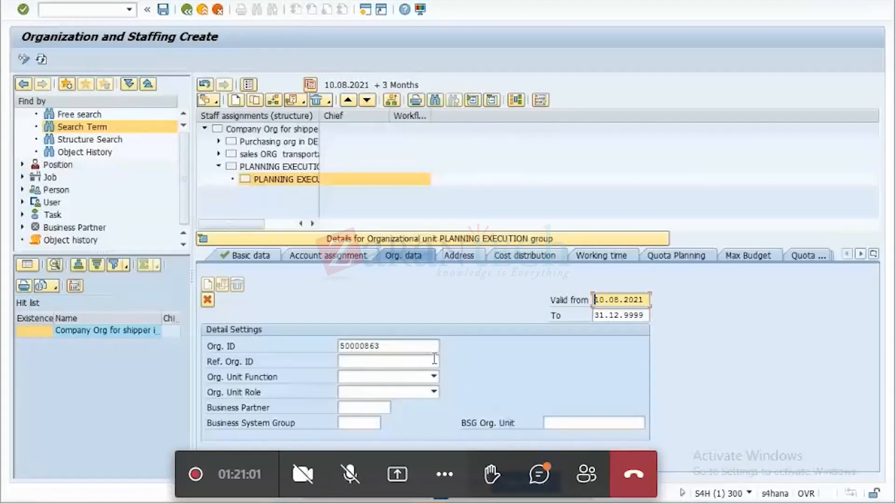
{"action": "left_click", "coordinate": [434, 377]}
{"action": "left_click", "coordinate": [387, 412]}
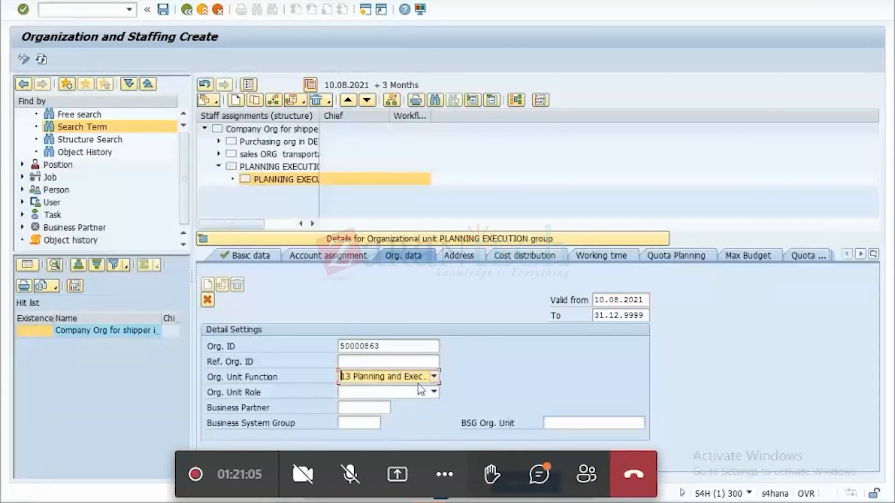
{"action": "left_click", "coordinate": [433, 392]}
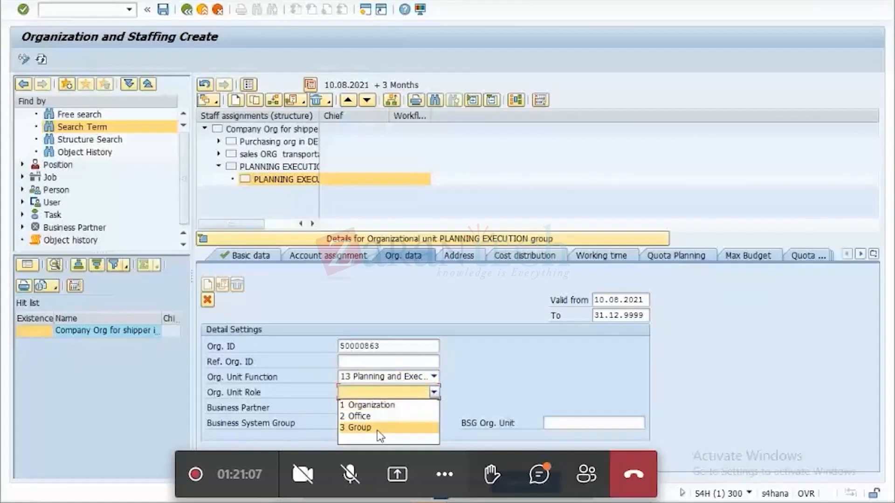
{"action": "left_click", "coordinate": [377, 430]}
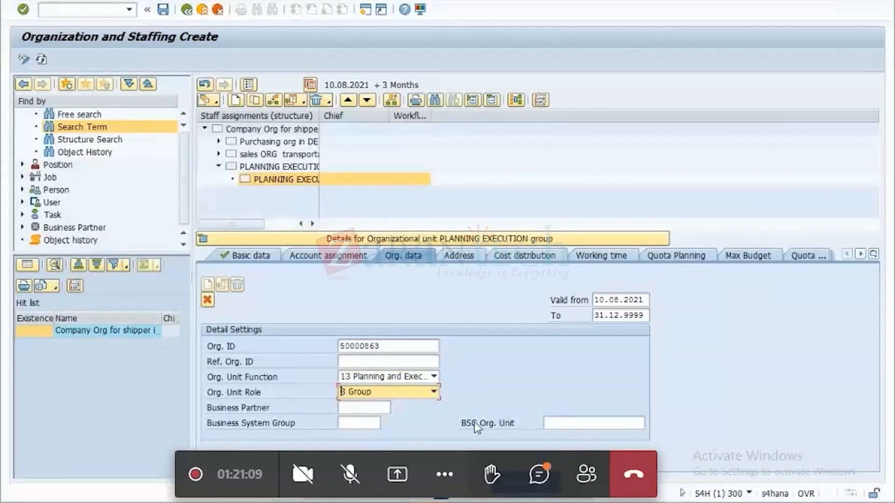
{"action": "left_click", "coordinate": [367, 425]}
{"action": "type", "text": "S4H"}
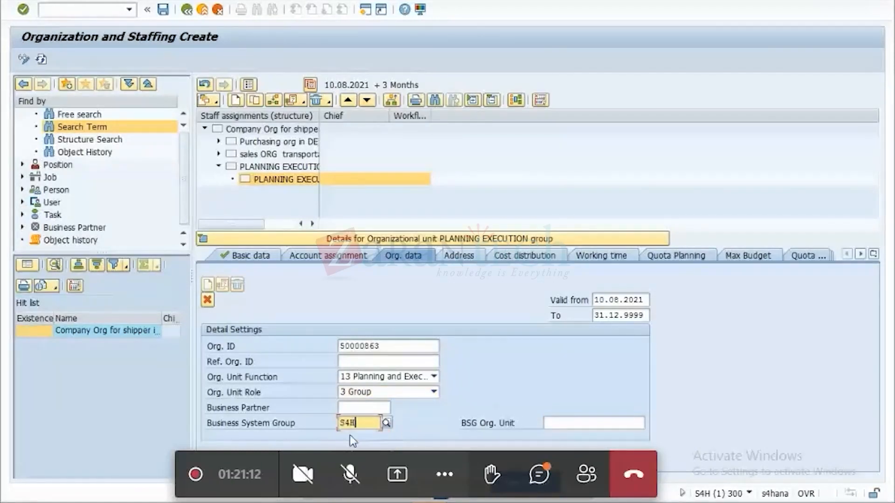
Enter city DUSSELDORF and country DE as the PLANNING EXECUTION group's main address and save it in customizing request S4HK900052.
{"action": "left_click", "coordinate": [468, 256]}
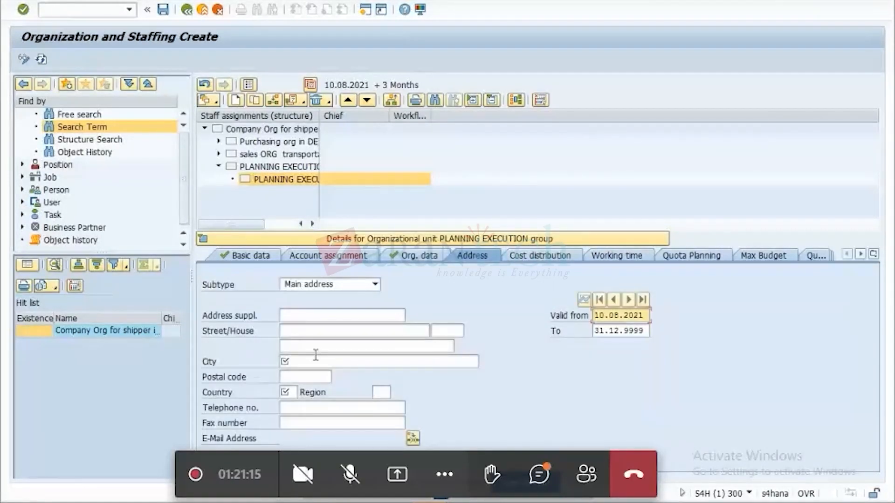
{"action": "left_click", "coordinate": [316, 359]}
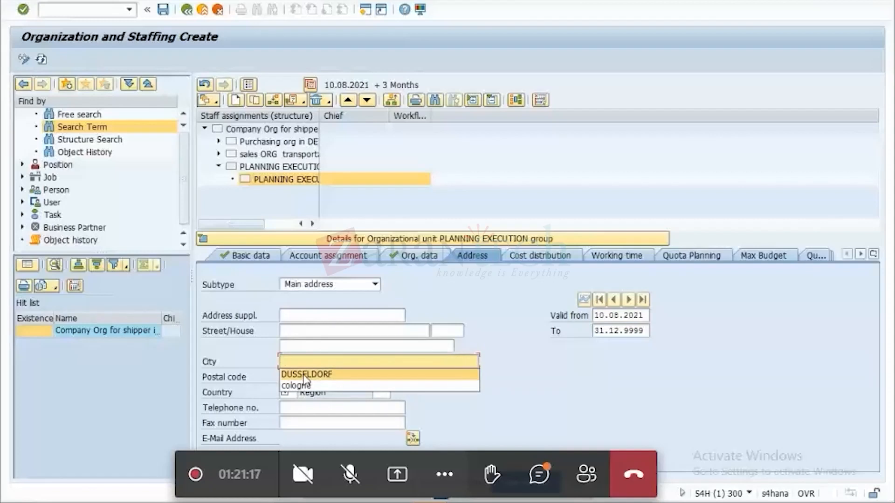
{"action": "left_click", "coordinate": [308, 375]}
{"action": "left_click", "coordinate": [288, 393]}
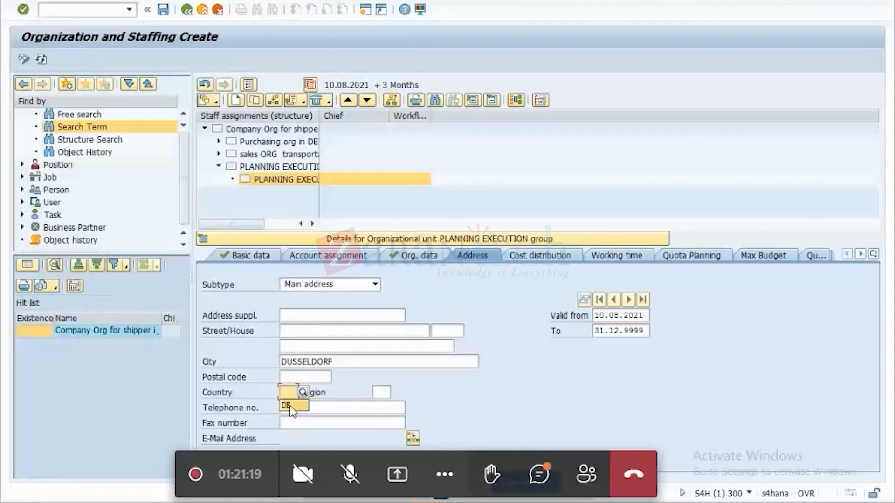
{"action": "left_click", "coordinate": [291, 407]}
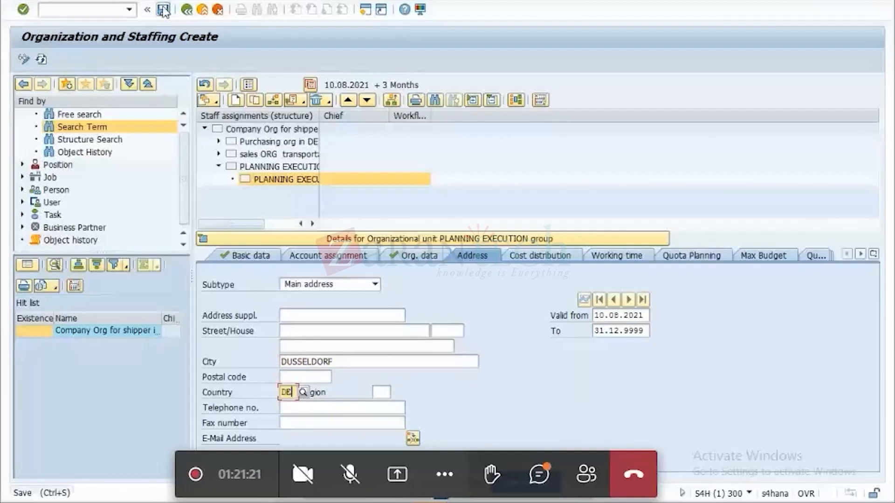
{"action": "left_click", "coordinate": [163, 10]}
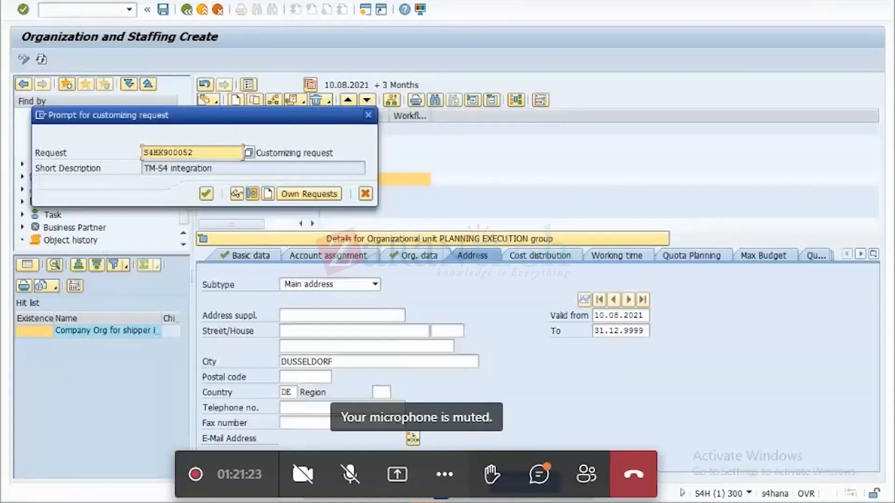
{"action": "left_click", "coordinate": [205, 194]}
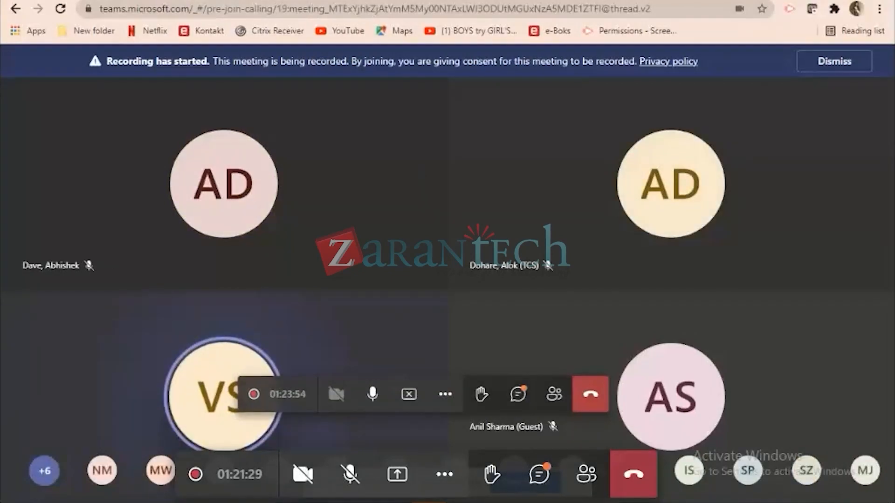
Switch to the SAP Fiori launchpad home page in the browser.
{"action": "left_click", "coordinate": [294, 2]}
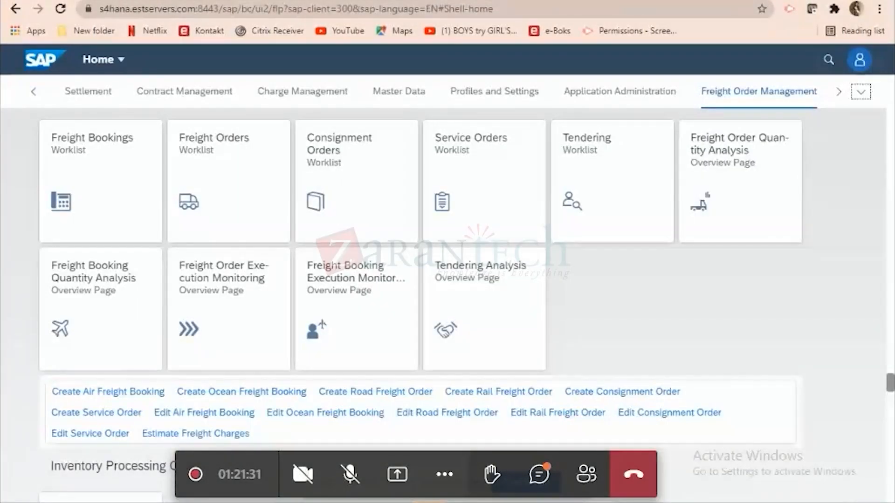
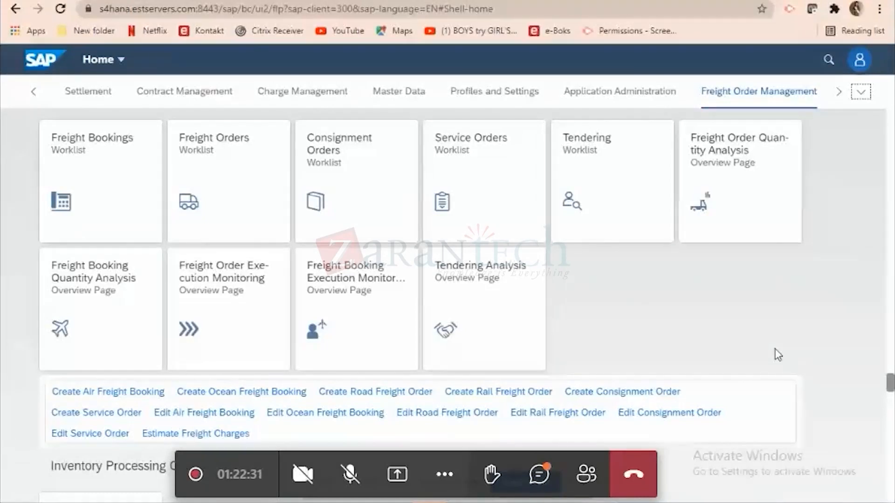
Switch to SAP GUI and leave the Sales Groups customizing view for the implementation guide structure.
{"action": "mouse_move", "coordinate": [785, 472]}
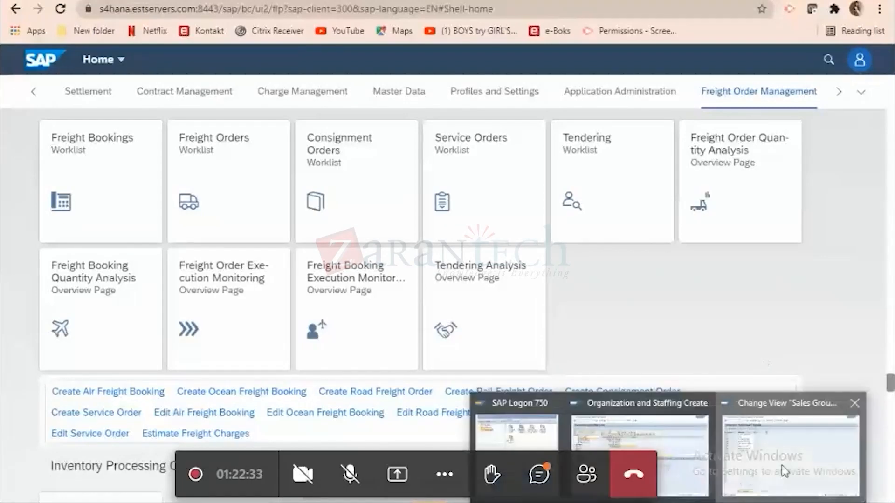
{"action": "left_click", "coordinate": [785, 471]}
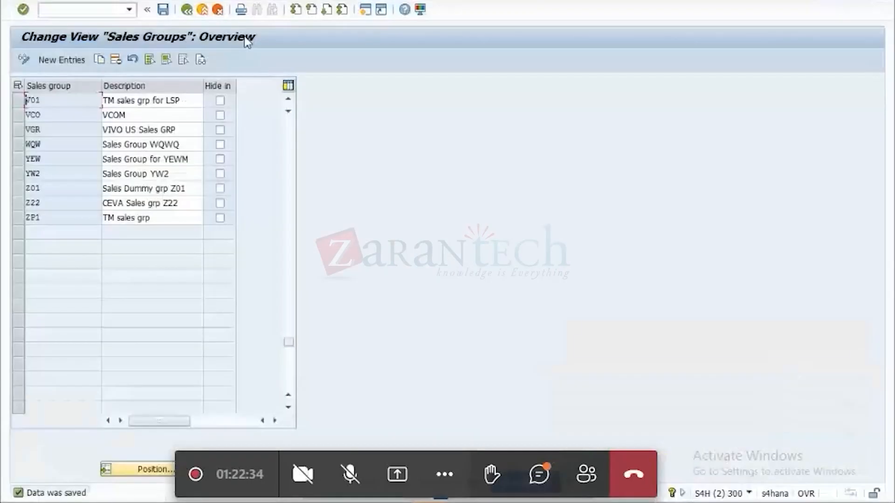
{"action": "left_click", "coordinate": [203, 12]}
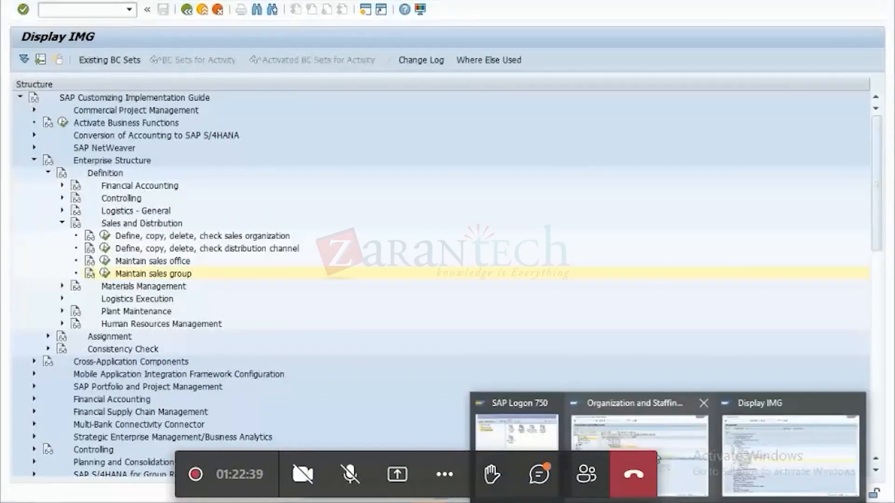
{"action": "left_click", "coordinate": [658, 460]}
{"action": "left_click", "coordinate": [130, 10]}
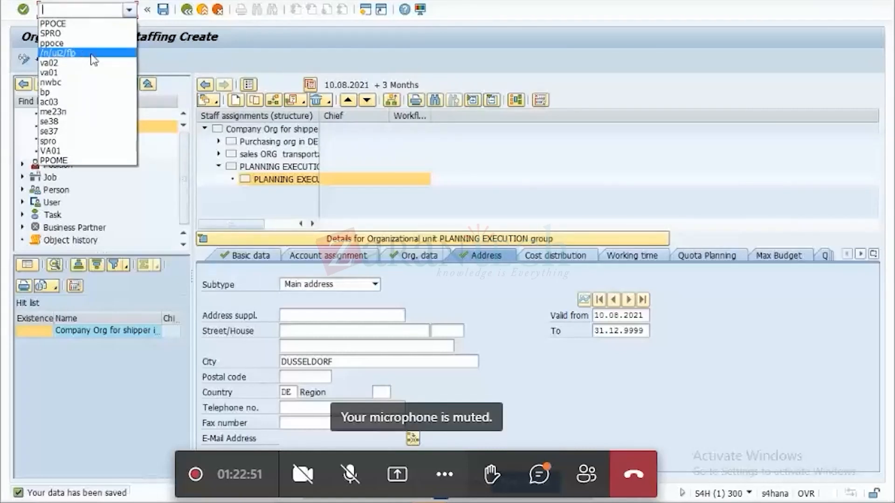
{"action": "key", "text": "Down"}
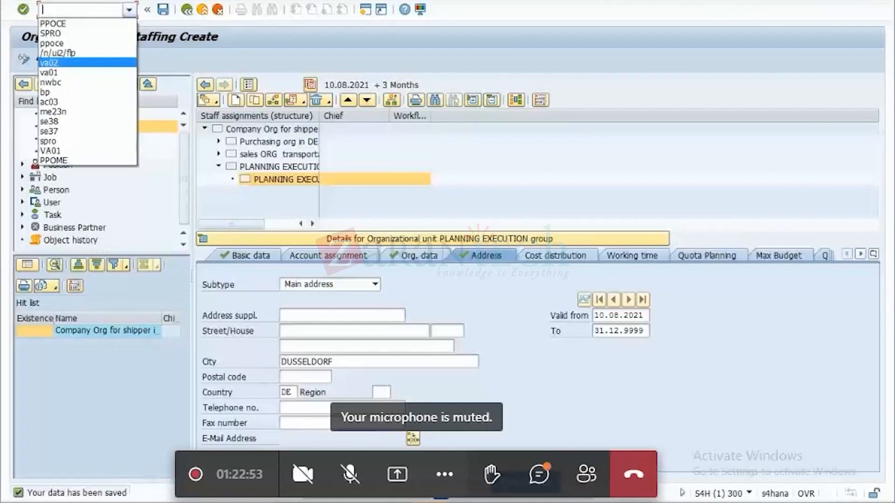
Back in the Fiori launchpad, log on and create a road freight order of type 1000, Freight Order with Subcontracting.
{"action": "key", "text": "alt+Tab"}
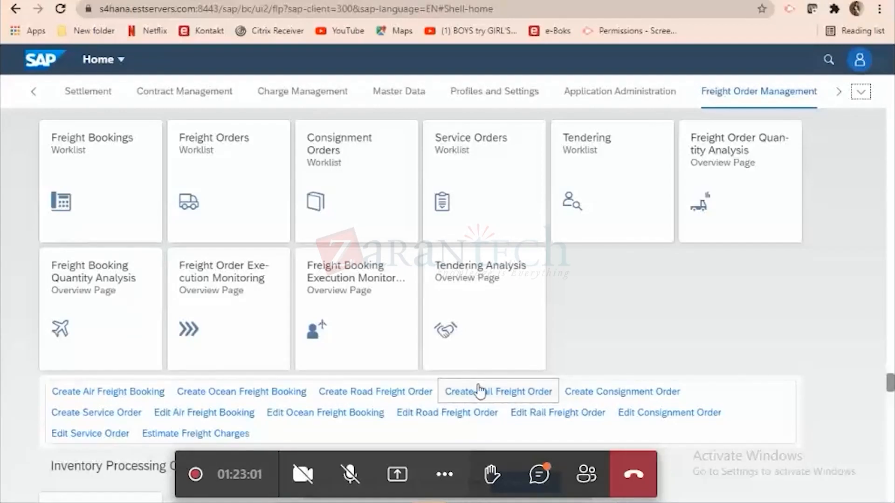
{"action": "left_click", "coordinate": [353, 394]}
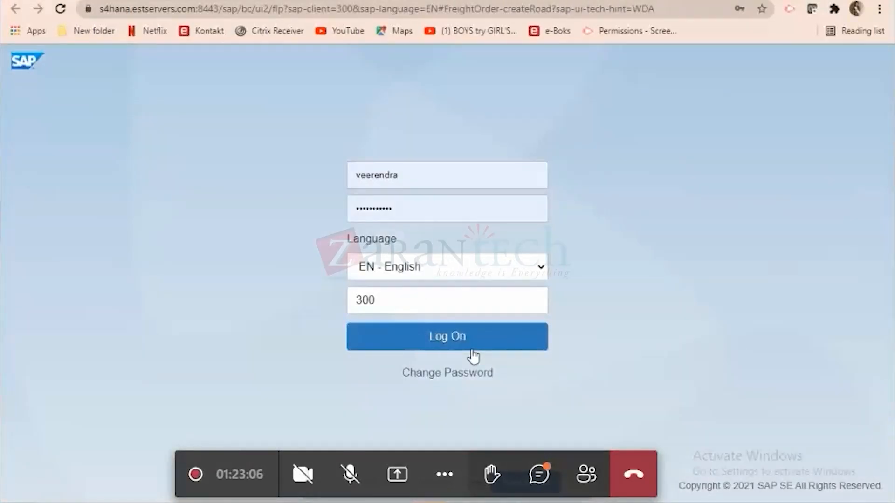
{"action": "left_click", "coordinate": [484, 345]}
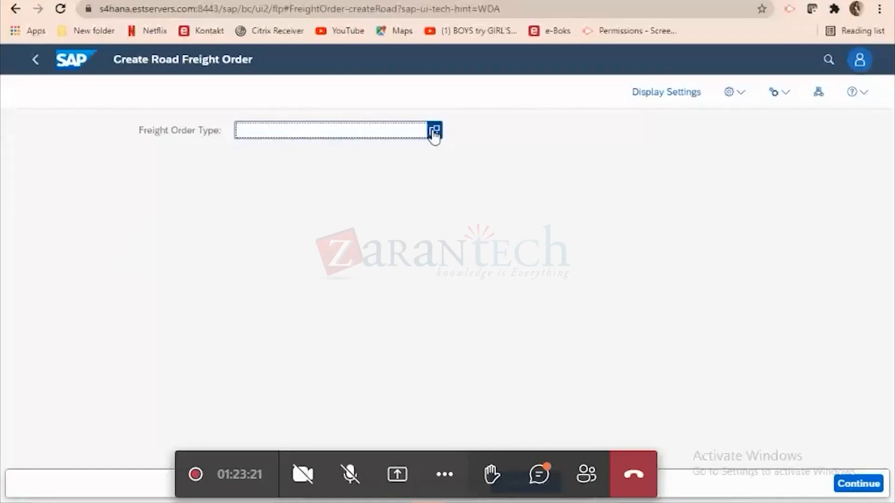
{"action": "left_click", "coordinate": [434, 131]}
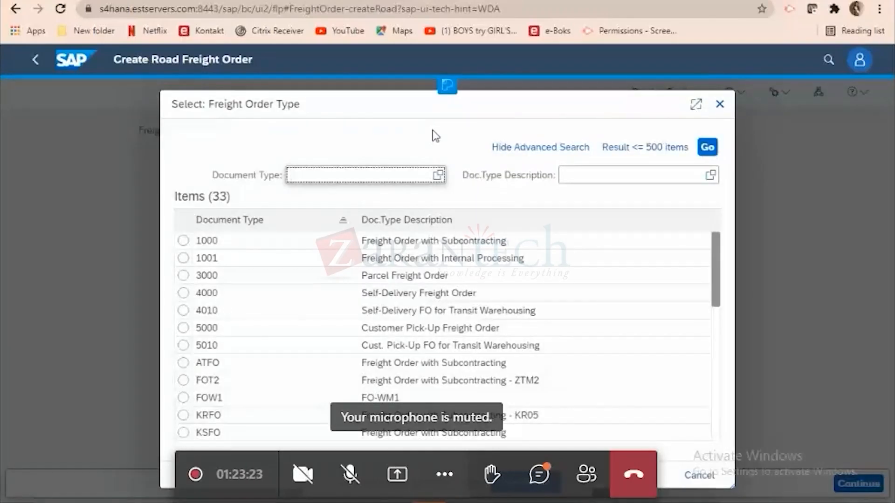
{"action": "left_click", "coordinate": [428, 242]}
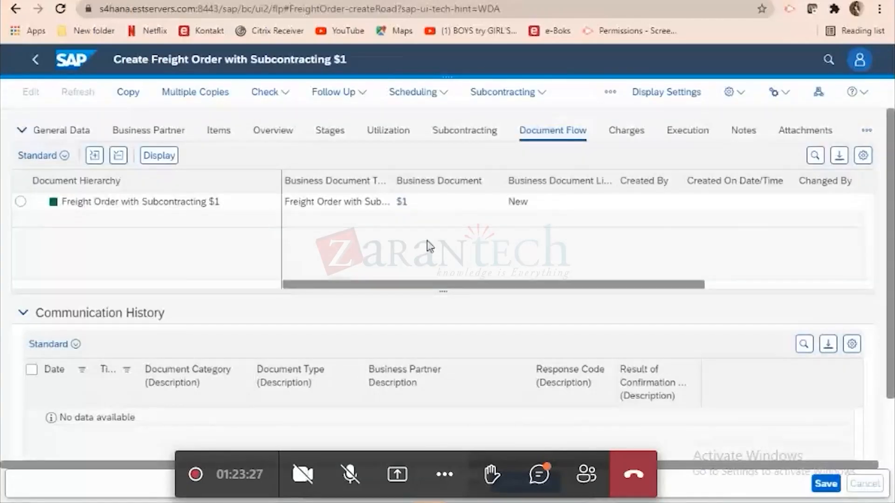
Show the freight order's organizational data under General Data and copy the PORG ID 50000855 from cell B2 of the Excel workbook.
{"action": "left_click", "coordinate": [70, 132]}
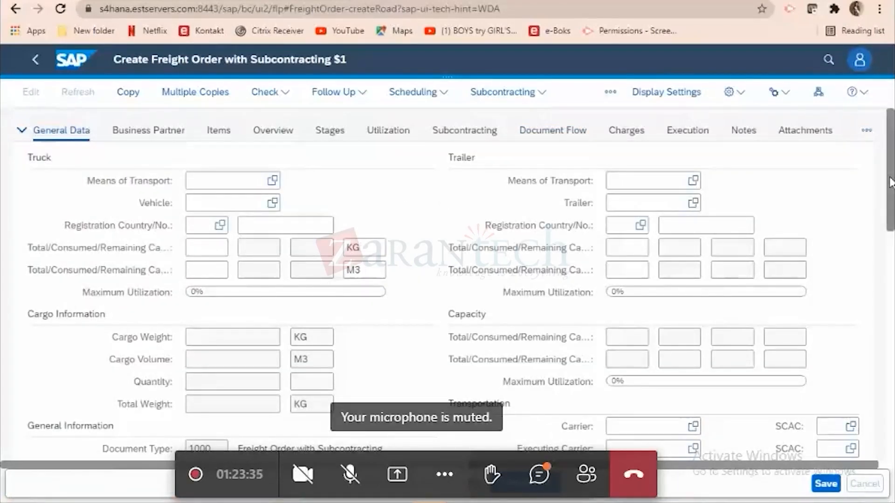
{"action": "left_click_drag", "start_coordinate": [890, 182], "coordinate": [868, 292]}
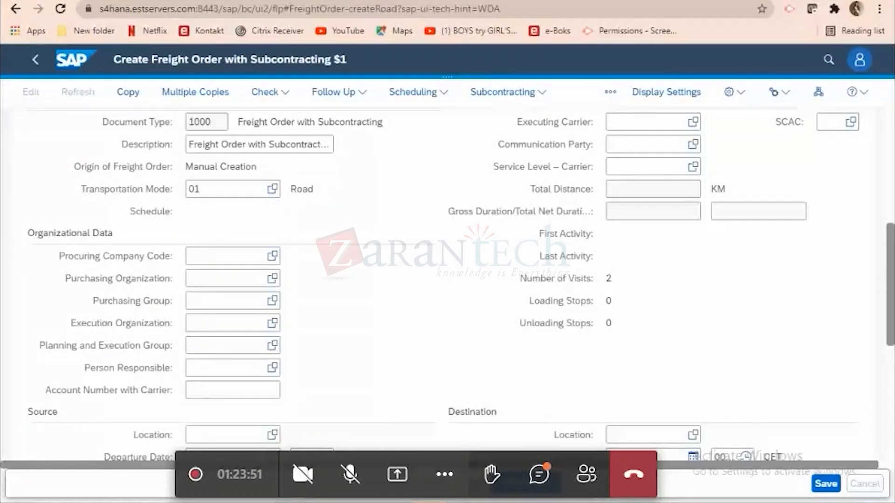
{"action": "key", "text": "alt+Tab"}
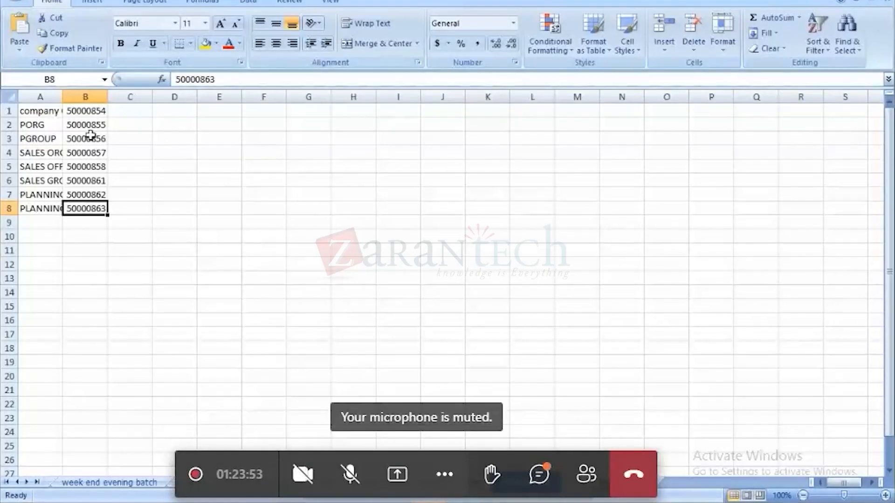
{"action": "left_click", "coordinate": [79, 124]}
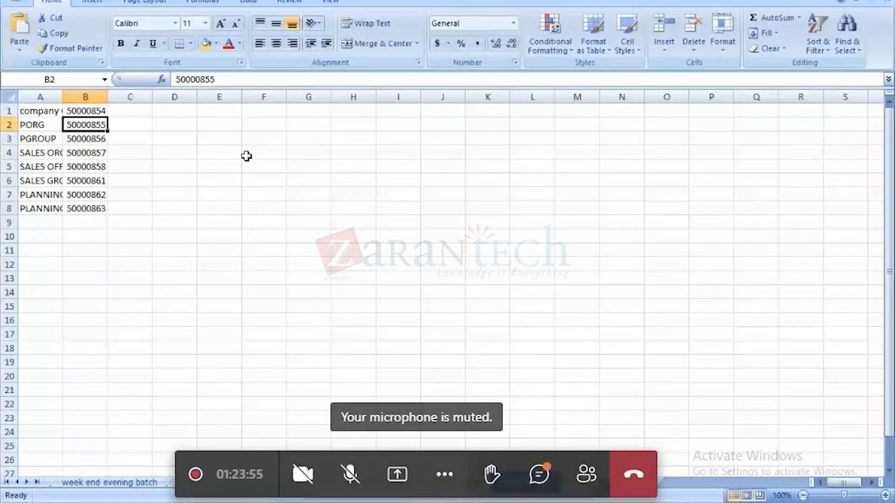
{"action": "key", "text": "ctrl+c"}
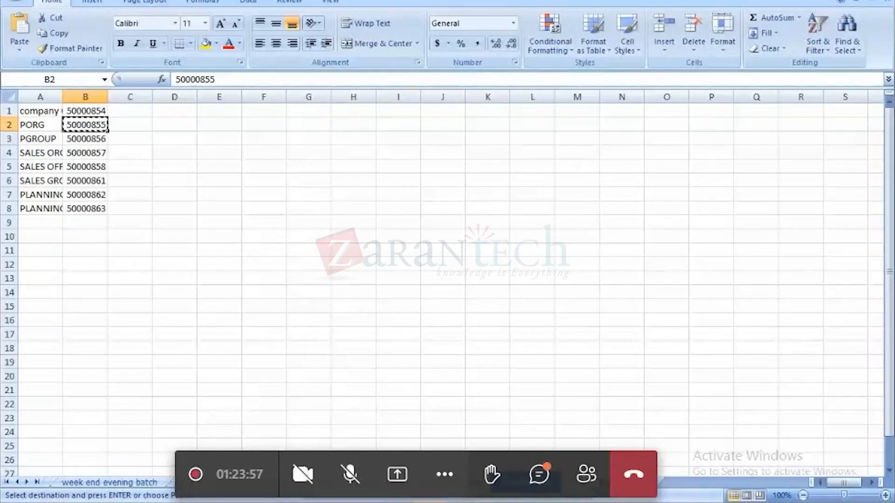
Back in the freight order, set the Purchasing Organization to 50000855 and the Purchasing Group to 50000856 from the value lists.
{"action": "key", "text": "alt+Tab"}
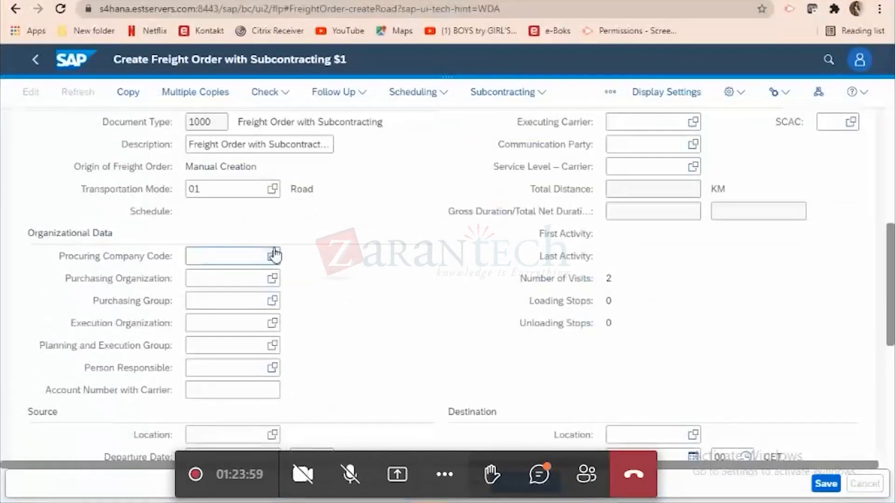
{"action": "left_click", "coordinate": [271, 280]}
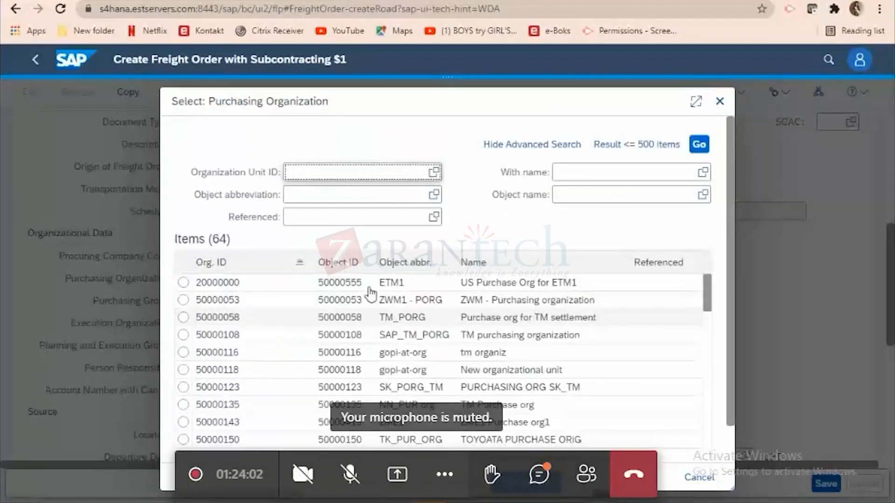
{"action": "left_click", "coordinate": [303, 173]}
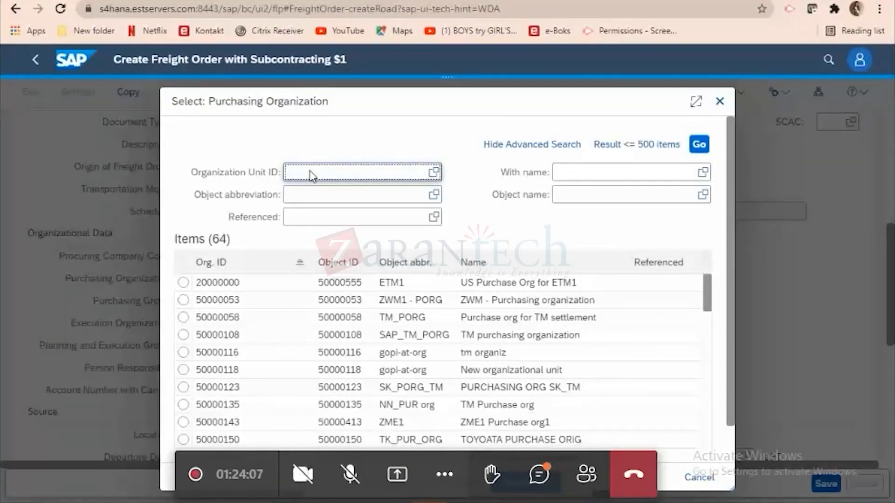
{"action": "key", "text": "ctrl+v"}
{"action": "key", "text": "Return"}
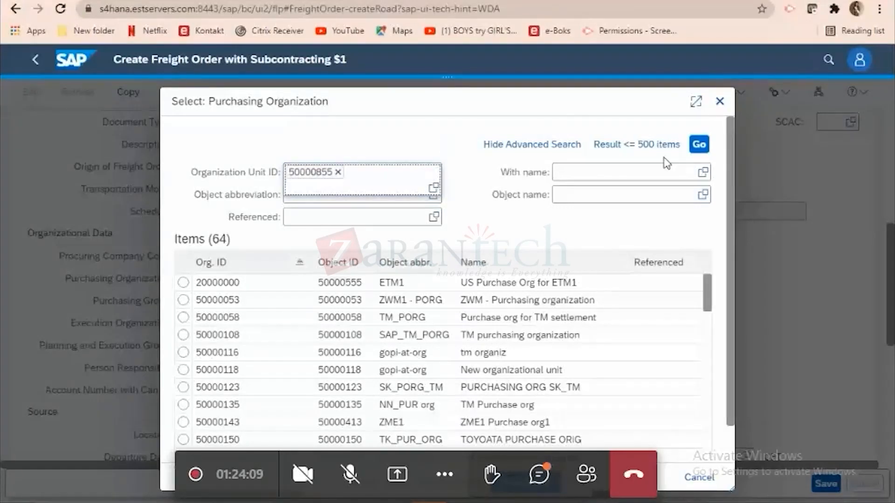
{"action": "left_click", "coordinate": [701, 148]}
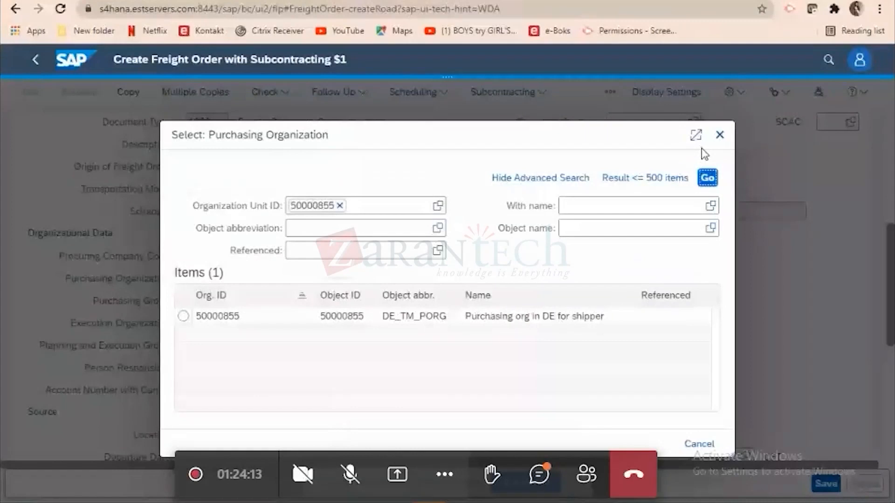
{"action": "left_click", "coordinate": [431, 323]}
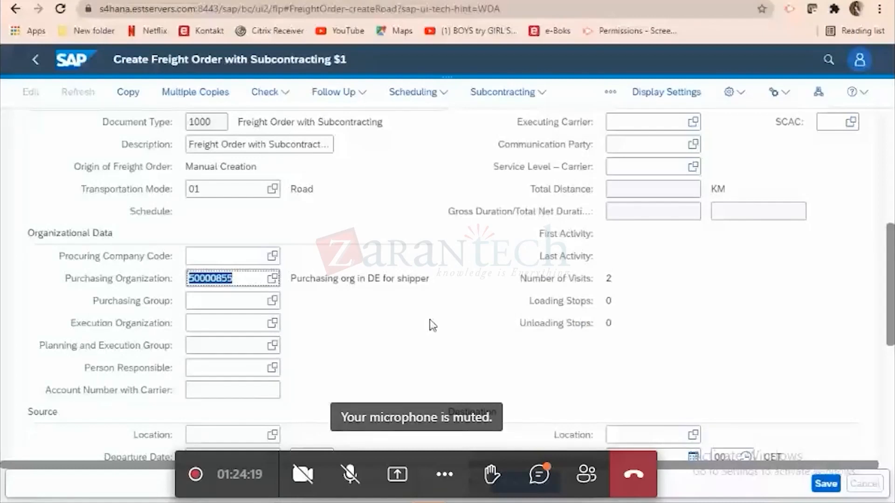
{"action": "left_click", "coordinate": [272, 301]}
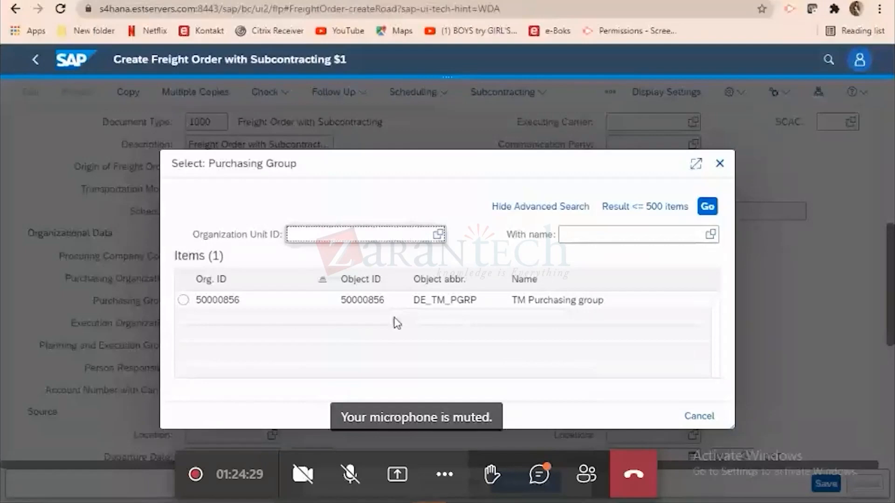
{"action": "left_click", "coordinate": [374, 300]}
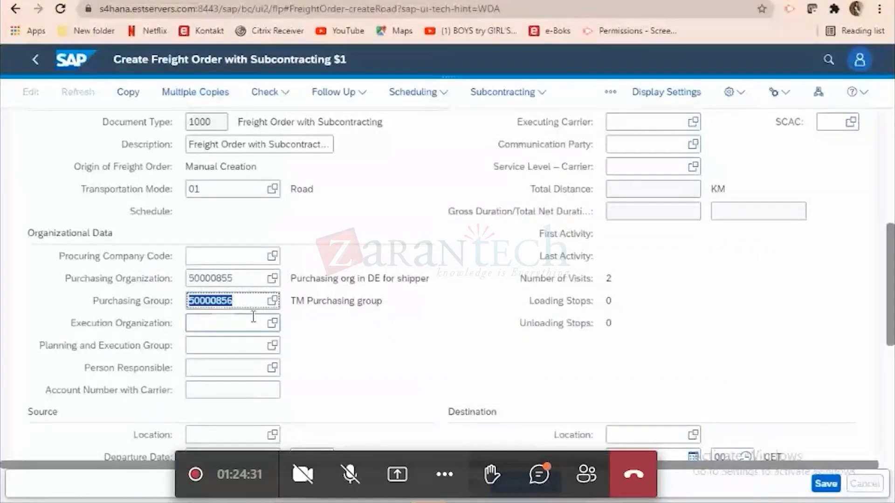
Switch to the Excel workbook and copy the planning organization's ID 50000862 from cell B7.
{"action": "left_click", "coordinate": [482, 500]}
{"action": "key", "text": "Down"}
{"action": "key", "text": "Down"}
{"action": "key", "text": "Down"}
{"action": "key", "text": "Down"}
{"action": "key", "text": "Down"}
{"action": "key", "text": "ctrl+c"}
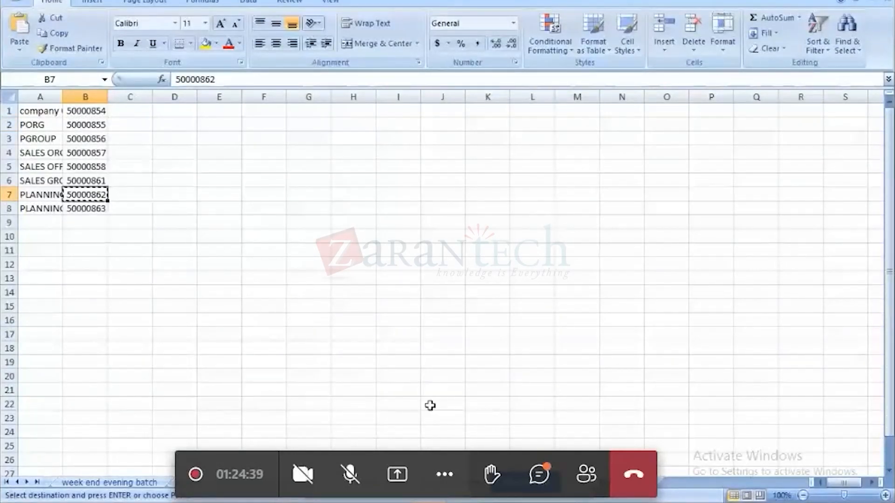
Back in the freight order, set the Execution Organization to 50000862 and the Planning and Execution Group to 50000863.
{"action": "key", "text": "alt+Tab"}
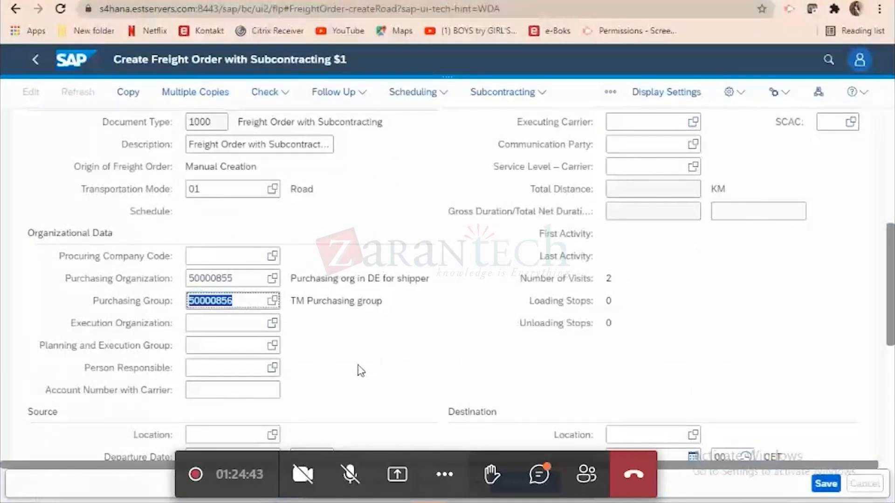
{"action": "left_click", "coordinate": [274, 325]}
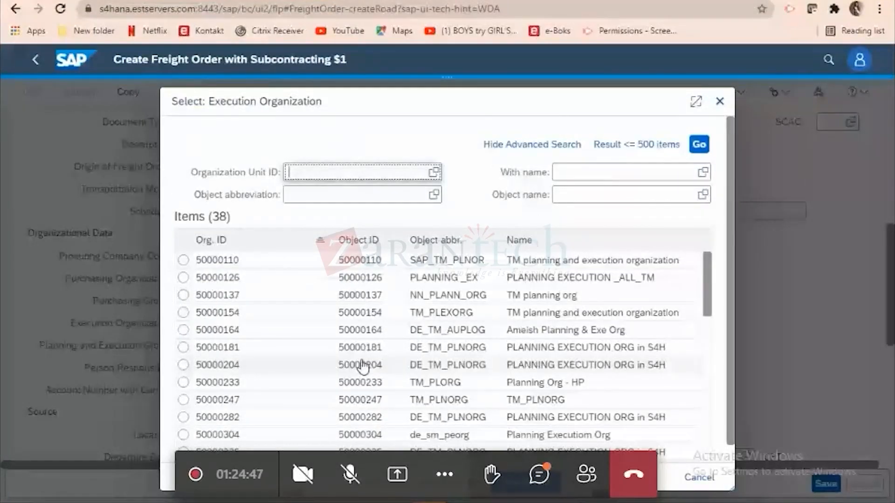
{"action": "type", "text": "50000862"}
{"action": "left_click", "coordinate": [700, 144]}
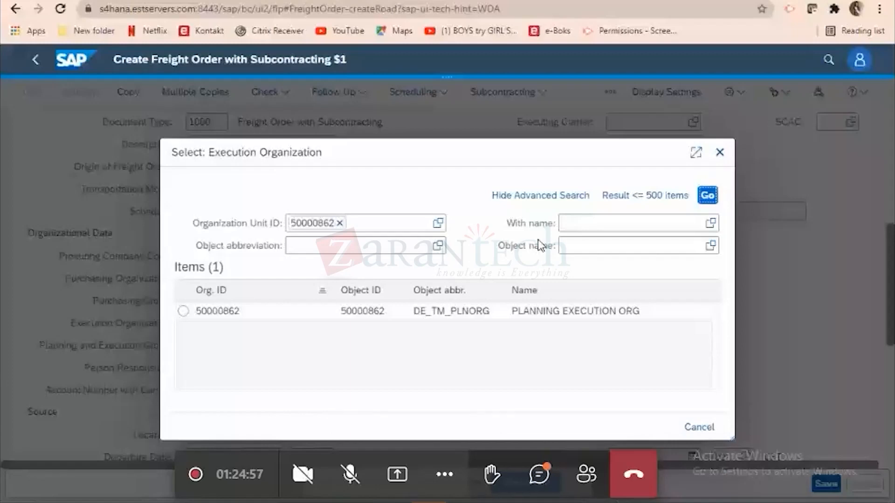
{"action": "left_click", "coordinate": [473, 312]}
{"action": "left_click", "coordinate": [273, 345]}
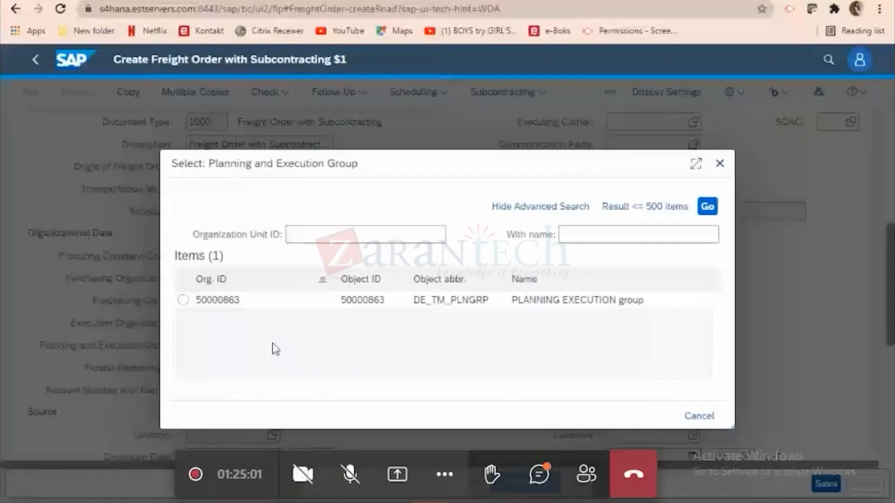
{"action": "left_click", "coordinate": [385, 302]}
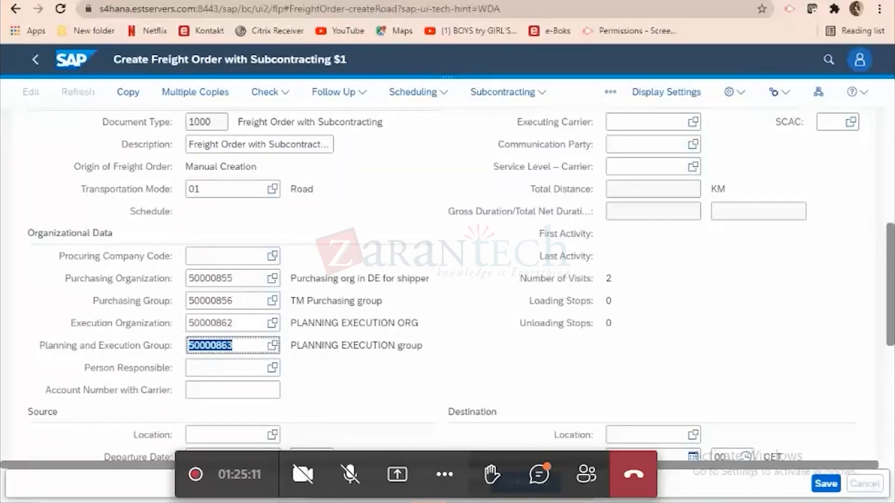
Switch to the Excel workbook and copy the company organization's ID 50000854 from cell B1.
{"action": "key", "text": "alt+Tab"}
{"action": "left_click", "coordinate": [96, 112]}
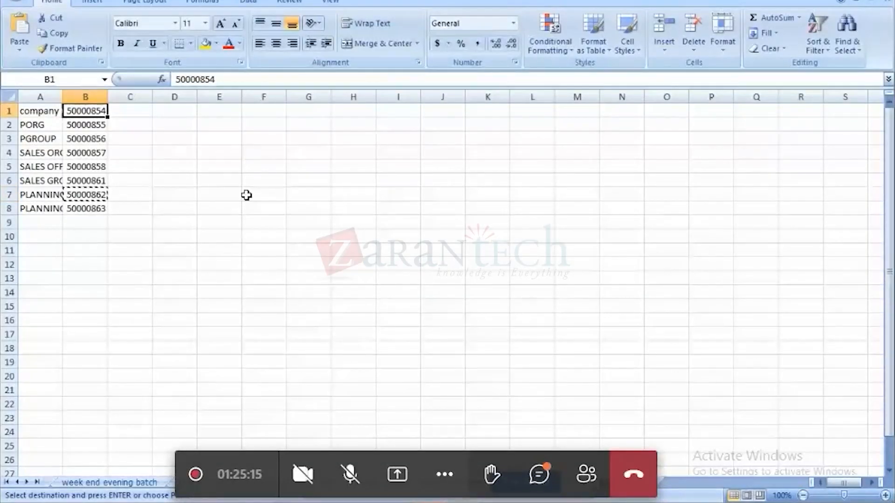
{"action": "key", "text": "ctrl+c"}
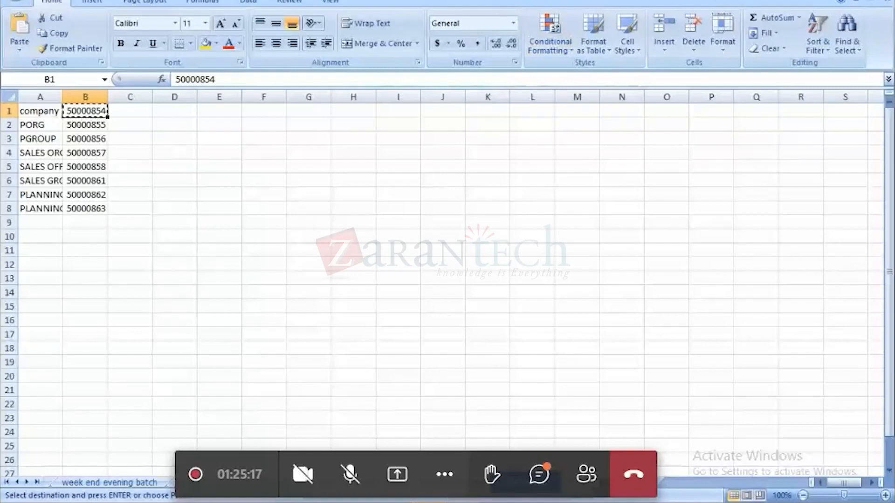
Switch back to the freight order and set the Procuring Company Code to 50000854 from its value list.
{"action": "key", "text": "alt+Tab"}
{"action": "left_click", "coordinate": [268, 256]}
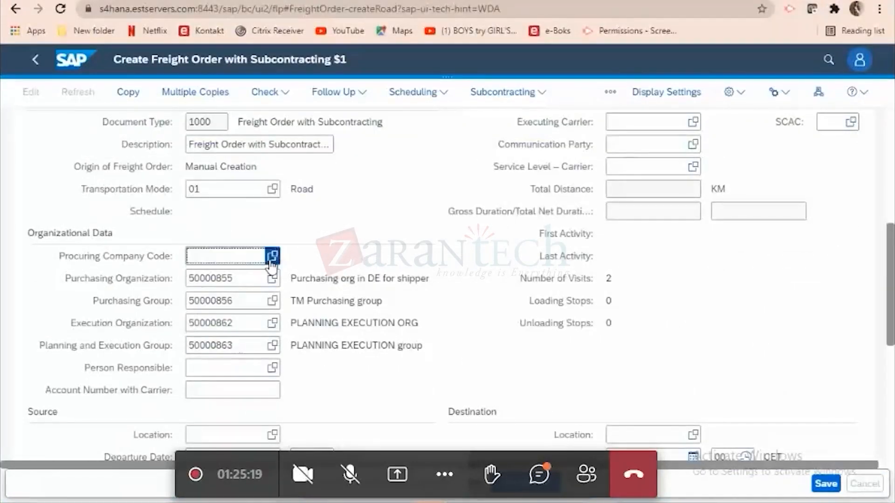
{"action": "key", "text": "F4"}
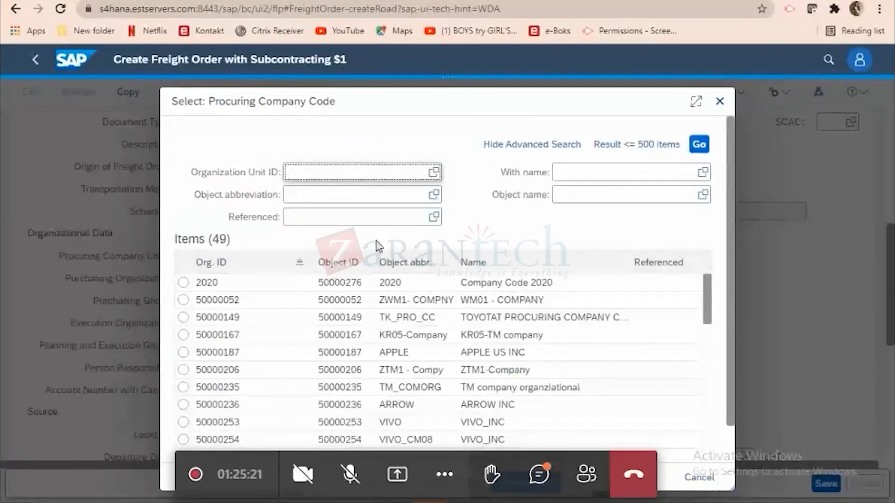
{"action": "key", "text": "ctrl+v"}
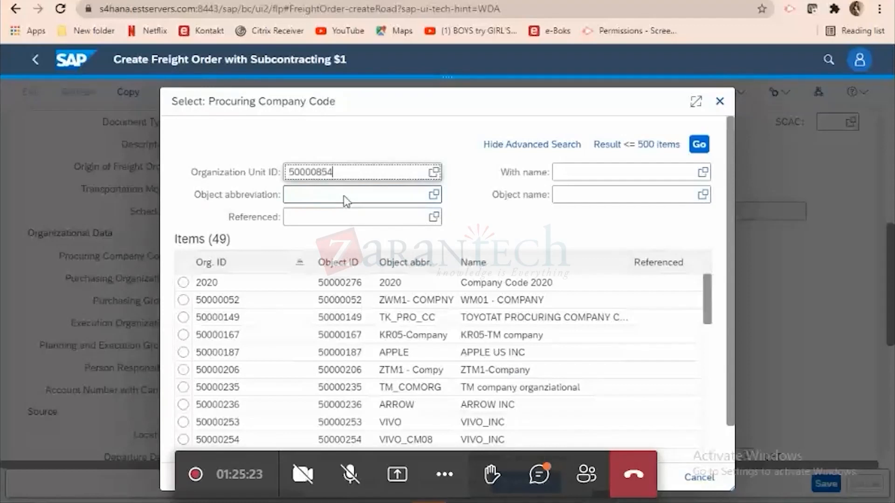
{"action": "key", "text": "Return"}
{"action": "left_click", "coordinate": [700, 145]}
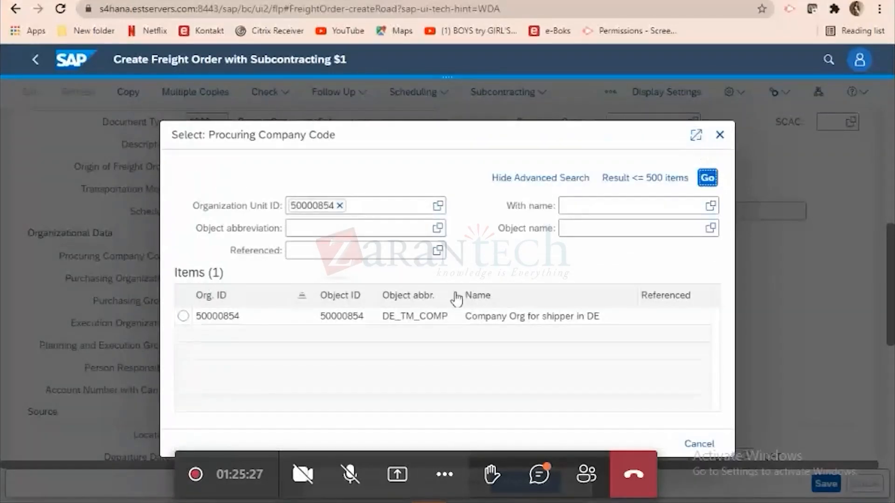
{"action": "left_click", "coordinate": [444, 318]}
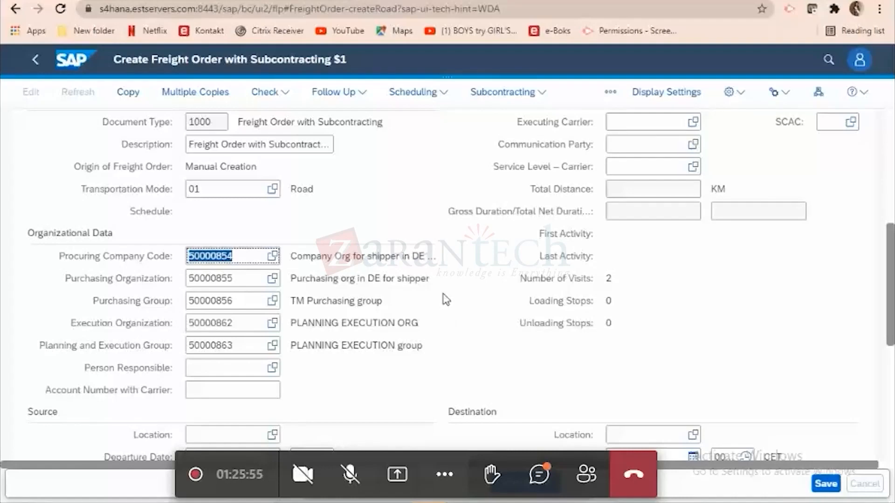
On the SAP Fiori home page, dismiss the sign-in request and start creating a forwarding order from the Order Management group.
{"action": "left_click", "coordinate": [233, 1]}
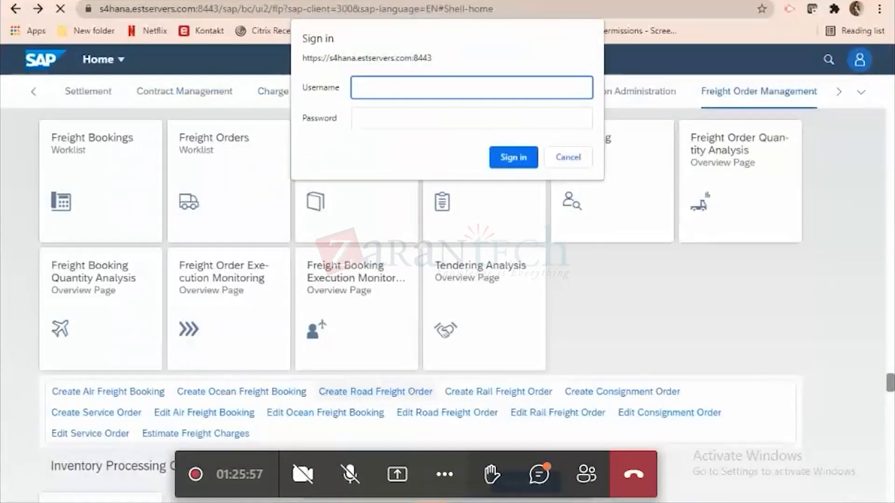
{"action": "left_click", "coordinate": [575, 159]}
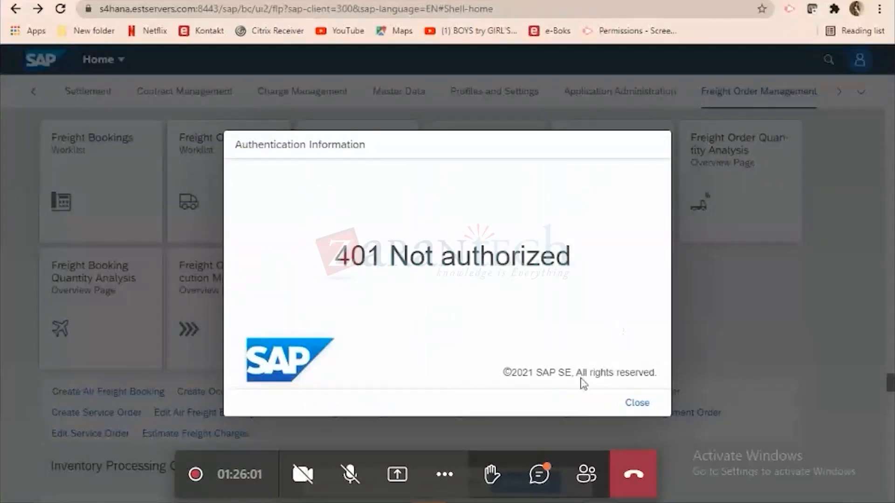
{"action": "left_click", "coordinate": [636, 403]}
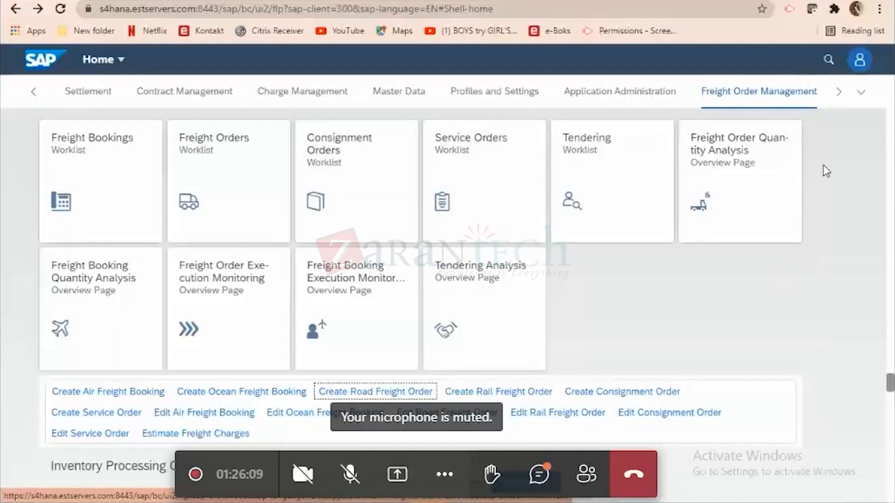
{"action": "left_click", "coordinate": [861, 92]}
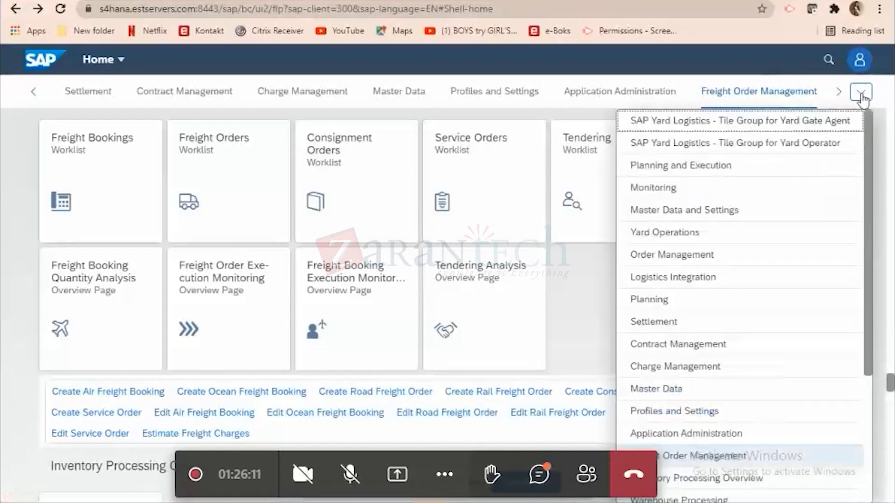
{"action": "left_click", "coordinate": [655, 255]}
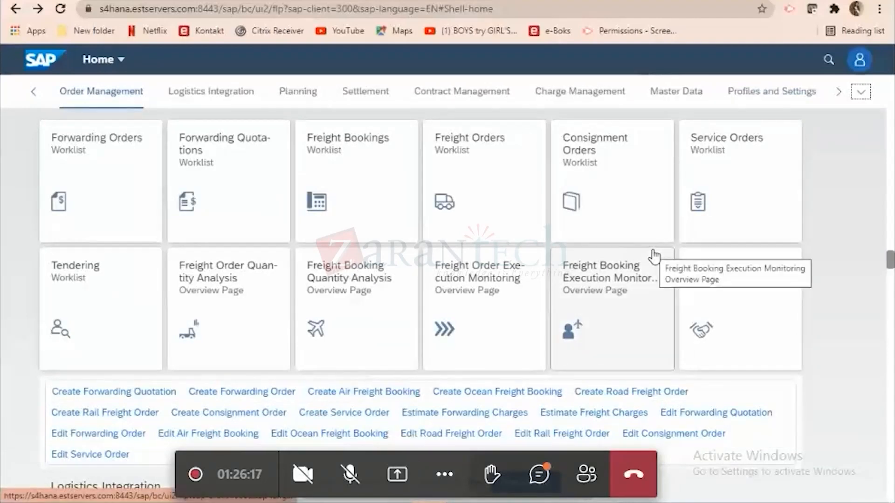
{"action": "left_click", "coordinate": [260, 393]}
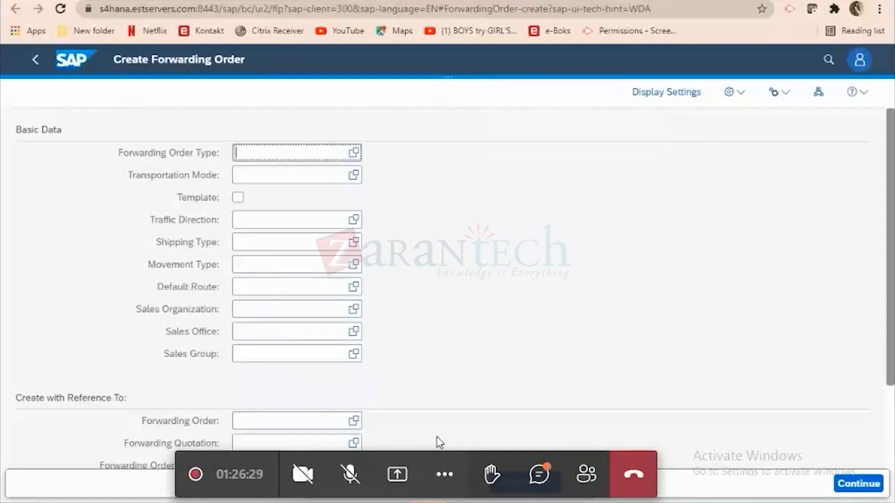
Switch to the Excel workbook and copy the sales organization's ID 50000857 from cell B4.
{"action": "left_click", "coordinate": [577, 502]}
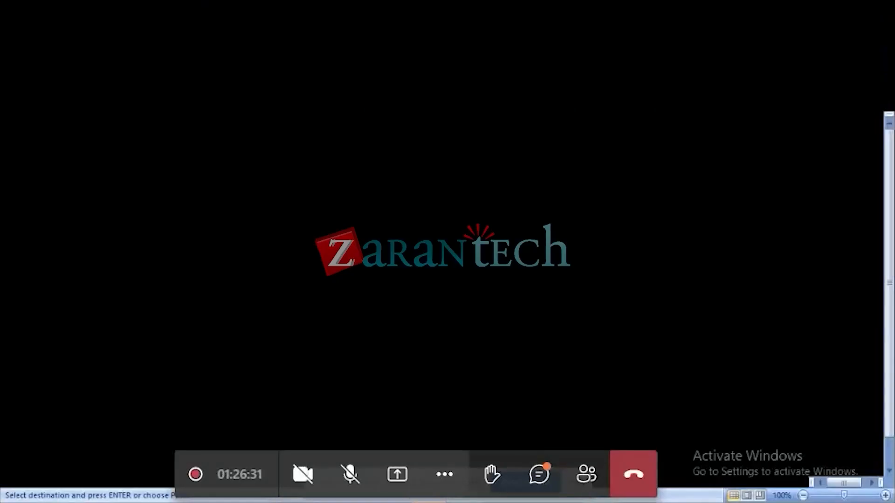
{"action": "left_click", "coordinate": [85, 152]}
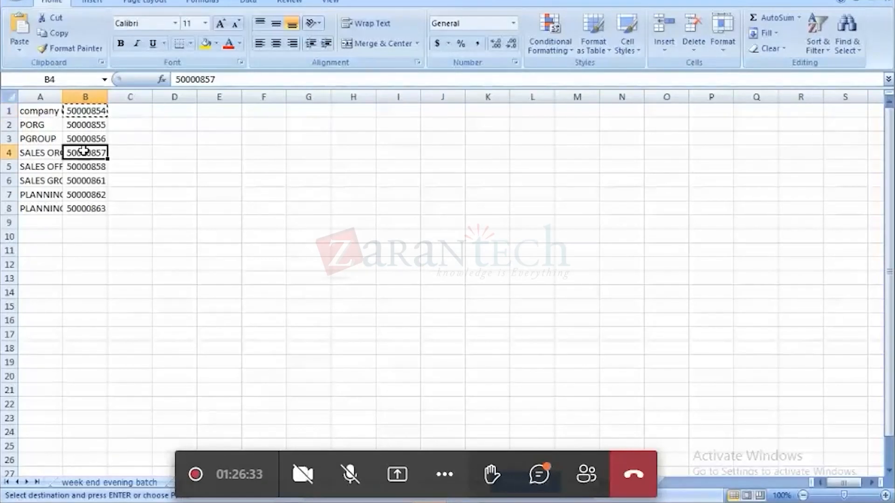
{"action": "key", "text": "ctrl+c"}
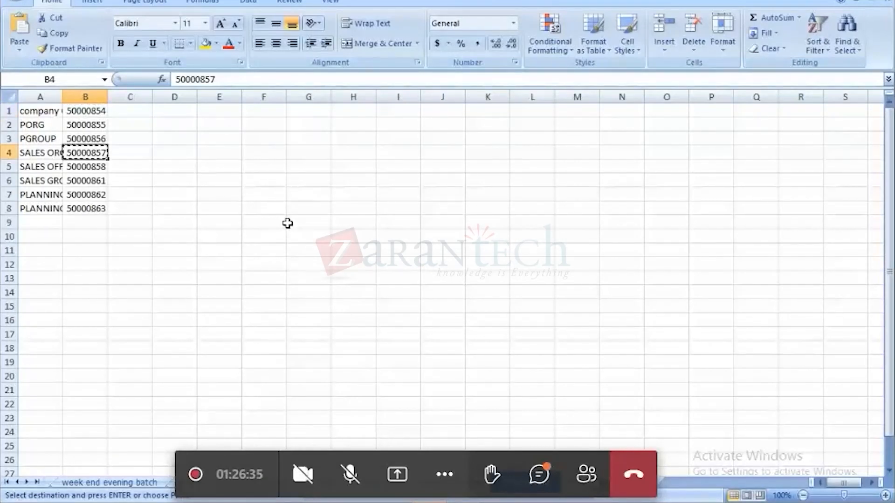
Back in the new forwarding order, find ID 50000857 in the value list and set it as the Sales Organization.
{"action": "key", "text": "alt+Tab"}
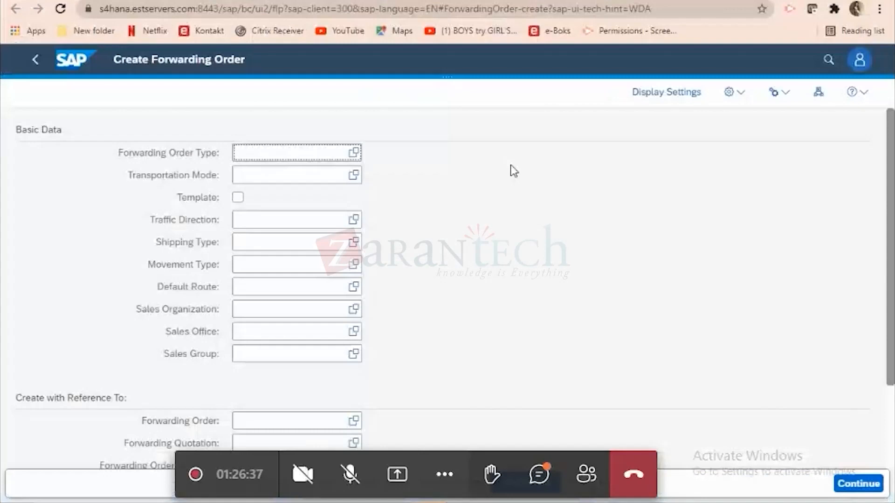
{"action": "left_click", "coordinate": [355, 311]}
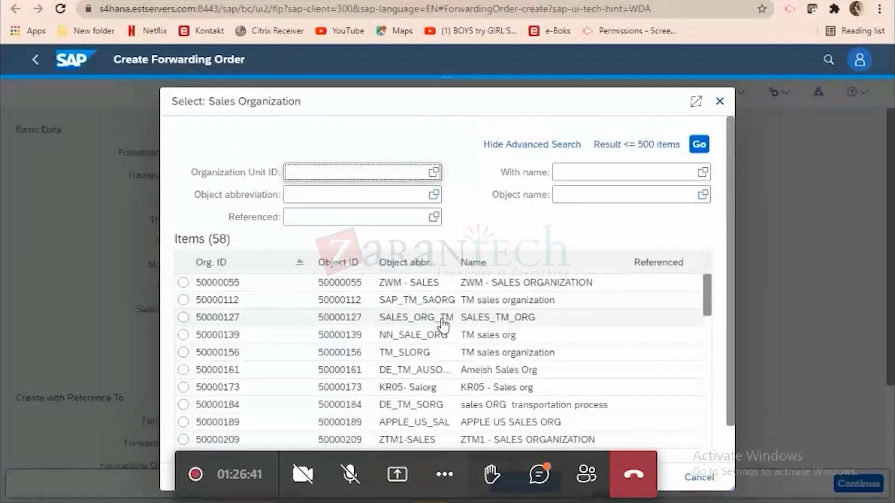
{"action": "key", "text": "ctrl+v"}
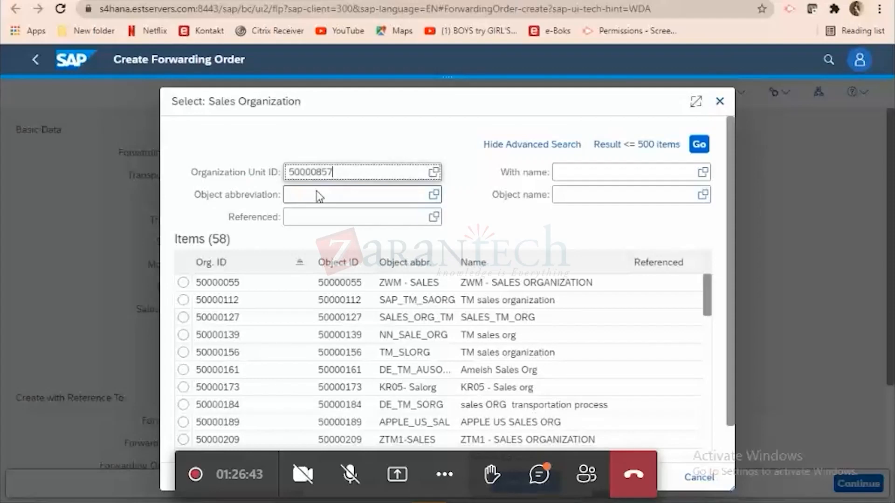
{"action": "left_click", "coordinate": [699, 144]}
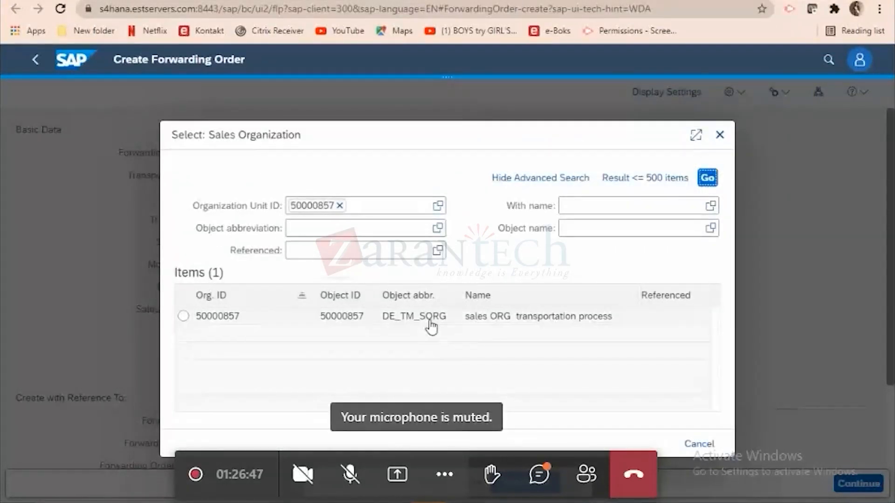
{"action": "left_click", "coordinate": [430, 321]}
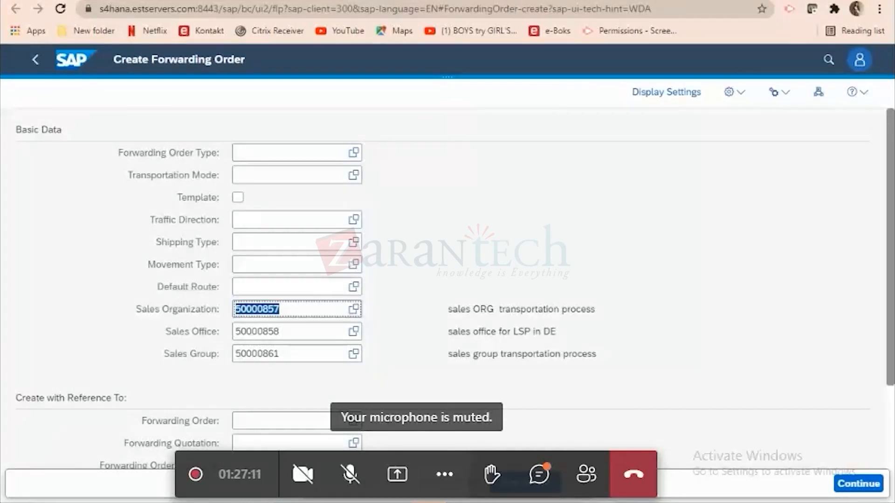
Switch to SAP GUI, leave Organization and Staffing Create, and open the change transaction PPOME.
{"action": "mouse_move", "coordinate": [668, 502]}
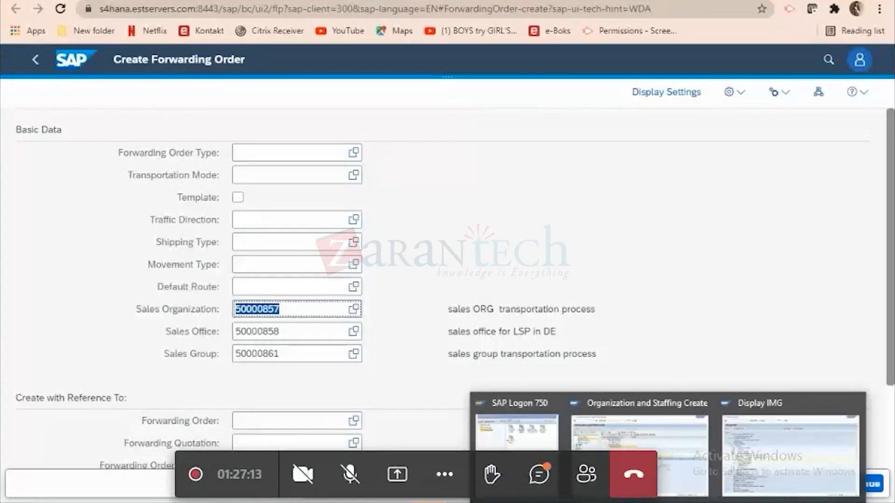
{"action": "left_click", "coordinate": [640, 431]}
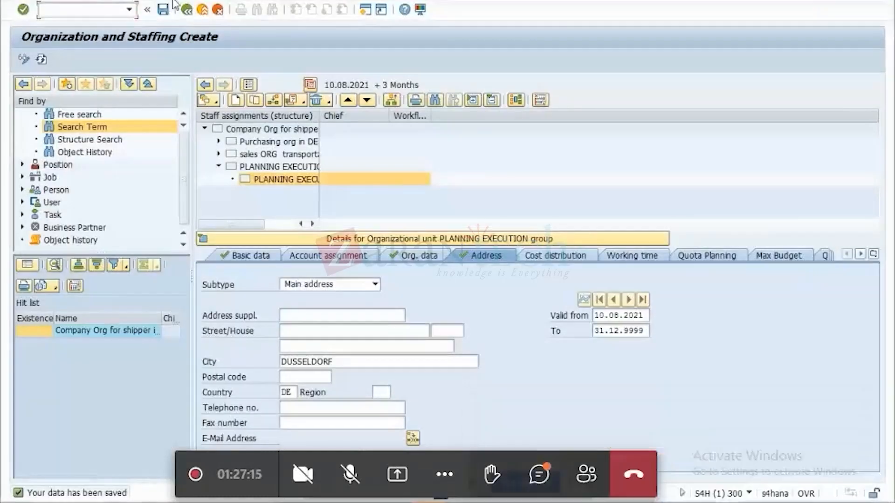
{"action": "left_click", "coordinate": [186, 11]}
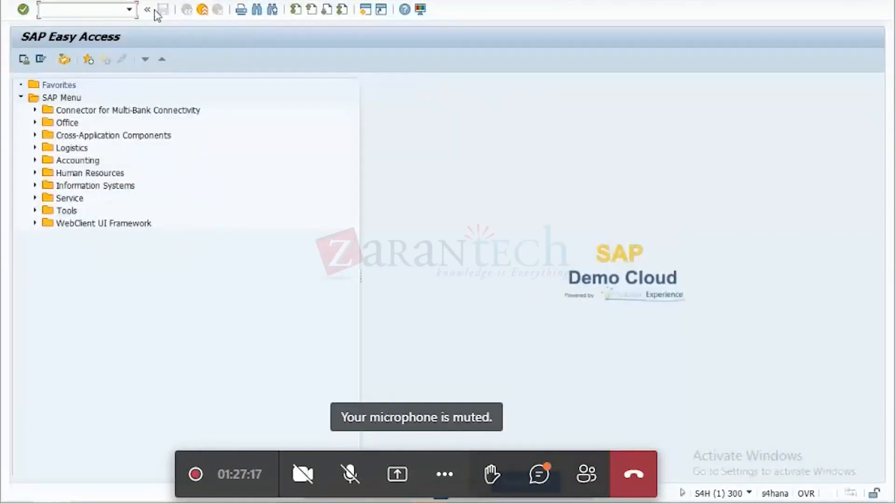
{"action": "left_click", "coordinate": [128, 10]}
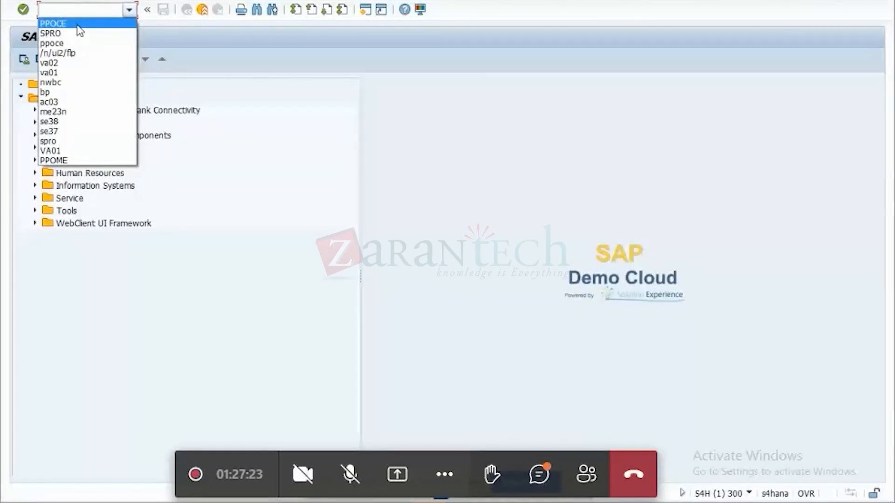
{"action": "left_click", "coordinate": [78, 24]}
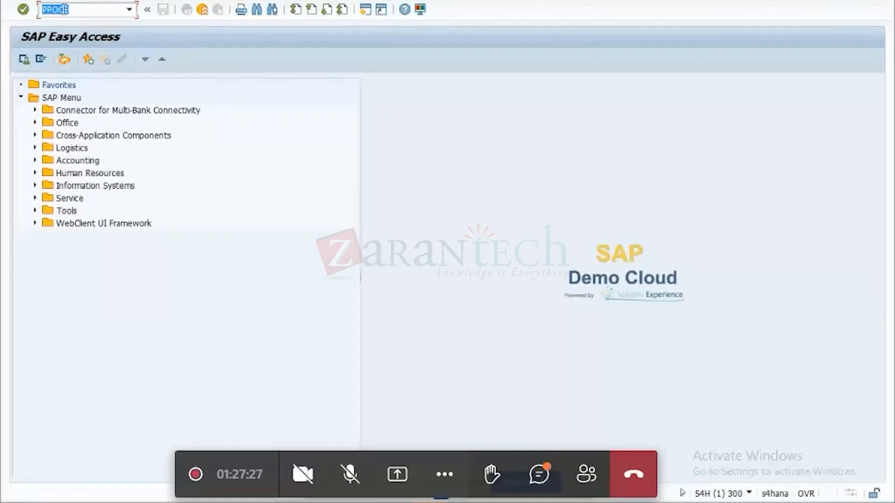
{"action": "left_click", "coordinate": [66, 9]}
{"action": "key", "text": "BackSpace"}
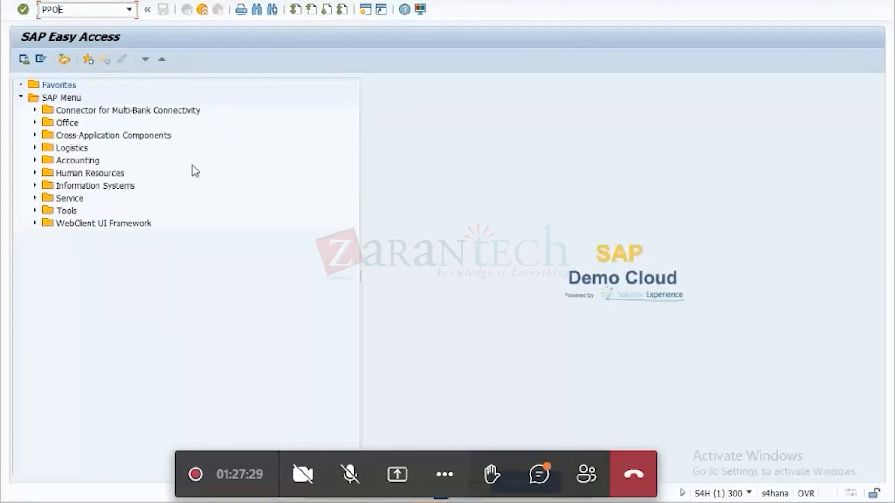
{"action": "type", "text": "M"}
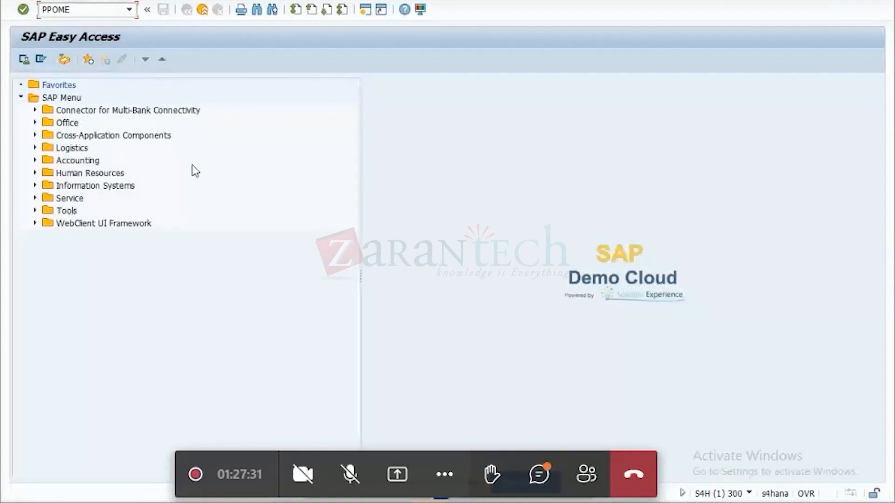
{"action": "key", "text": "Return"}
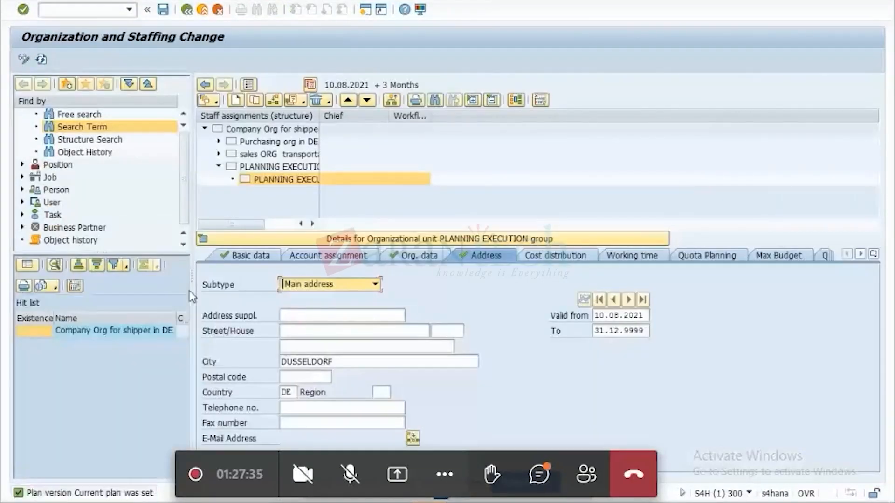
Set the planning execution group's address region to 06 (Hessen) and save it under customizing request S4HK900052.
{"action": "left_click", "coordinate": [379, 394]}
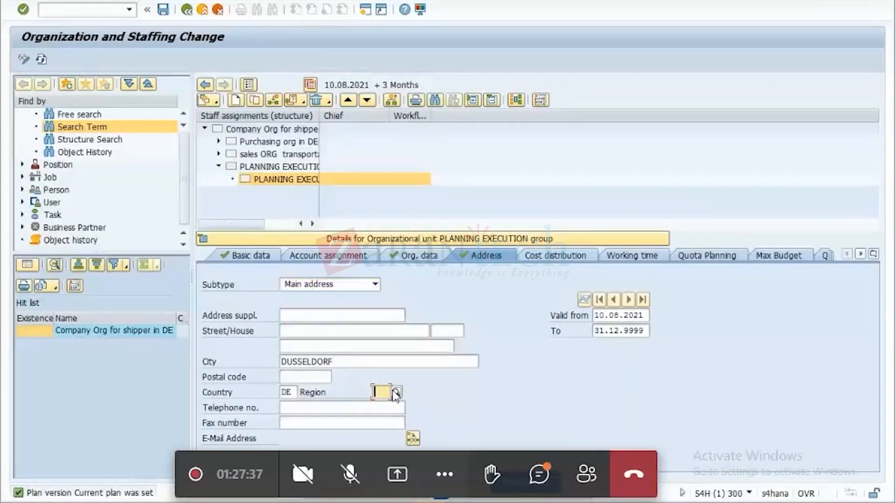
{"action": "key", "text": "F4"}
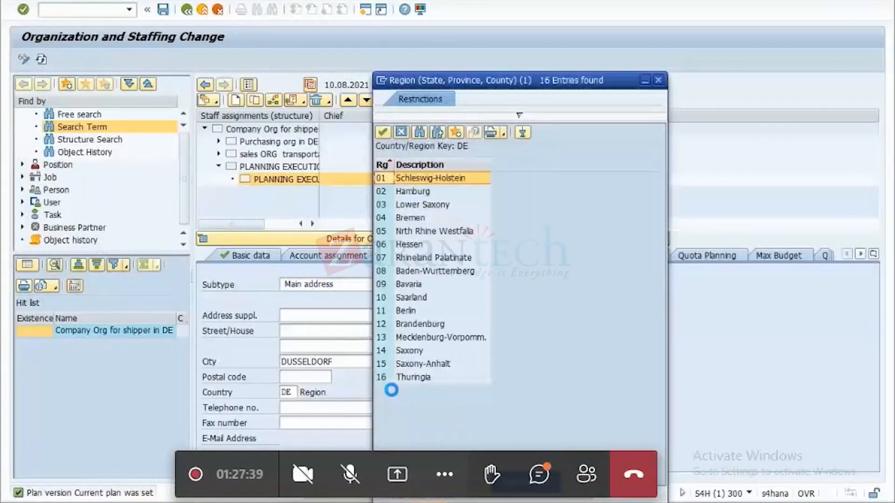
{"action": "double_click", "coordinate": [410, 245]}
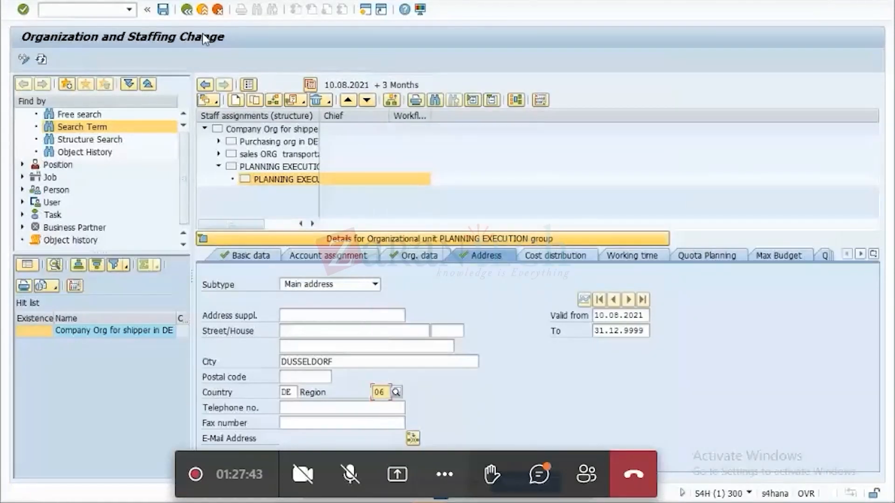
{"action": "left_click", "coordinate": [165, 13]}
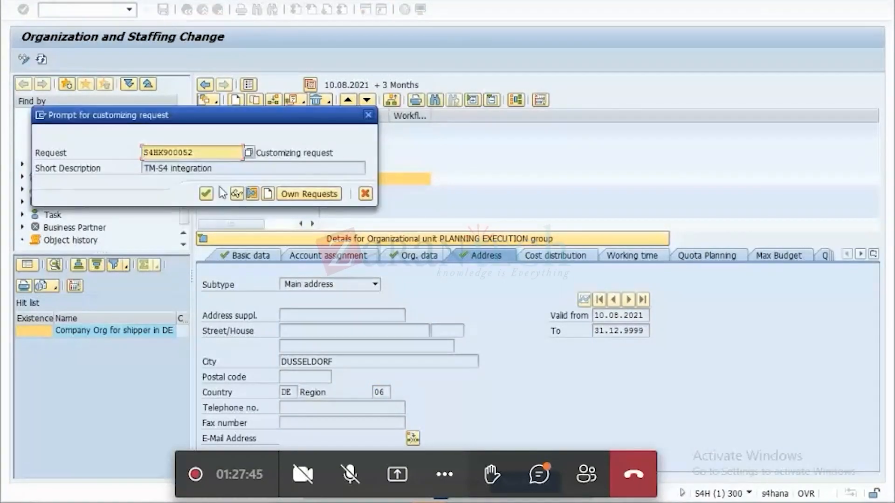
{"action": "left_click", "coordinate": [205, 195]}
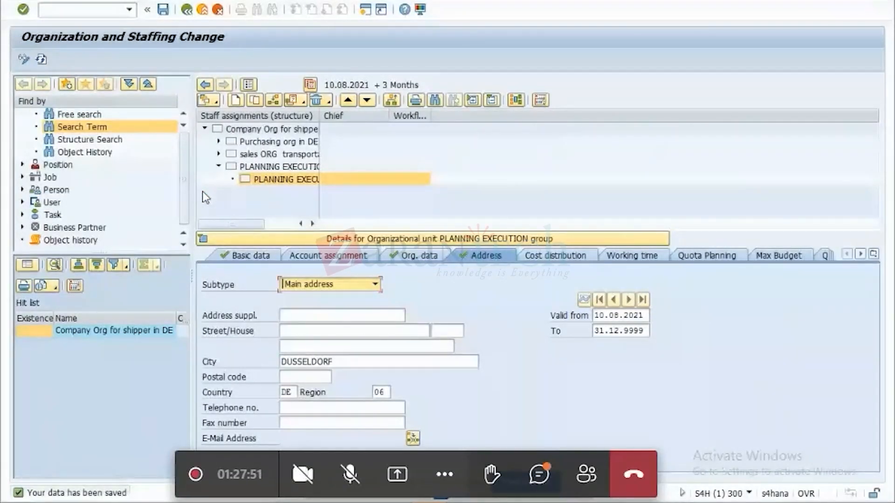
Leave the change transaction and locate the Organization and Staffing transactions under Human Resources, Organizational Management, Organizational Plan.
{"action": "left_click", "coordinate": [187, 10]}
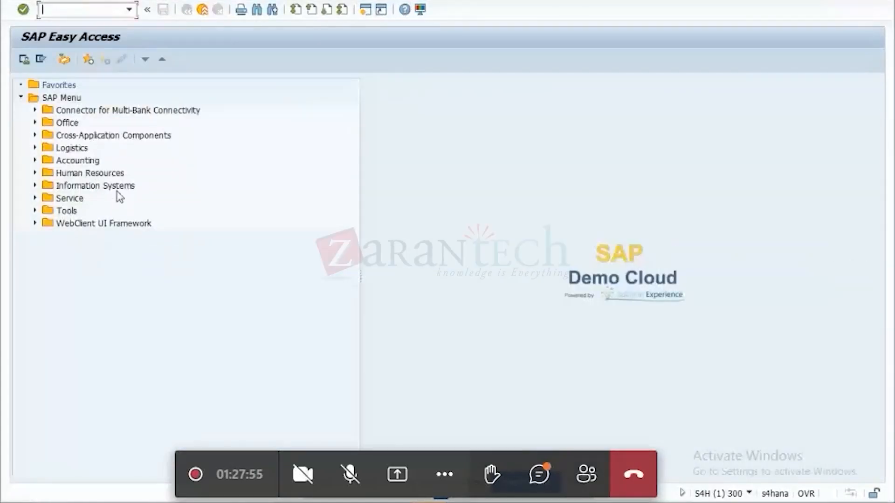
{"action": "left_click", "coordinate": [35, 173]}
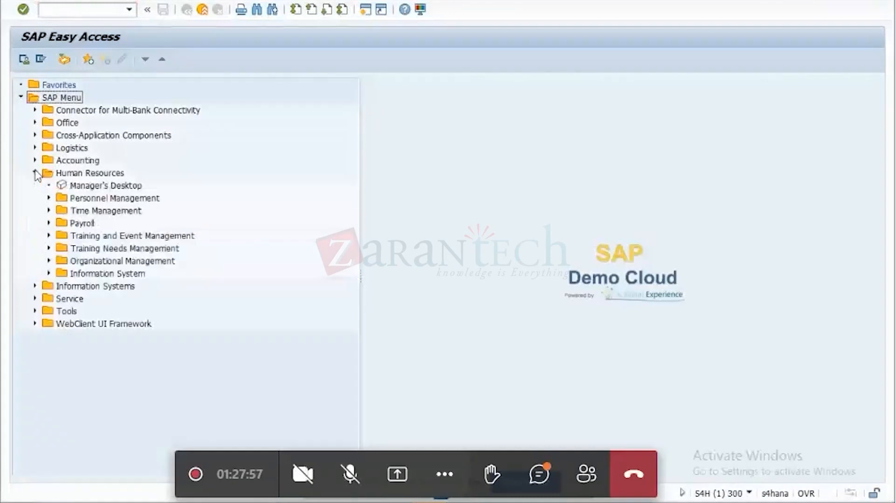
{"action": "left_click", "coordinate": [49, 261]}
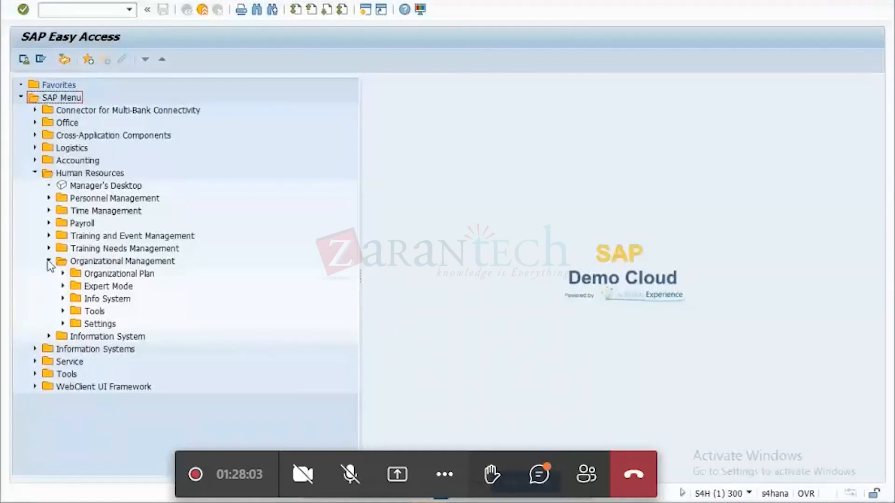
{"action": "left_click", "coordinate": [63, 274]}
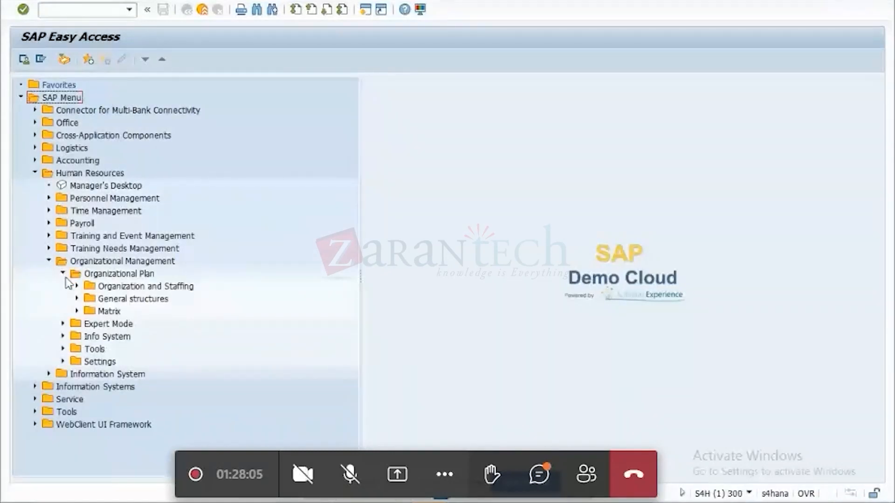
{"action": "left_click", "coordinate": [77, 286]}
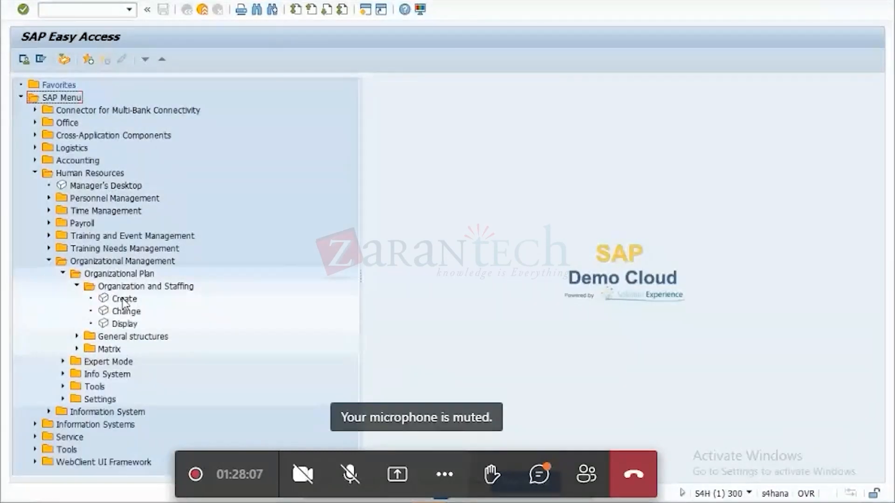
Open the Organization and Staffing Create transaction with the proposed validity dates, leave it without saving, and briefly view the Change transaction.
{"action": "double_click", "coordinate": [124, 300]}
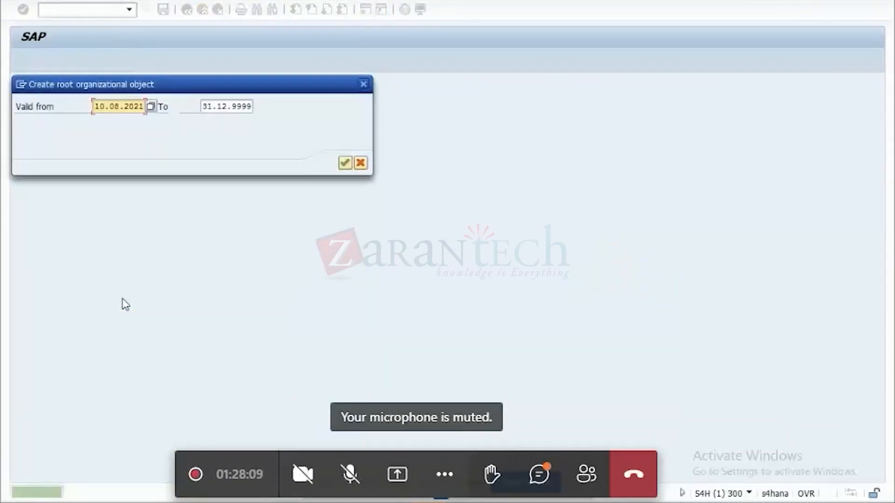
{"action": "left_click", "coordinate": [345, 167]}
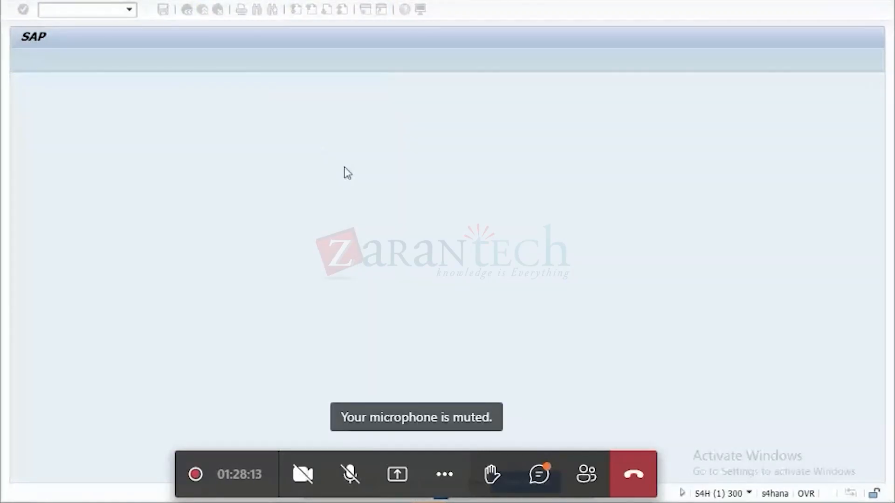
{"action": "left_click", "coordinate": [188, 14]}
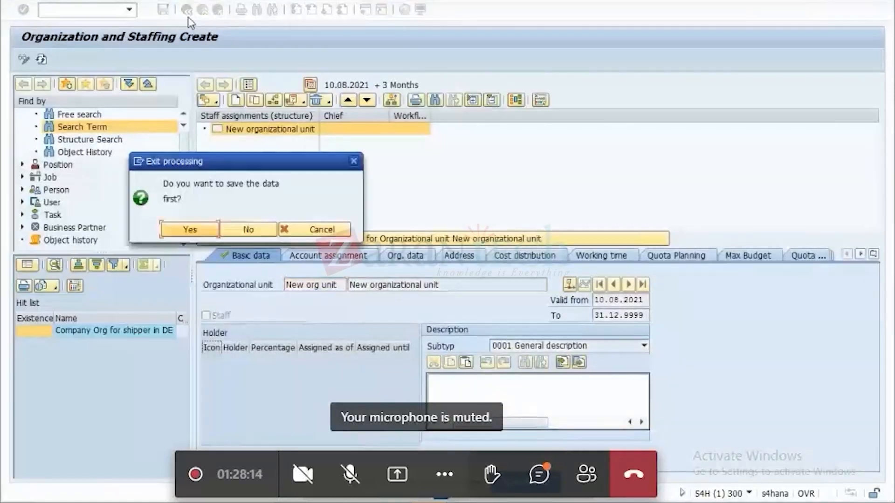
{"action": "left_click", "coordinate": [256, 231]}
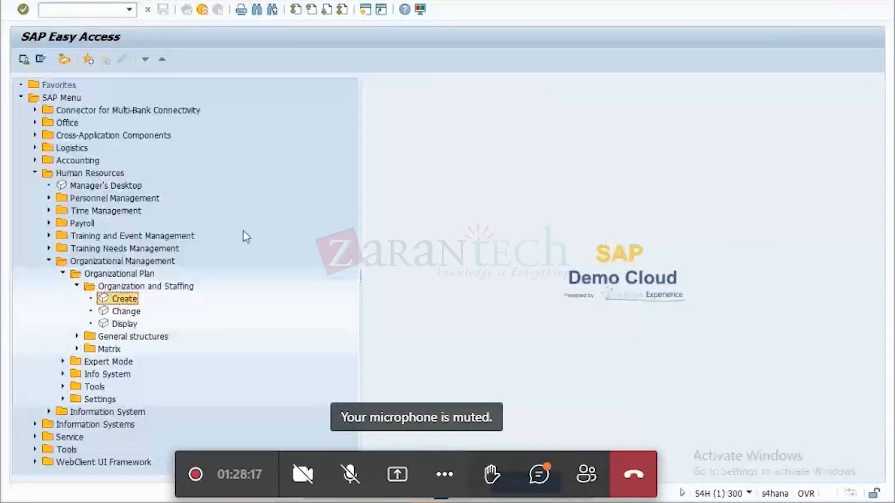
{"action": "double_click", "coordinate": [129, 312]}
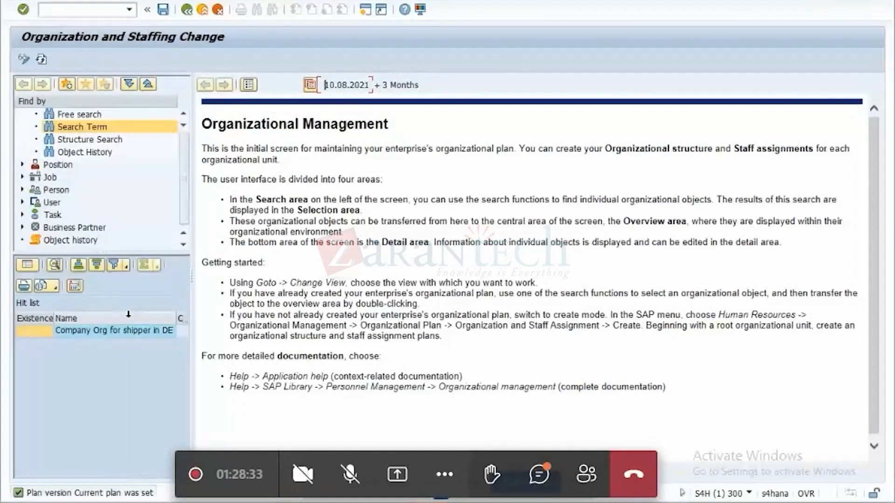
{"action": "left_click", "coordinate": [186, 10]}
Open the Data Browser and bring up the selection screen for table HRP1028.
{"action": "left_click", "coordinate": [91, 9]}
{"action": "type", "text": "SE16"}
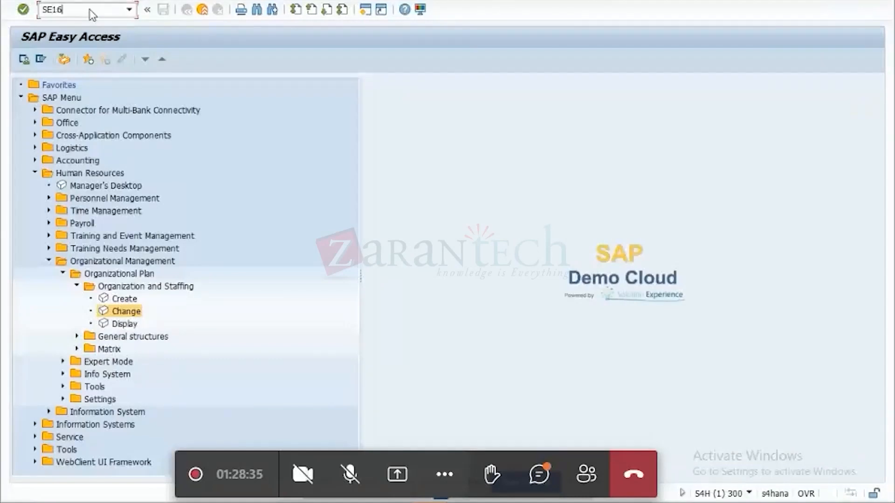
{"action": "key", "text": "Return"}
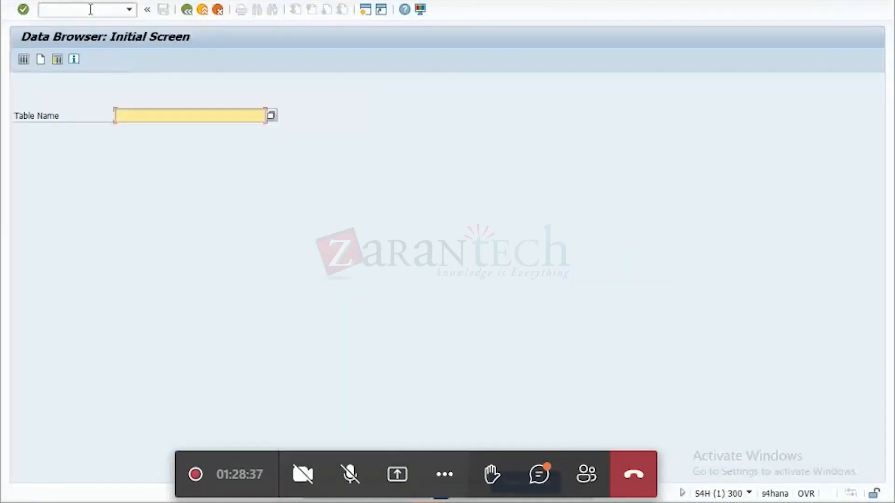
{"action": "type", "text": "B"}
{"action": "type", "text": "RP"}
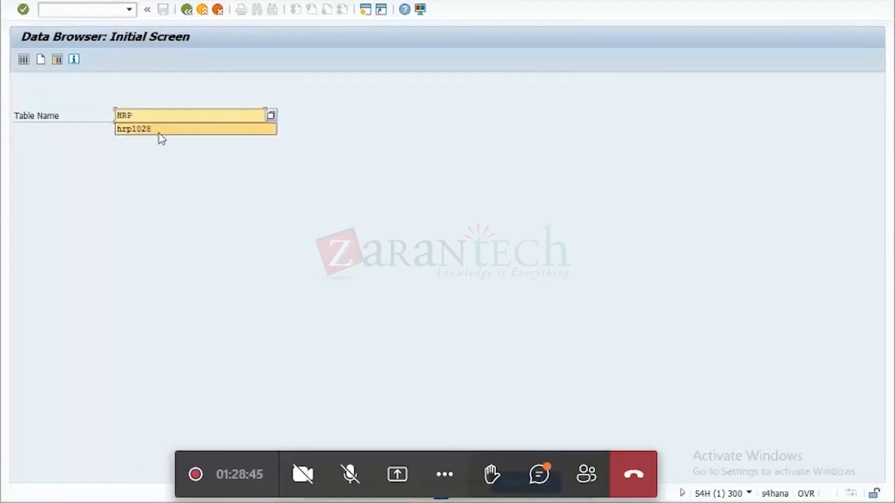
{"action": "left_click", "coordinate": [159, 133]}
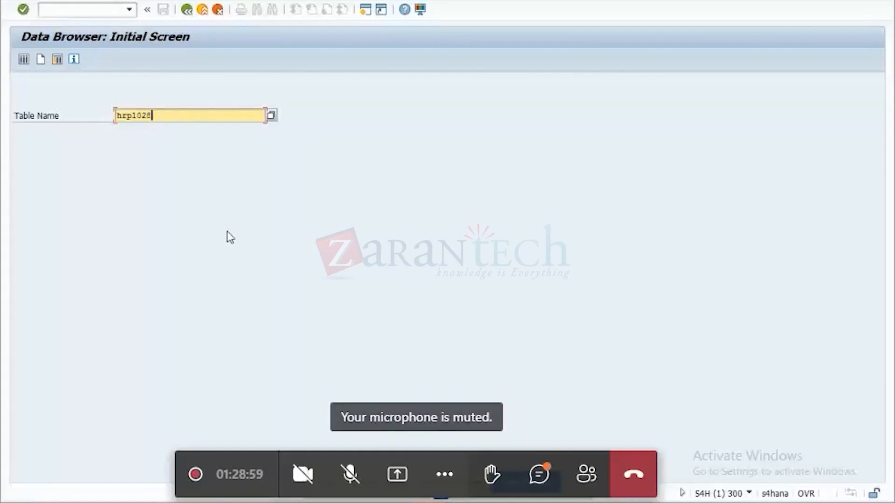
{"action": "key", "text": "Return"}
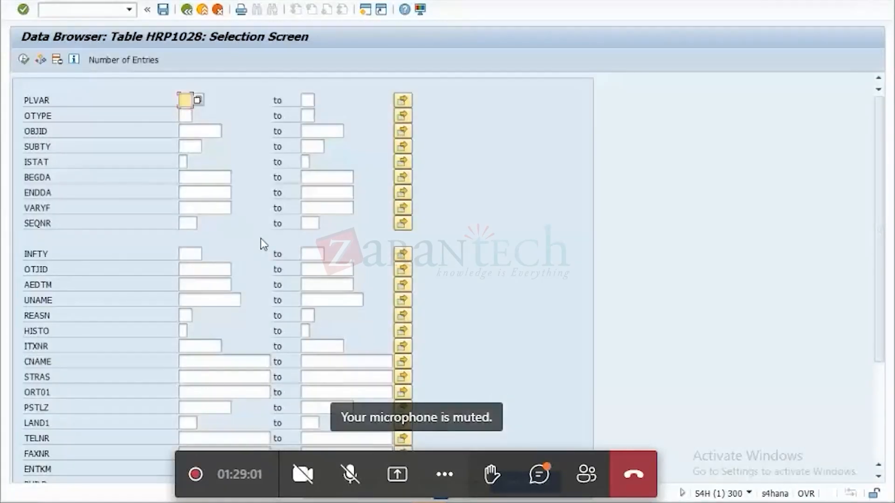
Set the OTYPE selection to O (Organizational unit) and display the matching HRP1028 entries.
{"action": "left_click", "coordinate": [187, 117]}
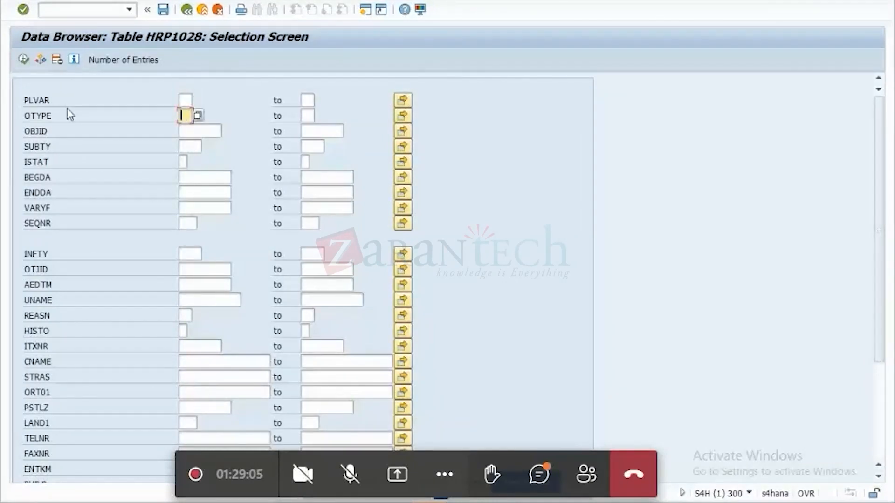
{"action": "left_click", "coordinate": [199, 116]}
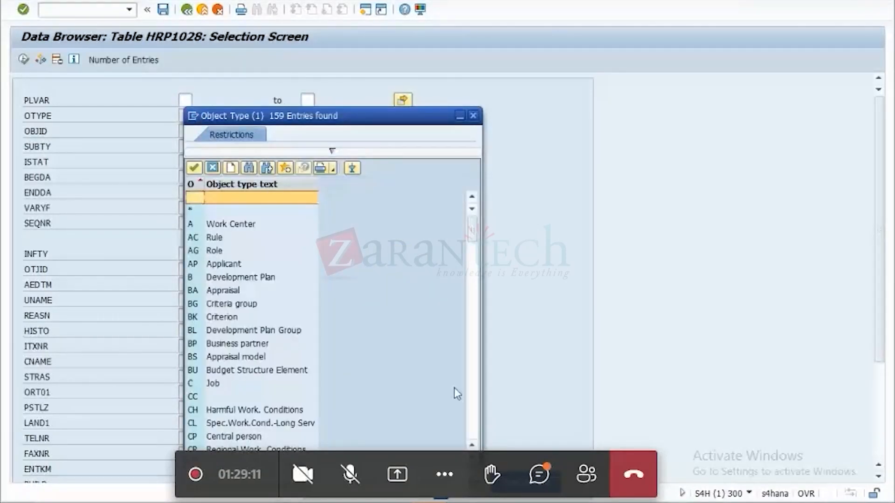
{"action": "key", "text": "Page_Down"}
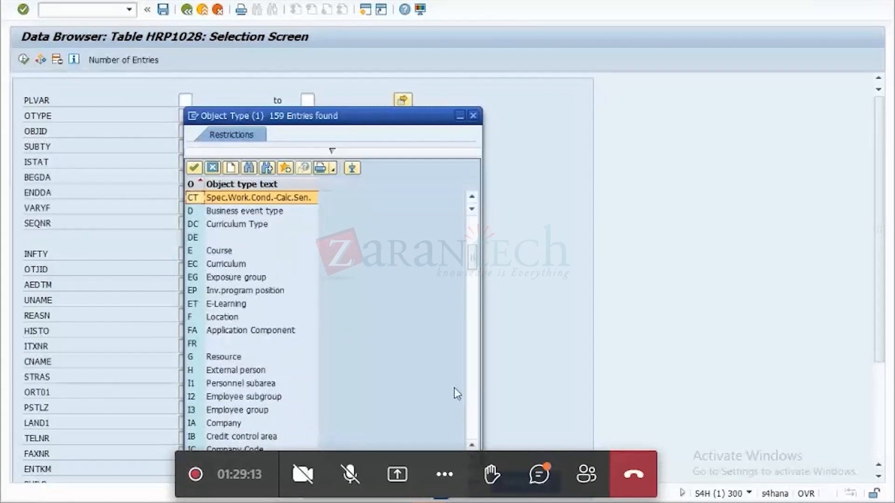
{"action": "key", "text": "Page_Down"}
{"action": "key", "text": "Page_Down"}
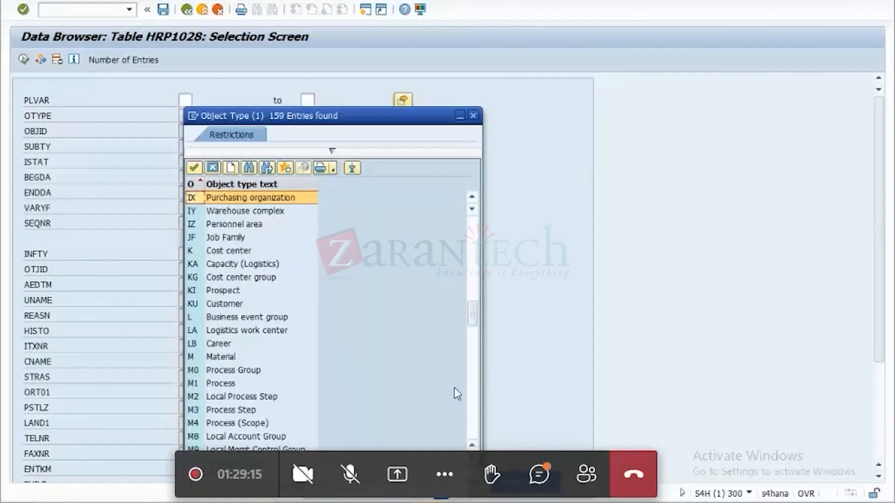
{"action": "key", "text": "Page_Down"}
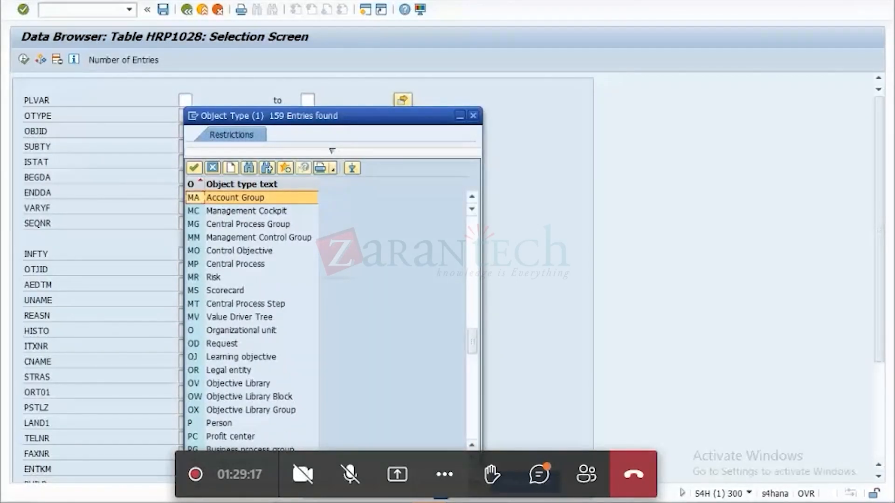
{"action": "double_click", "coordinate": [261, 331]}
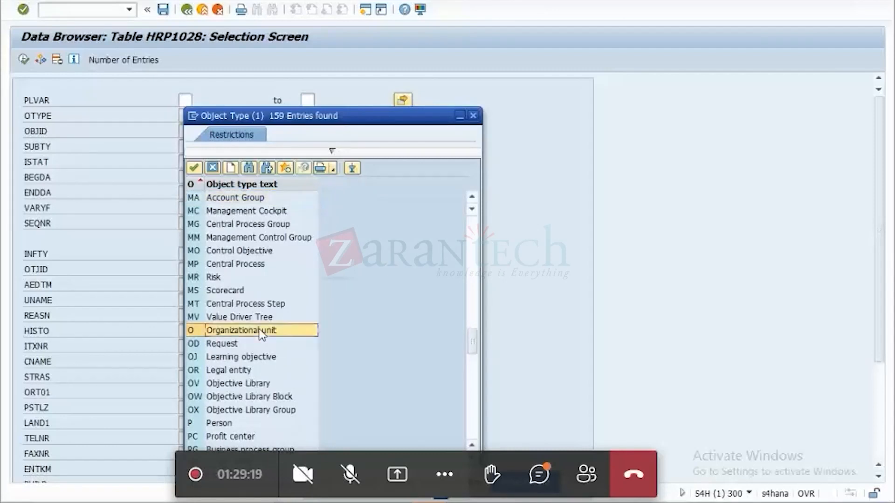
{"action": "left_click", "coordinate": [24, 63]}
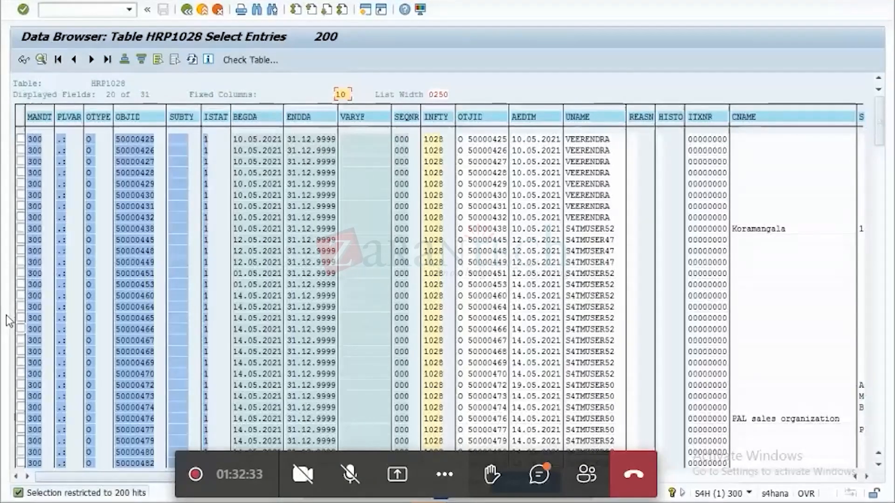
Leave the Data Browser and open the SAP Reference IMG through transaction SPRO.
{"action": "left_click", "coordinate": [186, 10]}
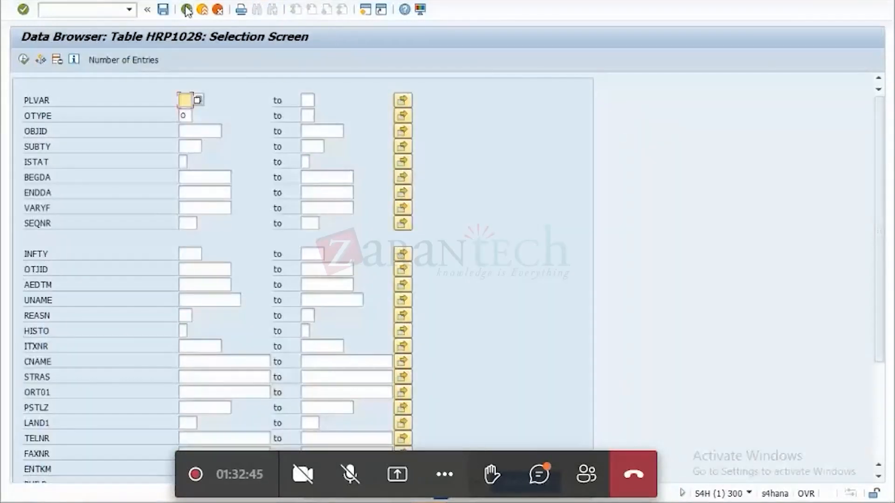
{"action": "left_click", "coordinate": [187, 10]}
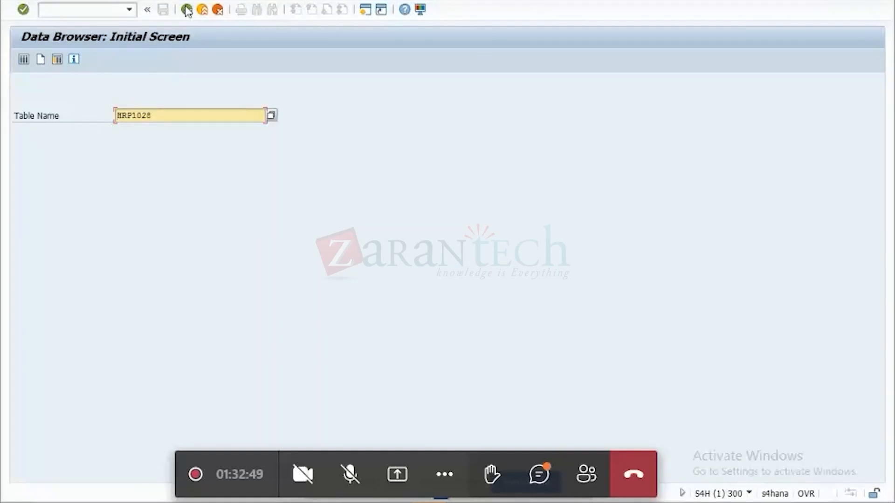
{"action": "left_click", "coordinate": [186, 10]}
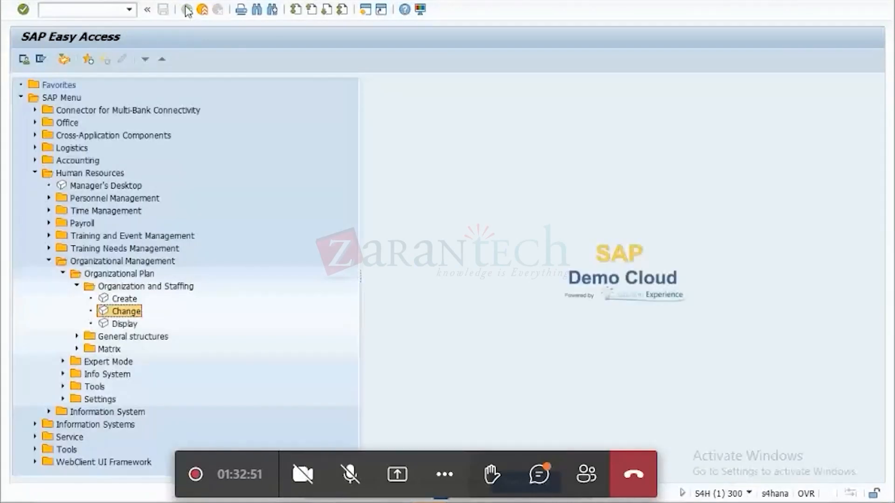
{"action": "left_click", "coordinate": [92, 6]}
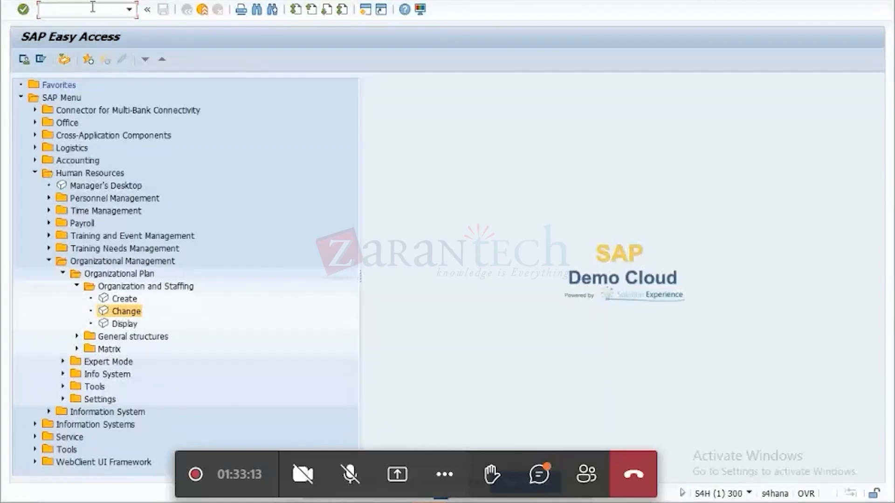
{"action": "type", "text": "SPRO"}
{"action": "key", "text": "Return"}
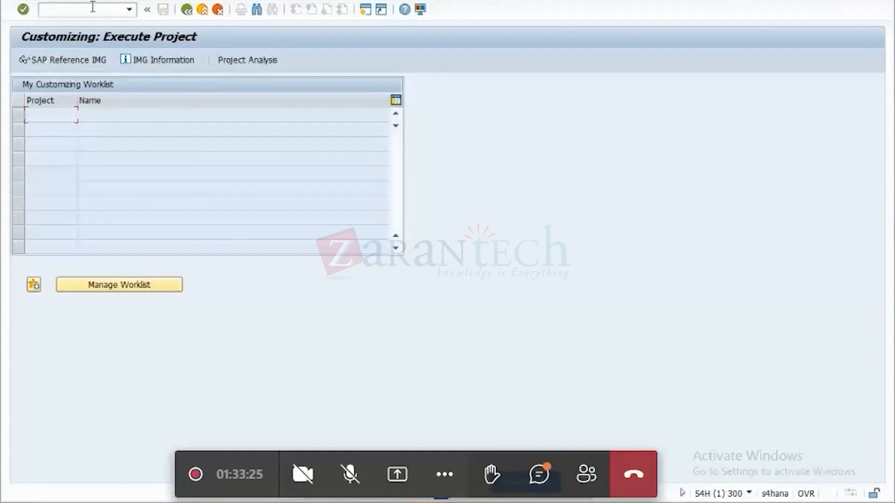
{"action": "left_click", "coordinate": [61, 59]}
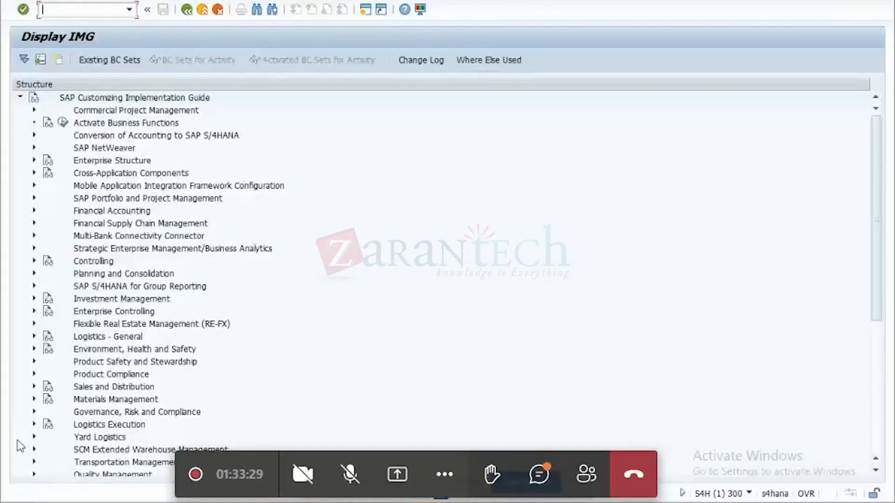
Open the Create Active Version and Model activity under Transportation Management master data and dismiss its APO question unanswered.
{"action": "left_click", "coordinate": [33, 462]}
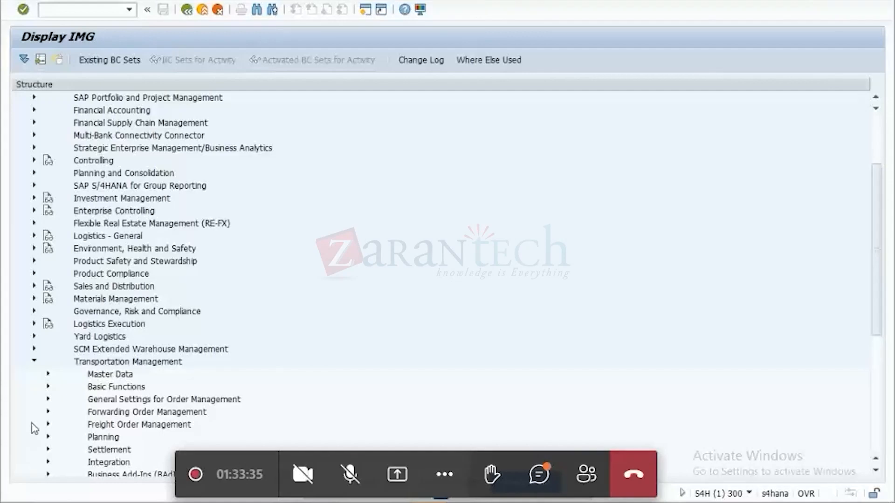
{"action": "left_click", "coordinate": [49, 375]}
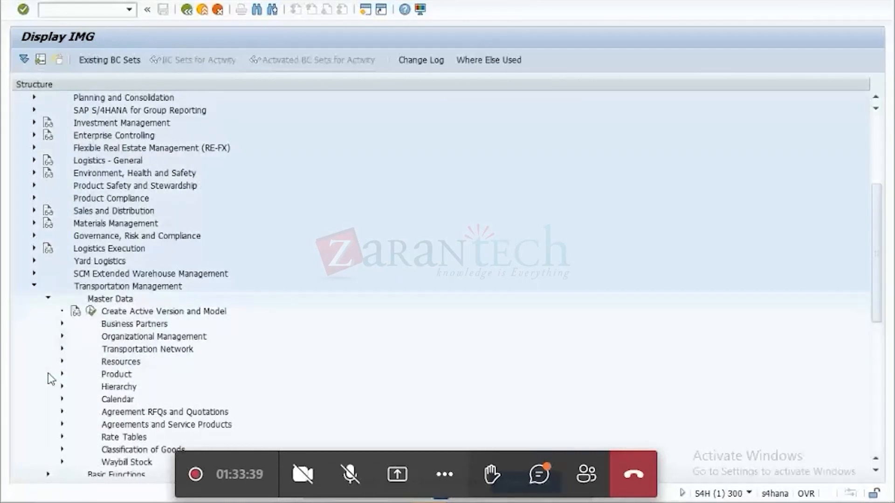
{"action": "left_click", "coordinate": [91, 311]}
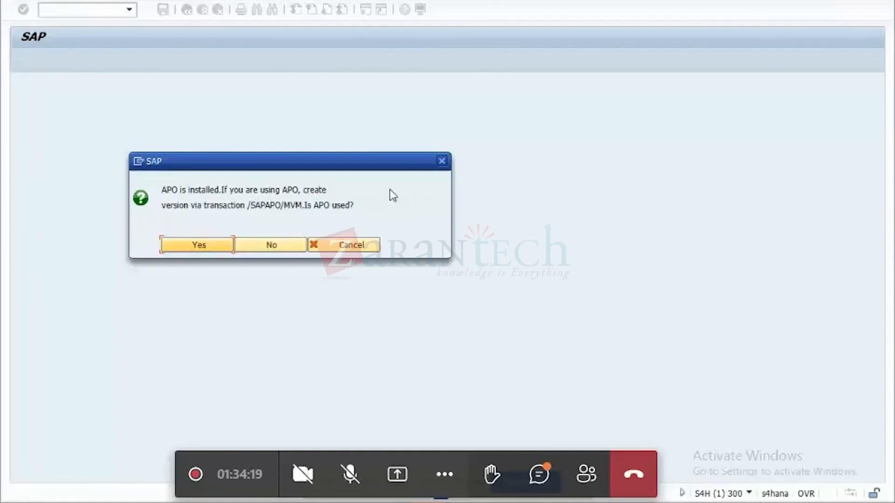
{"action": "left_click", "coordinate": [438, 163]}
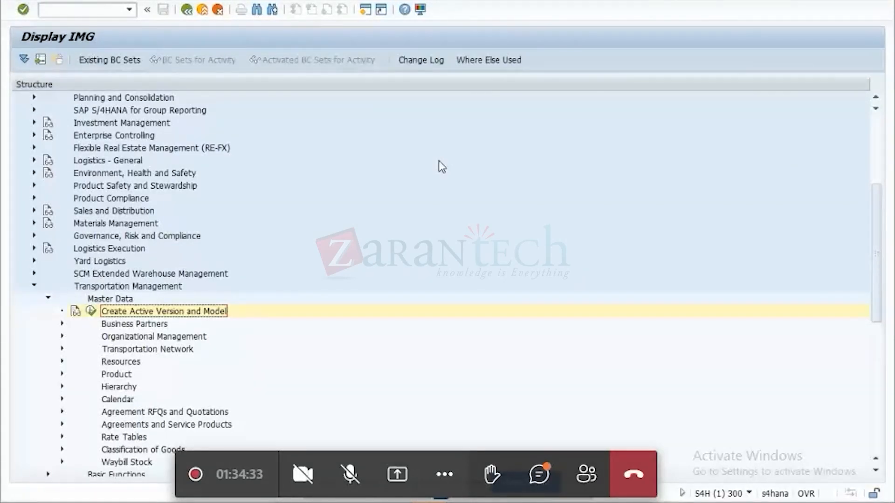
Collapse Transportation Management and expand SCM Extended Warehouse Management down to SCM Basis, Integration, Basic Settings for Creating the System Landscape.
{"action": "left_click", "coordinate": [34, 286]}
{"action": "left_click", "coordinate": [34, 274]}
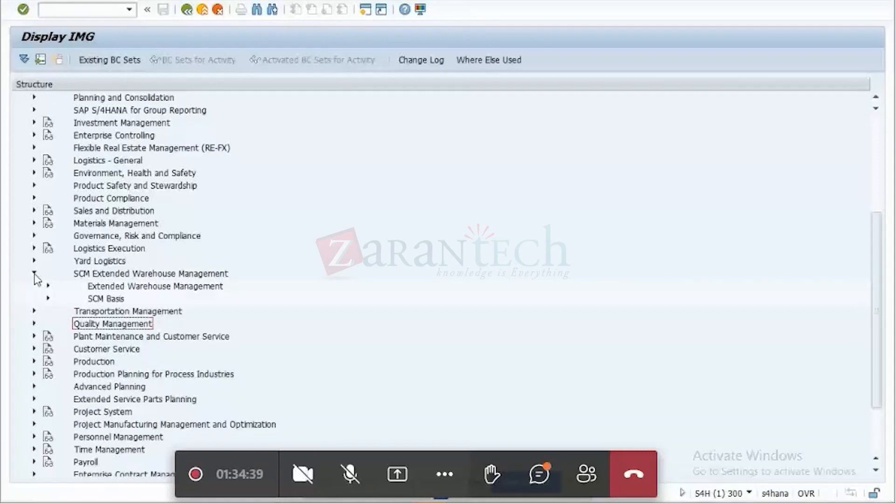
{"action": "left_click", "coordinate": [48, 298]}
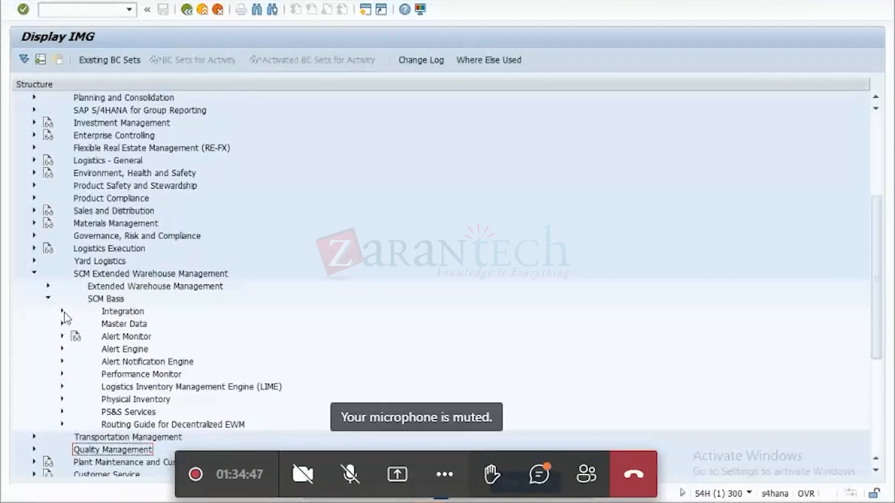
{"action": "left_click", "coordinate": [63, 312]}
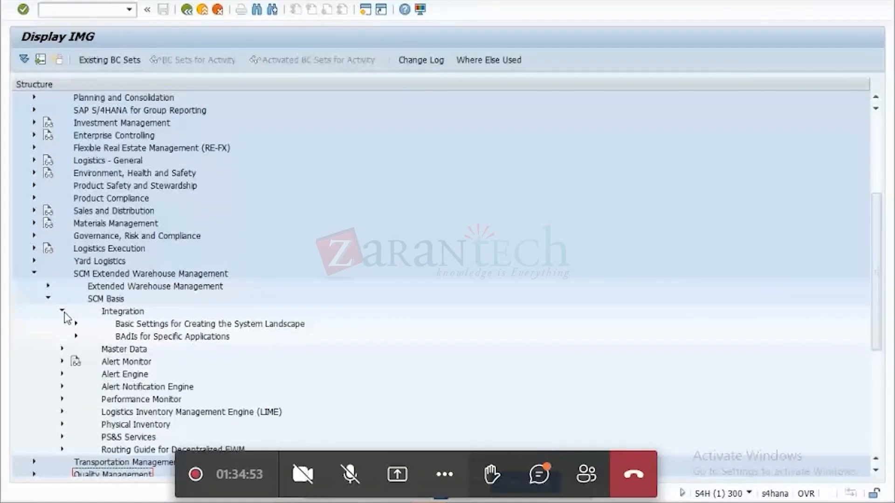
{"action": "left_click", "coordinate": [75, 324]}
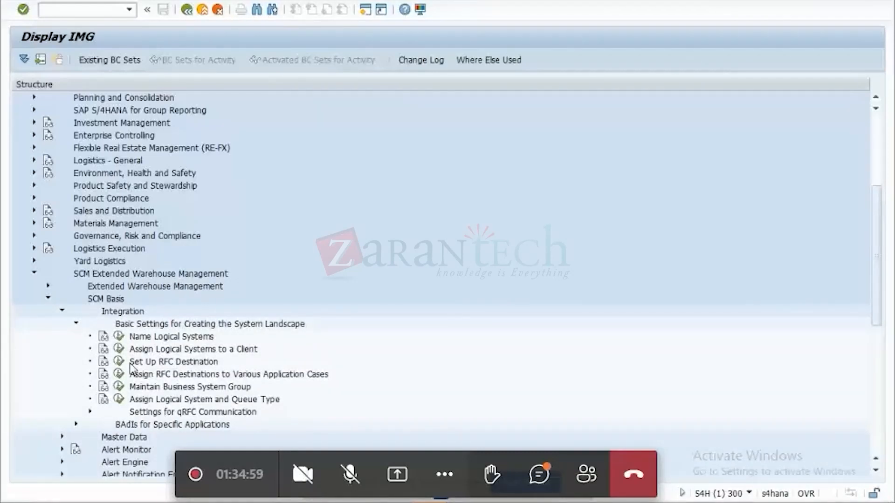
Open the Name Logical Systems activity, acknowledge the cross-client notice, review the defined logical systems and return to the IMG.
{"action": "left_click", "coordinate": [119, 338]}
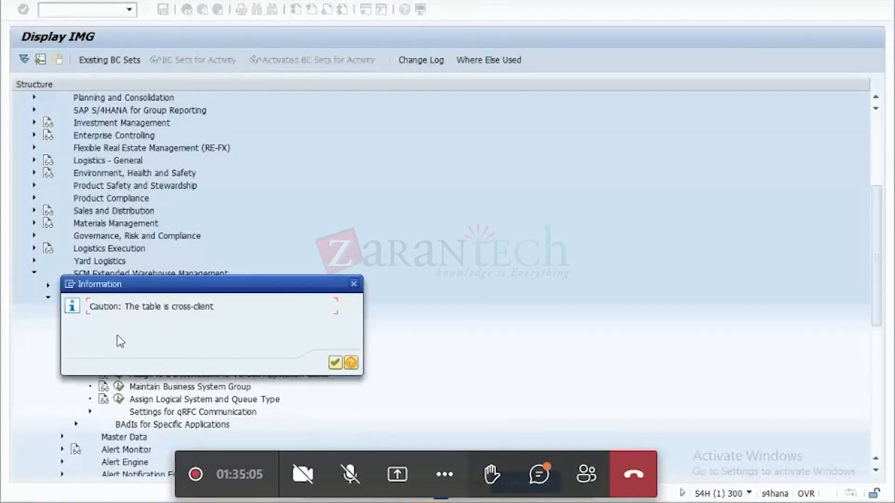
{"action": "left_click", "coordinate": [335, 363]}
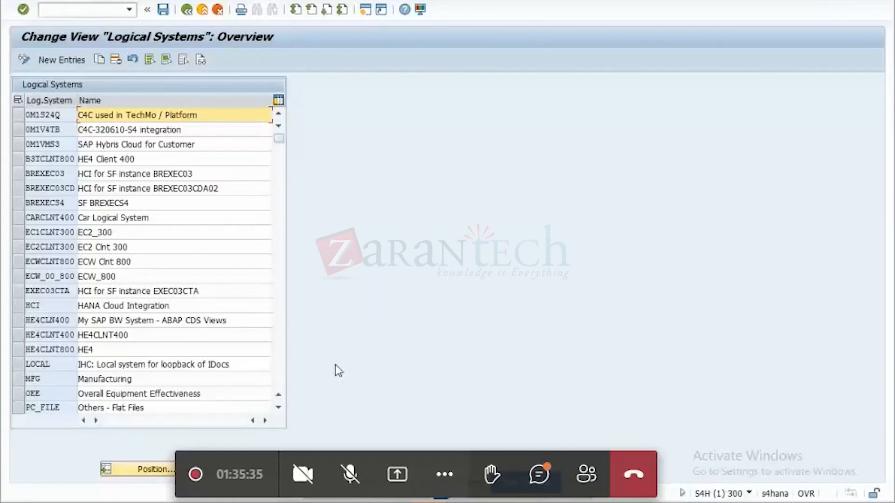
{"action": "left_click", "coordinate": [186, 9]}
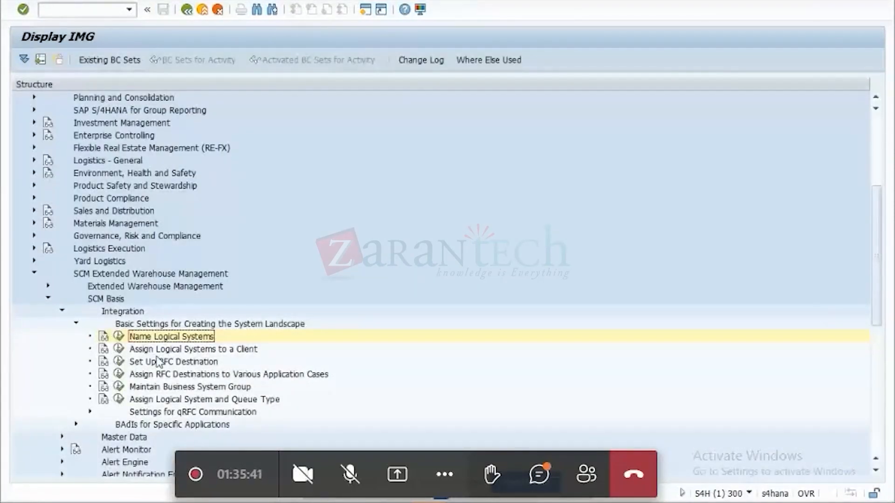
Open the Assign Logical Systems to a Client activity, inspect the details of client 300 and return to the IMG.
{"action": "left_click", "coordinate": [118, 349]}
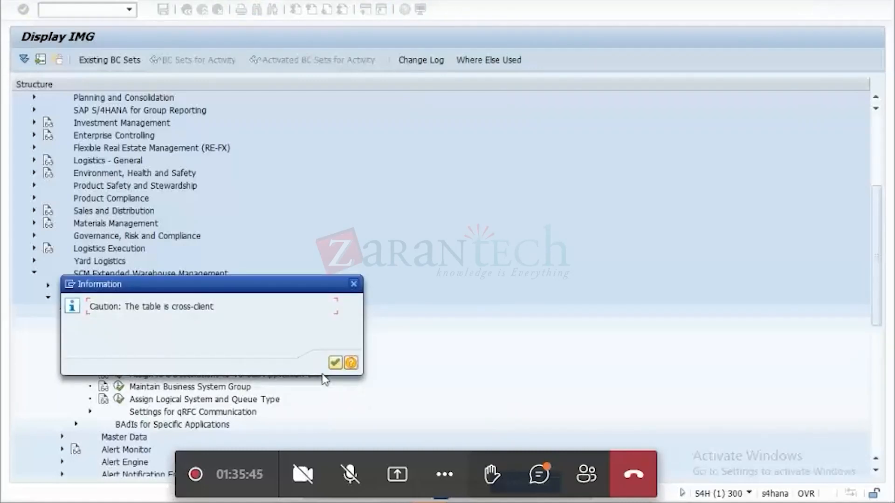
{"action": "left_click", "coordinate": [333, 362]}
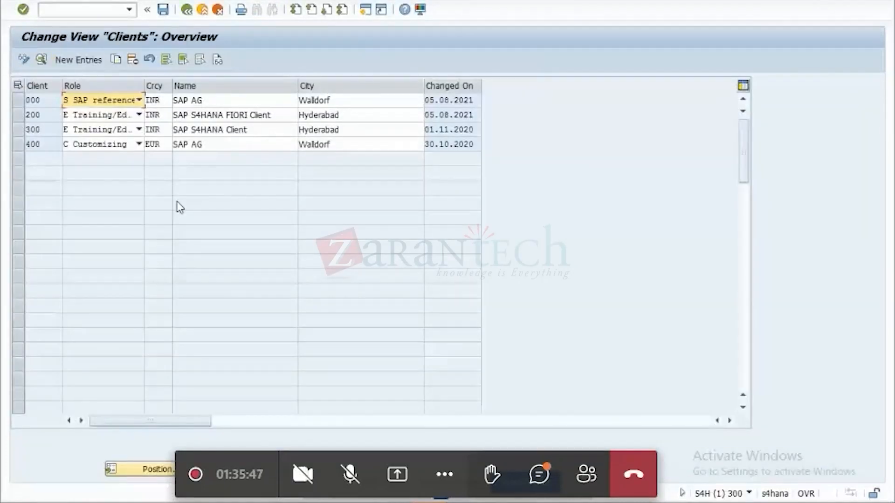
{"action": "double_click", "coordinate": [34, 130]}
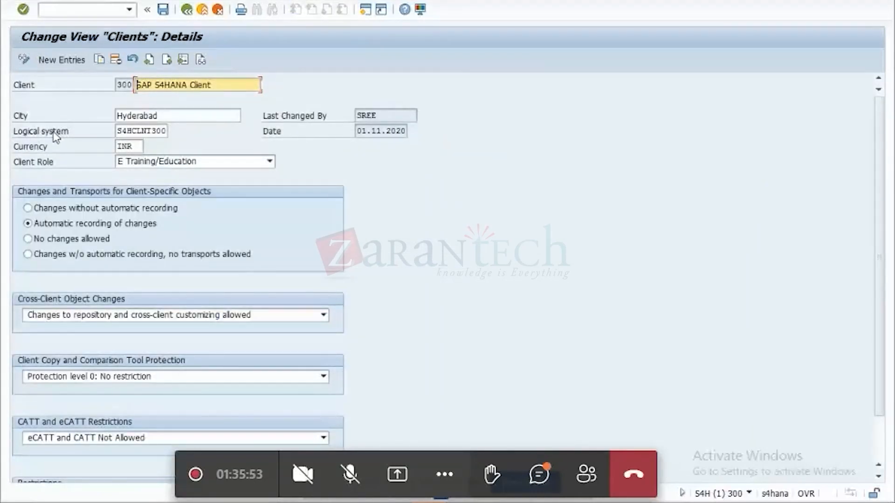
{"action": "left_click", "coordinate": [186, 10]}
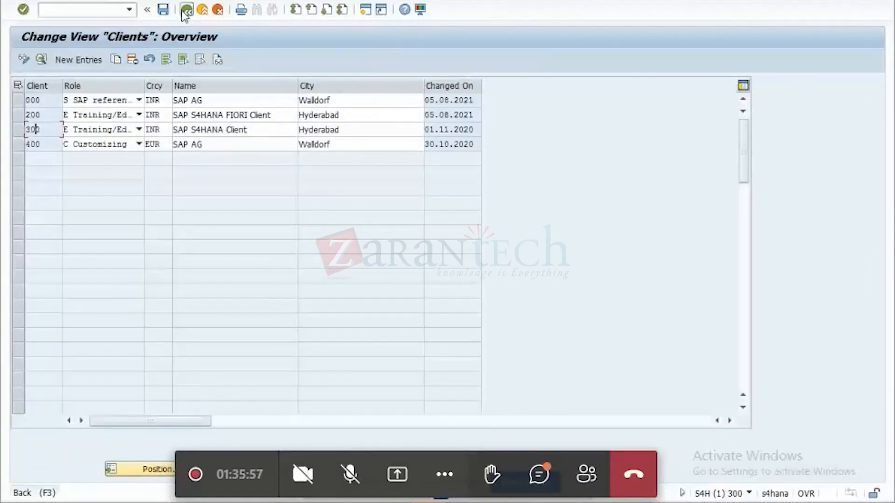
{"action": "left_click", "coordinate": [186, 10]}
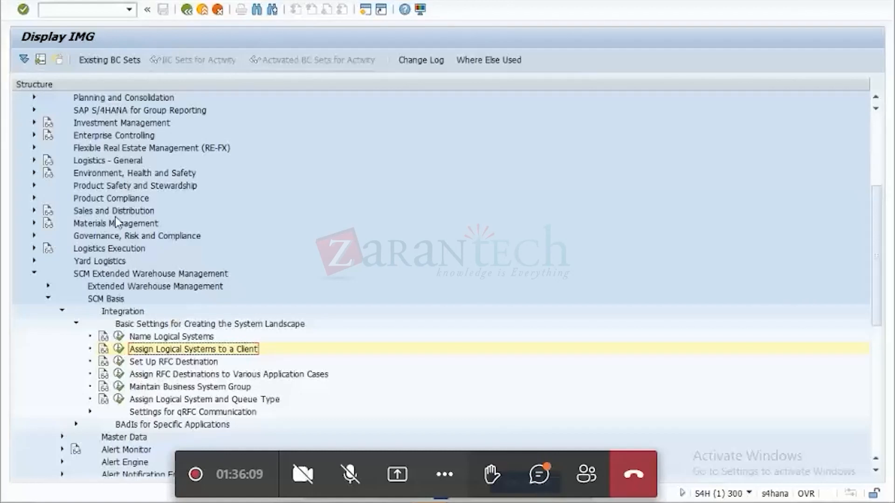
Open the Maintain Business System Group activity, review the business system groups and return to the IMG.
{"action": "left_click", "coordinate": [119, 388]}
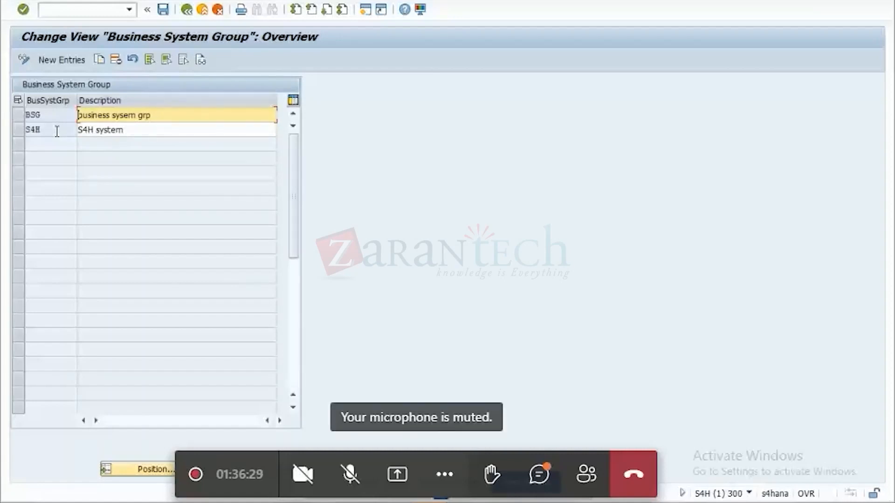
{"action": "left_click", "coordinate": [184, 14]}
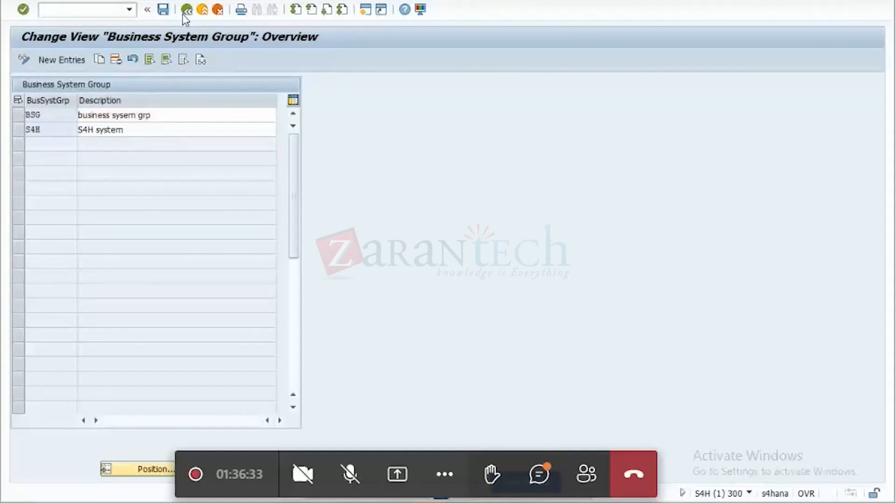
{"action": "left_click", "coordinate": [183, 13]}
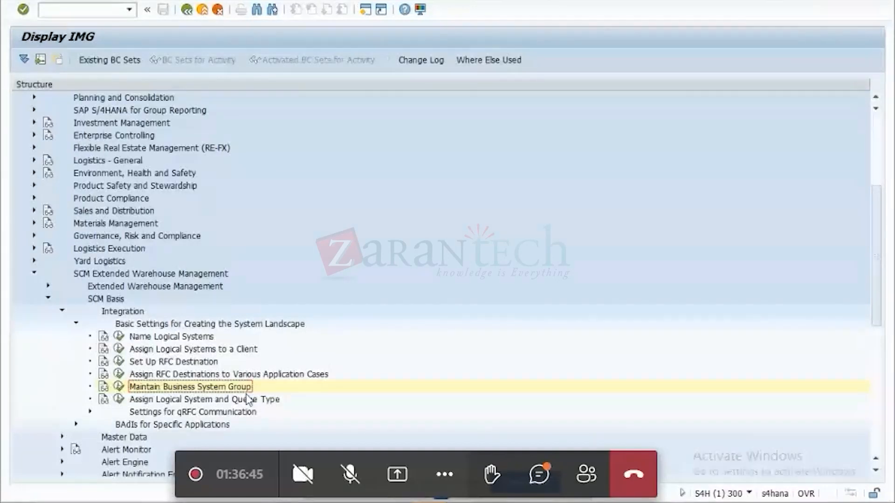
Examine how the logical system and queue type are assigned to the business system group, and return to the IMG.
{"action": "left_click", "coordinate": [119, 401]}
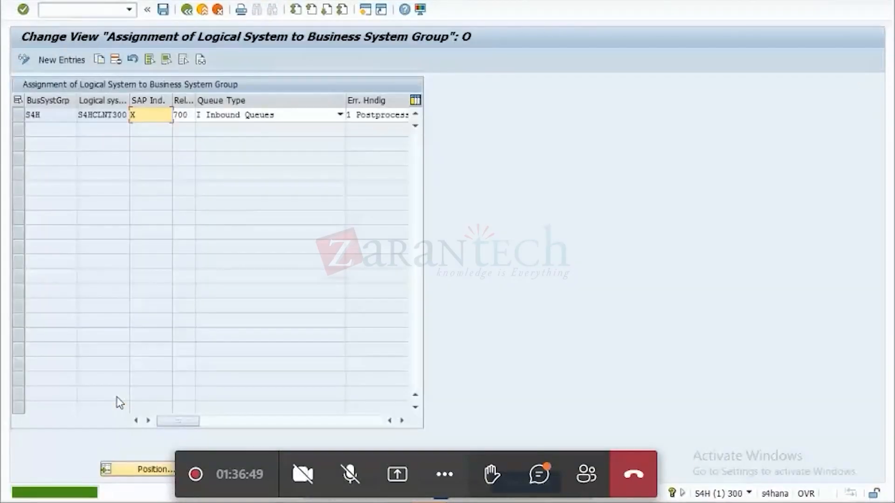
{"action": "left_click", "coordinate": [189, 10]}
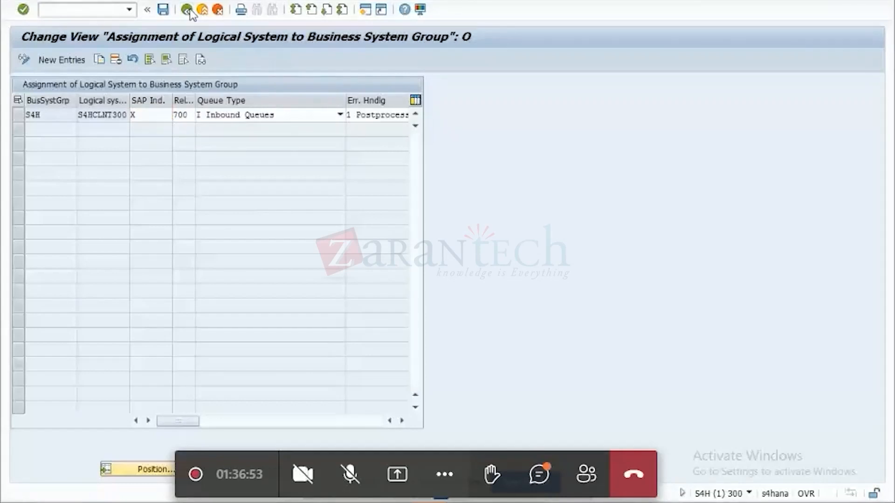
{"action": "left_click", "coordinate": [189, 10]}
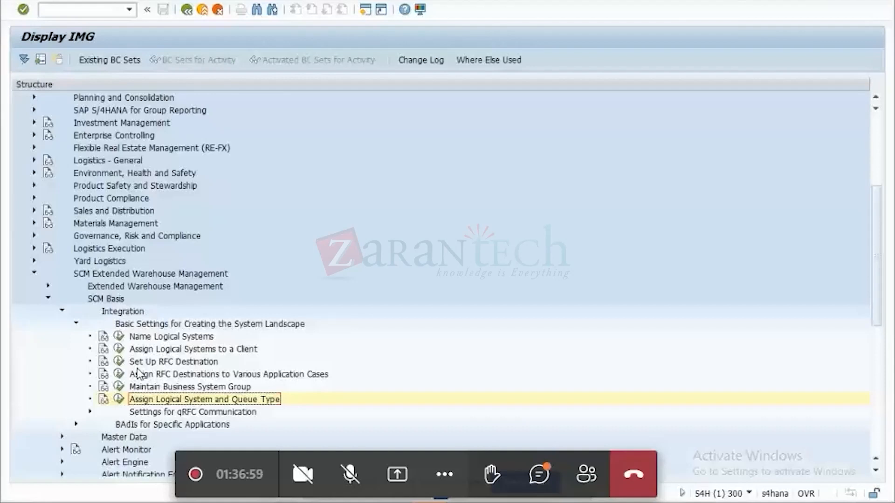
{"action": "left_click", "coordinate": [119, 400]}
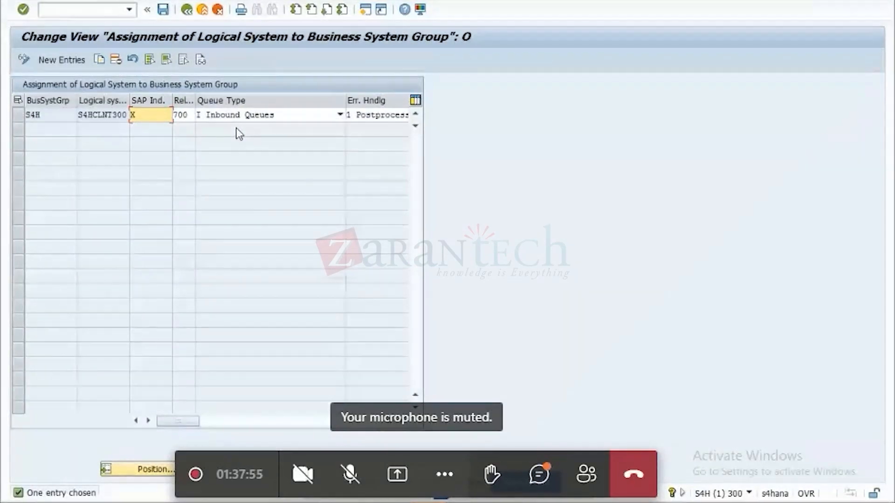
{"action": "left_click", "coordinate": [199, 13]}
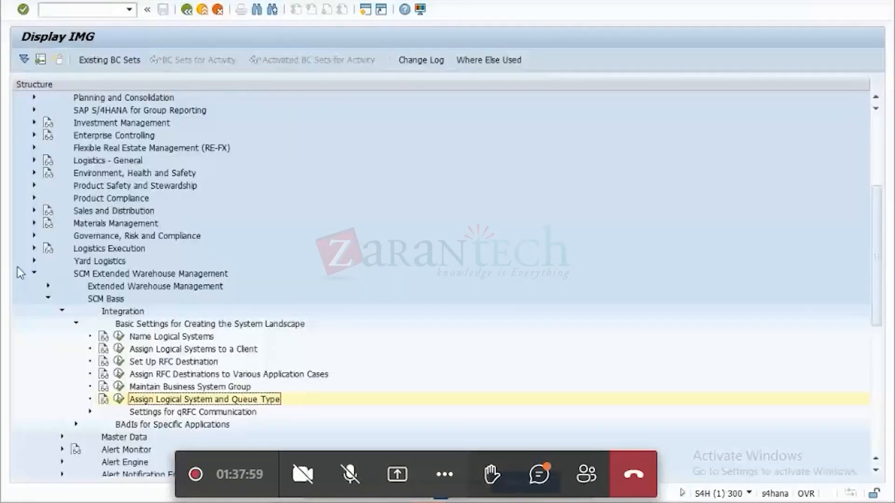
Collapse SCM Basis and open the Define Message Settings activity under Transportation Management, Basic Functions, User Interface.
{"action": "left_click", "coordinate": [48, 299]}
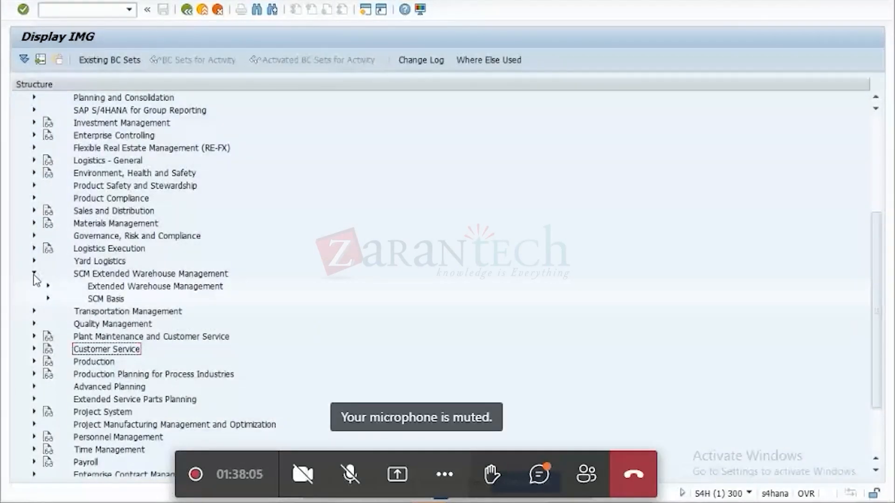
{"action": "left_click", "coordinate": [34, 311]}
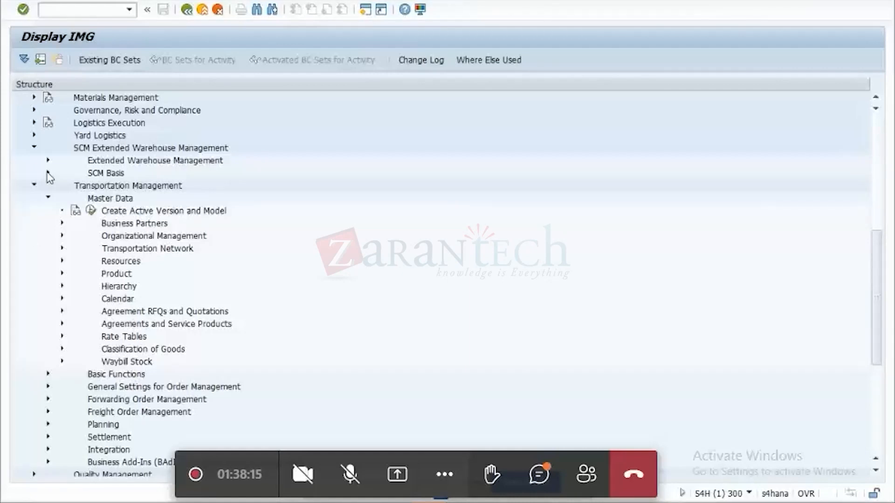
{"action": "left_click", "coordinate": [49, 199]}
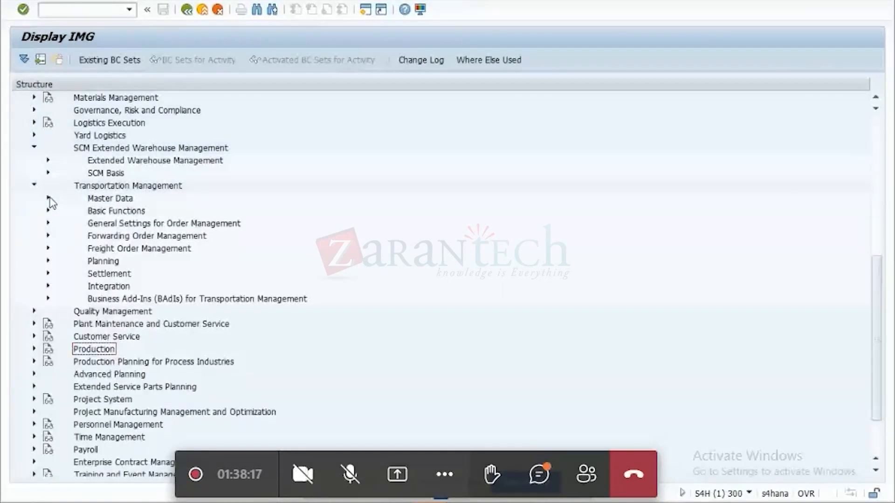
{"action": "left_click", "coordinate": [49, 211]}
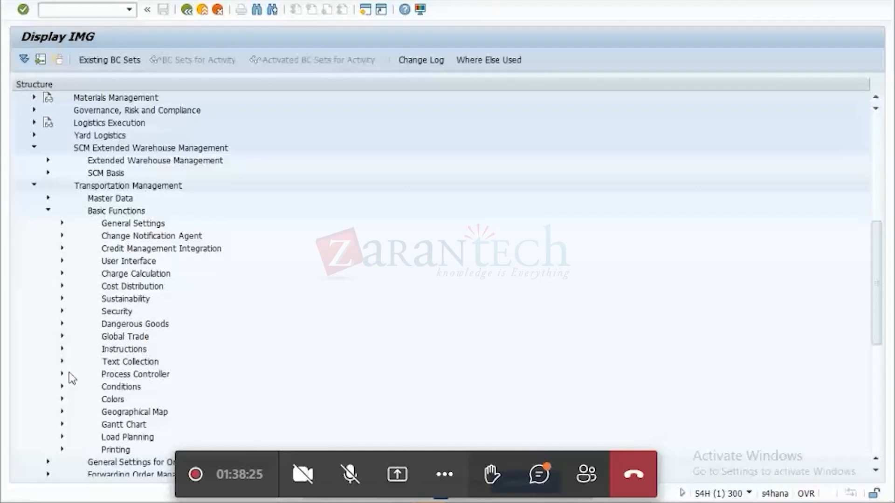
{"action": "left_click", "coordinate": [61, 262]}
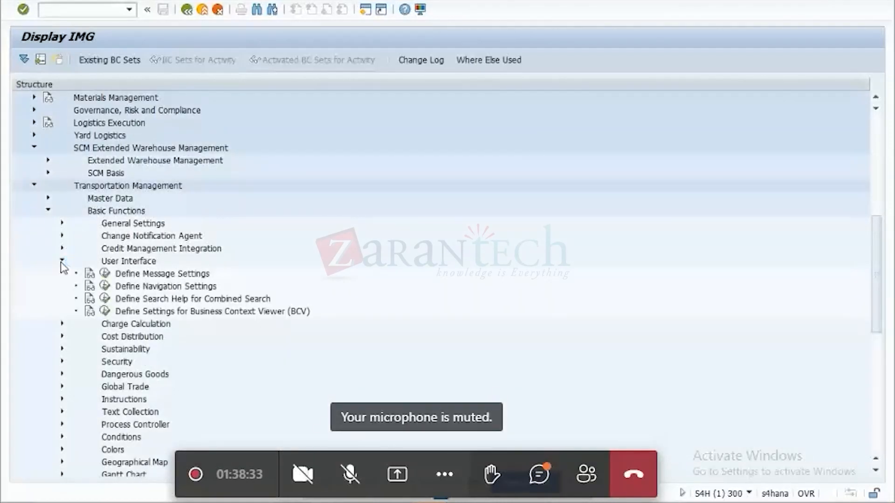
{"action": "left_click", "coordinate": [105, 274]}
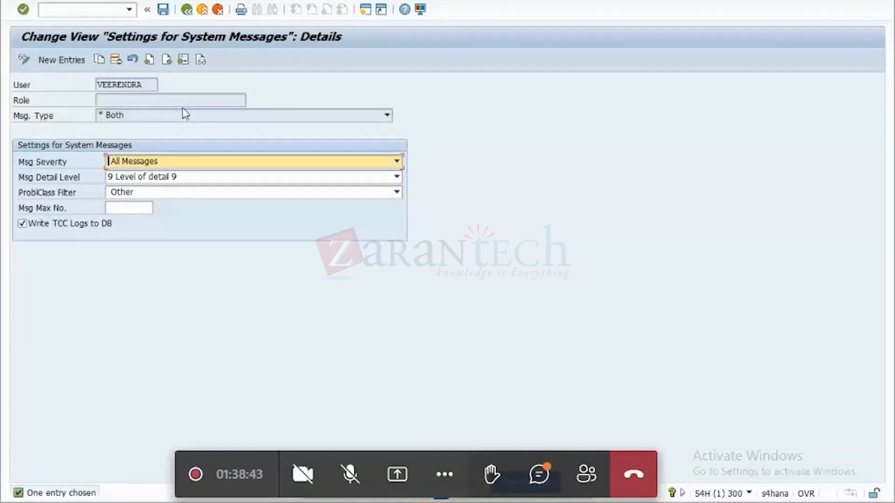
Examine the available message types, severities and detail levels in the system message settings, and return to the IMG's Transportation Management nodes.
{"action": "left_click", "coordinate": [388, 116]}
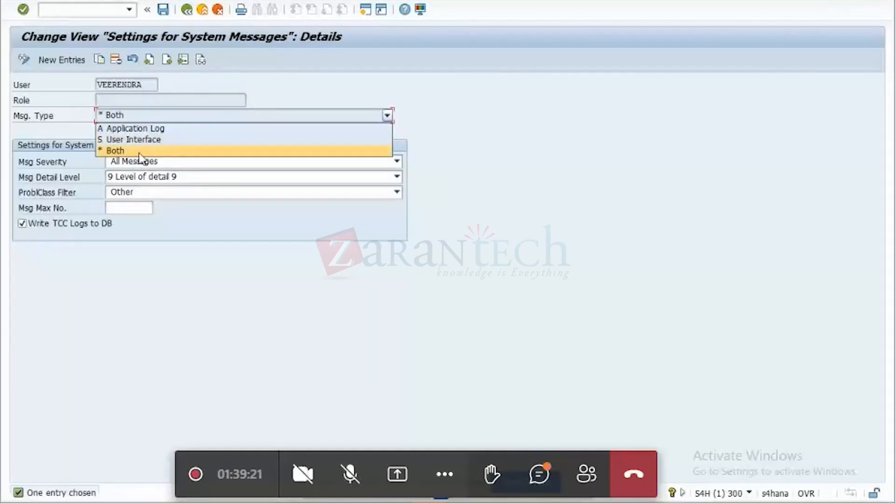
{"action": "left_click", "coordinate": [484, 181]}
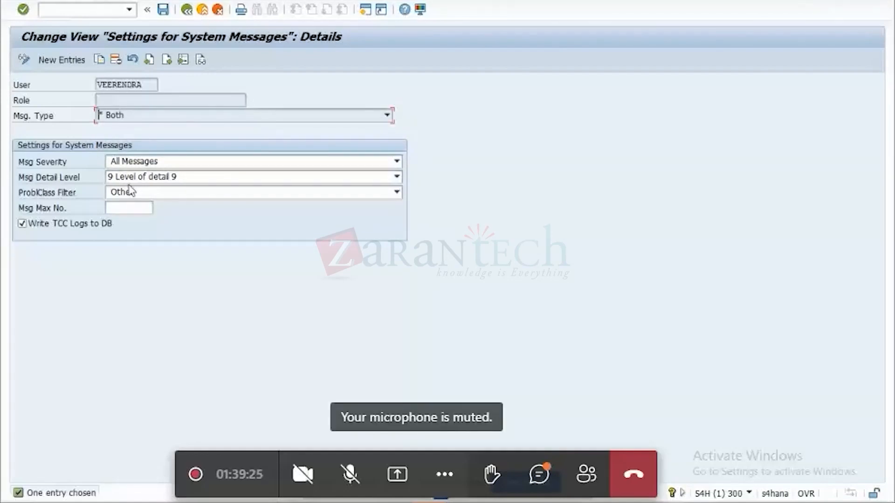
{"action": "left_click", "coordinate": [396, 163]}
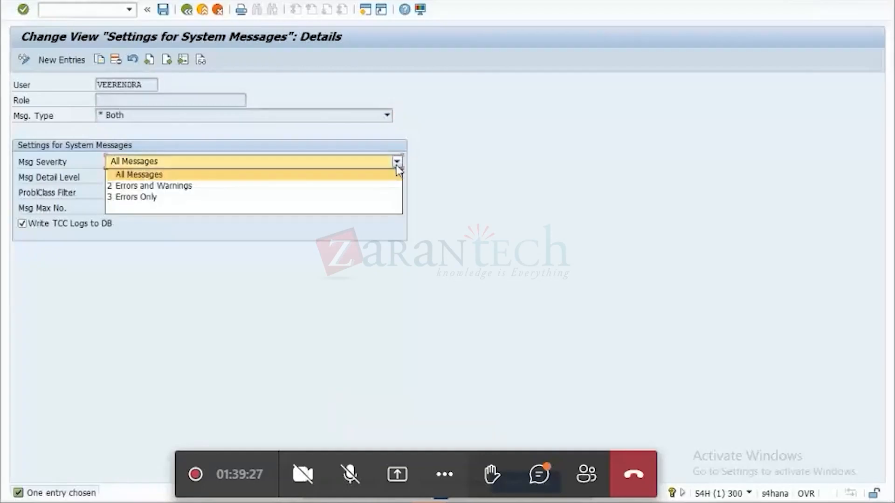
{"action": "left_click", "coordinate": [508, 184]}
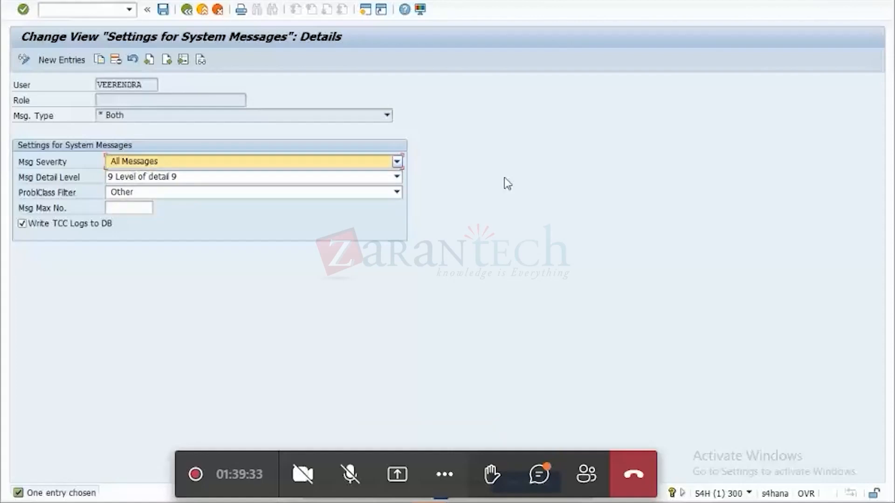
{"action": "left_click", "coordinate": [397, 176]}
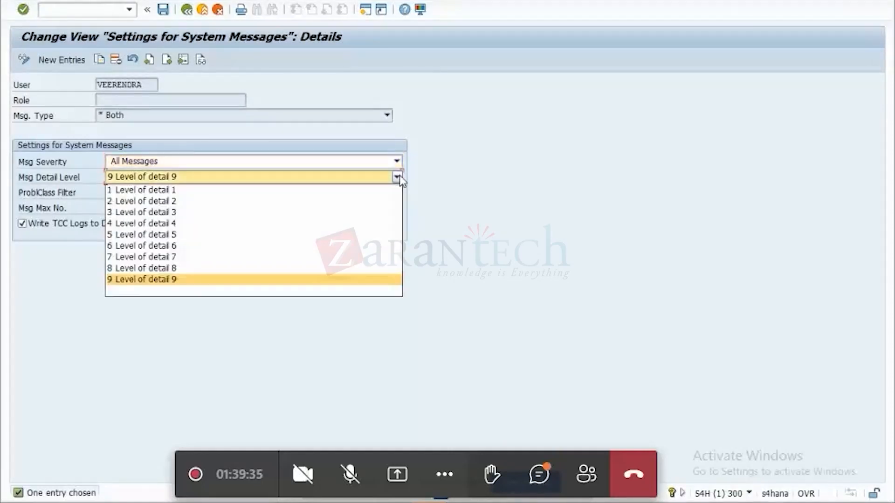
{"action": "left_click", "coordinate": [527, 195]}
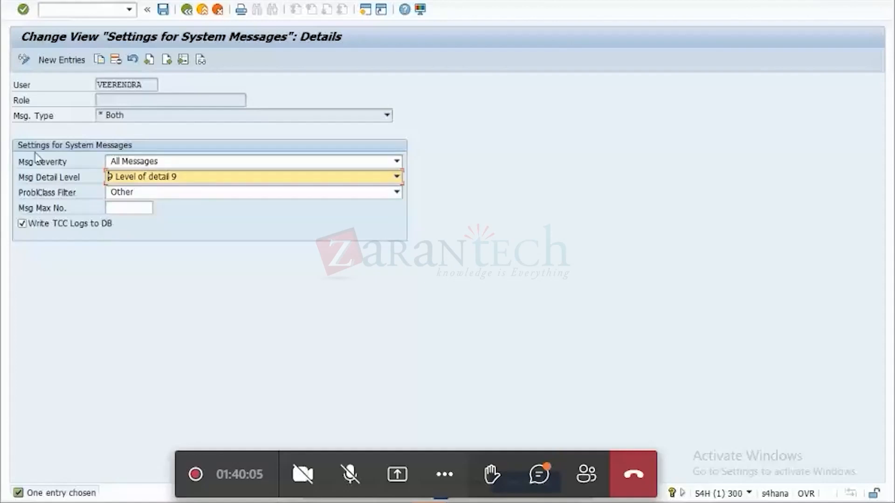
{"action": "left_click", "coordinate": [187, 9]}
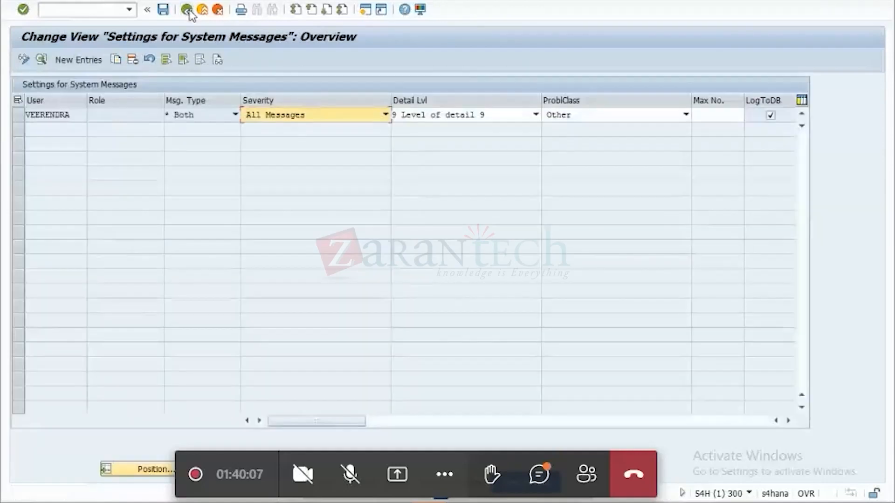
{"action": "left_click", "coordinate": [187, 10]}
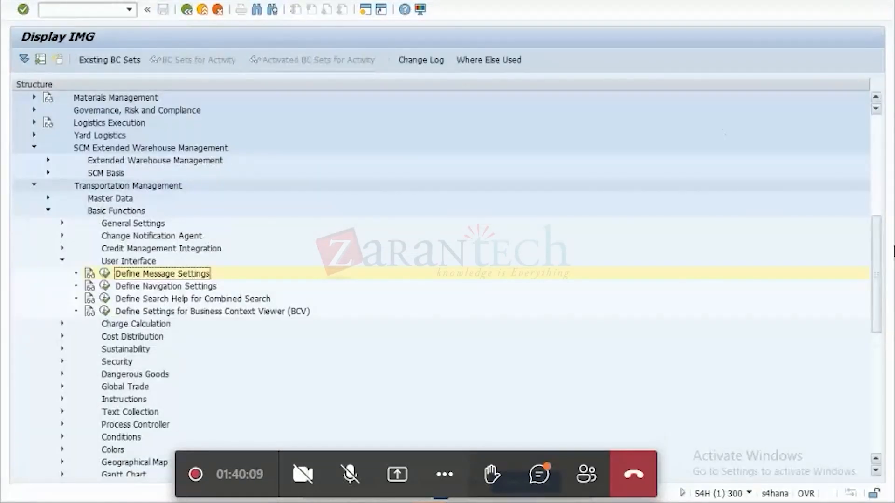
{"action": "left_click_drag", "start_coordinate": [874, 309], "coordinate": [860, 386]}
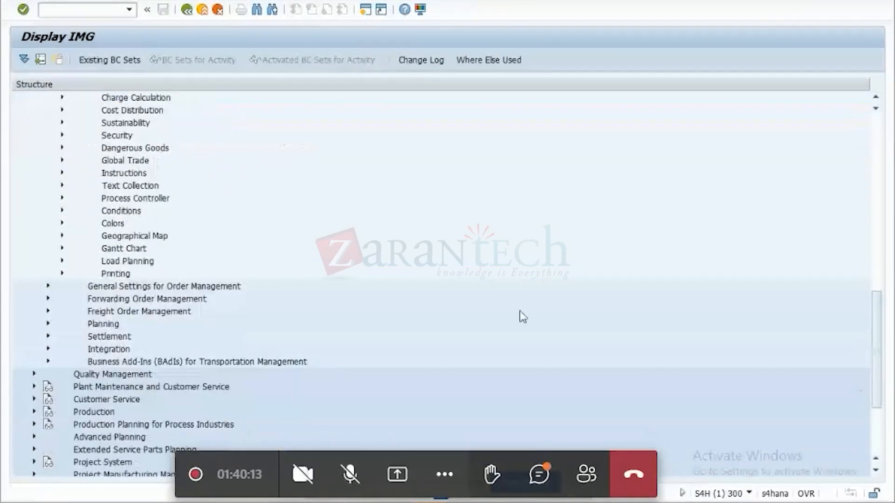
Under Transportation Management's Integration node, review Define SLD Data of Business Systems and Assign Logical Systems to System Names, returning to the IMG after each.
{"action": "left_click", "coordinate": [48, 349]}
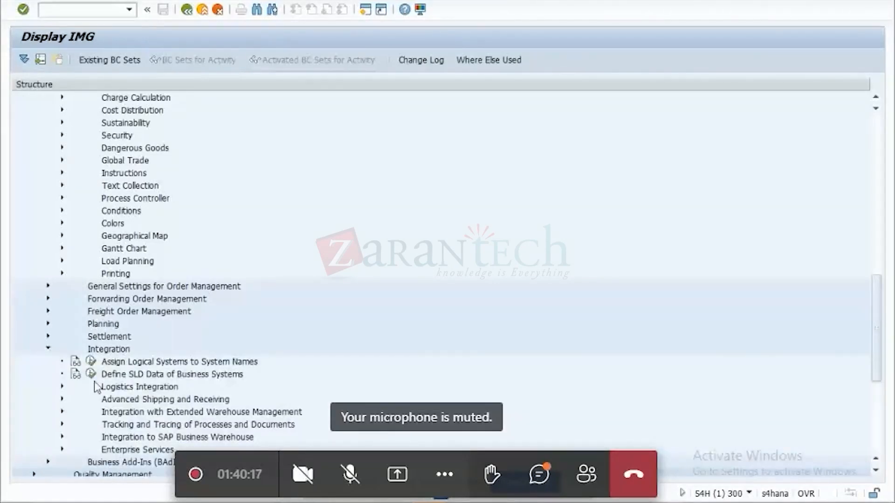
{"action": "left_click", "coordinate": [91, 374]}
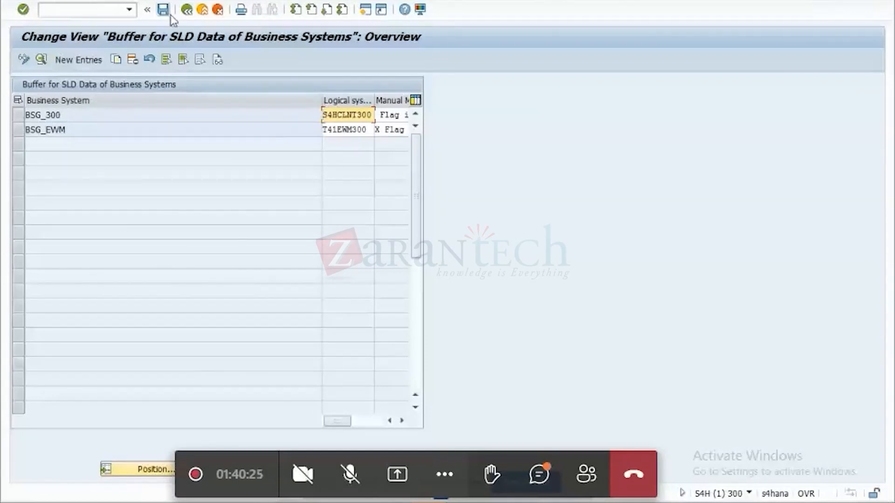
{"action": "left_click", "coordinate": [187, 10]}
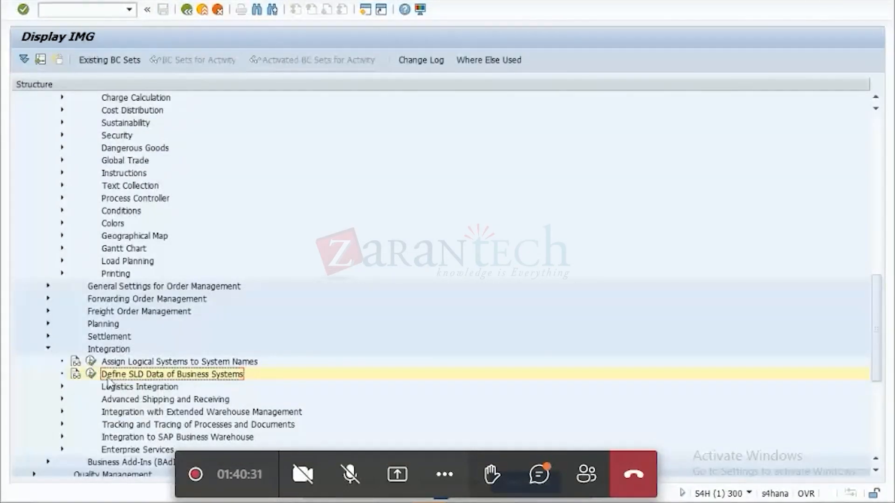
{"action": "left_click", "coordinate": [90, 373]}
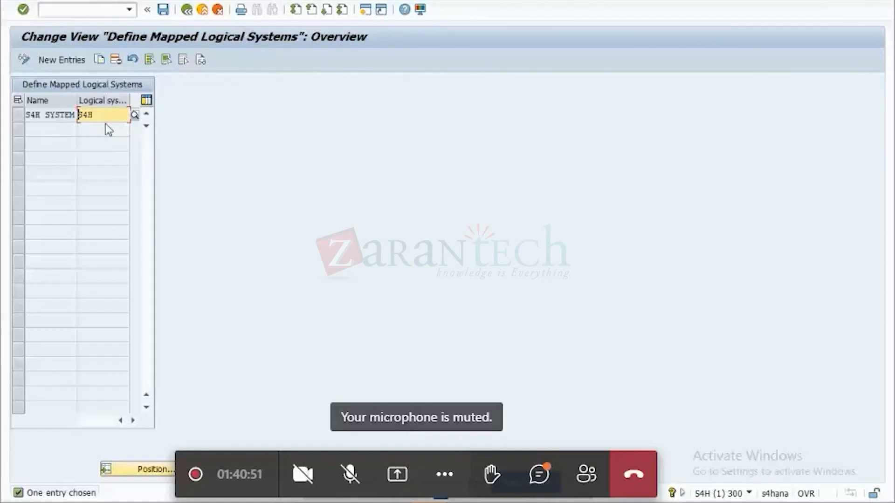
{"action": "left_click", "coordinate": [190, 14]}
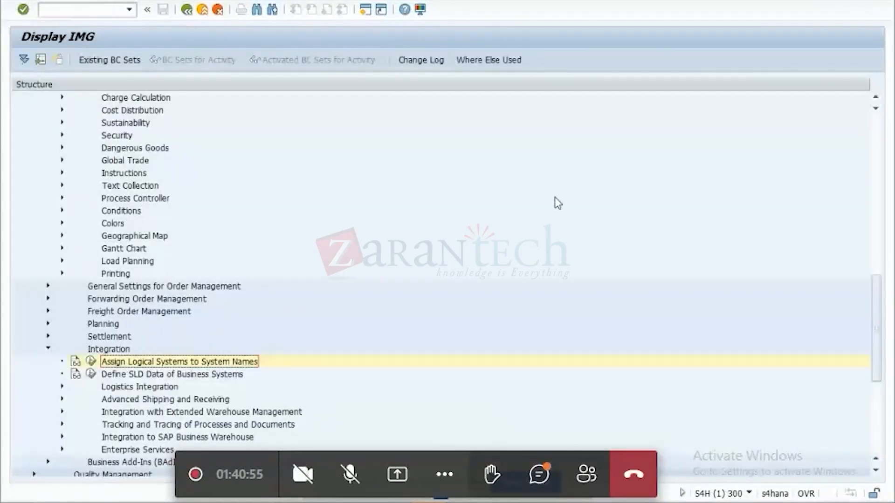
Collapse the SCM Extended Warehouse Management and Transportation Management nodes in the IMG structure.
{"action": "left_click_drag", "start_coordinate": [879, 379], "coordinate": [863, 263]}
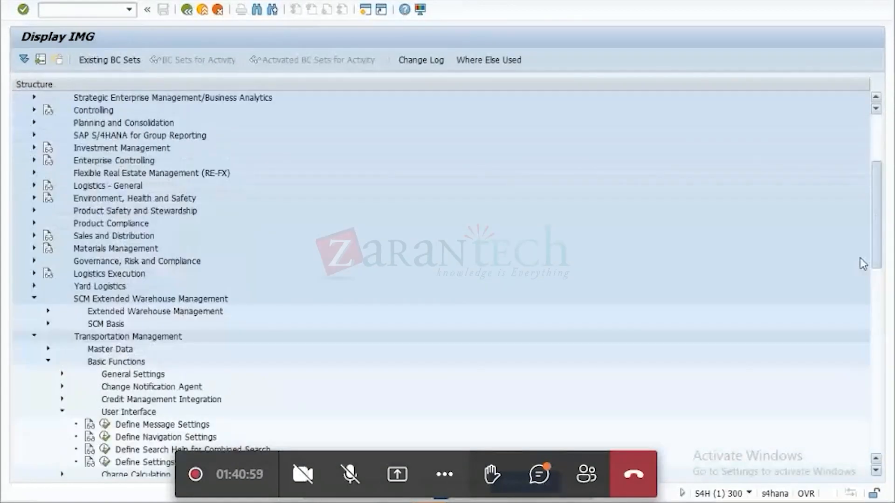
{"action": "left_click", "coordinate": [34, 299]}
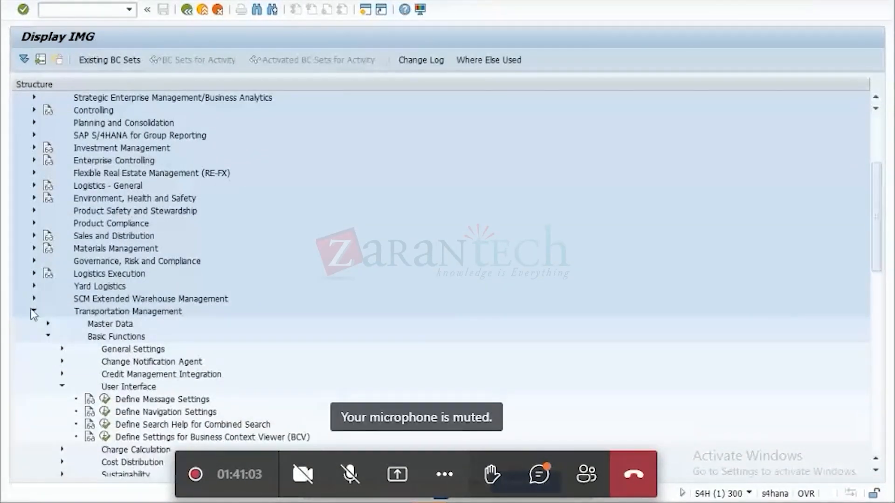
{"action": "left_click", "coordinate": [33, 311]}
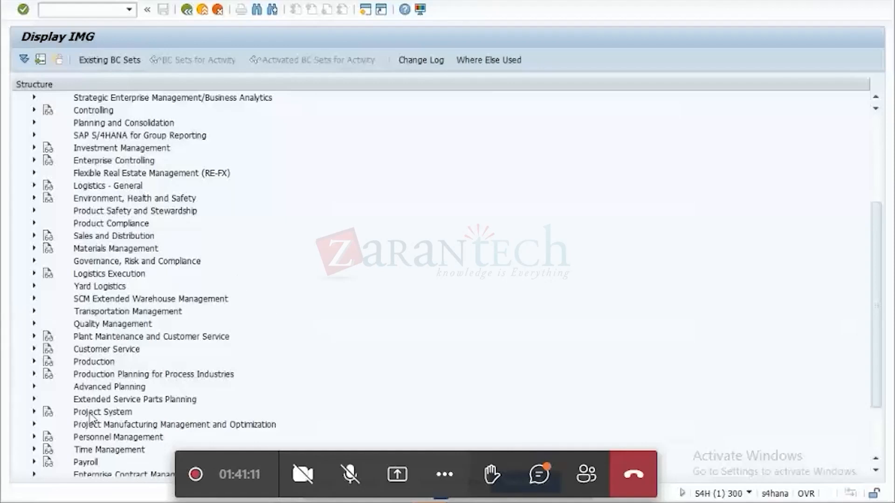
Open the Activate Integration activity under Personnel Management, Organizational Management, Integration, Integration with SAP Business Partner, and examine its HRALX system switches.
{"action": "left_click", "coordinate": [33, 438]}
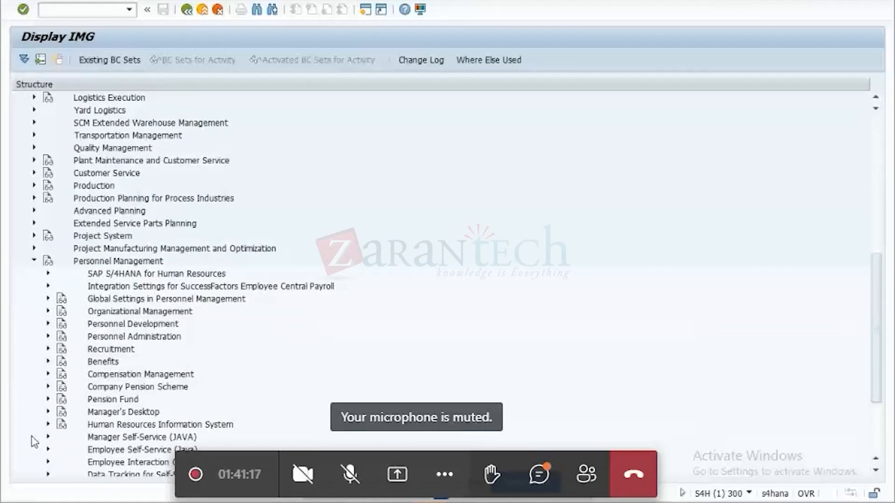
{"action": "left_click", "coordinate": [48, 311]}
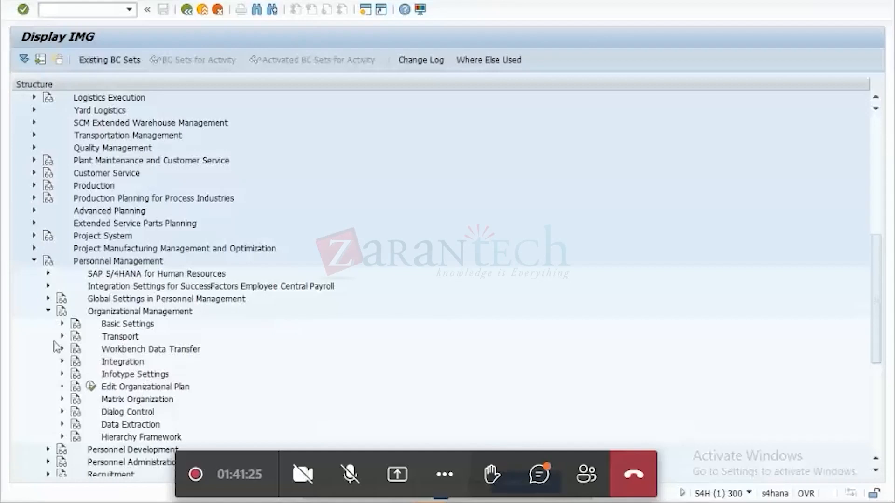
{"action": "left_click", "coordinate": [63, 362]}
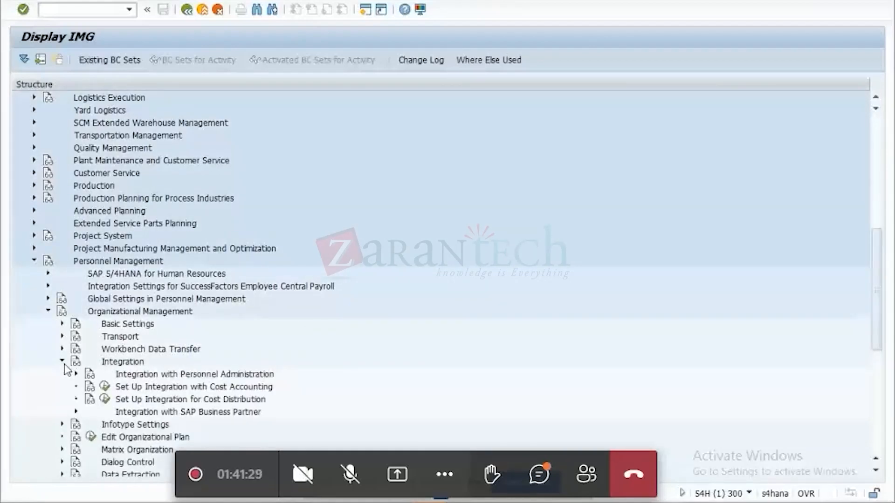
{"action": "left_click", "coordinate": [76, 412]}
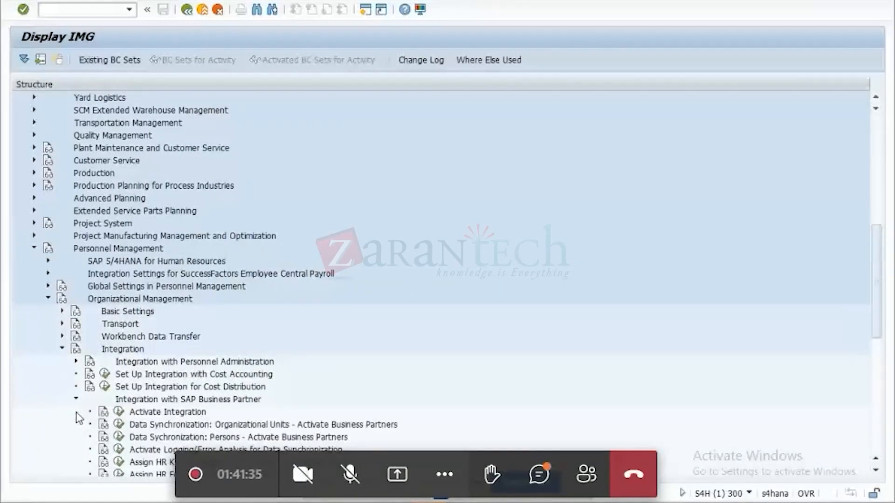
{"action": "left_click", "coordinate": [120, 413]}
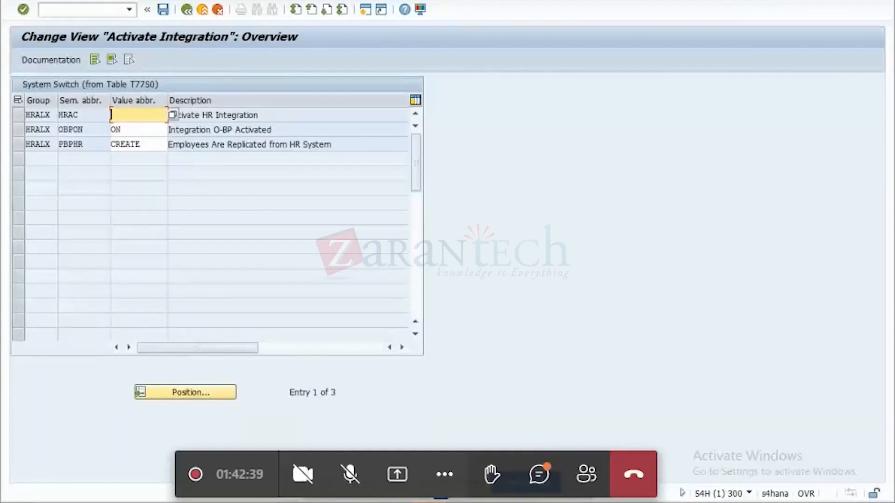
Switch to the SAP TM overview presentation in PowerPoint and start the slide show from the SAP TM Org structure slide.
{"action": "left_click", "coordinate": [440, 497]}
{"action": "mouse_move", "coordinate": [641, 502]}
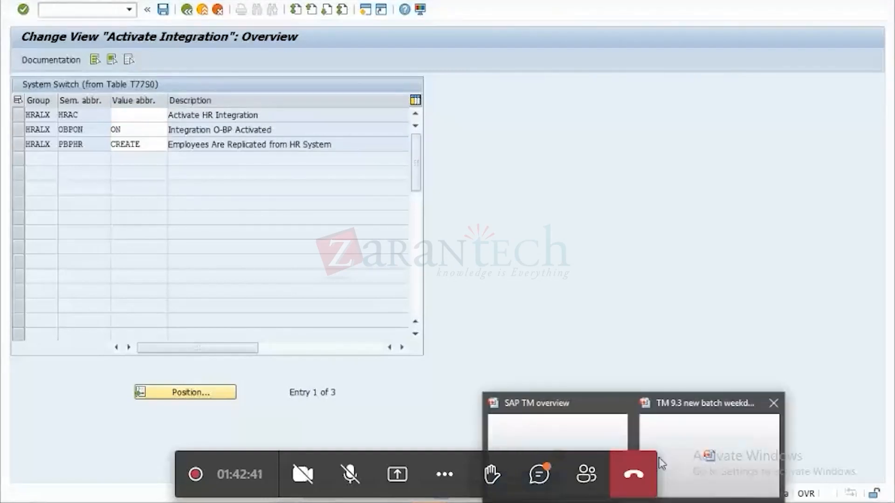
{"action": "left_click", "coordinate": [584, 443]}
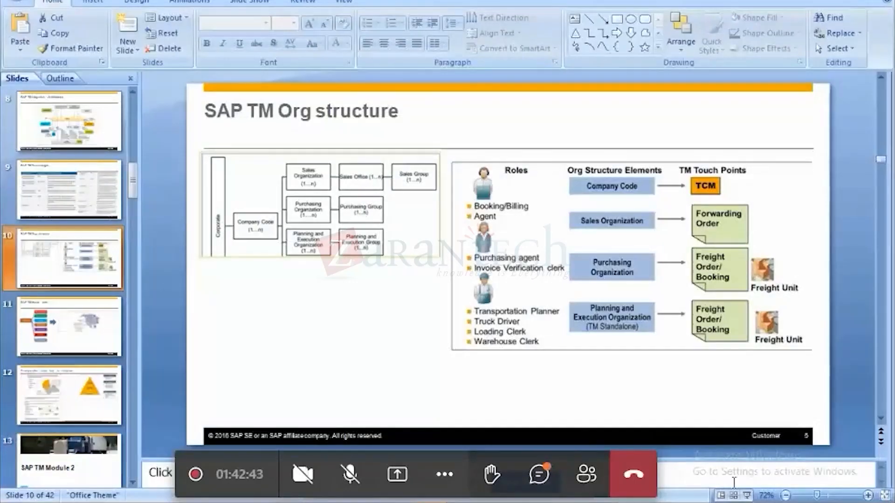
{"action": "left_click", "coordinate": [747, 495]}
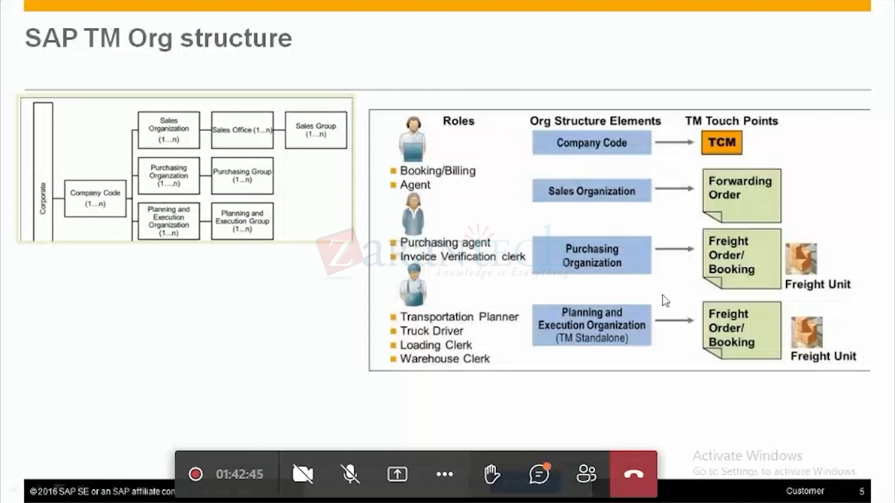